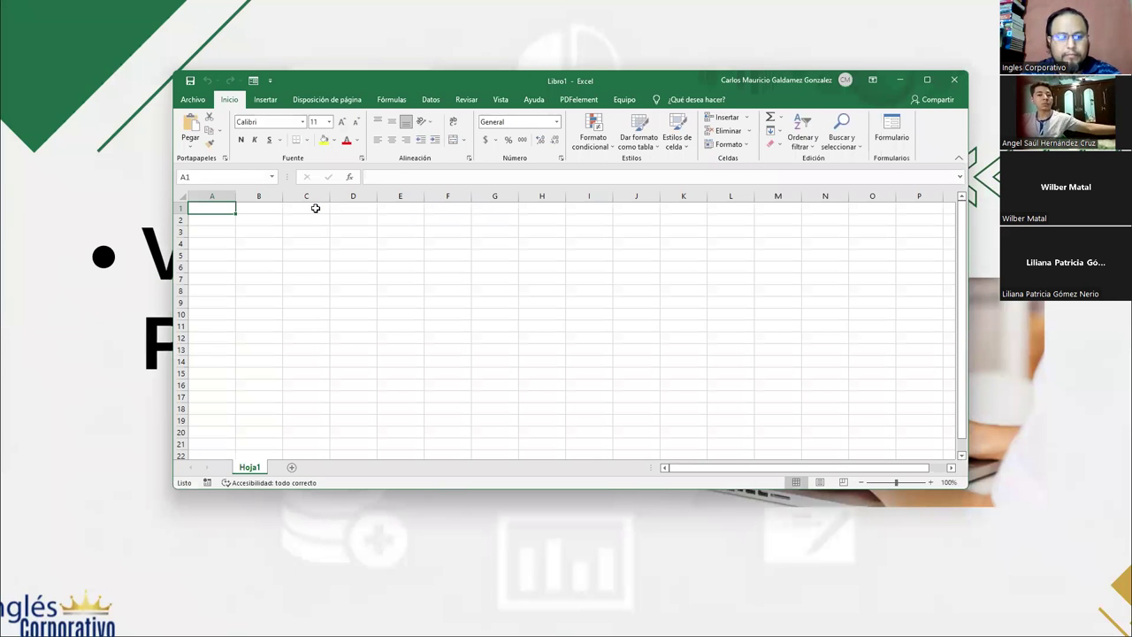
Step: Maximize the workbook window and discard the unfinished entry in cell A1
type("excel")
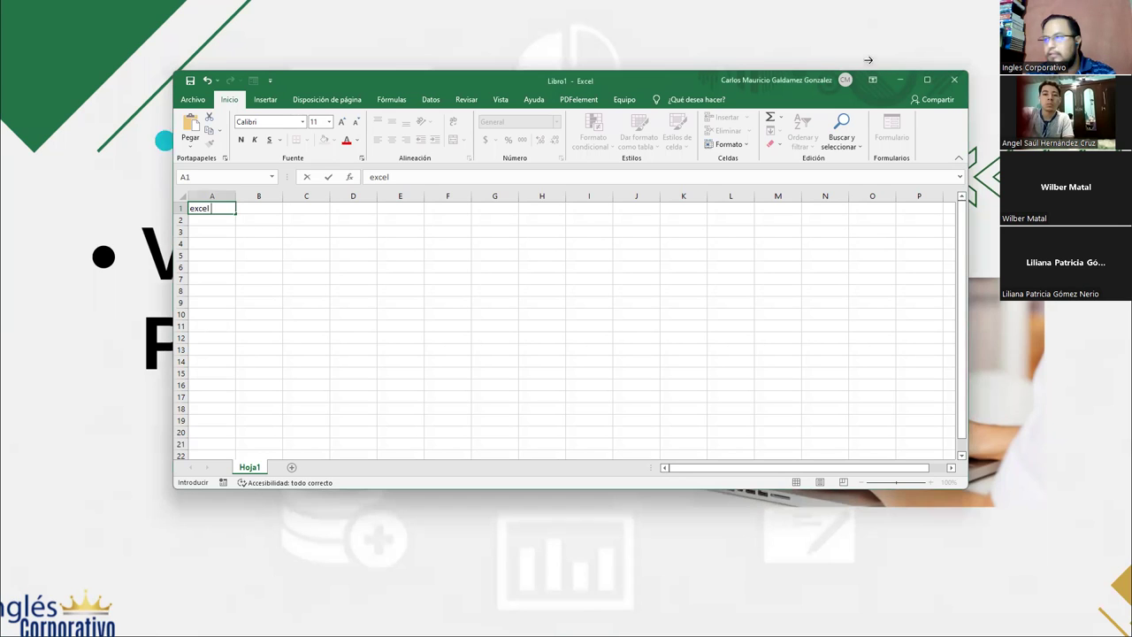
left_click(927, 79)
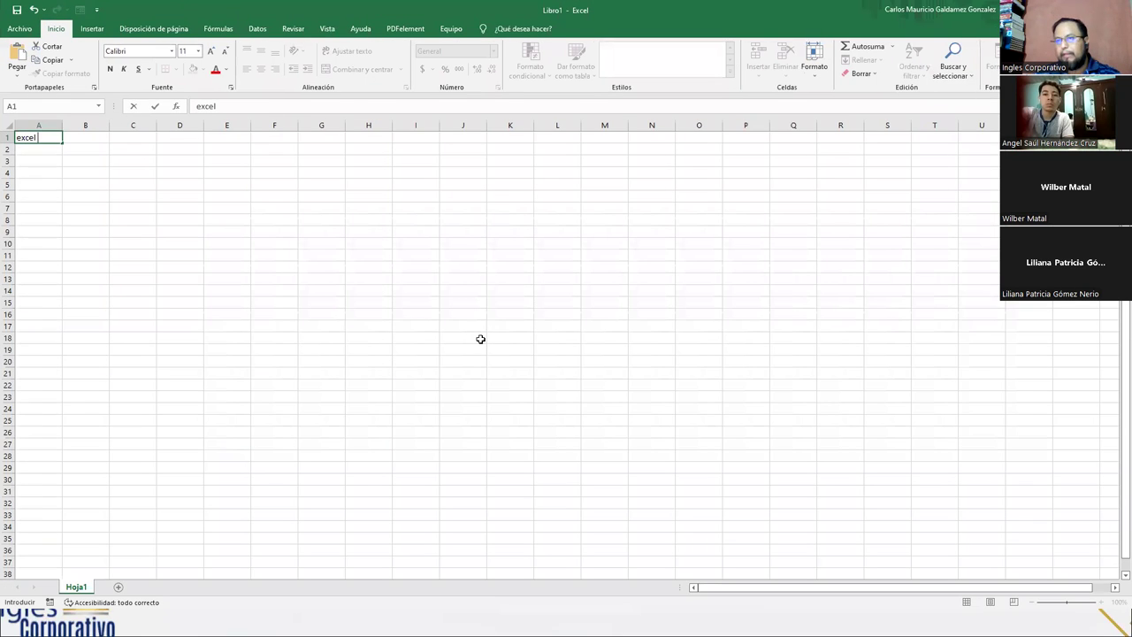
key("Escape")
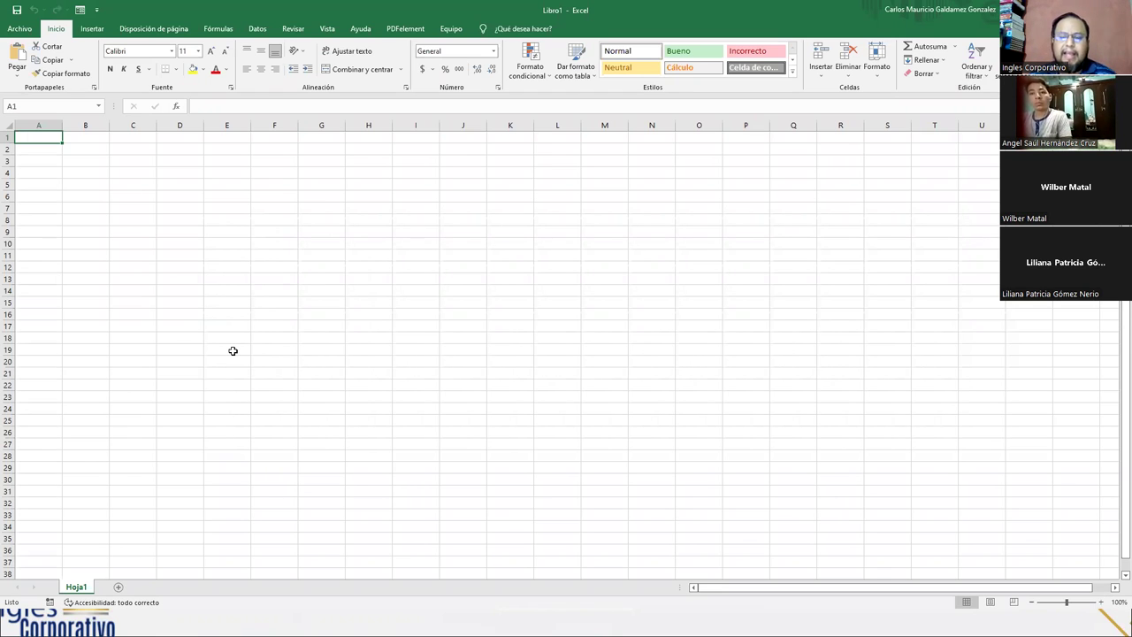
Step: Enter the text Excel Basico in cell B3 and fit column B to its contents
left_click(135, 186)
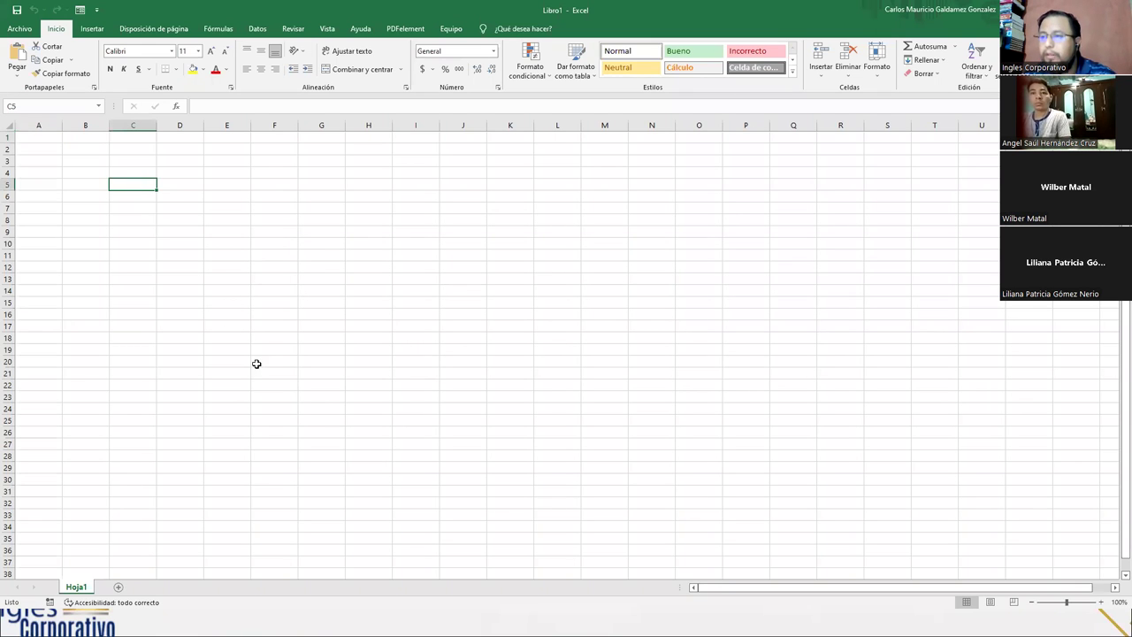
scroll(257, 363, "up", 3, "ctrl")
scroll(257, 363, "up", 2, "ctrl")
left_click(157, 193)
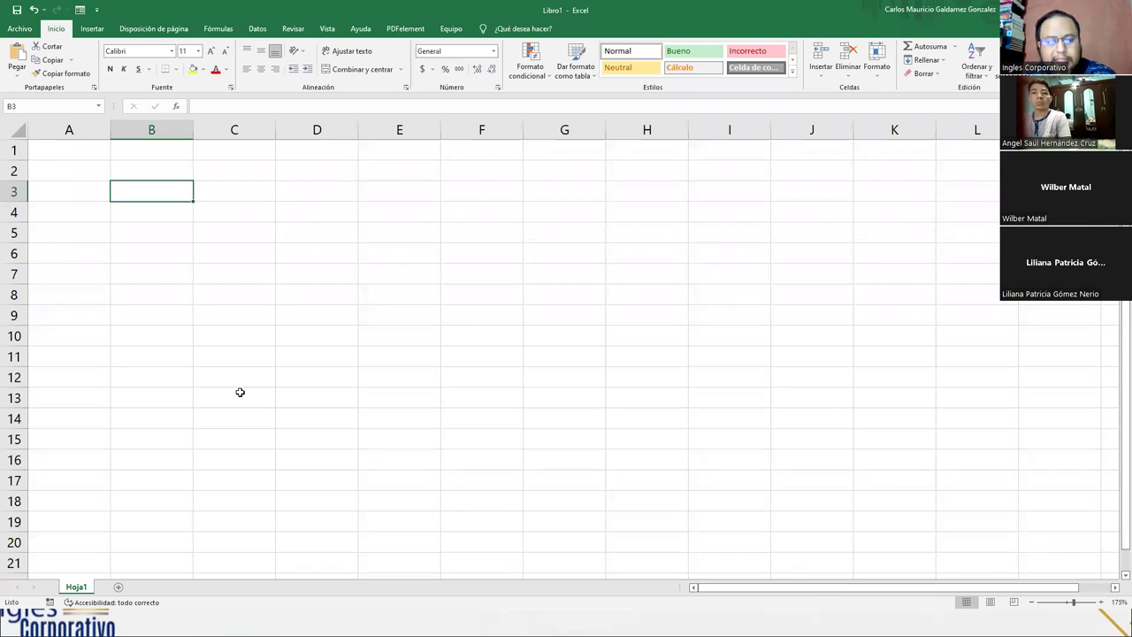
type("Excel Basico")
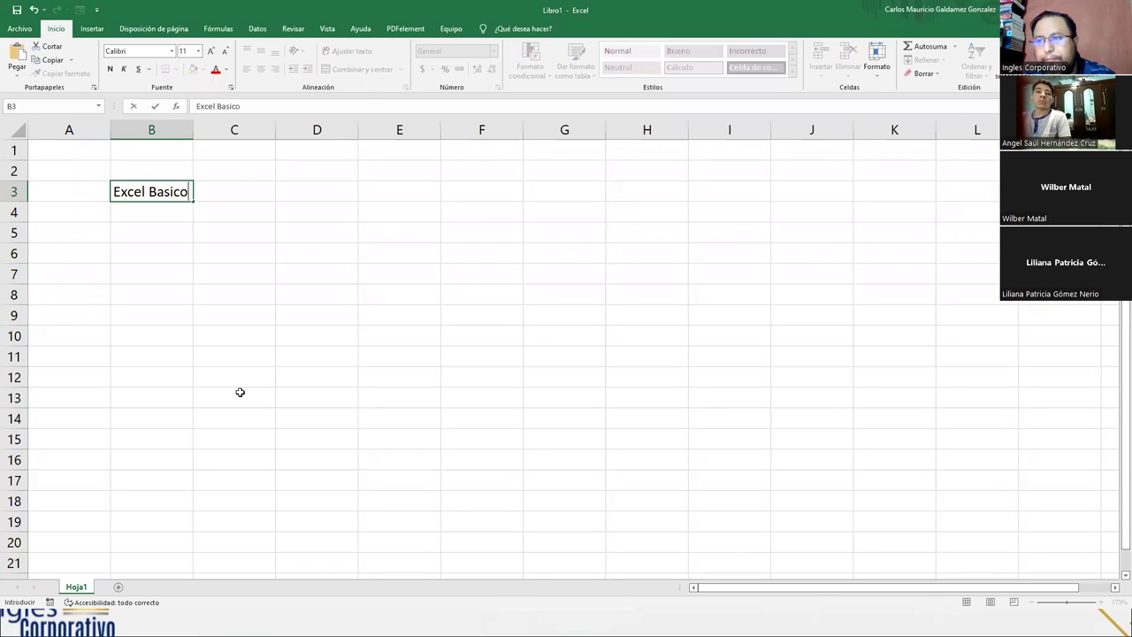
key("Return")
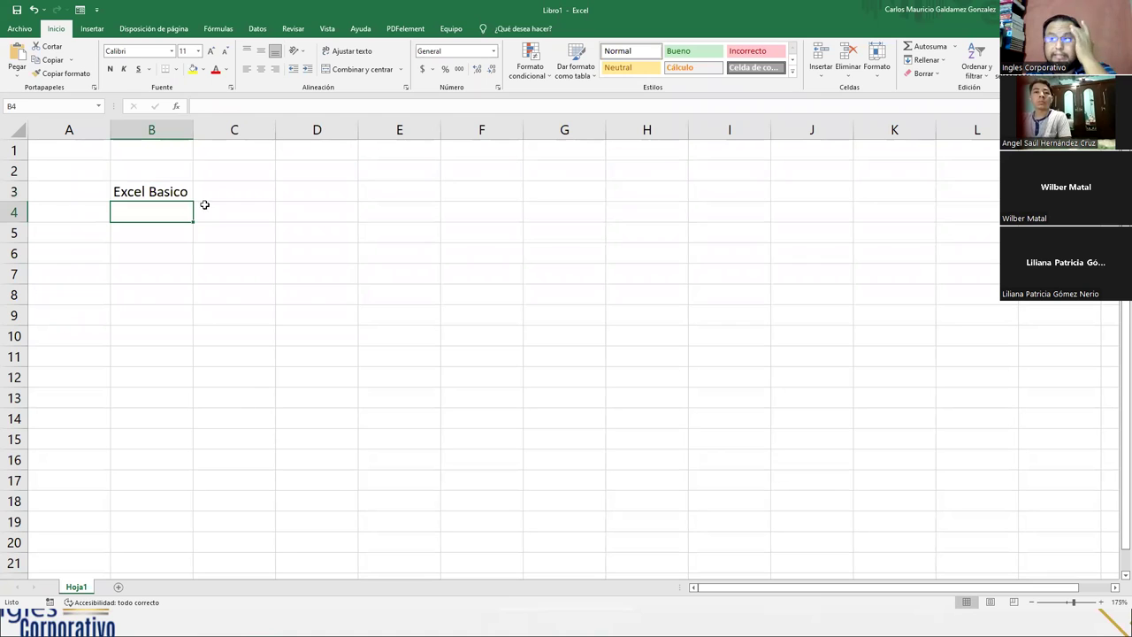
double_click(192, 130)
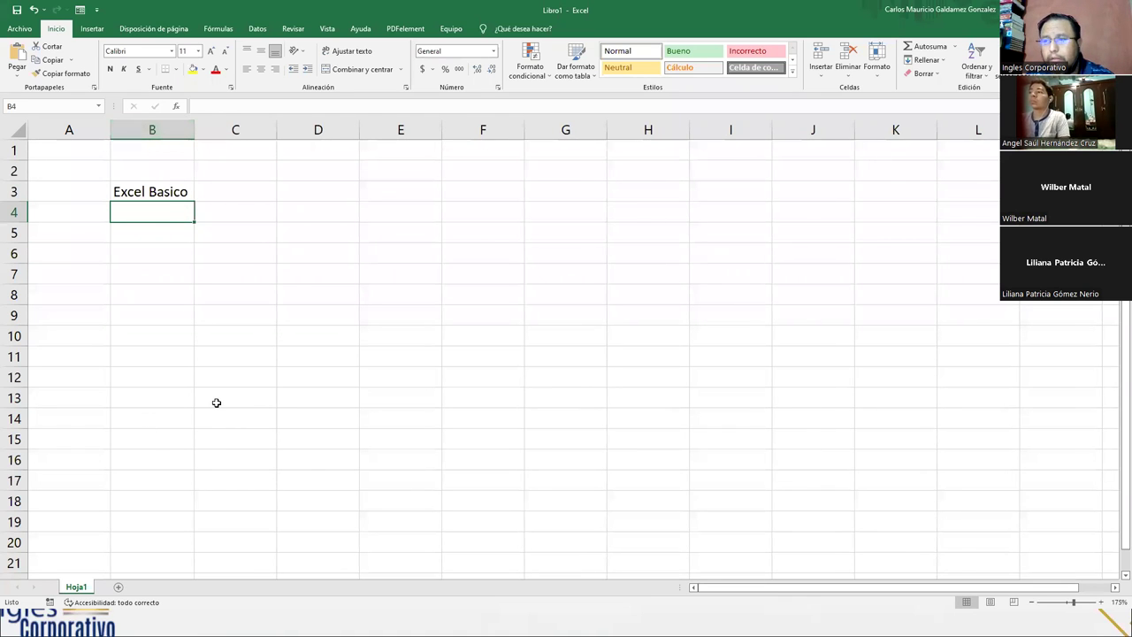
scroll(215, 406, "up", 3)
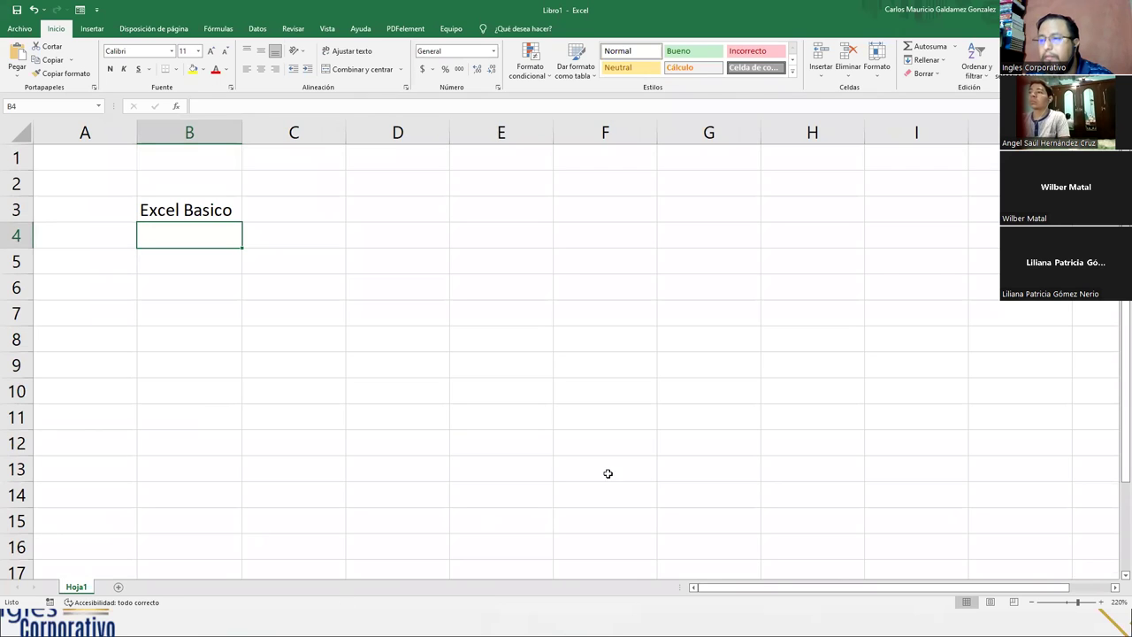
left_click(181, 212)
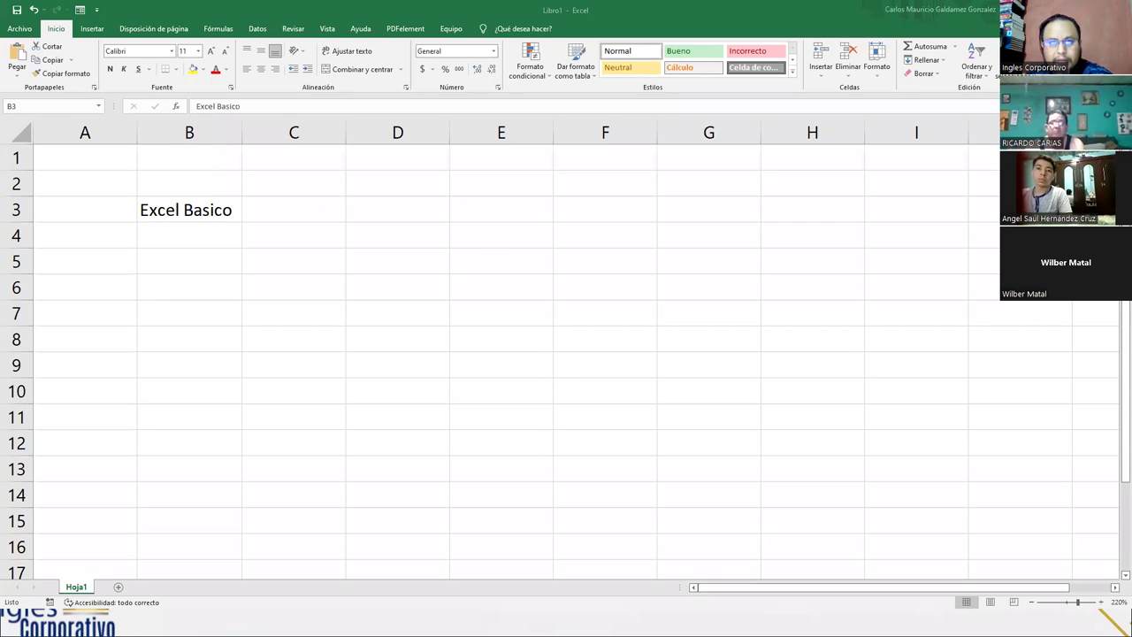
left_click_drag(97, 93, 3, 39)
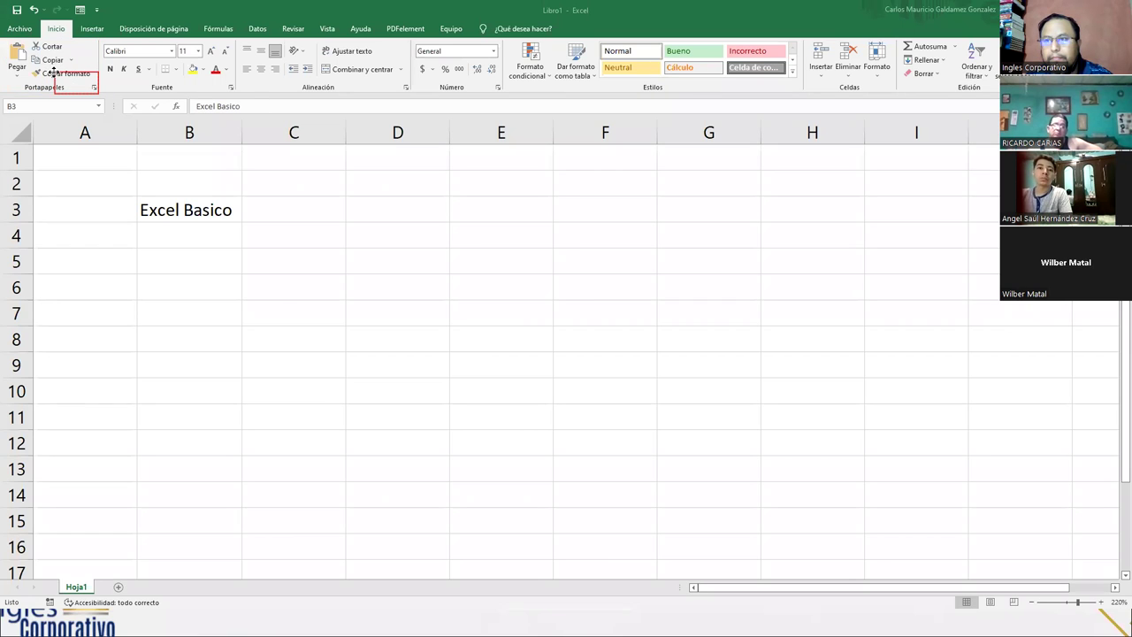
left_click(44, 76)
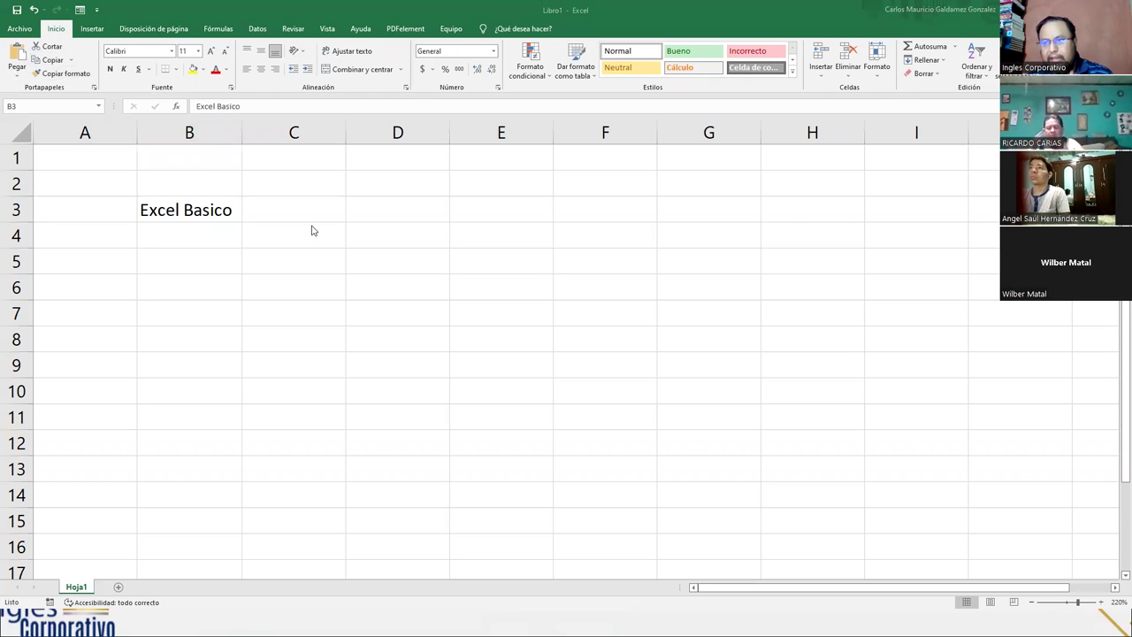
Step: Copy the Excel Basico text from cell B3 into cell E3
left_click(228, 214)
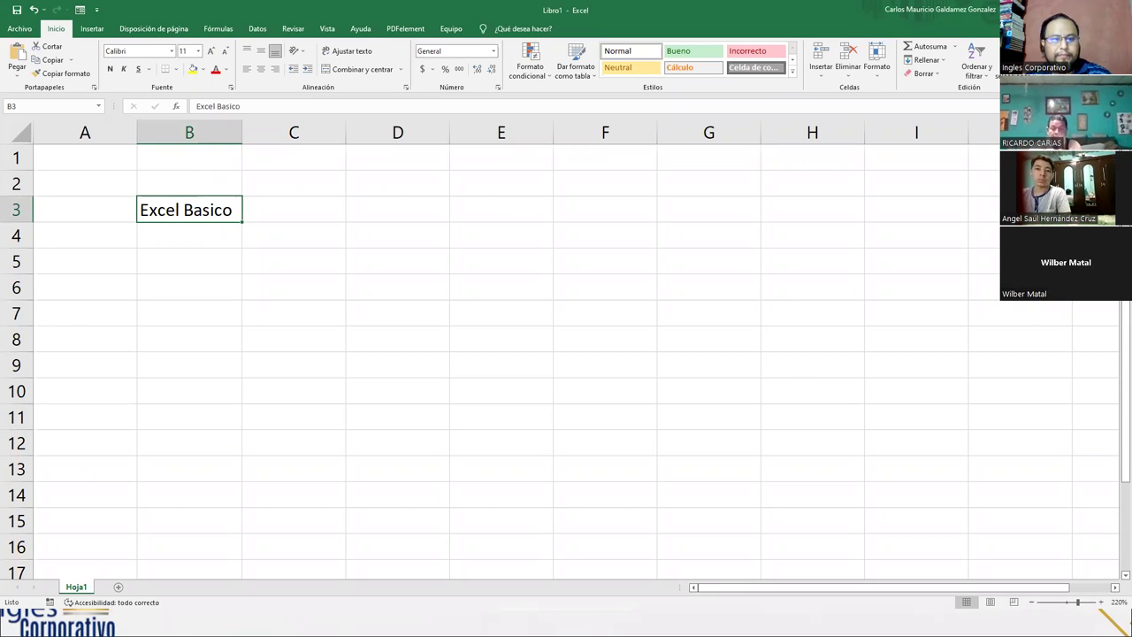
left_click(184, 219)
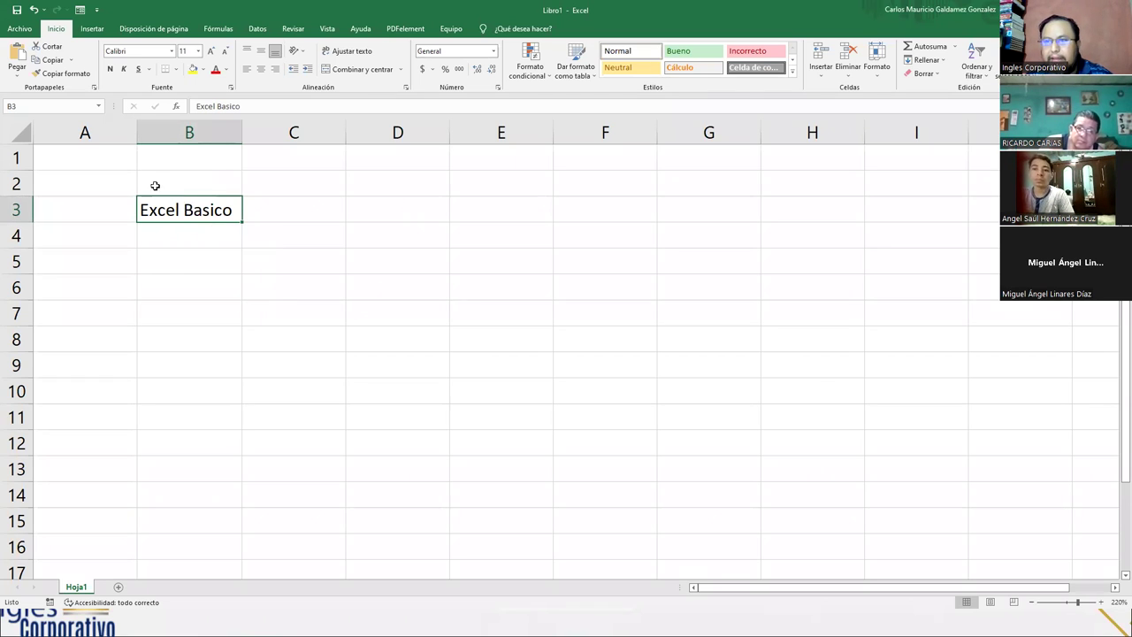
left_click(59, 62)
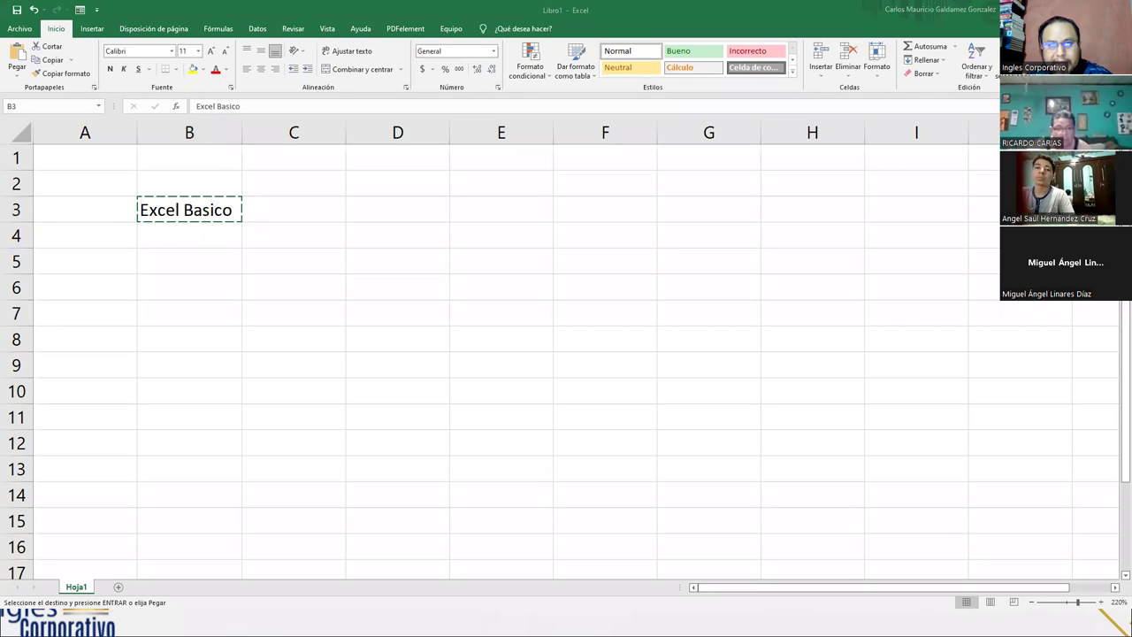
mouse_move(189, 614)
left_mouse_down()
mouse_move(96, 582)
mouse_move(0, 587)
left_mouse_up()
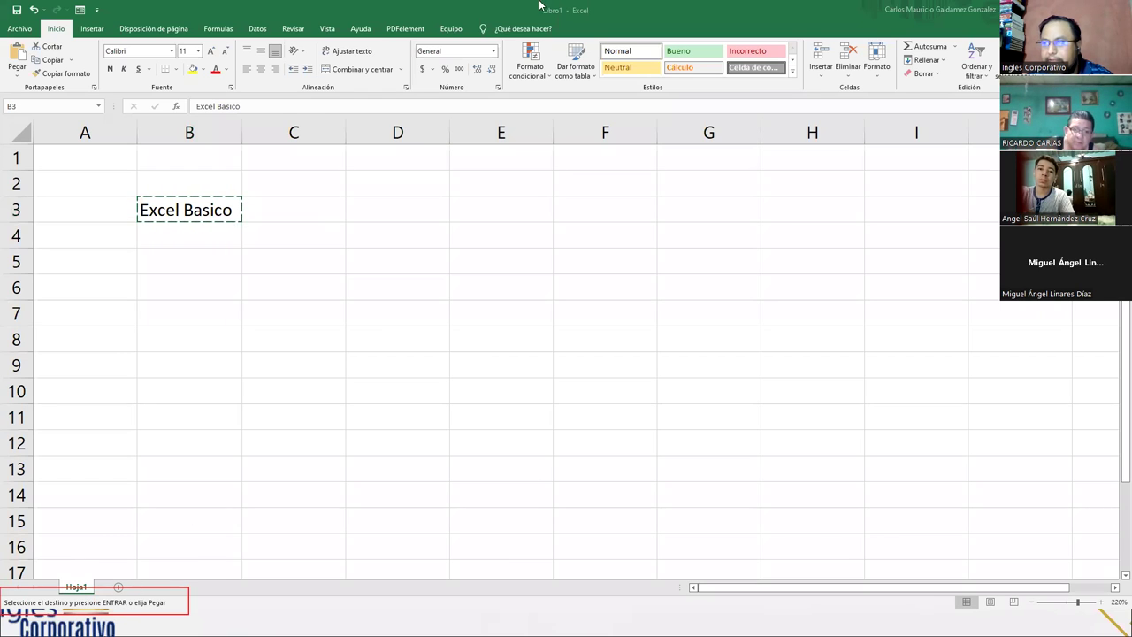
left_click(175, 198)
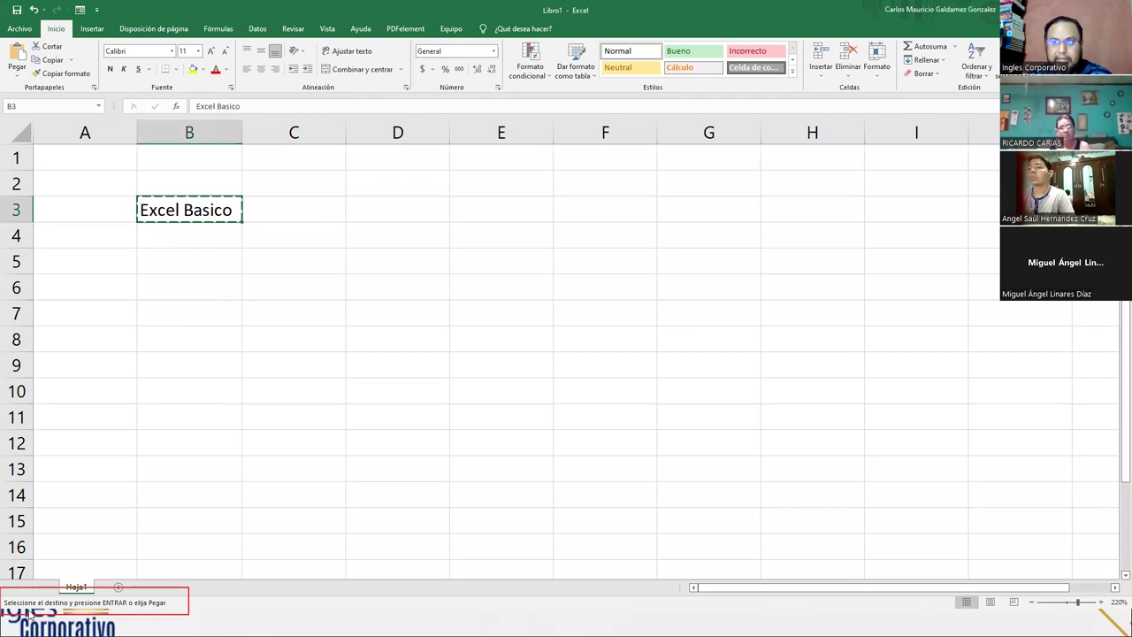
left_click(507, 215)
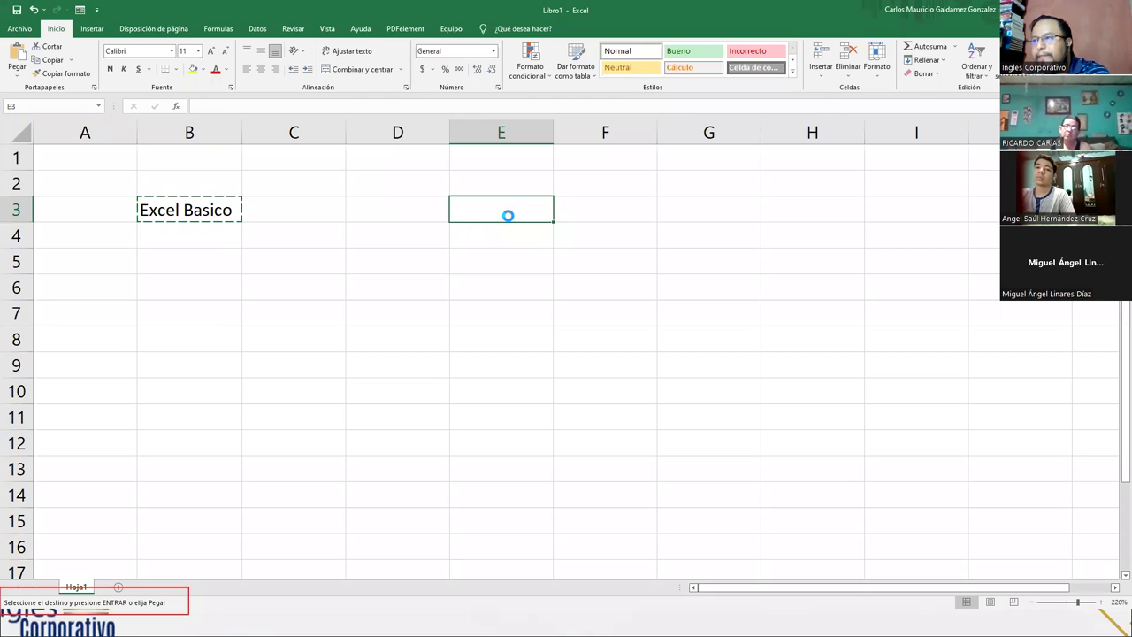
key("Return")
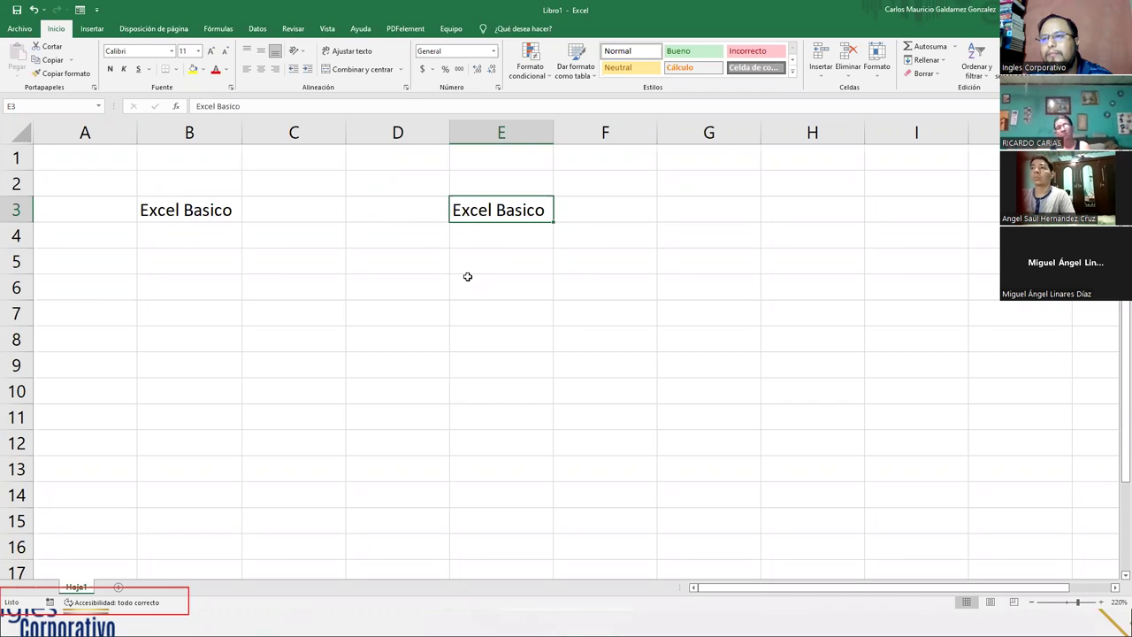
Step: Try to paste the previously copied text once more into cell E4 without copying it again
left_click(152, 207)
left_click(475, 209)
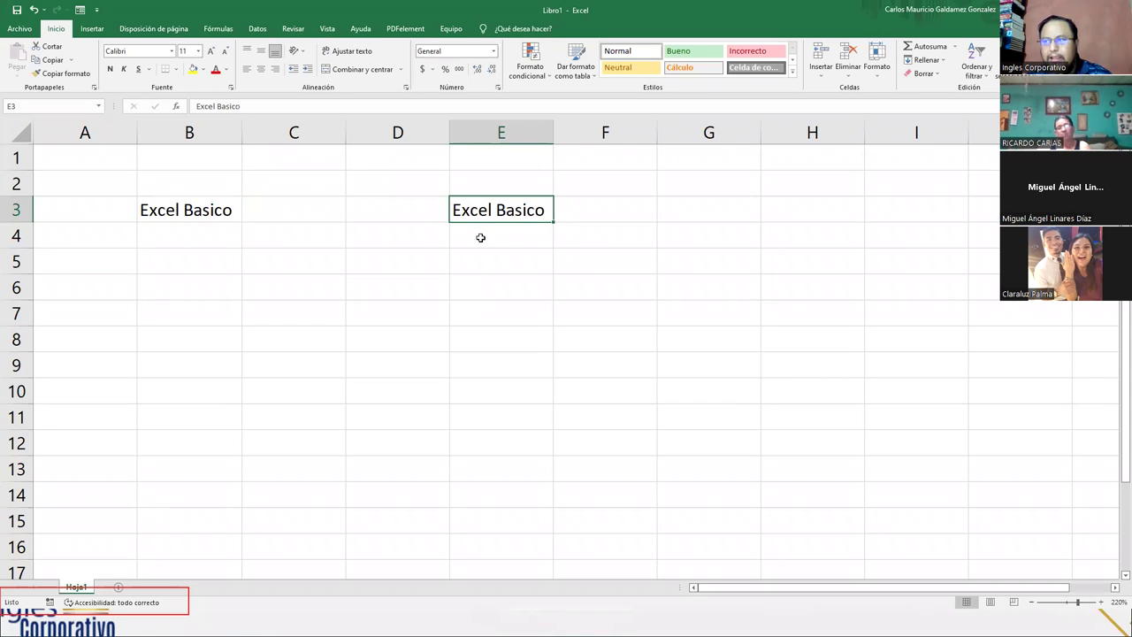
left_click(480, 236)
key("Return")
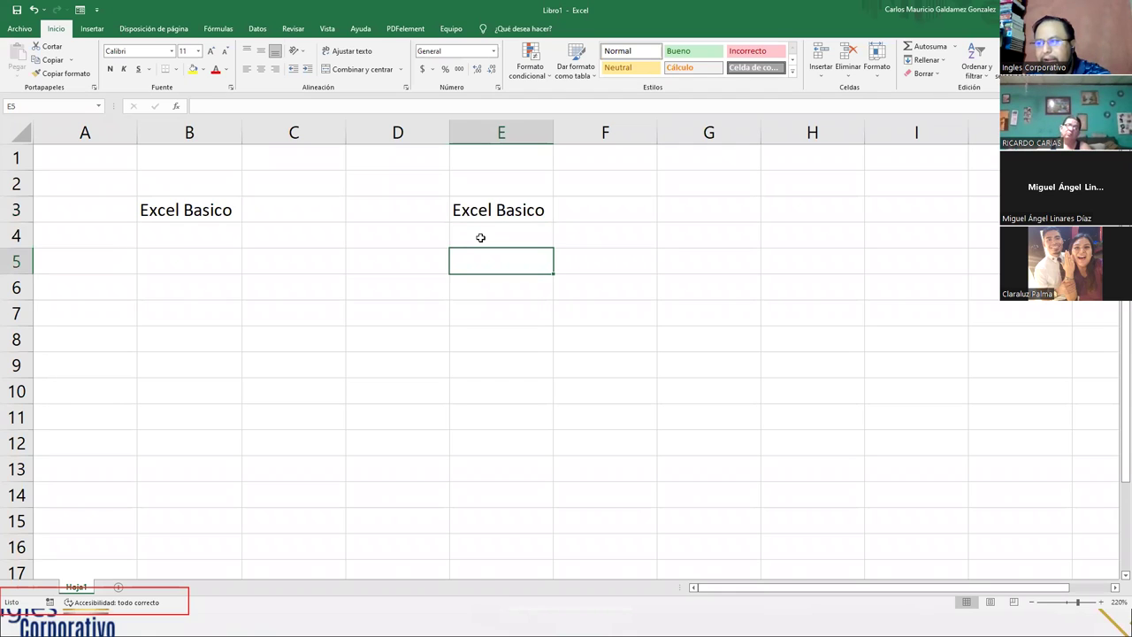
left_click(481, 237)
key("Return")
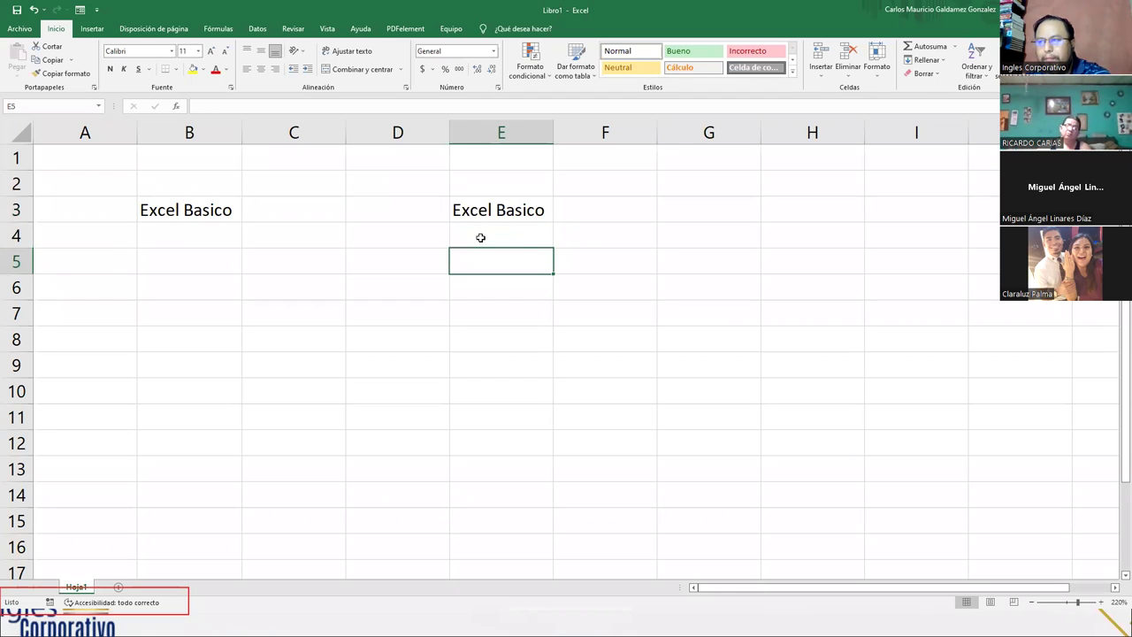
left_click(481, 237)
Step: Copy cell B3 again and paste it into cell E4
left_click(157, 215)
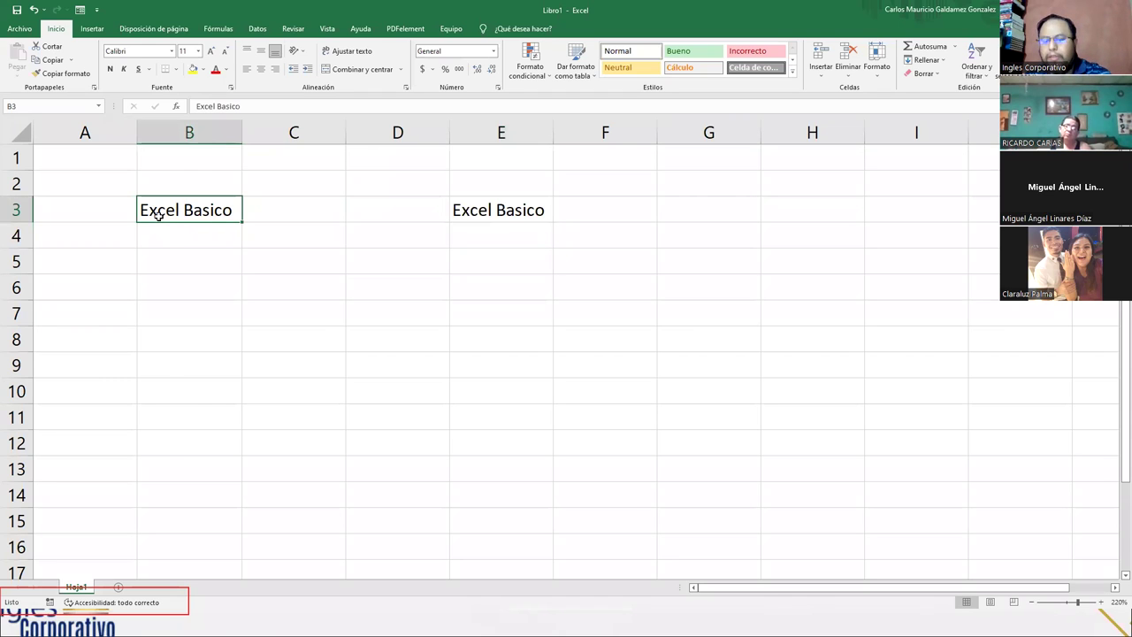
right_click(158, 215)
left_click(157, 215)
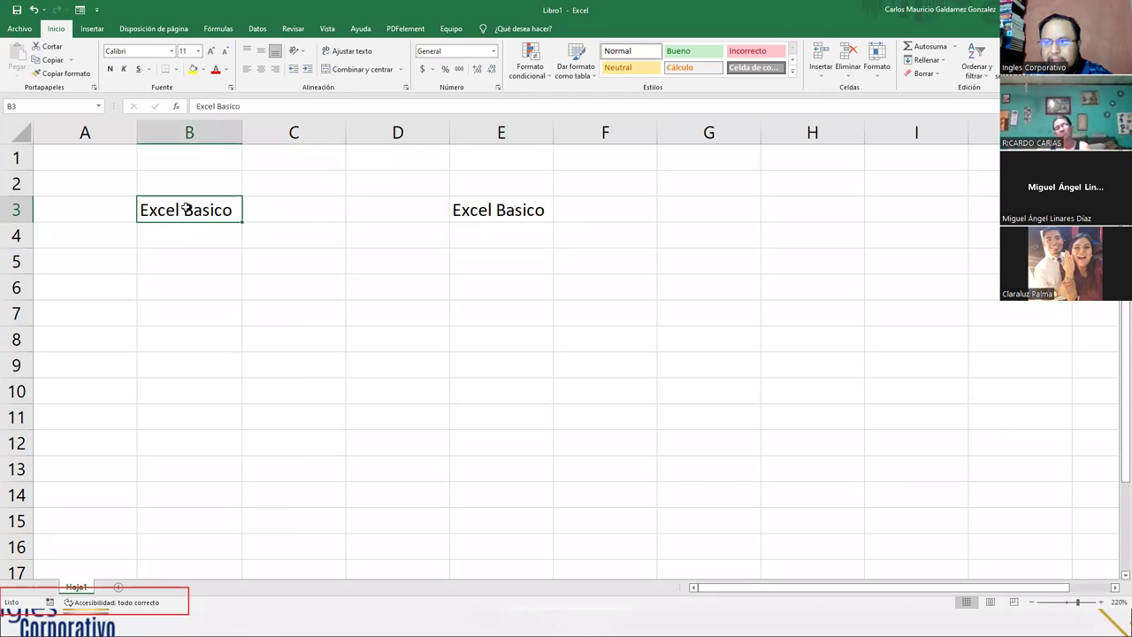
left_click(49, 61)
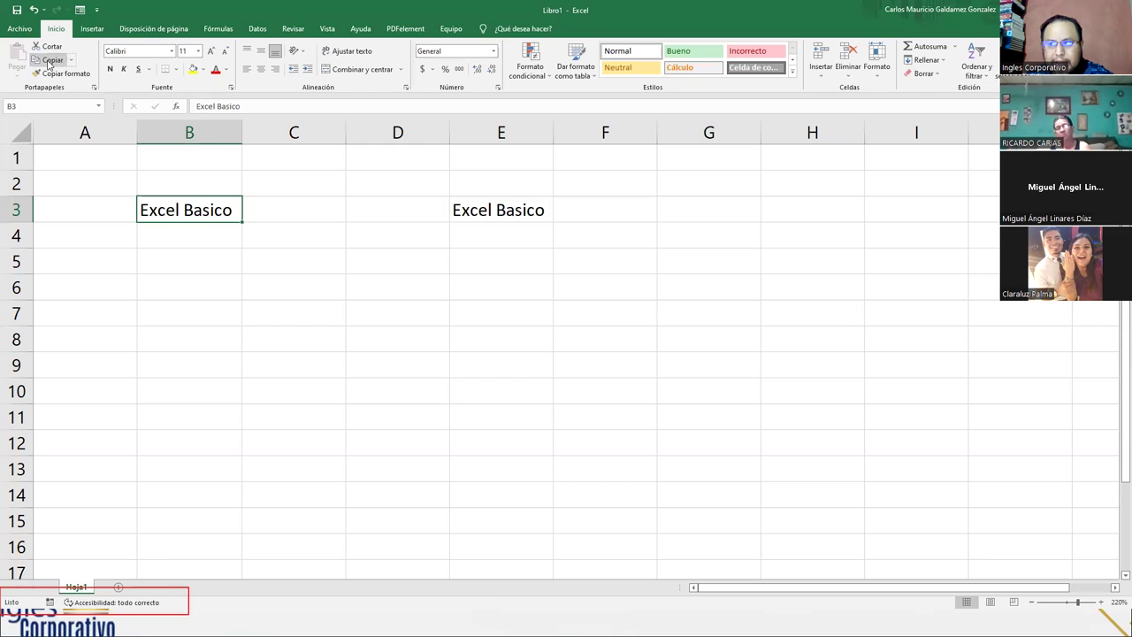
left_click(483, 236)
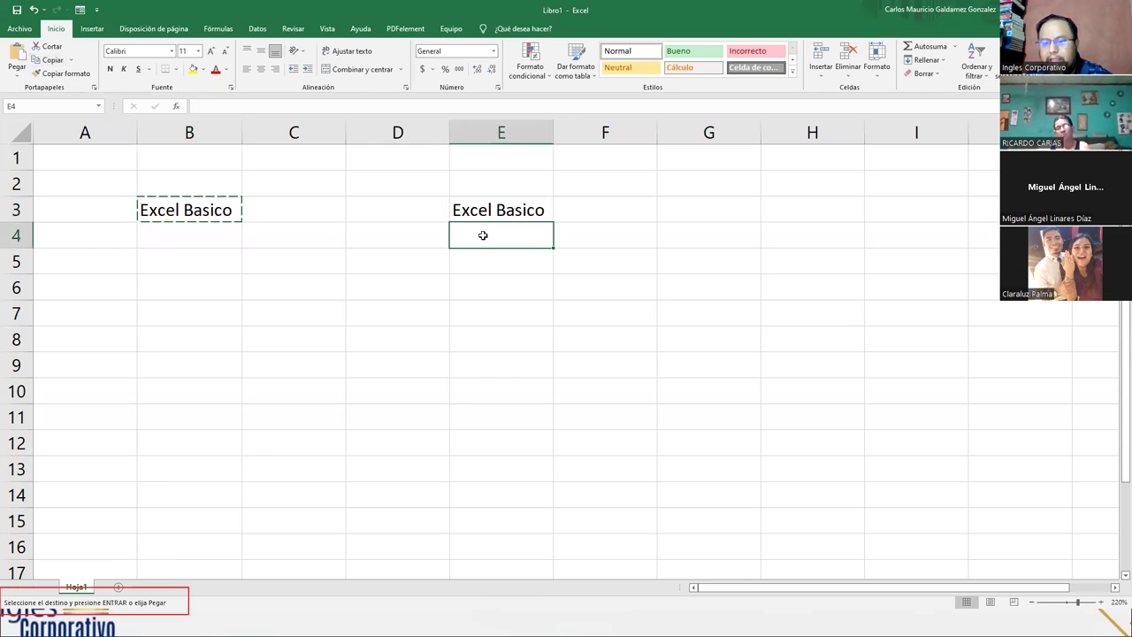
left_click(19, 53)
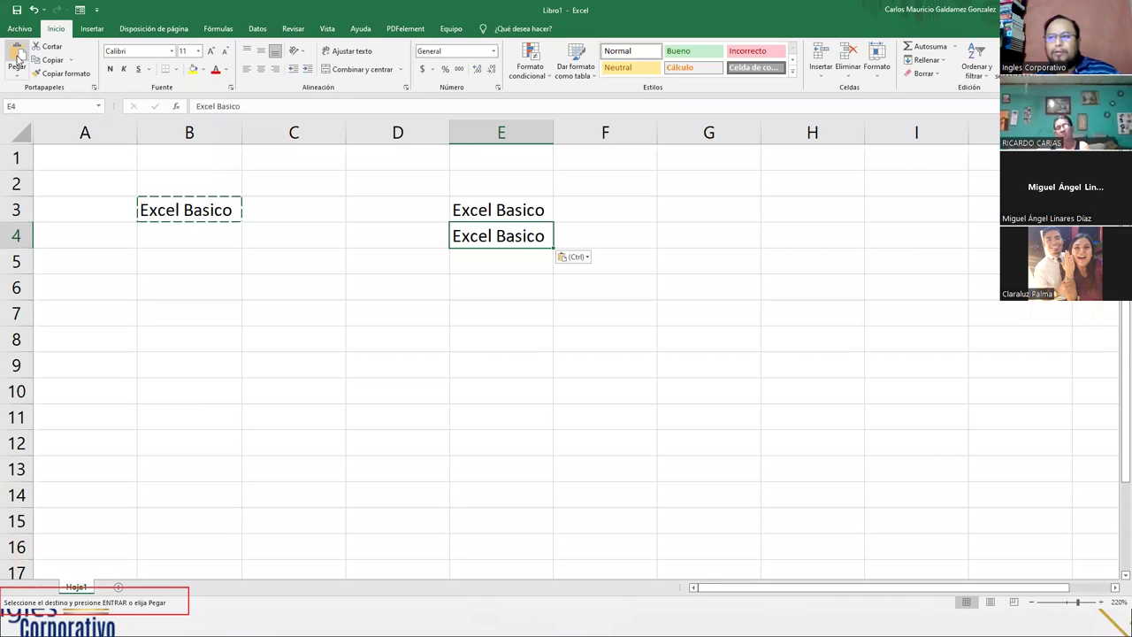
Step: Paste the copied cell into E5, E6 and E7, and end the copy mode
left_click(462, 262)
left_click(17, 54)
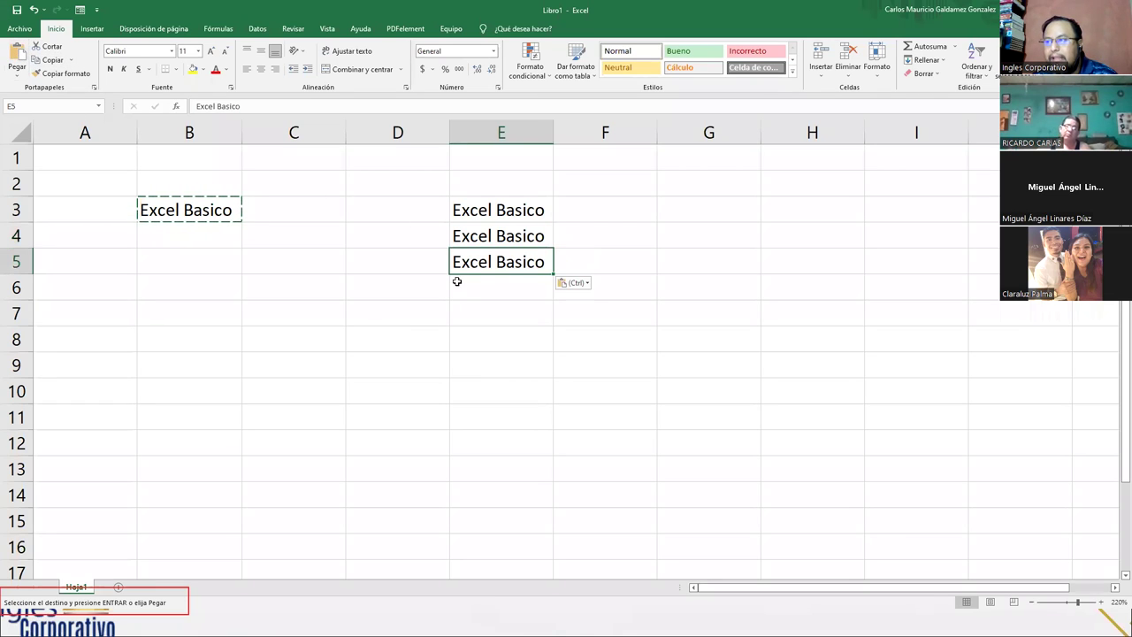
left_click(456, 281)
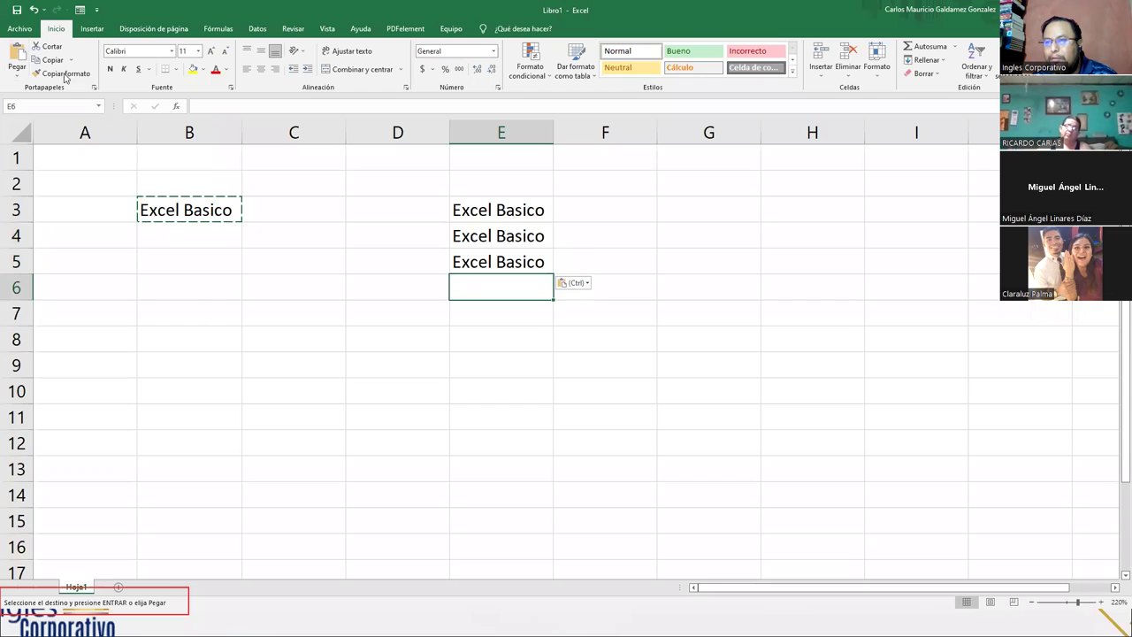
left_click(17, 54)
left_click(470, 314)
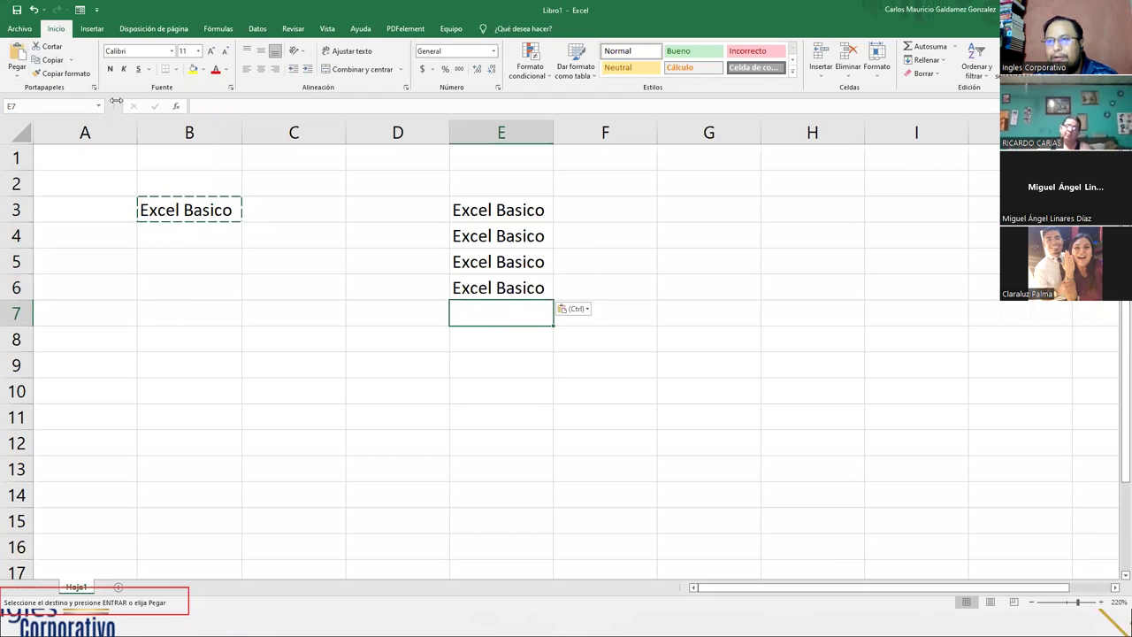
left_click(14, 55)
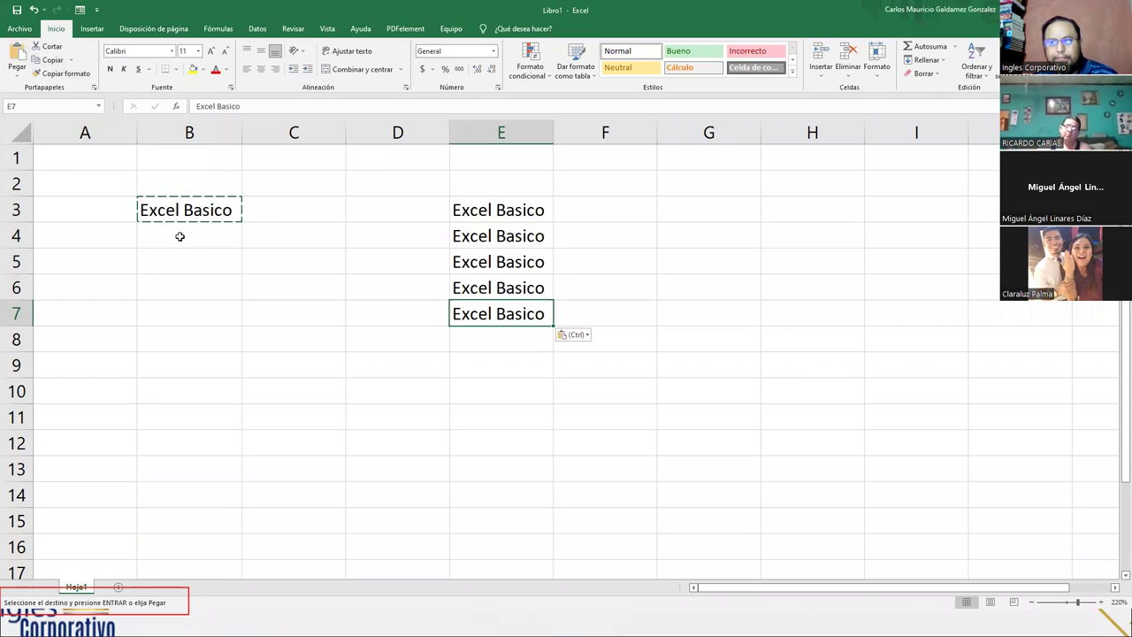
key("BackSpace")
key("Escape")
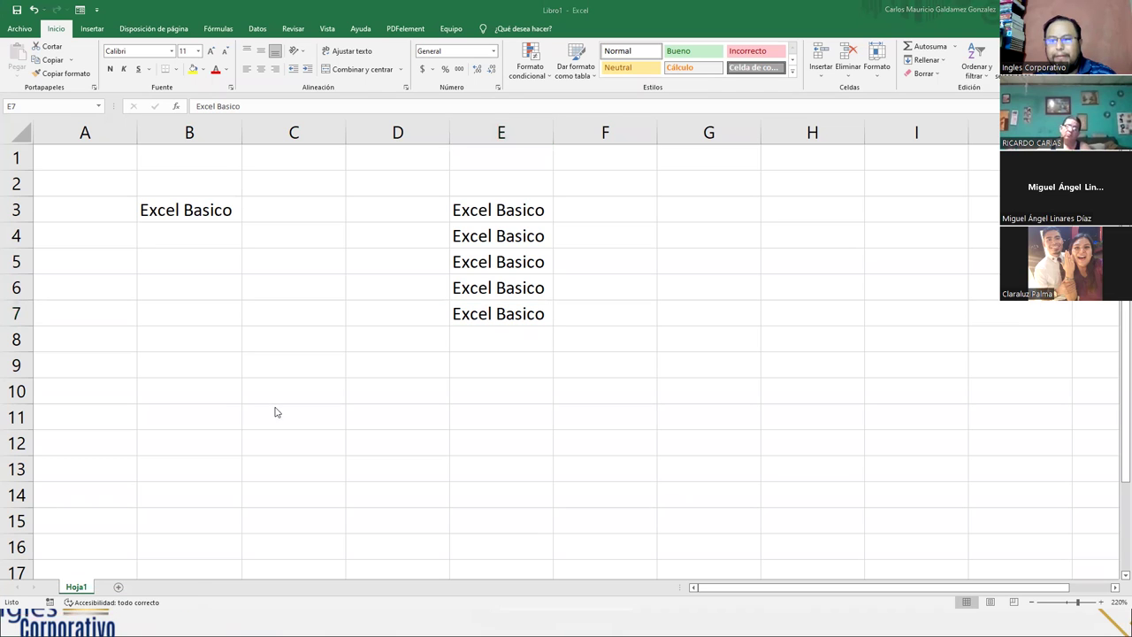
Step: Add a new worksheet after Hoja1 and select its cell B3
left_click(118, 588)
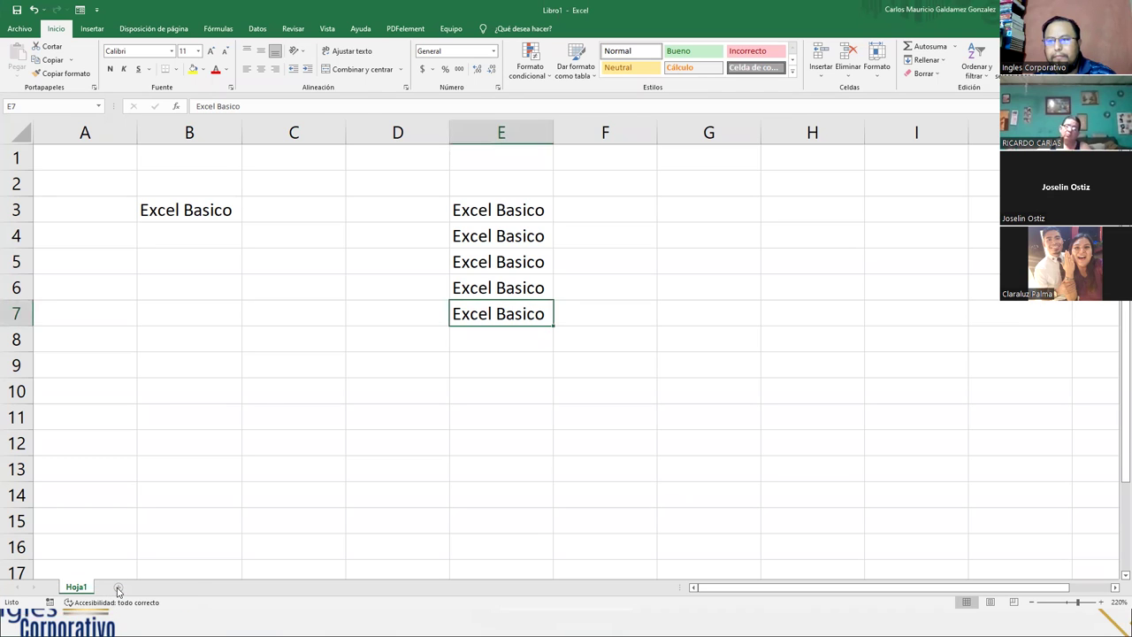
left_click(118, 588)
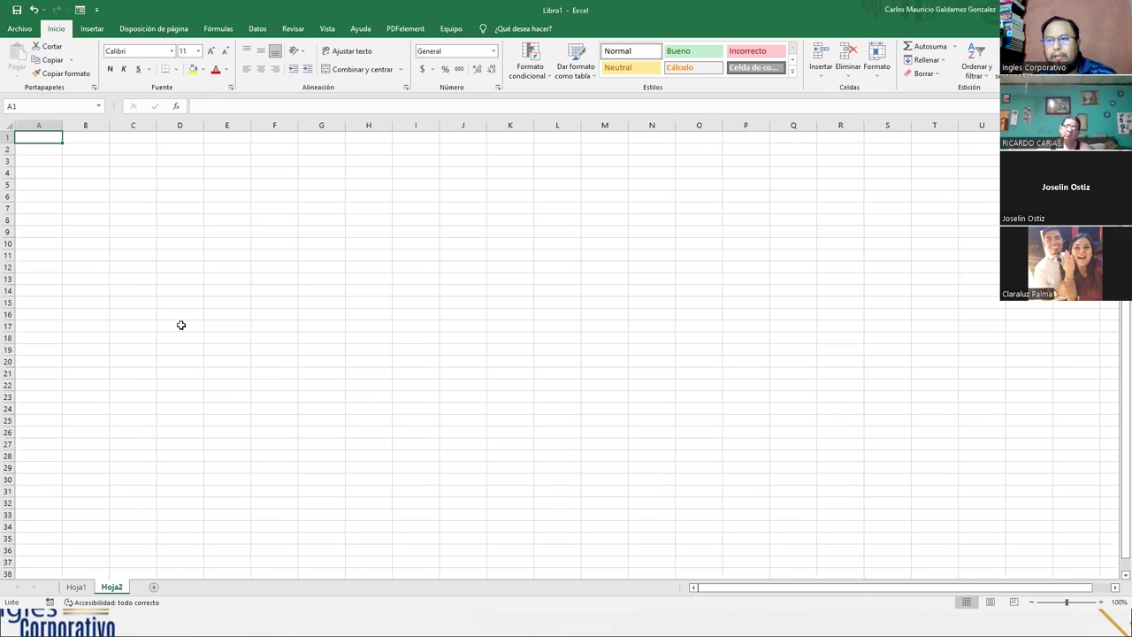
scroll(180, 325, "up", 4)
left_click(130, 181)
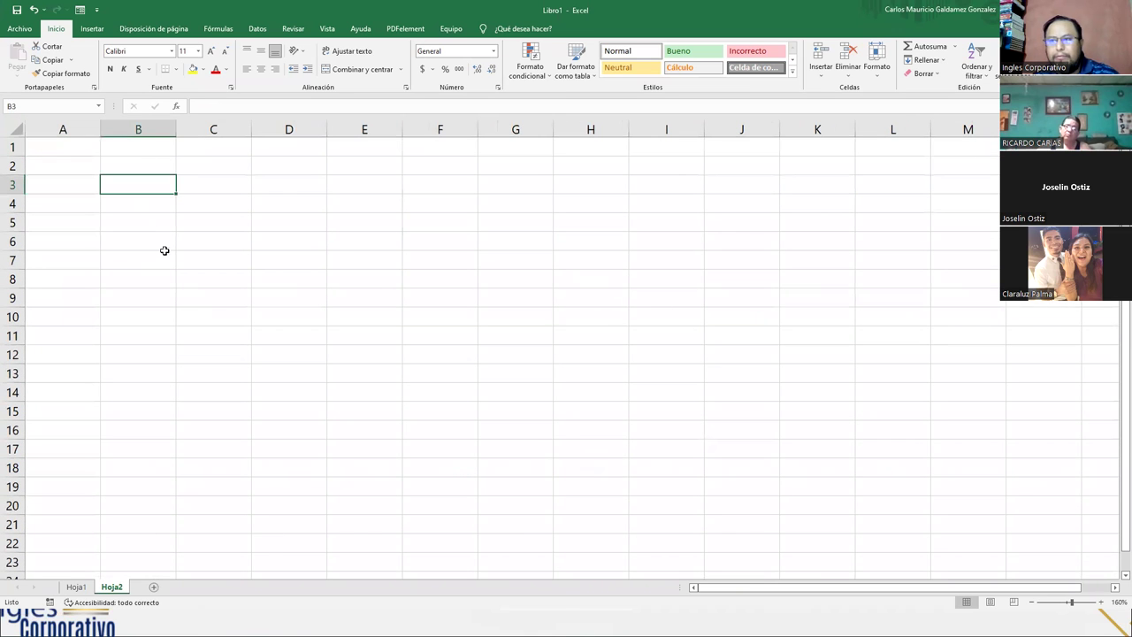
Step: Enter "Excel Basico" in cell B3 of Hoja2 and select that cell again
type("Excel Basico")
key("Return")
left_click(122, 182)
scroll(174, 250, "up", 3)
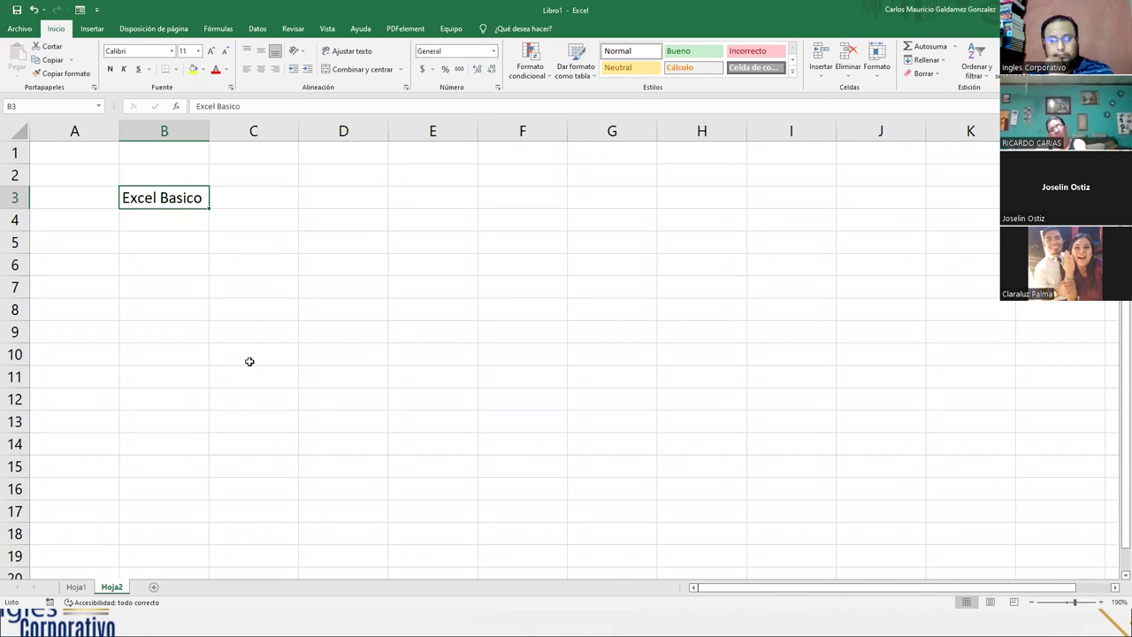
Step: Cut cell B3 and paste it into cell G3
left_click(51, 51)
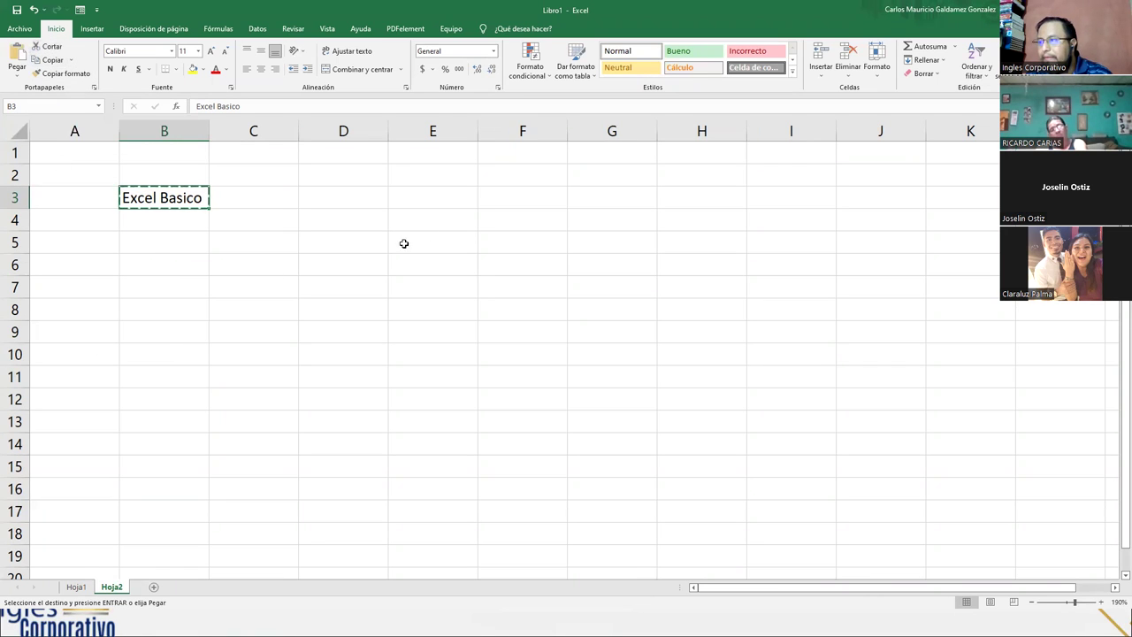
left_click(580, 198)
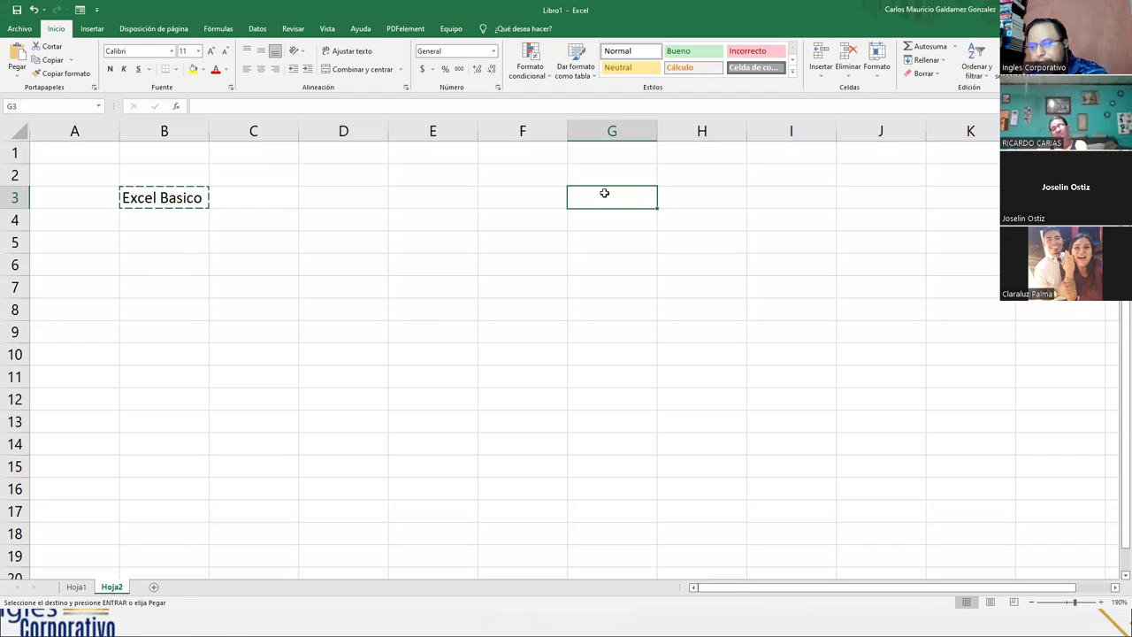
key("ctrl+v")
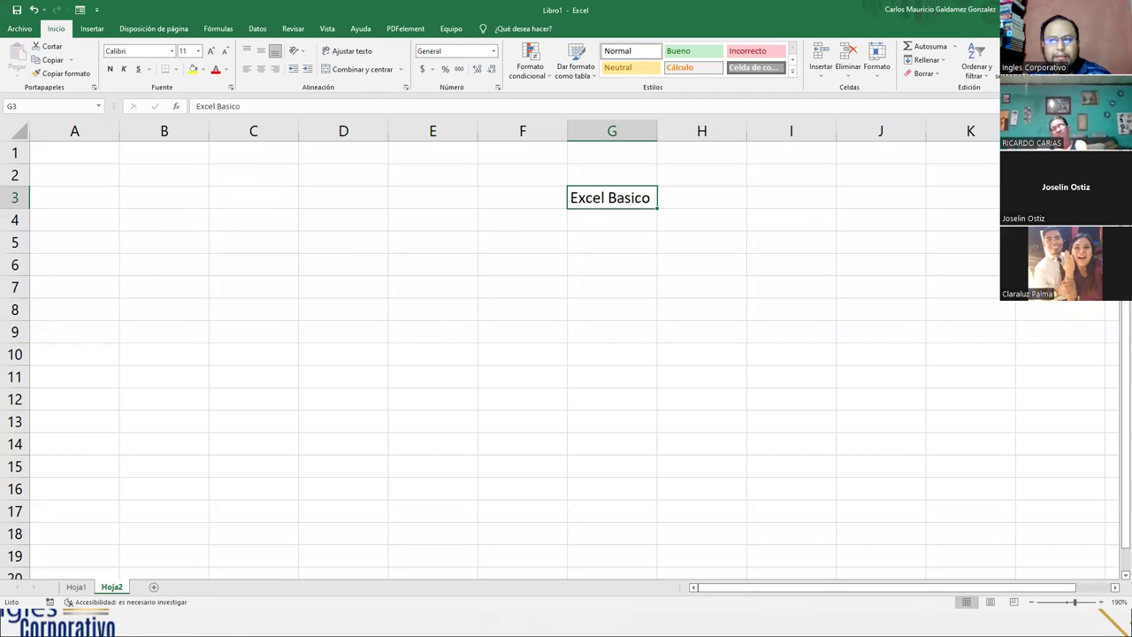
Step: Draw annotations marking the move from B3 to G3 and circling the Cortar command, and erase them
mouse_move(182, 170)
left_mouse_down()
mouse_move(215, 197)
mouse_move(165, 215)
mouse_move(135, 196)
mouse_move(264, 280)
left_mouse_up()
mouse_move(373, 277)
left_mouse_down()
mouse_move(569, 212)
mouse_move(567, 244)
left_mouse_up()
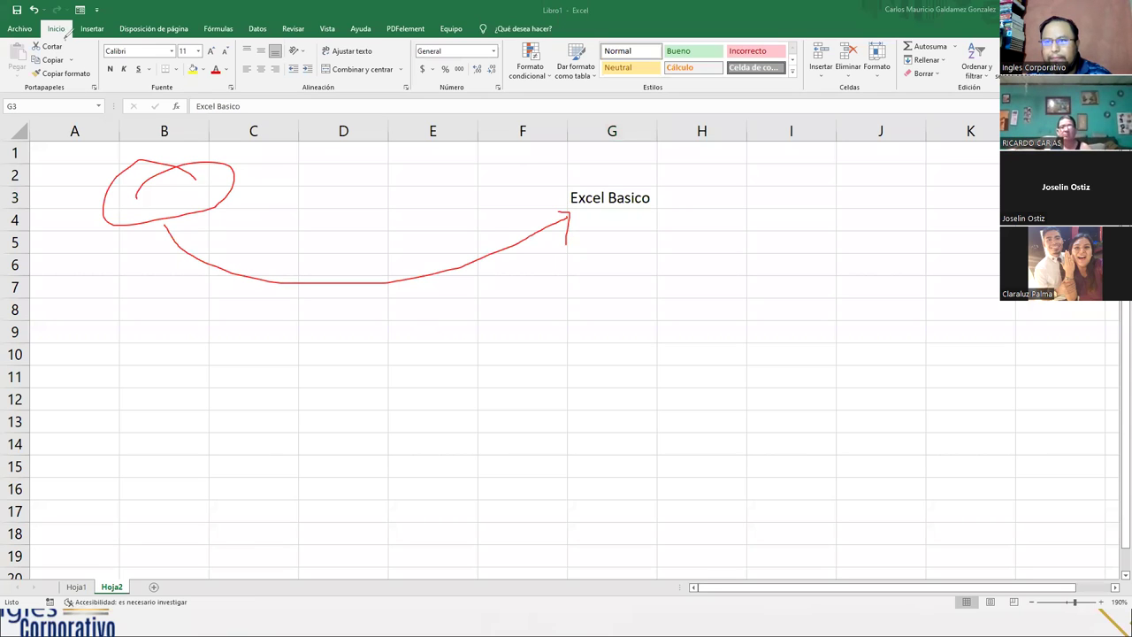
mouse_move(36, 45)
left_mouse_down()
mouse_move(62, 55)
mouse_move(71, 39)
mouse_move(59, 38)
left_mouse_up()
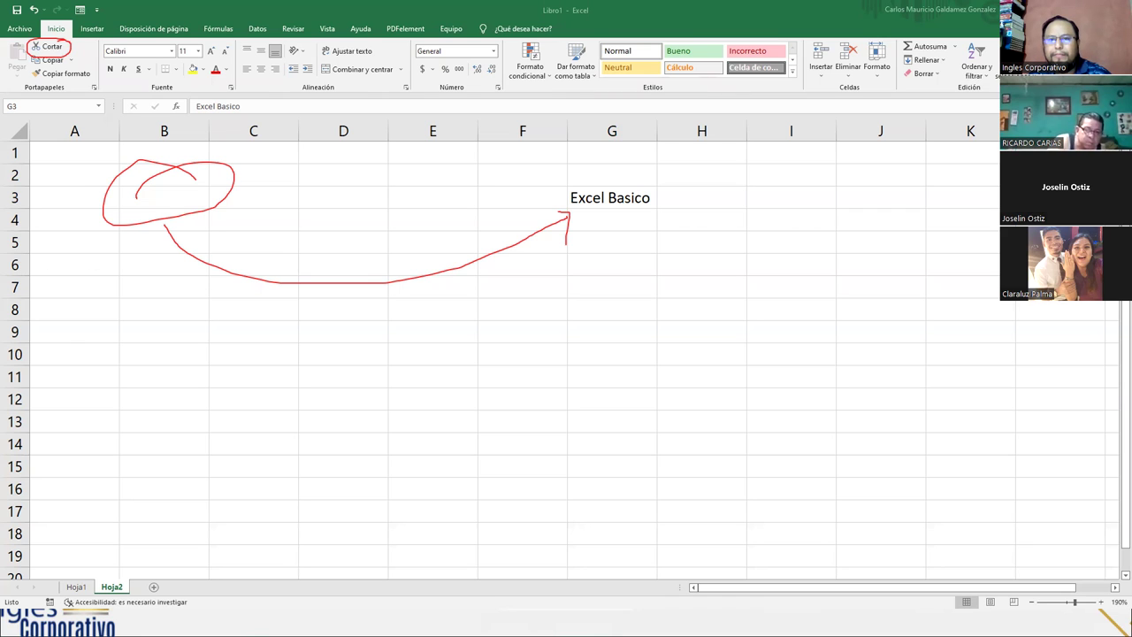
key("e")
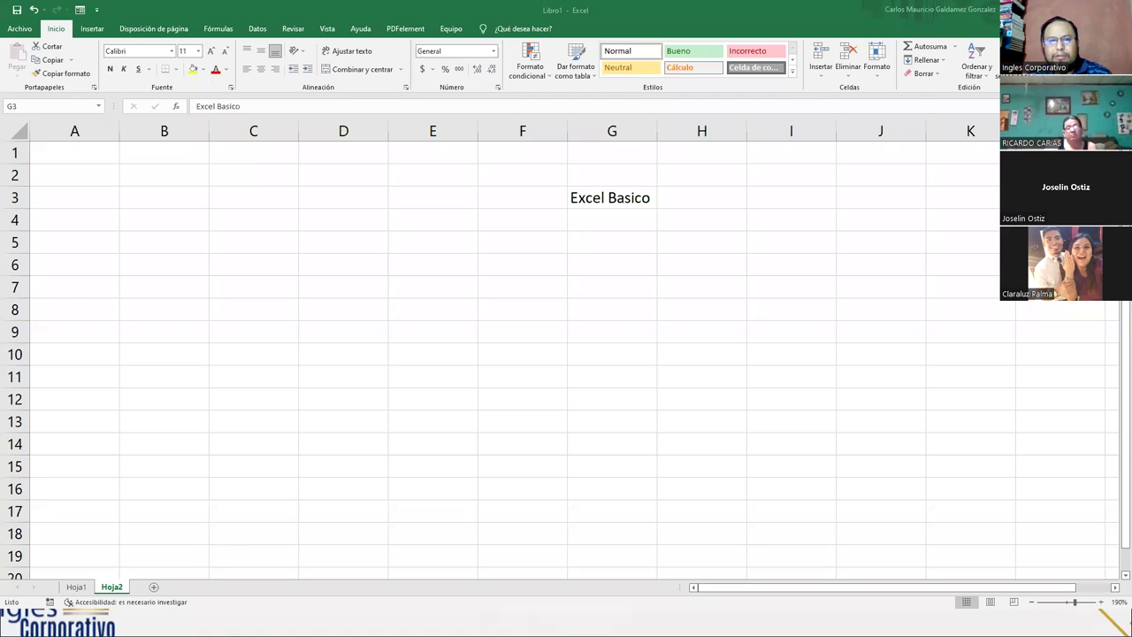
Step: Copy cell G3 into cell G8 and undo the paste
left_click(571, 202)
key("Down")
key("Down")
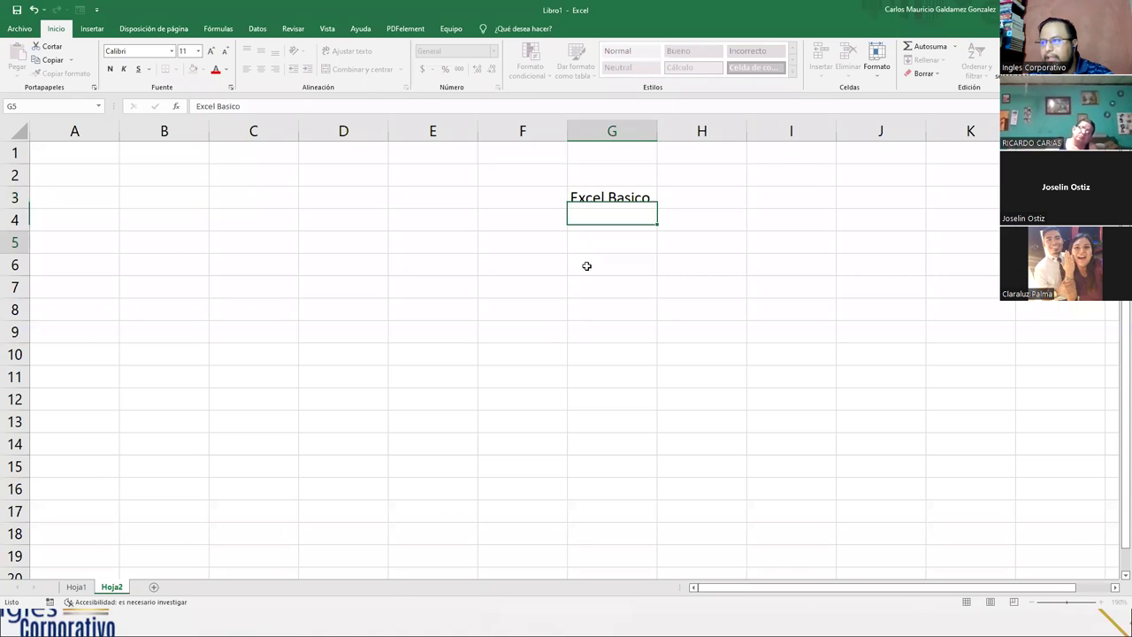
left_click(590, 197)
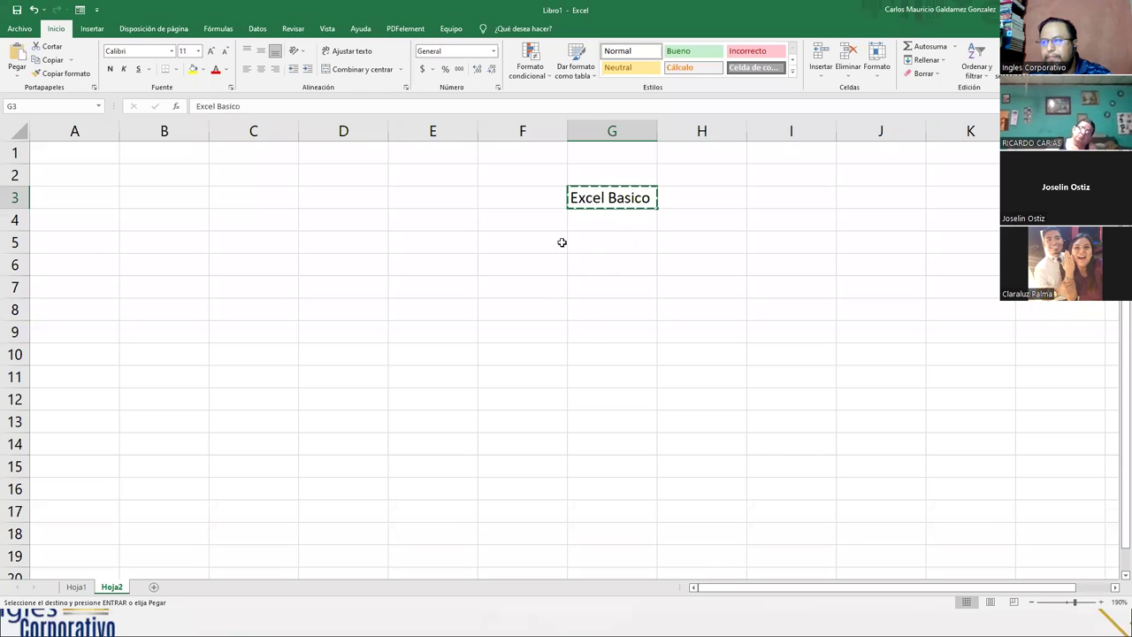
left_click(586, 306)
key("ctrl+v")
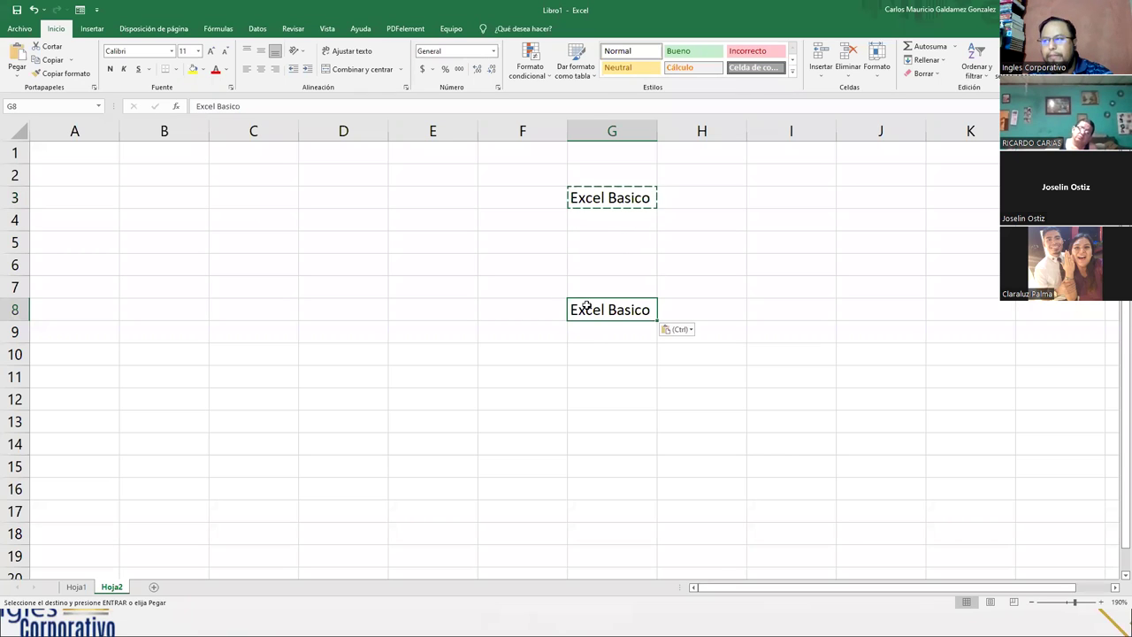
key("ctrl+z")
Step: Cut cell G3 and paste it into cell G7
left_click(600, 200)
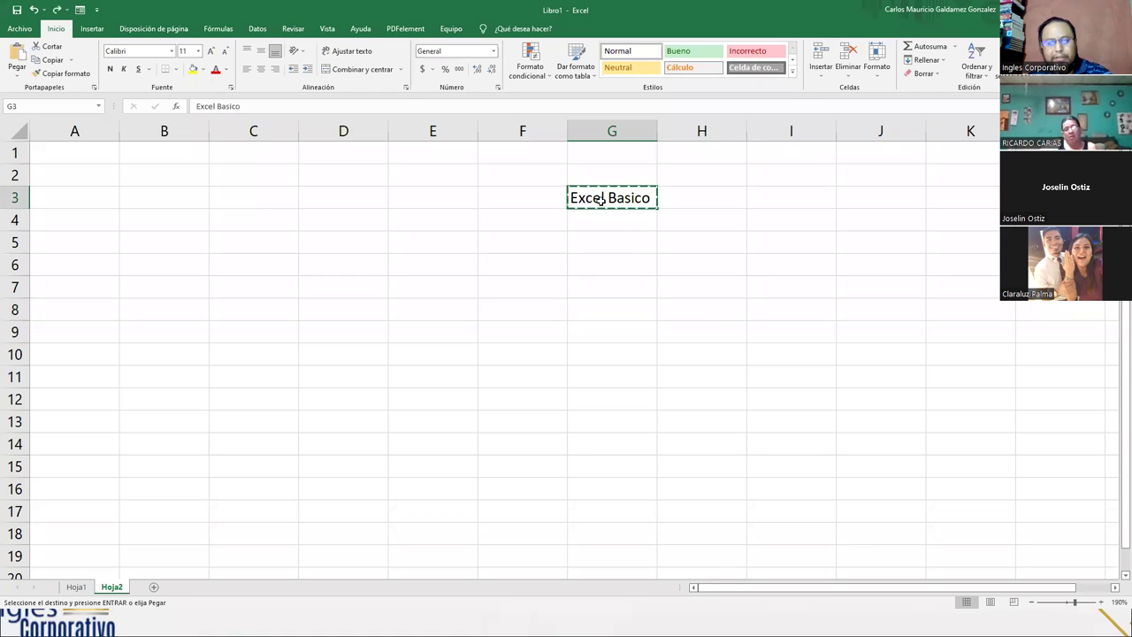
left_click(599, 293)
key("ctrl+v")
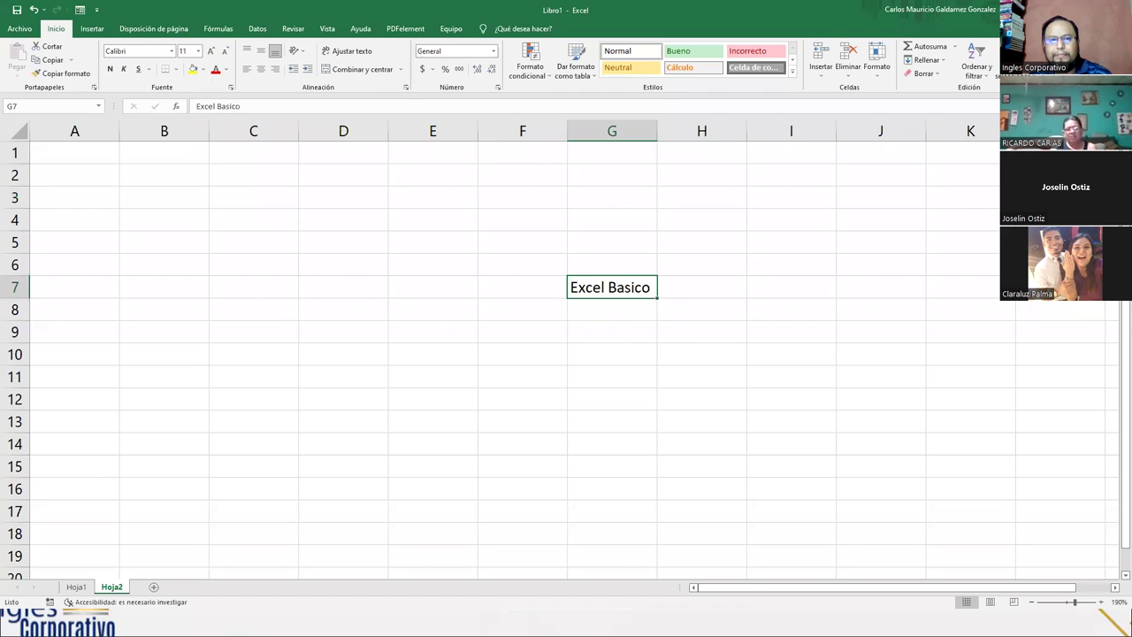
key("alt+Tab")
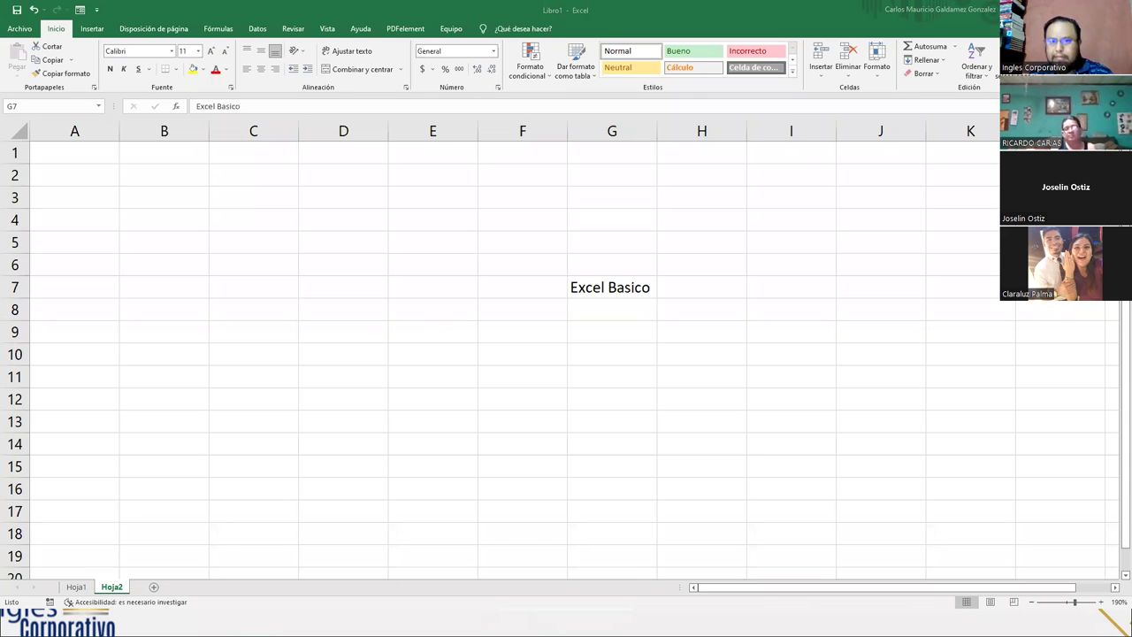
Step: Copy cell G7 and paste it into cells C3, C4 and C5
left_click(579, 292)
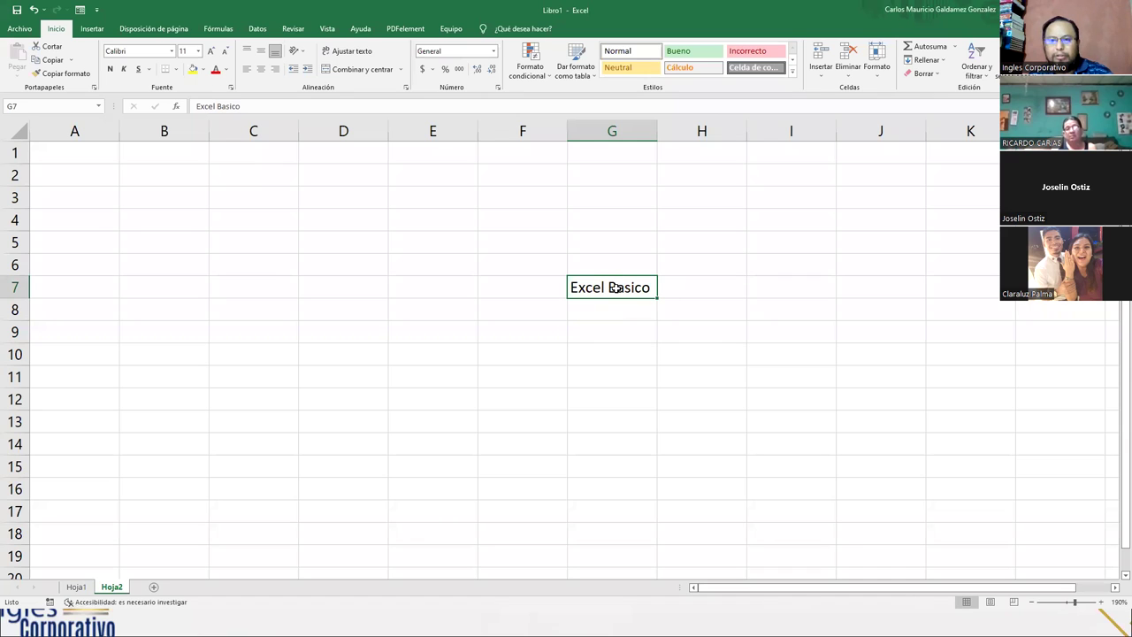
left_click(59, 62)
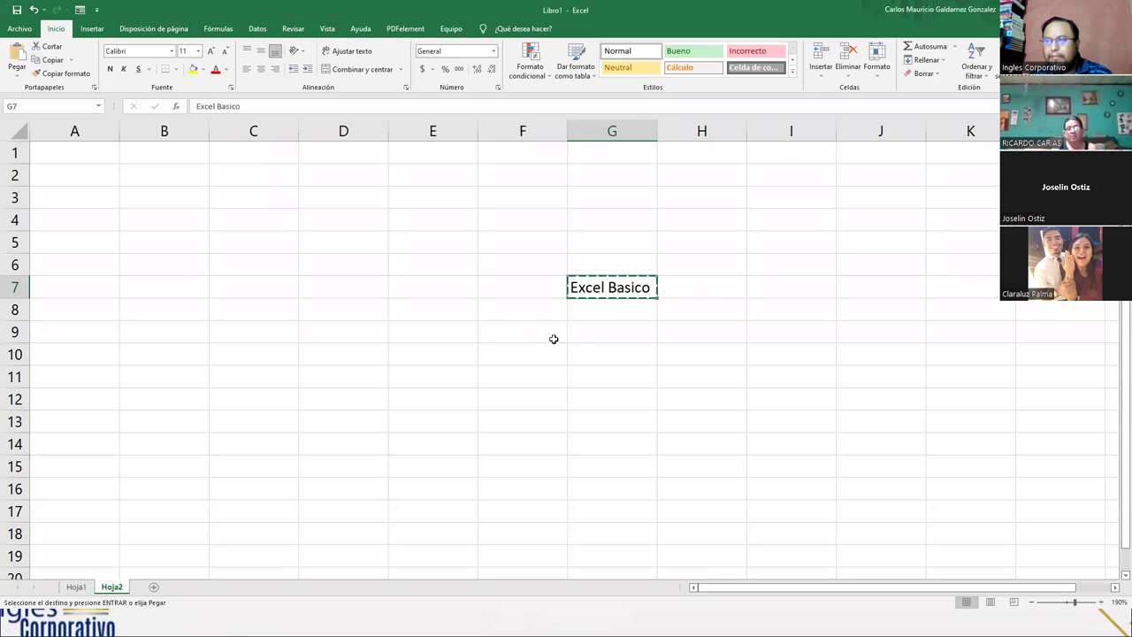
left_click(230, 200)
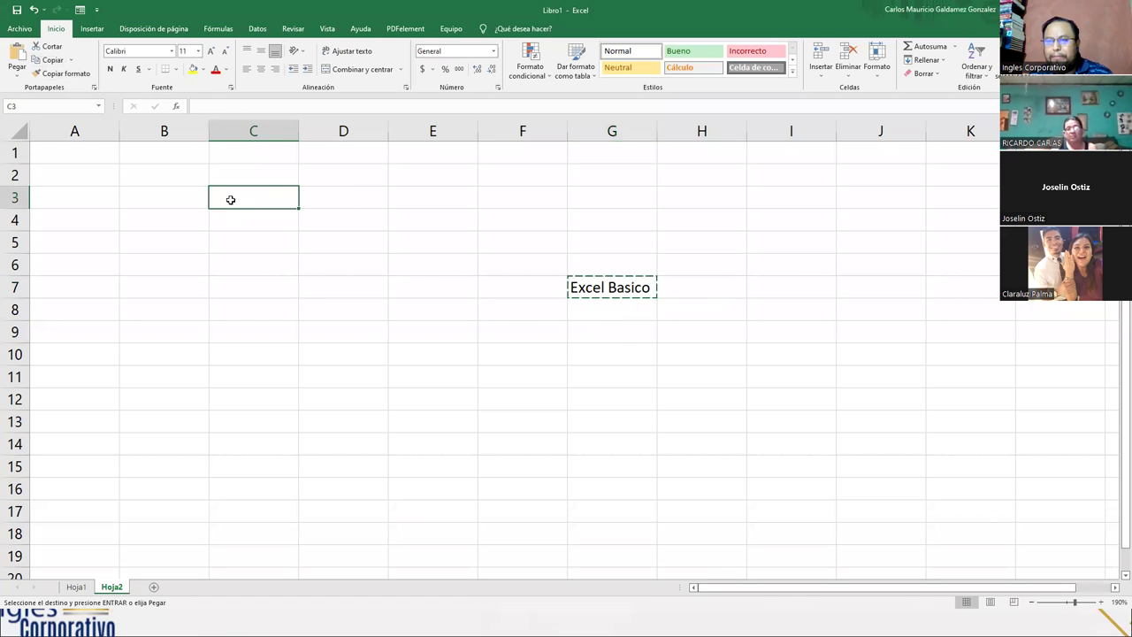
left_click(17, 58)
left_click(260, 221)
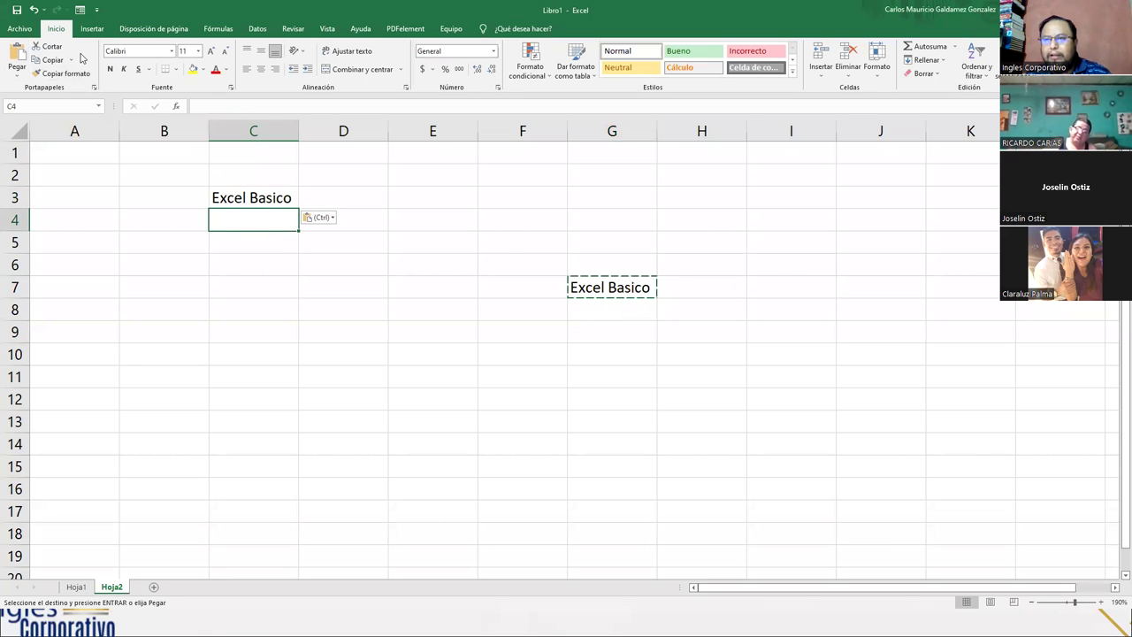
left_click(18, 59)
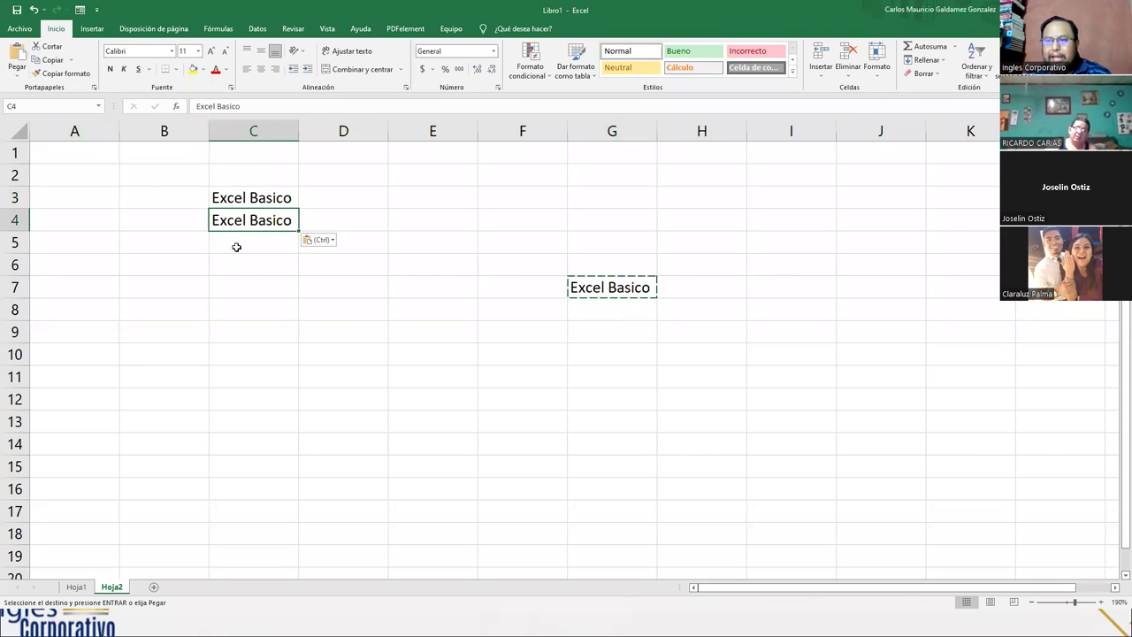
left_click(235, 246)
left_click(17, 57)
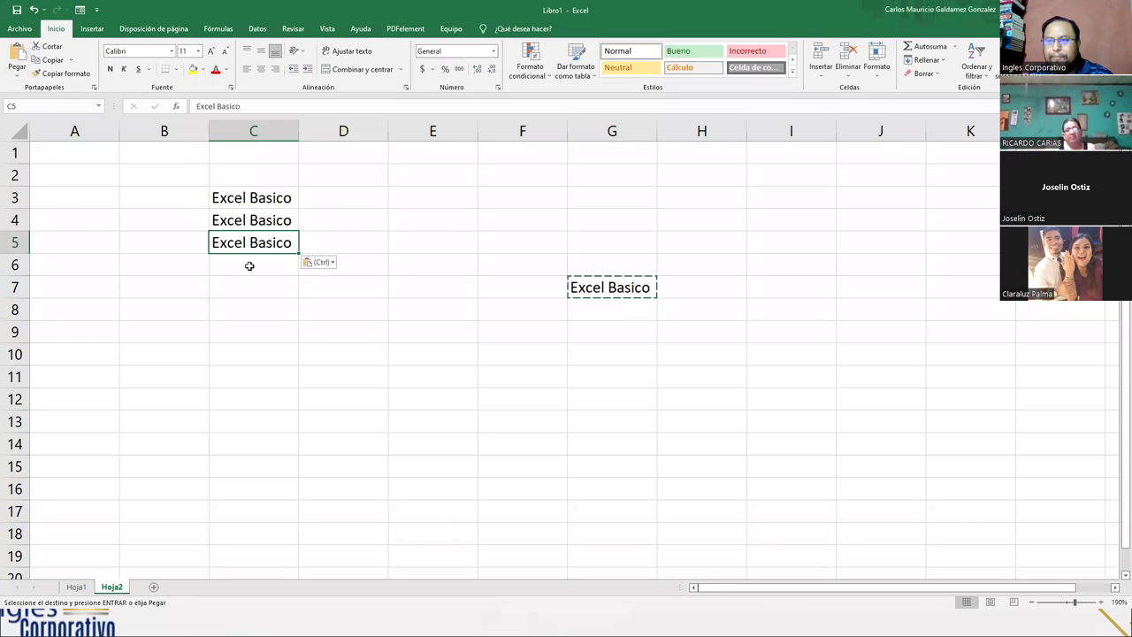
Step: Paste the copied text into cells C6, C7 and C8
left_click(249, 265)
key("ctrl+v")
left_click(251, 288)
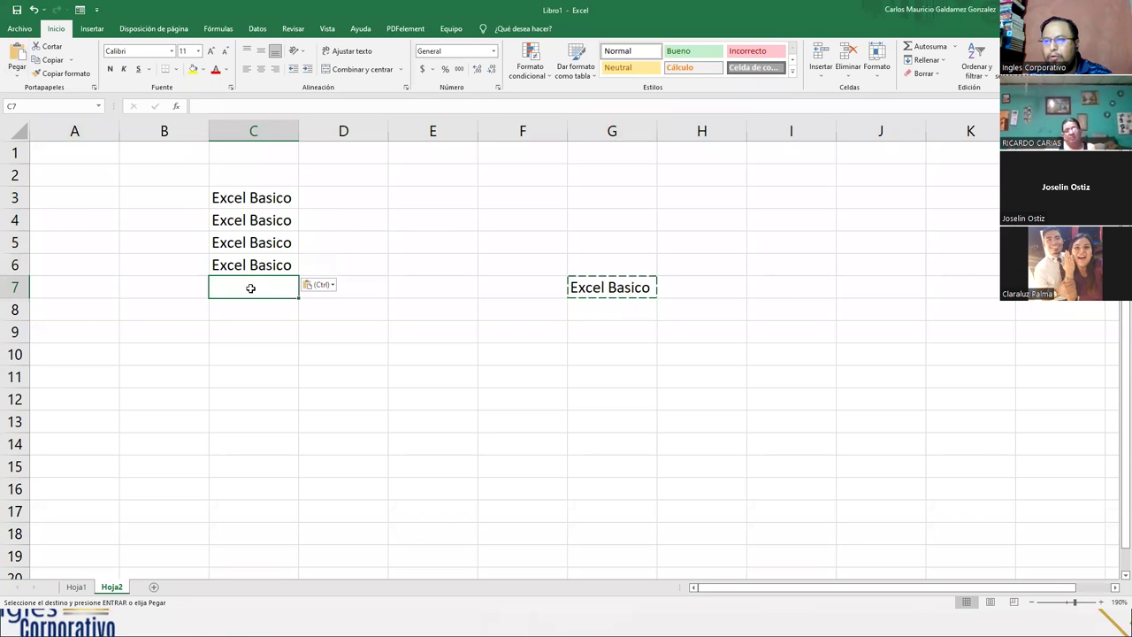
key("ctrl+v")
left_click(259, 313)
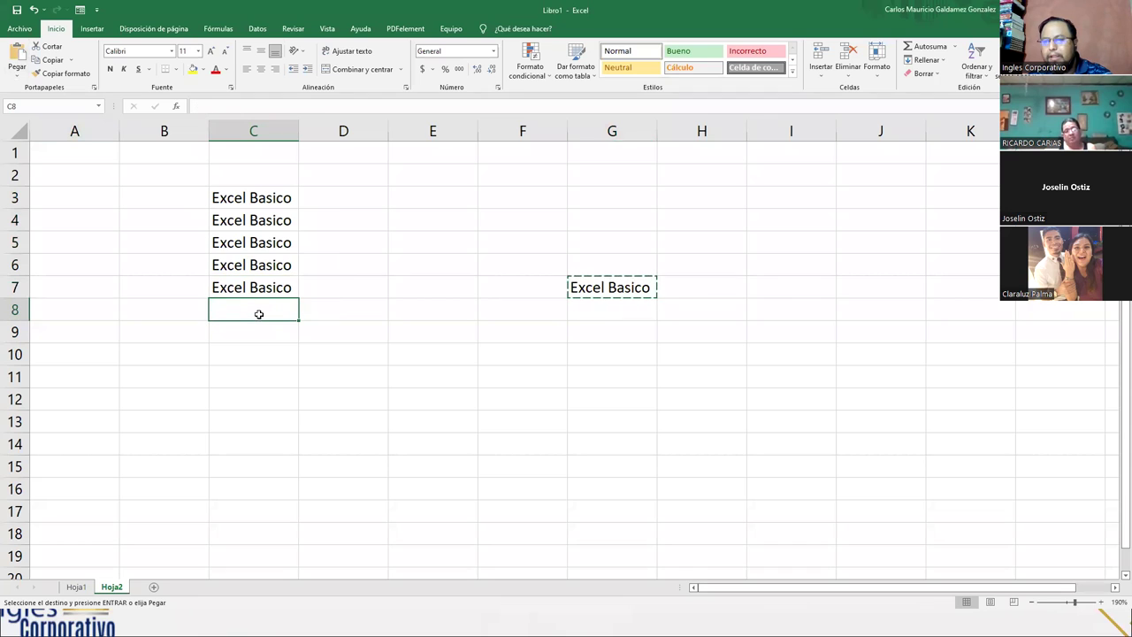
key("ctrl+v")
Step: Paste the copied text into cells C9 and C10 using the paste options, and end the copy mode
left_click(253, 338)
right_click(253, 338)
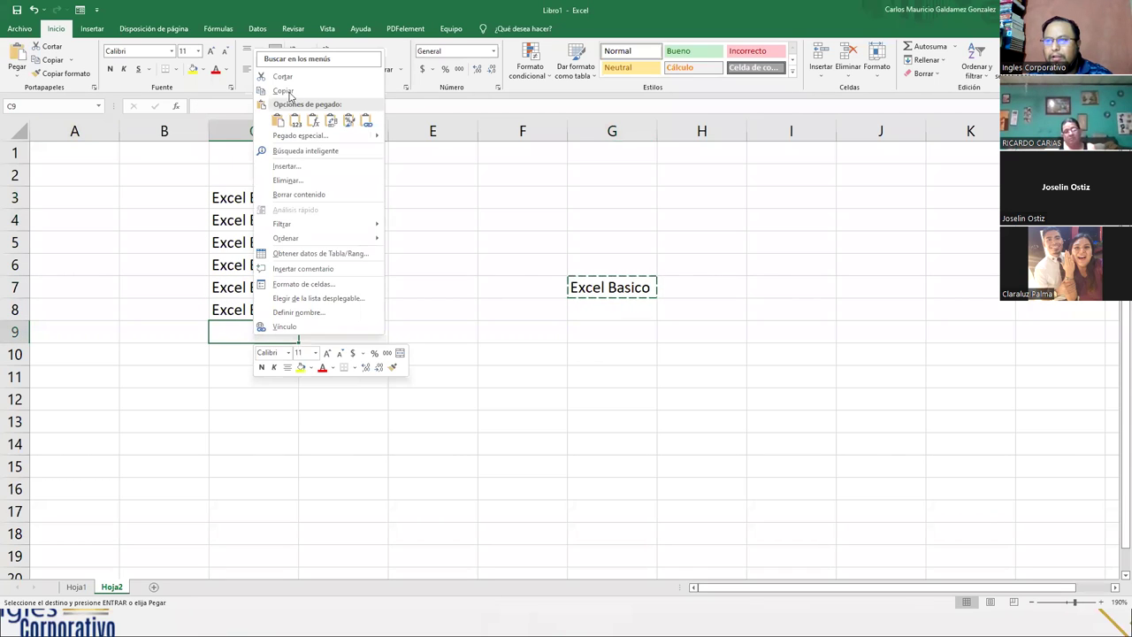
left_click(293, 120)
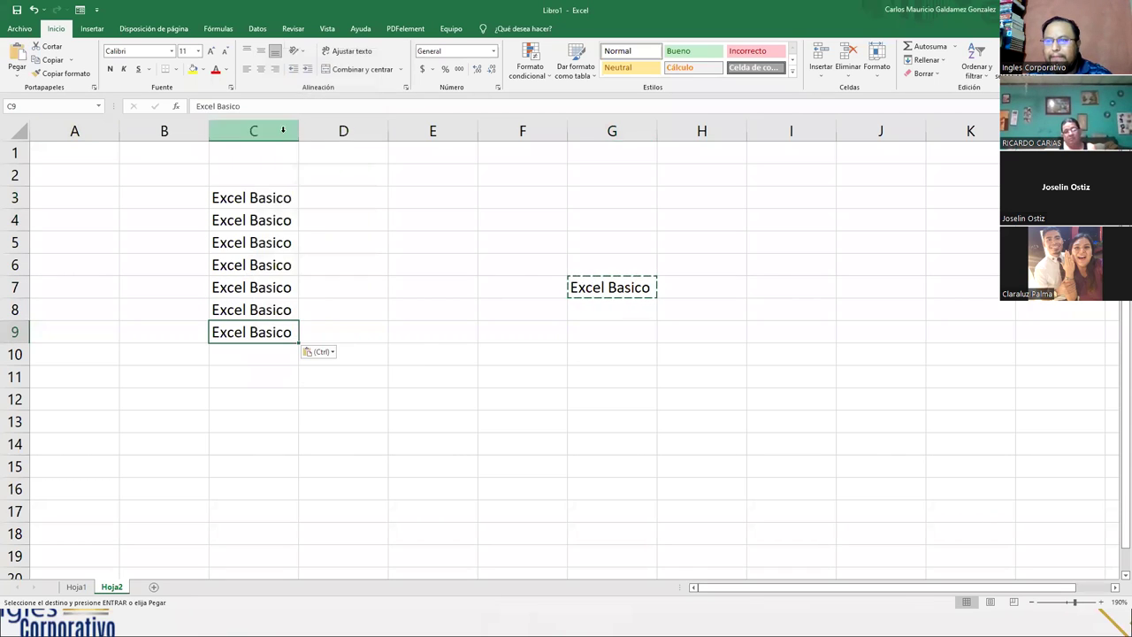
left_click(246, 348)
right_click(246, 351)
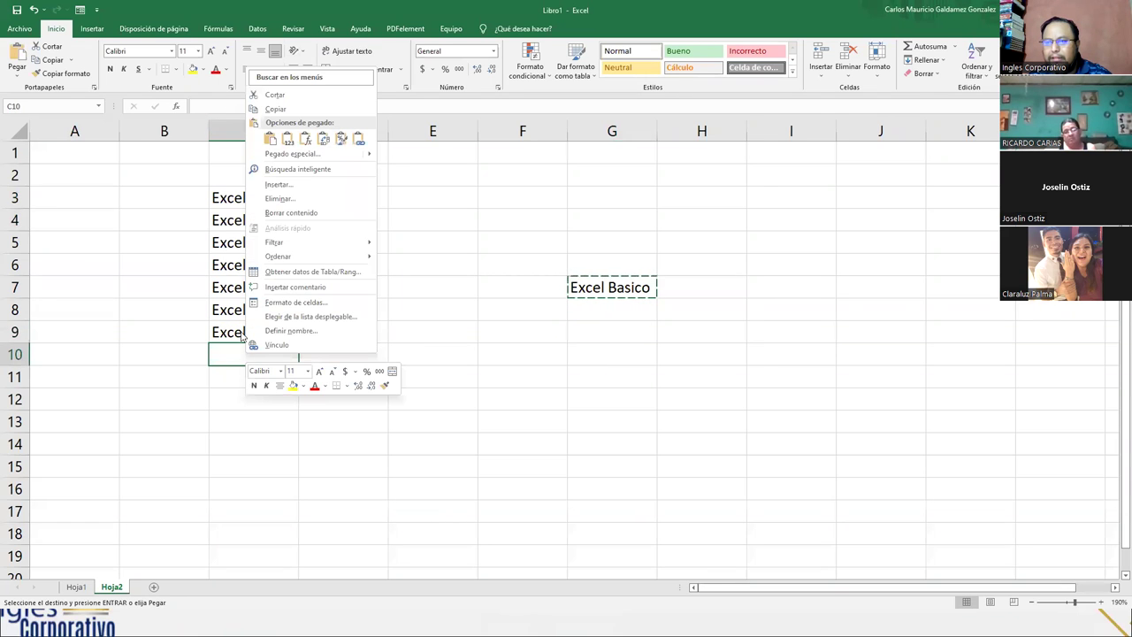
left_click(269, 139)
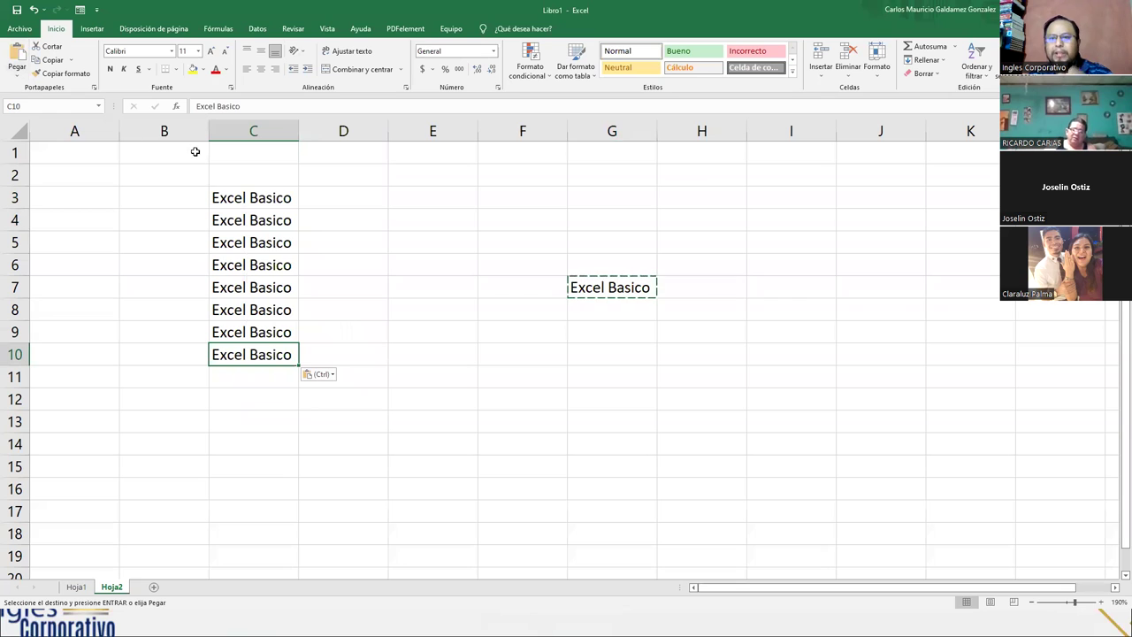
right_click(273, 355)
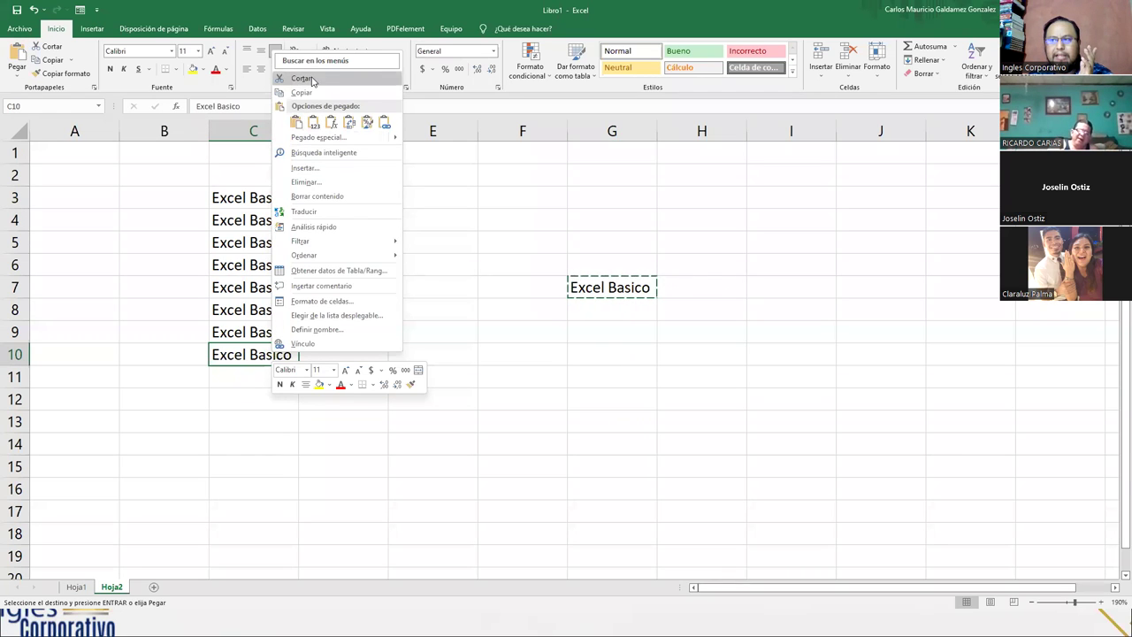
left_click(231, 396)
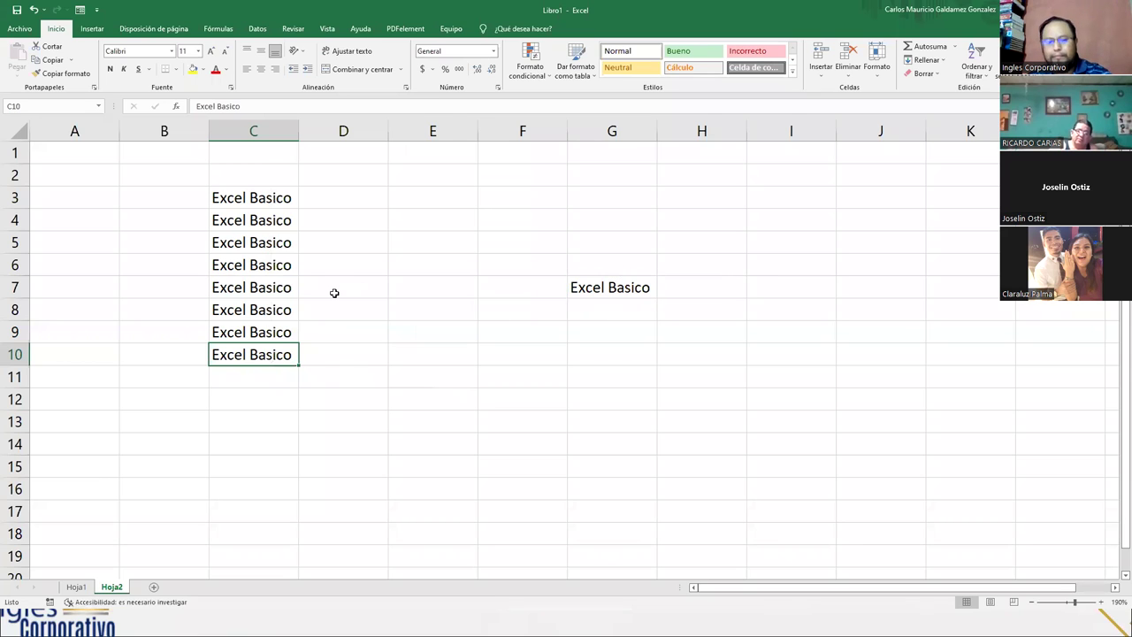
Step: Remove the pasted text from cells C10 up to C3 one by one and leave the copy mode
key("Delete")
key("Up")
key("Delete")
key("Up")
key("Delete")
key("Up")
key("Delete")
key("Up")
key("Delete")
key("Up")
key("Delete")
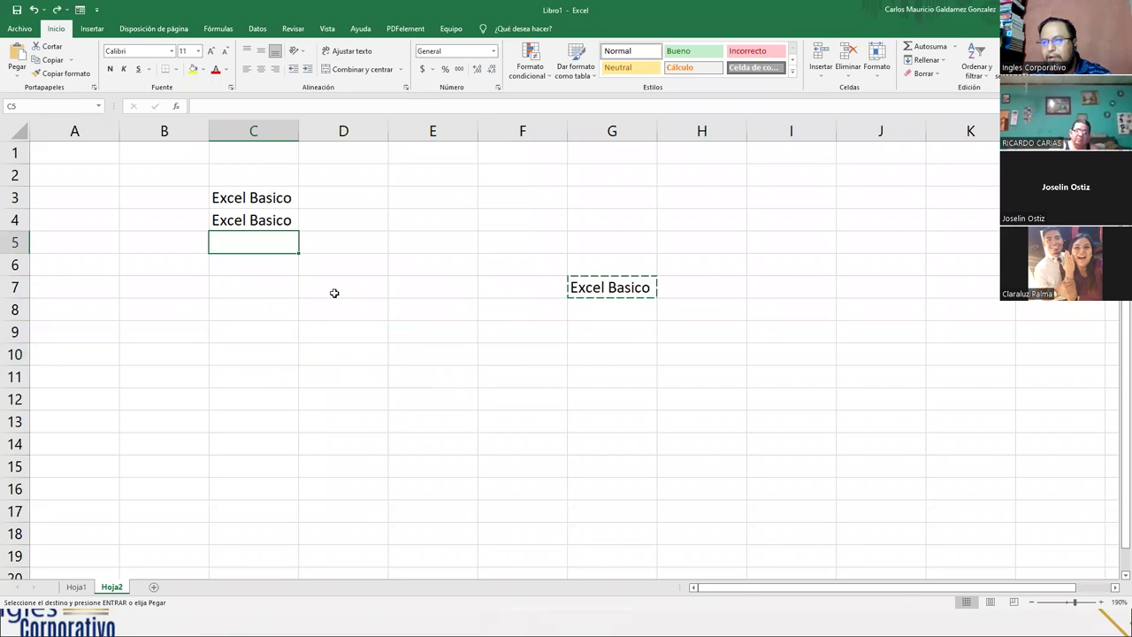
key("Up")
key("Delete")
key("Up")
key("Delete")
key("Escape")
Step: Add a new worksheet after Hoja2 and select its cell C3
left_click(154, 588)
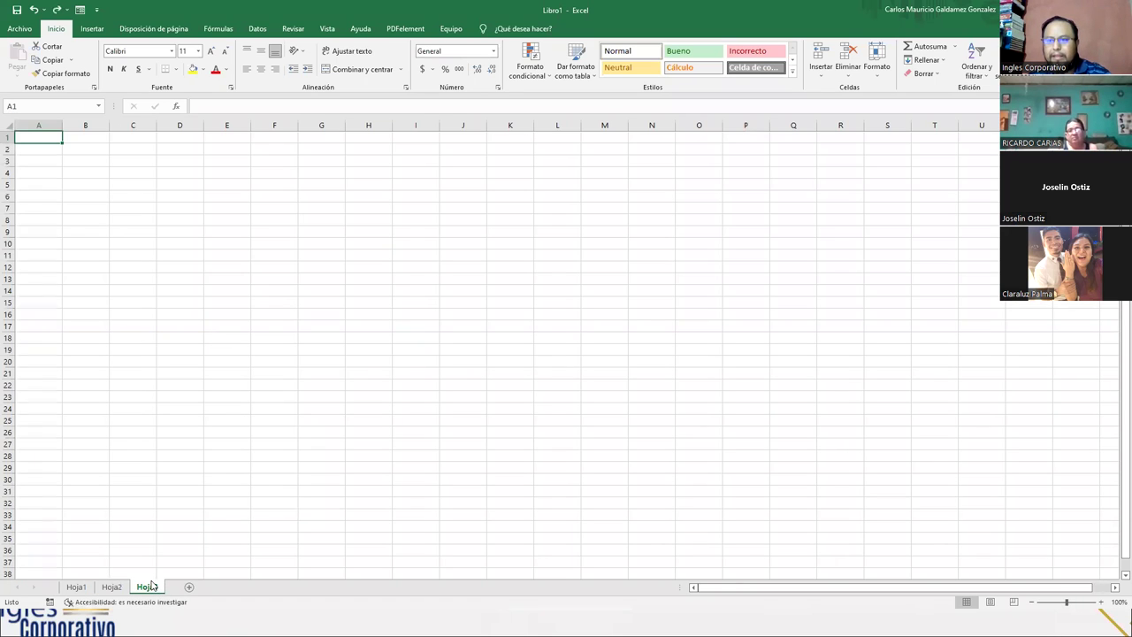
scroll(182, 332, "up", 5)
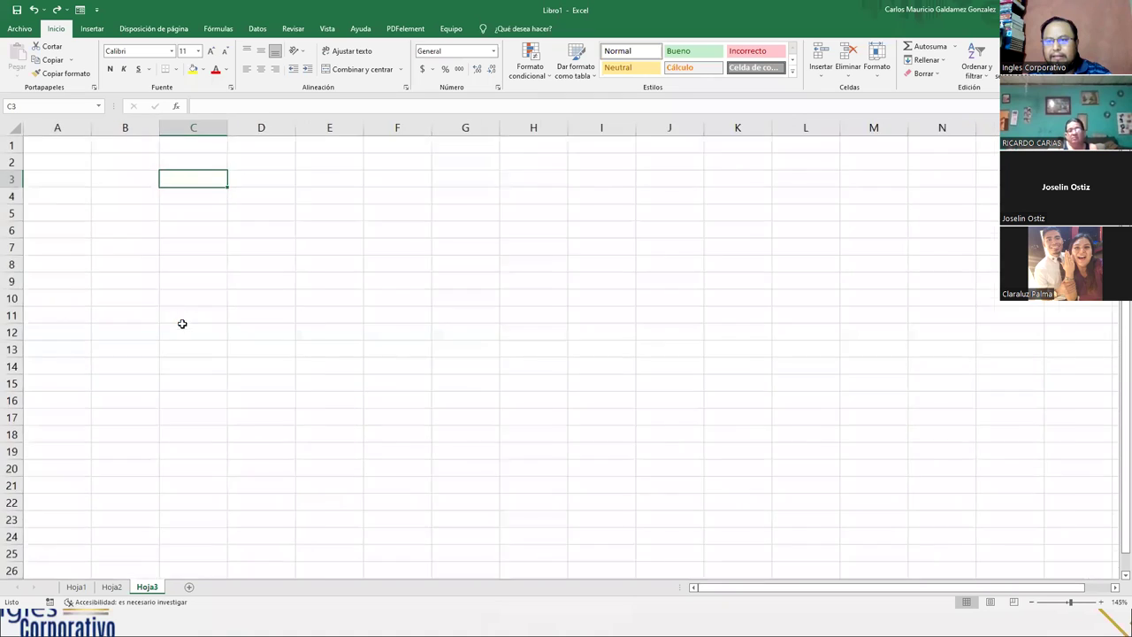
type("Cu")
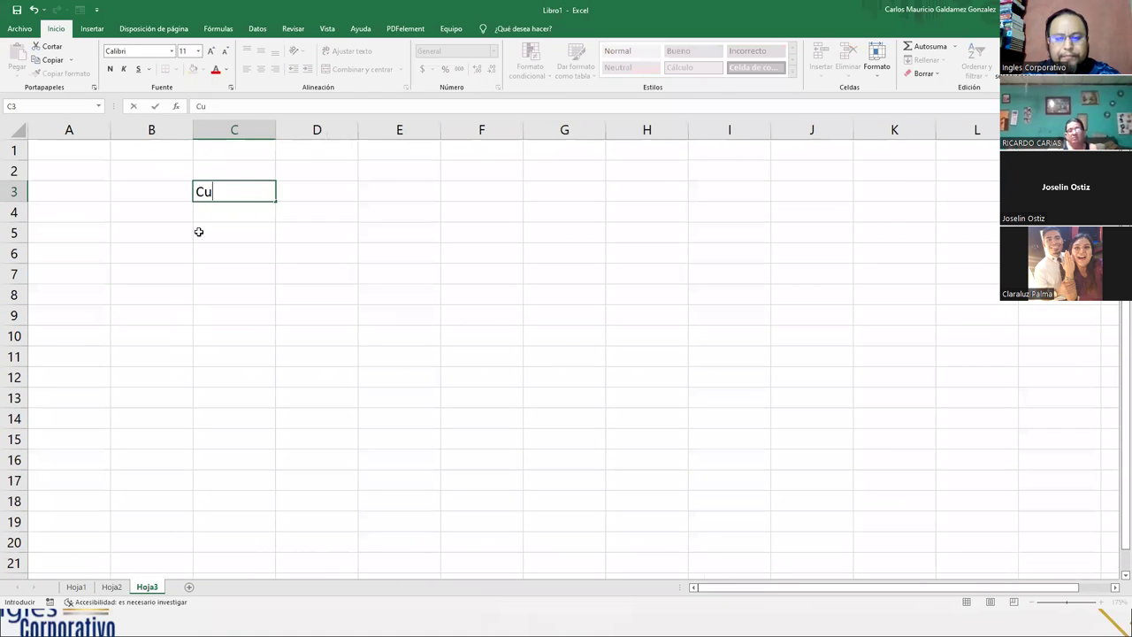
type("rso de Excel")
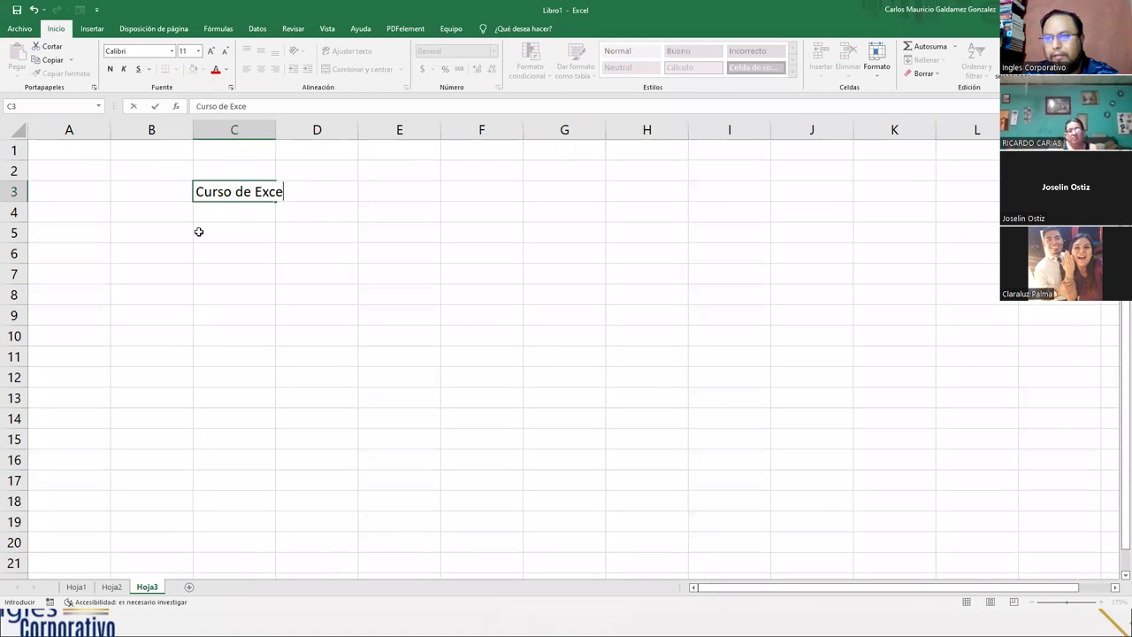
key("BackSpace")
key("BackSpace")
key("BackSpace")
key("BackSpace")
key("BackSpace")
key("BackSpace")
key("BackSpace")
key("BackSpace")
key("BackSpace")
key("BackSpace")
key("BackSpace")
key("BackSpace")
key("BackSpace")
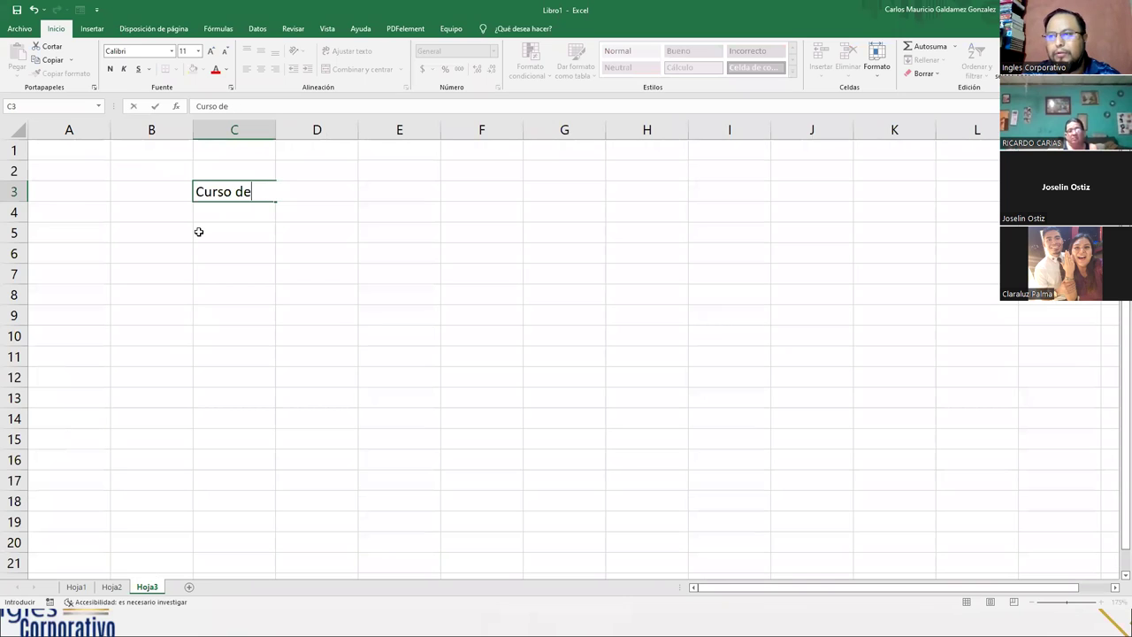
Step: Enter the text "Excel Basico" in cell C3 of the Hoja3 sheet
type("E")
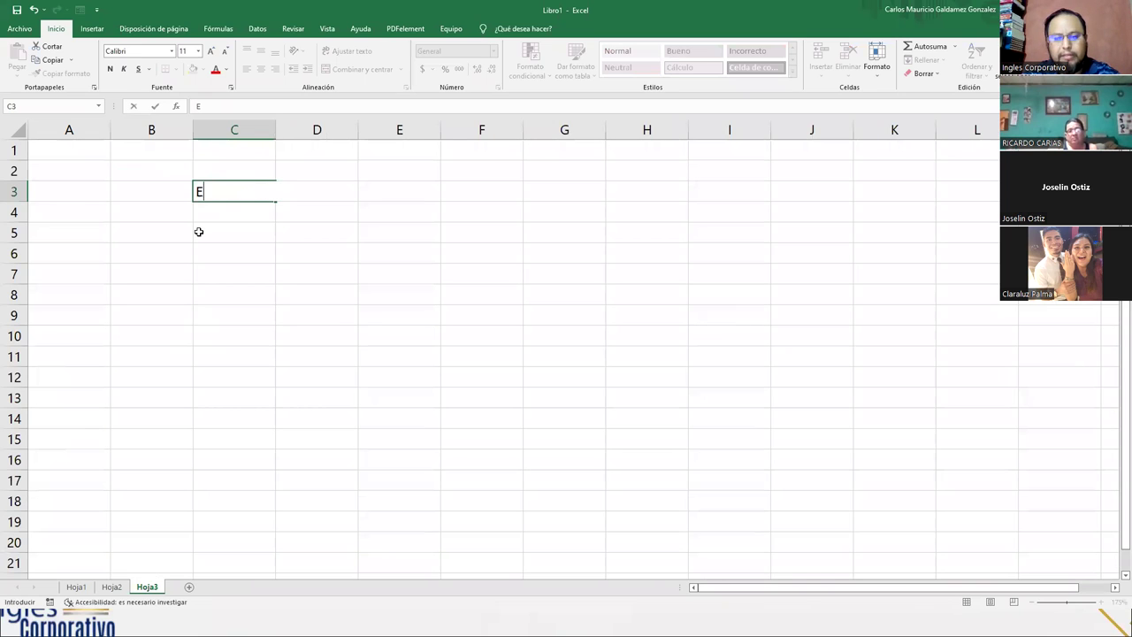
type("xcel Basico")
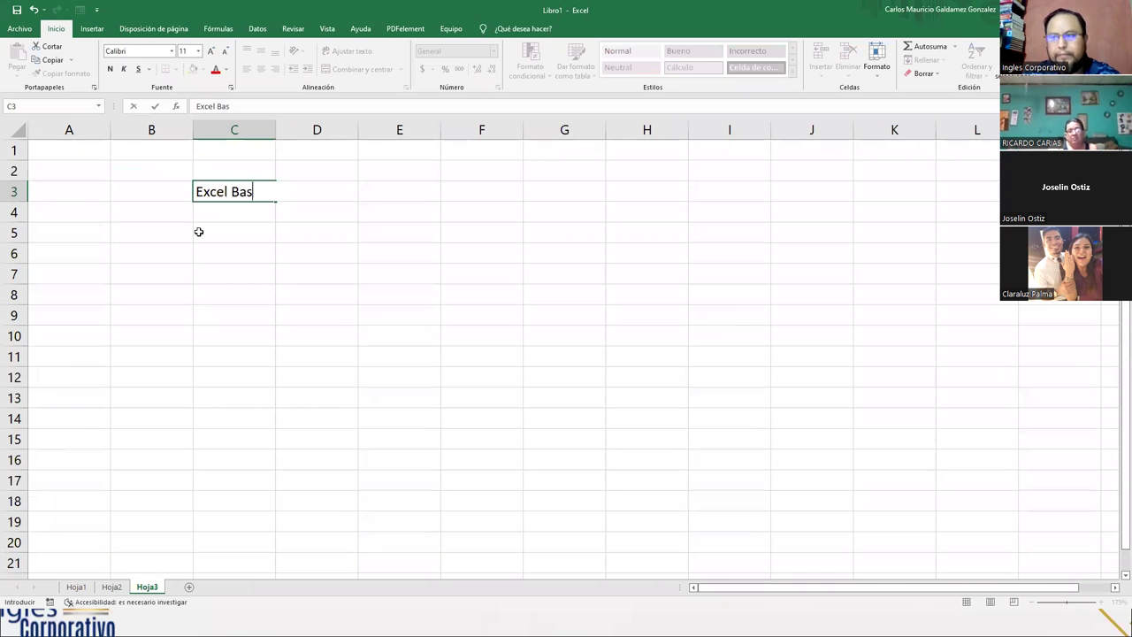
key("Return")
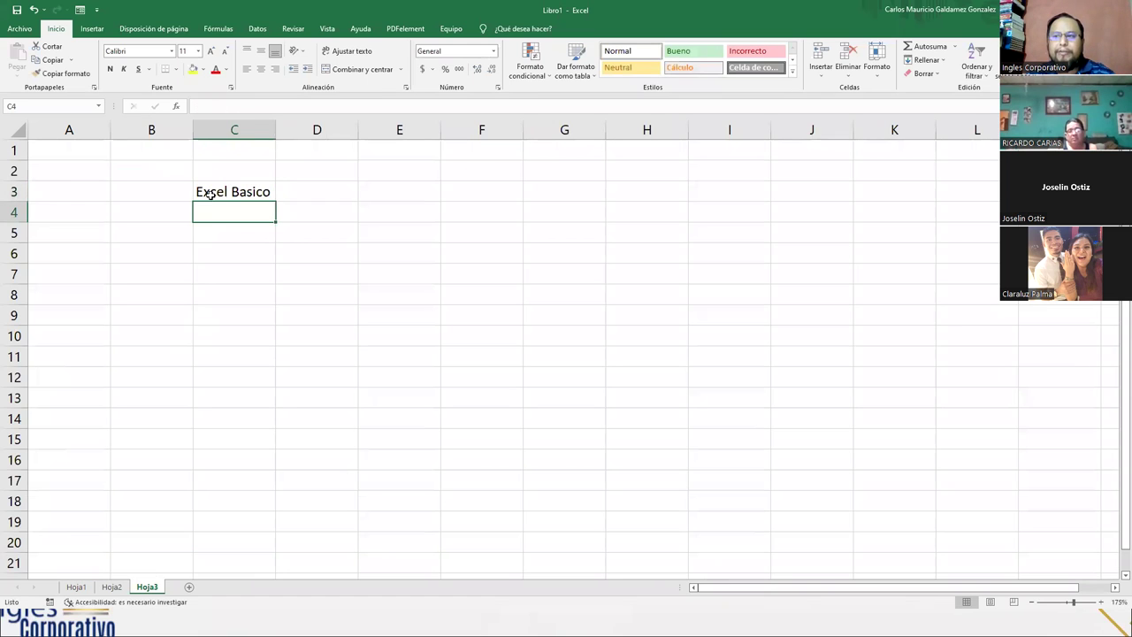
Step: Copy the "Excel Basico" text from cell C3 and paste it into the whole range F3:J11
left_click(210, 195)
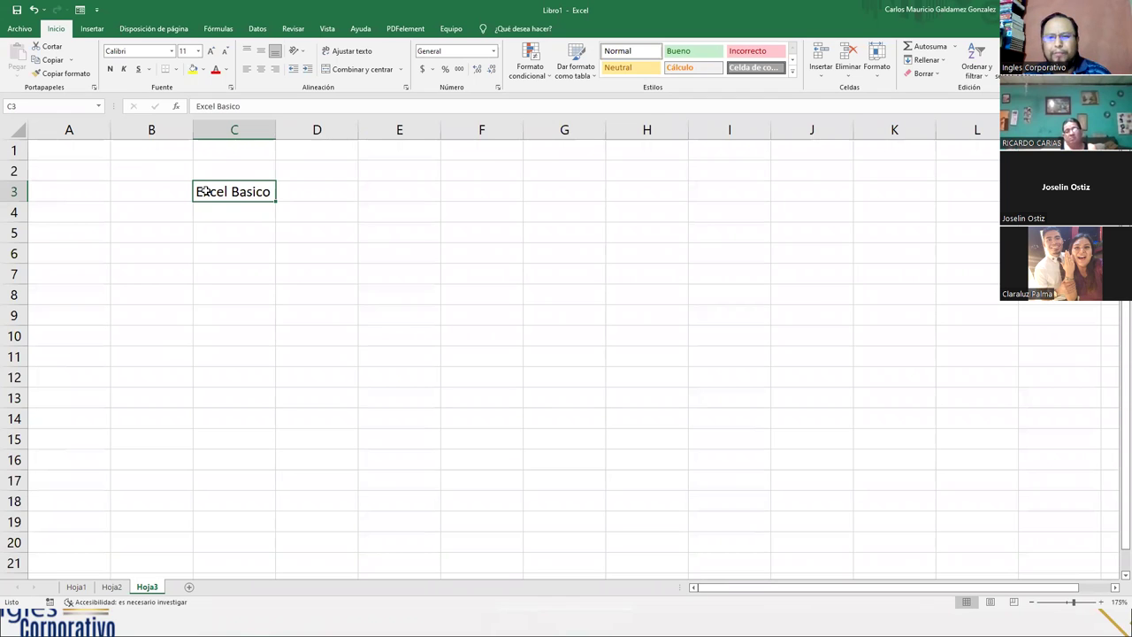
left_click(44, 62)
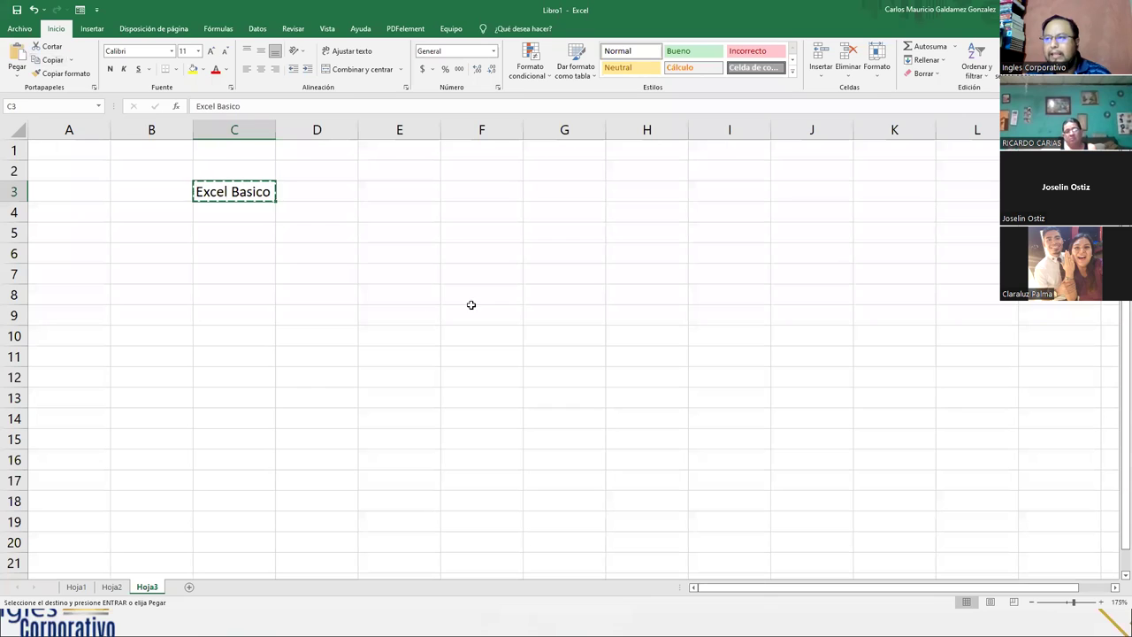
left_click_drag(498, 186, 790, 359)
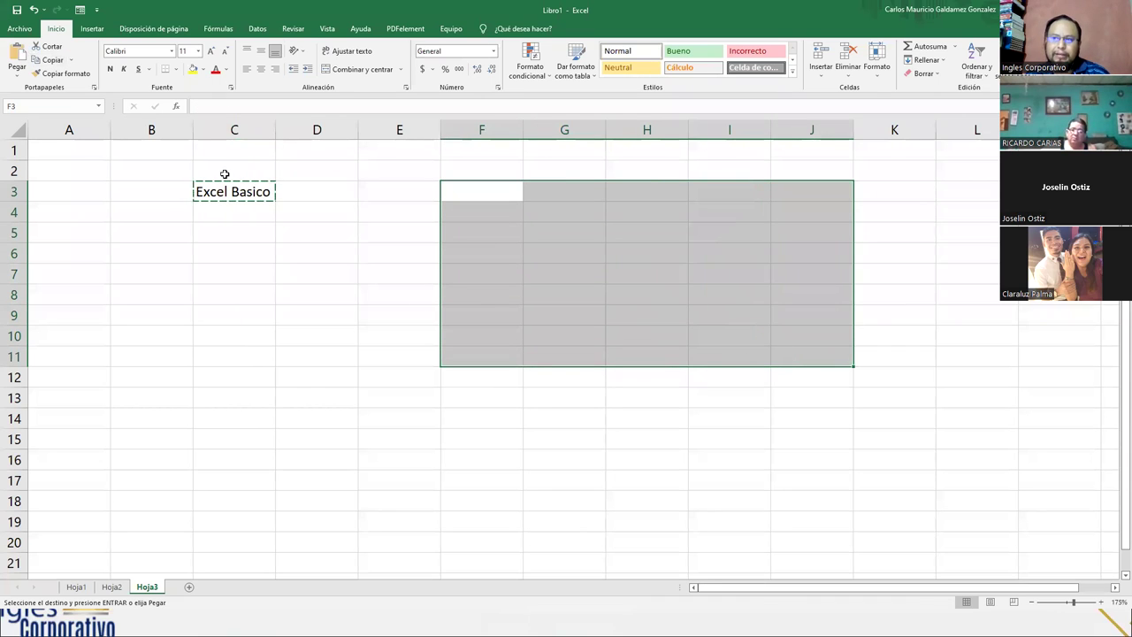
left_click(17, 53)
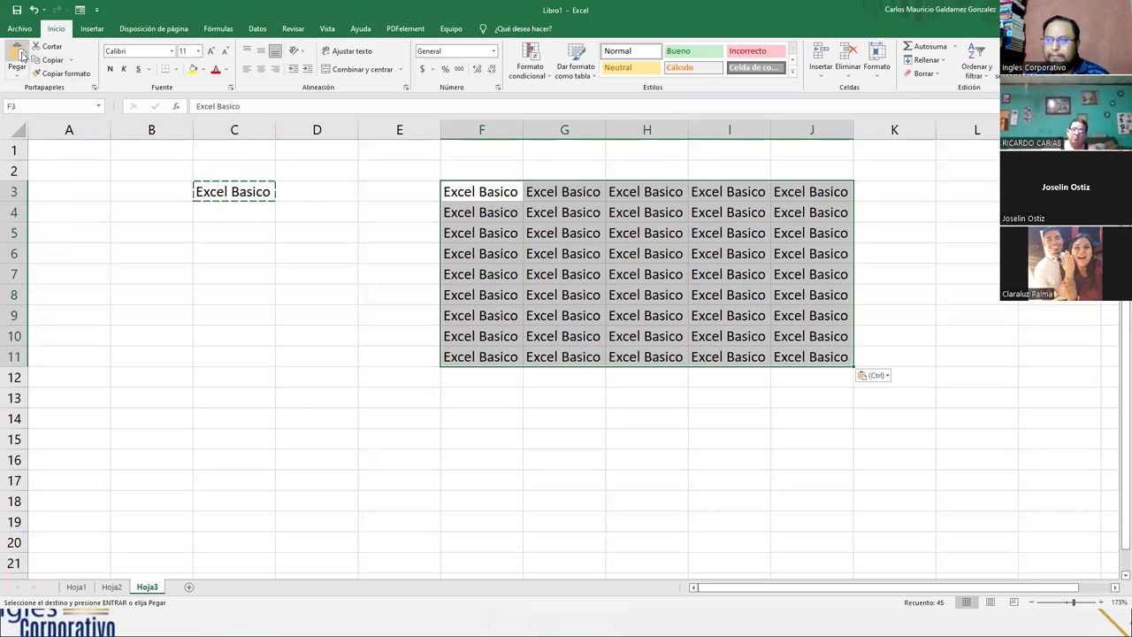
left_click(357, 330)
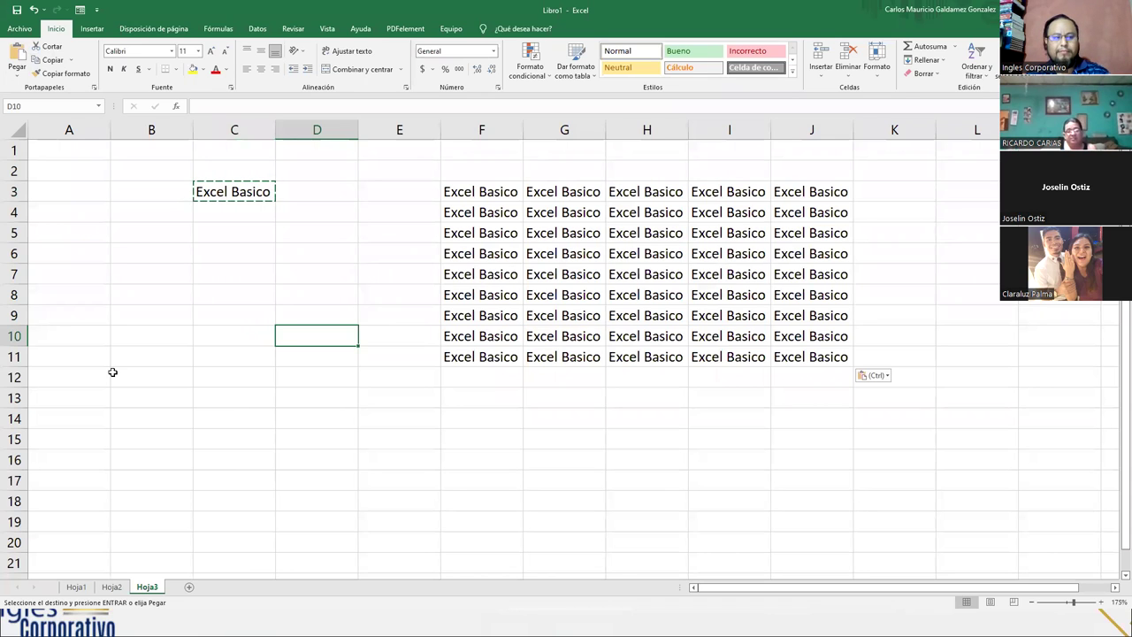
left_click(220, 192)
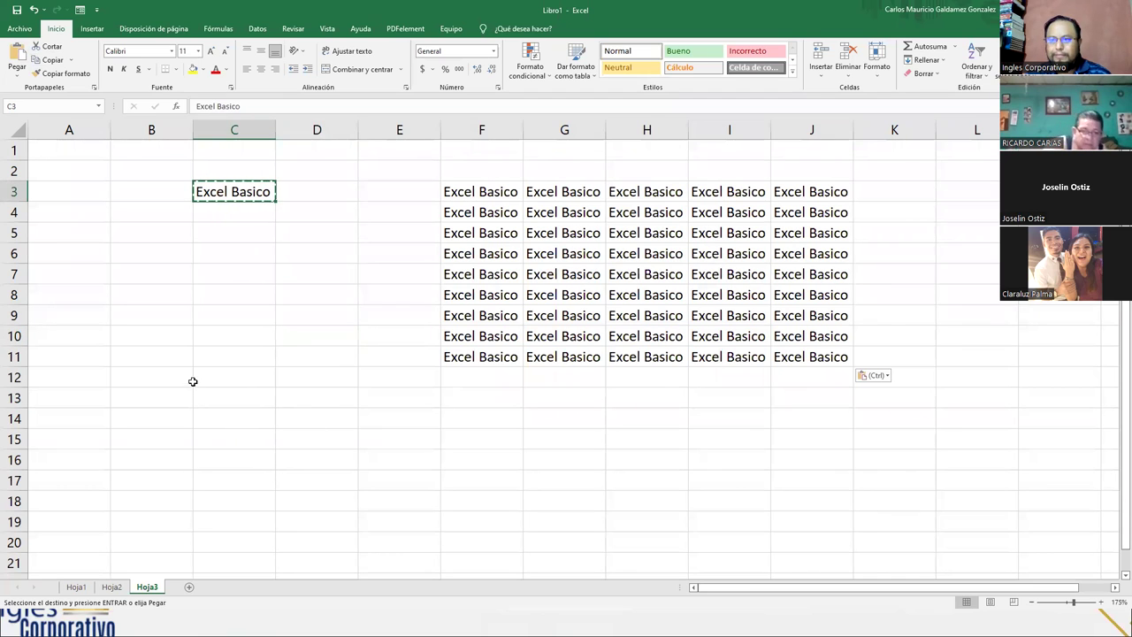
Step: Enter a first name as sample text in cell C16 and select that cell
left_click_drag(210, 474, 213, 458)
left_click(213, 458)
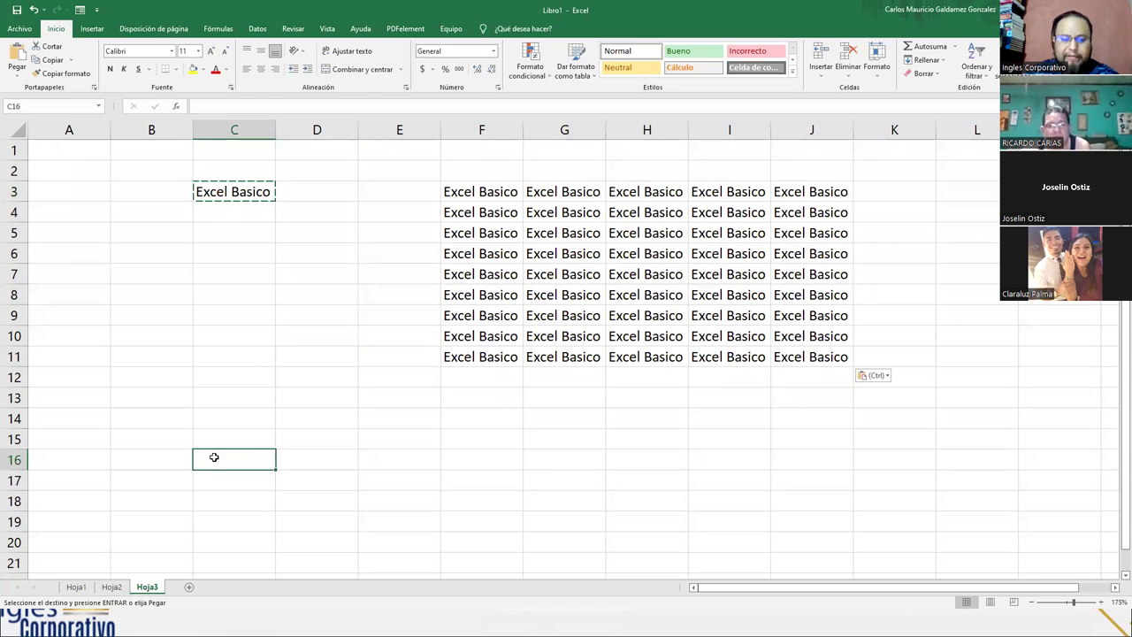
type("Carlos")
key("Return")
left_click(216, 458)
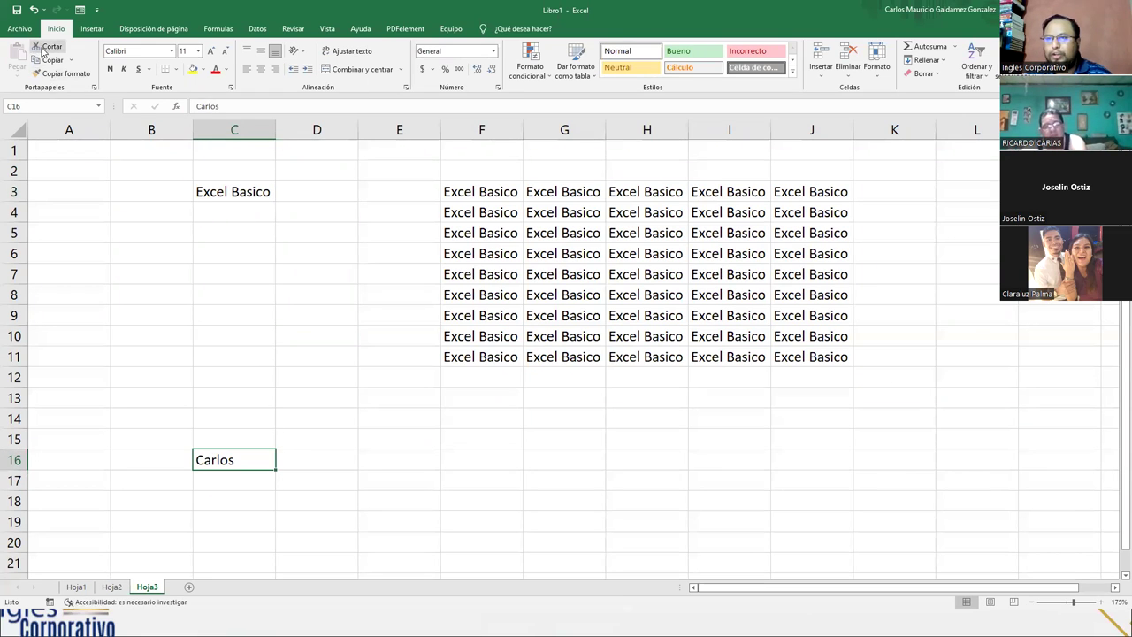
Step: Copy the name from cell C16 and paste it across the range F16:J16
left_click_drag(467, 462, 802, 457)
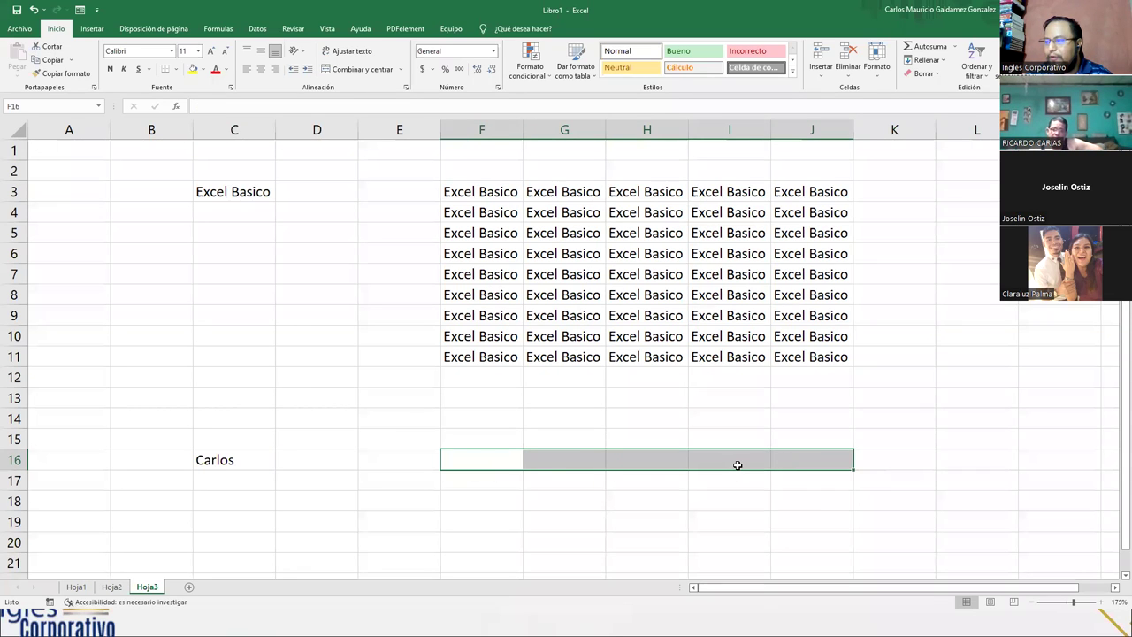
left_click(202, 462)
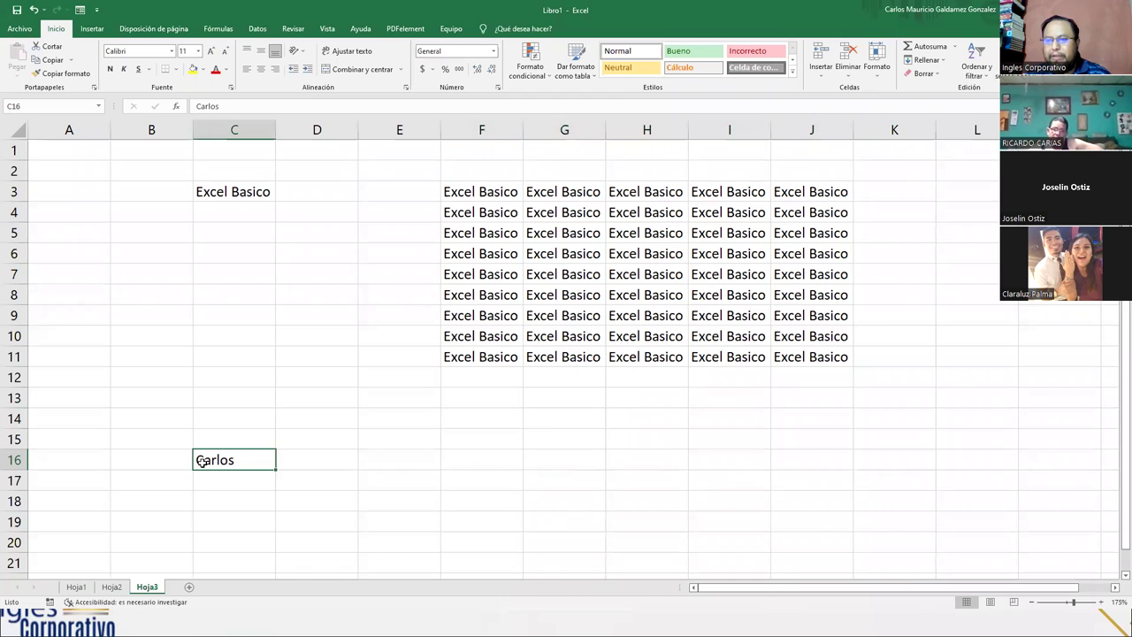
left_click(50, 62)
left_click_drag(453, 459, 776, 460)
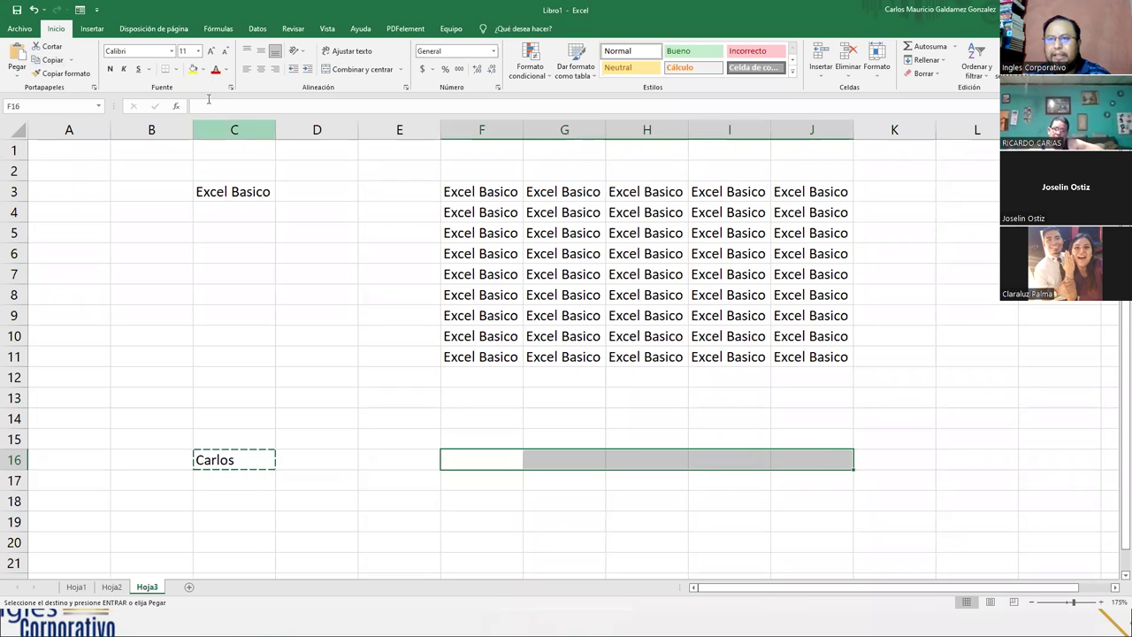
left_click(18, 56)
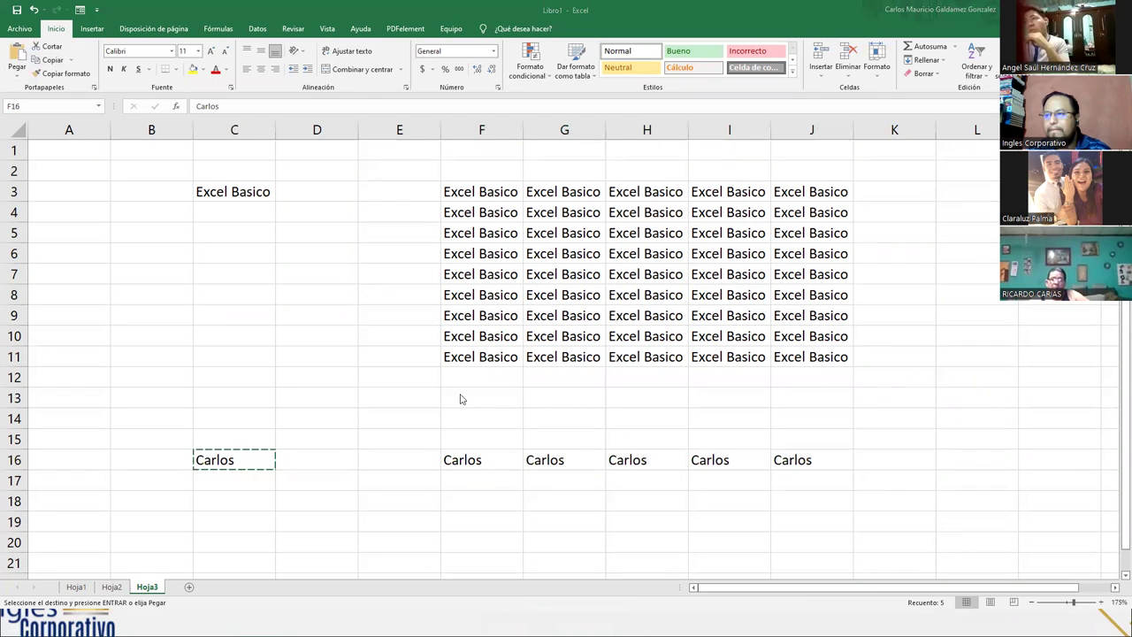
key("ctrl+v")
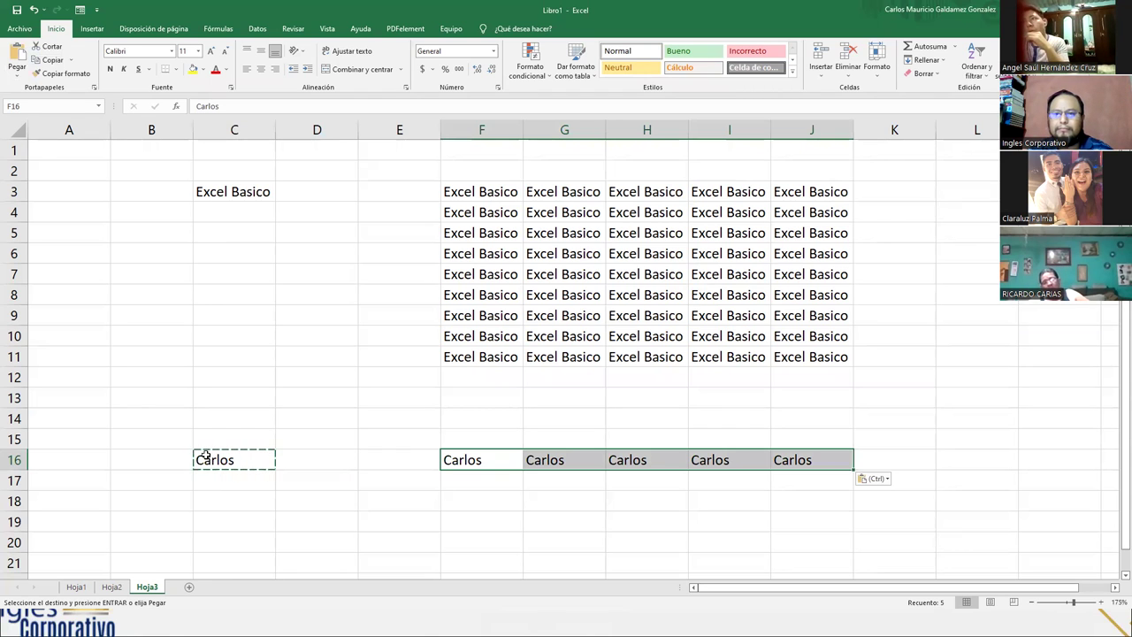
left_click(202, 459)
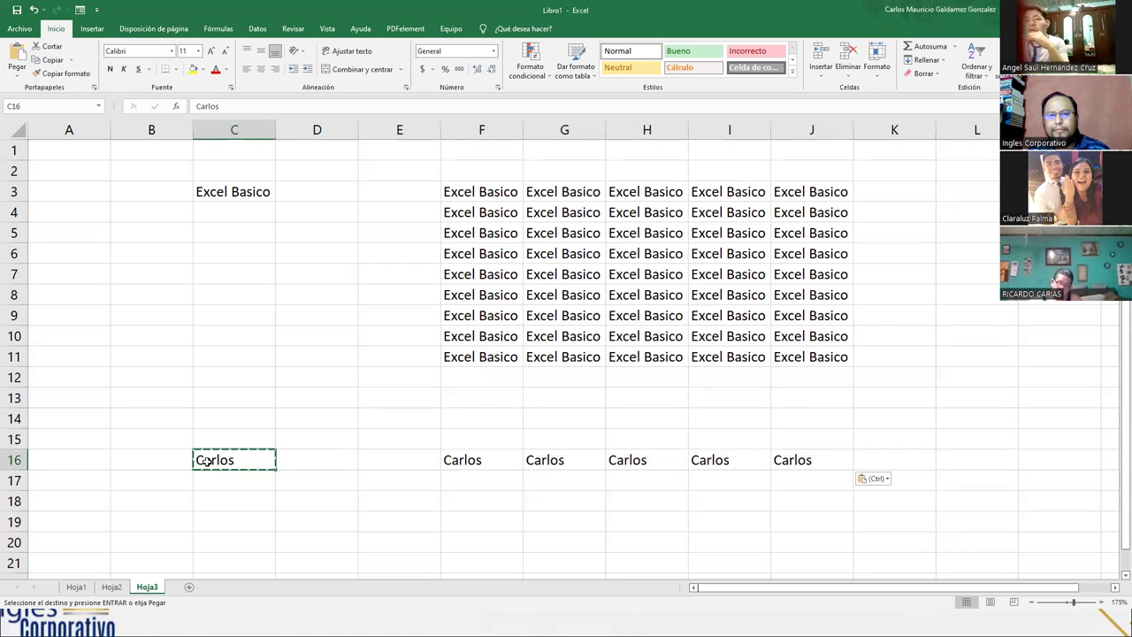
left_click(212, 383)
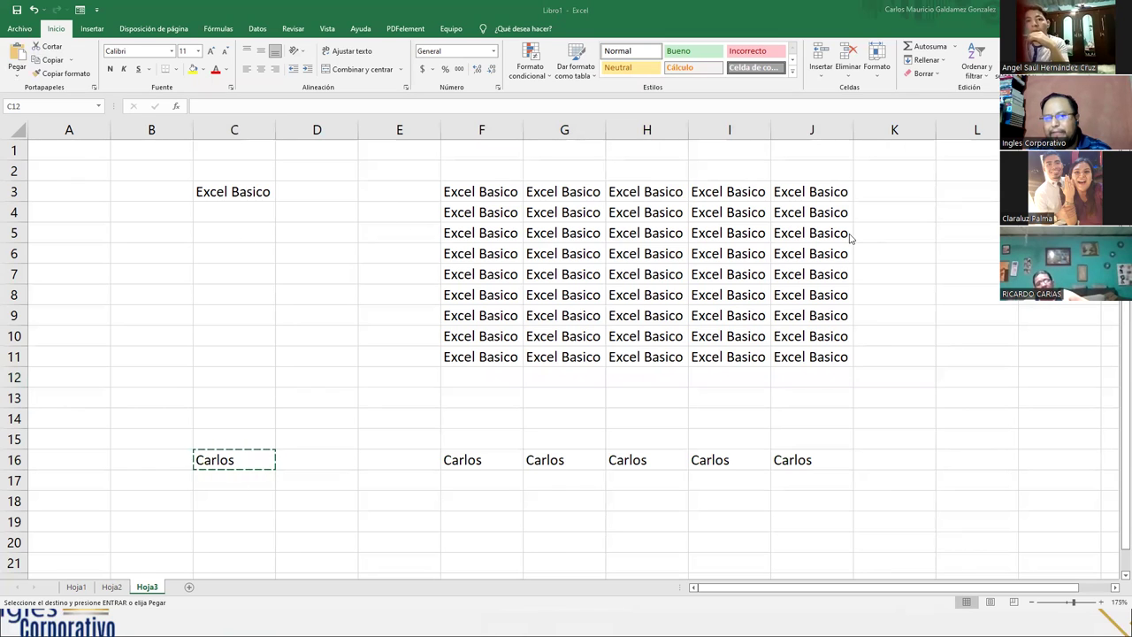
left_click(214, 380)
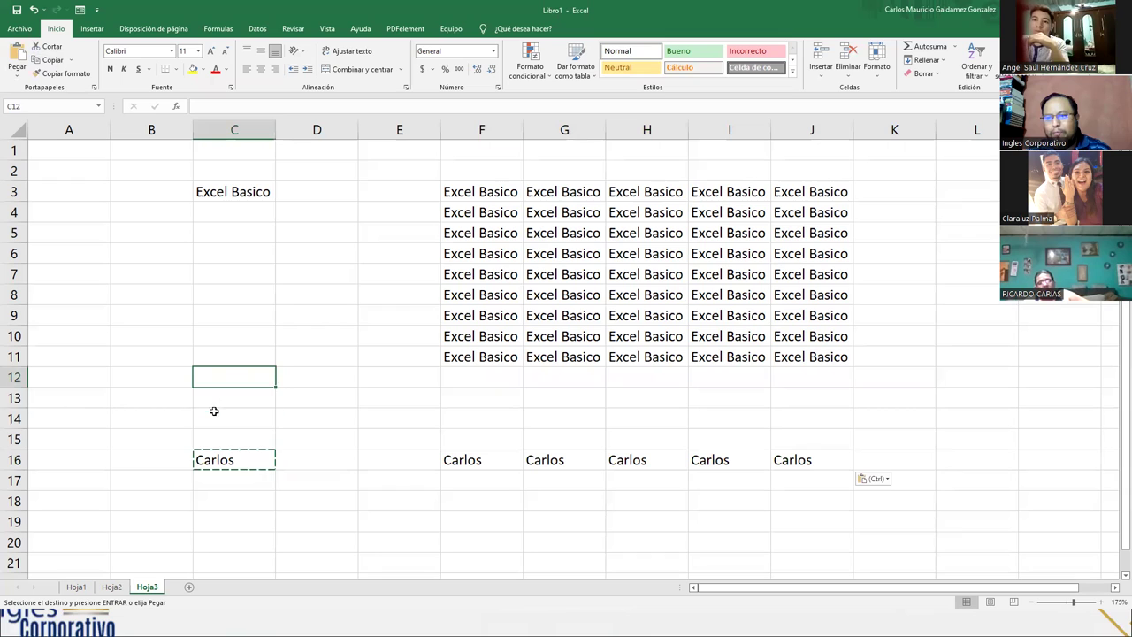
left_click_drag(214, 411, 215, 417)
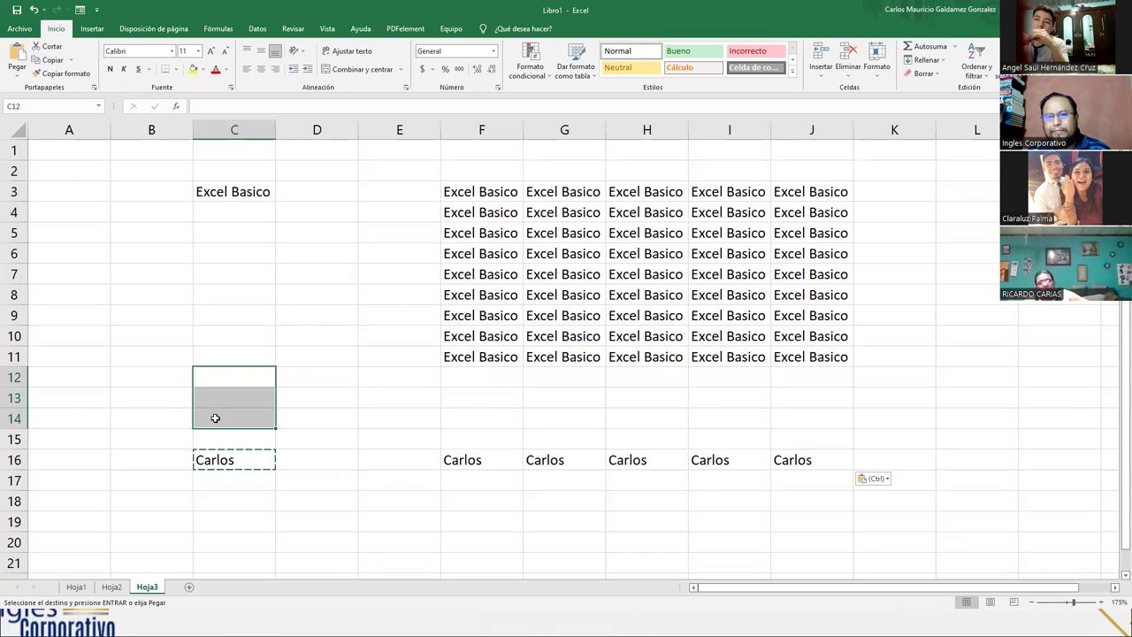
left_click(221, 378)
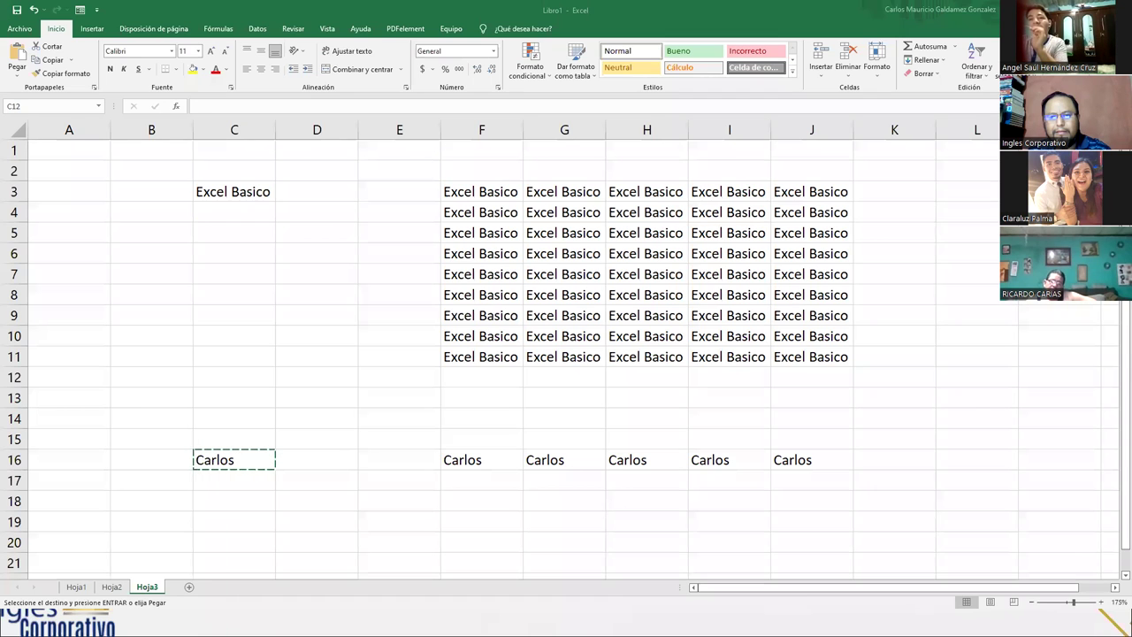
Step: Switch to PDFelement and browse Manual de Scratch 2.pdf from the cover to the "Cuestiones legales" section
key("alt+Tab")
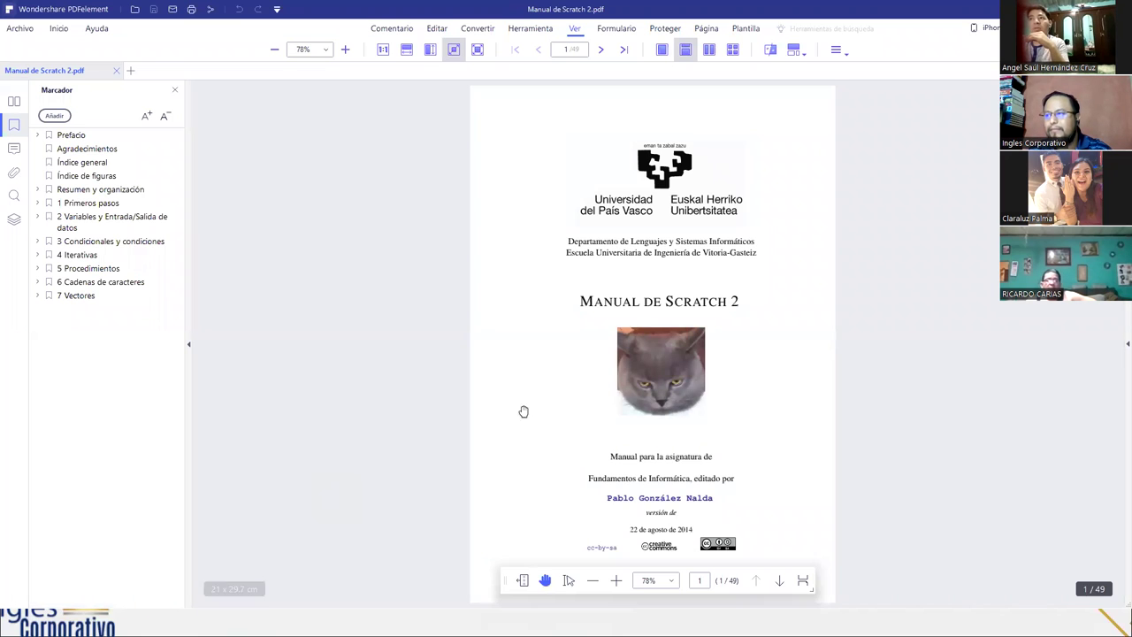
scroll(570, 369, "down", 1)
scroll(570, 369, "down", 8)
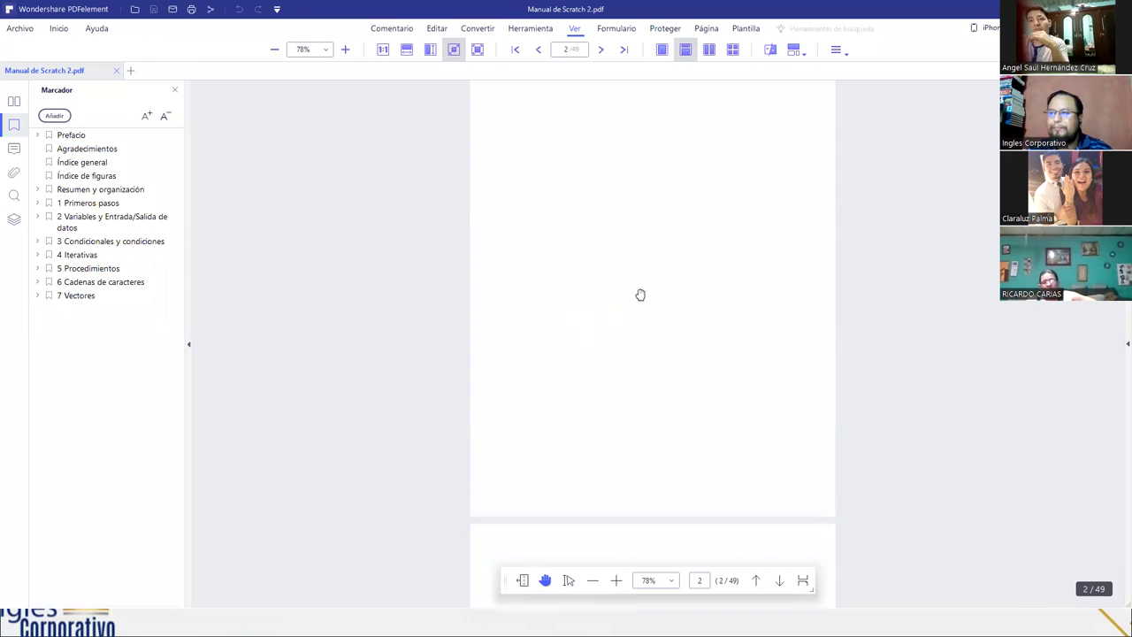
scroll(628, 292, "down", 12)
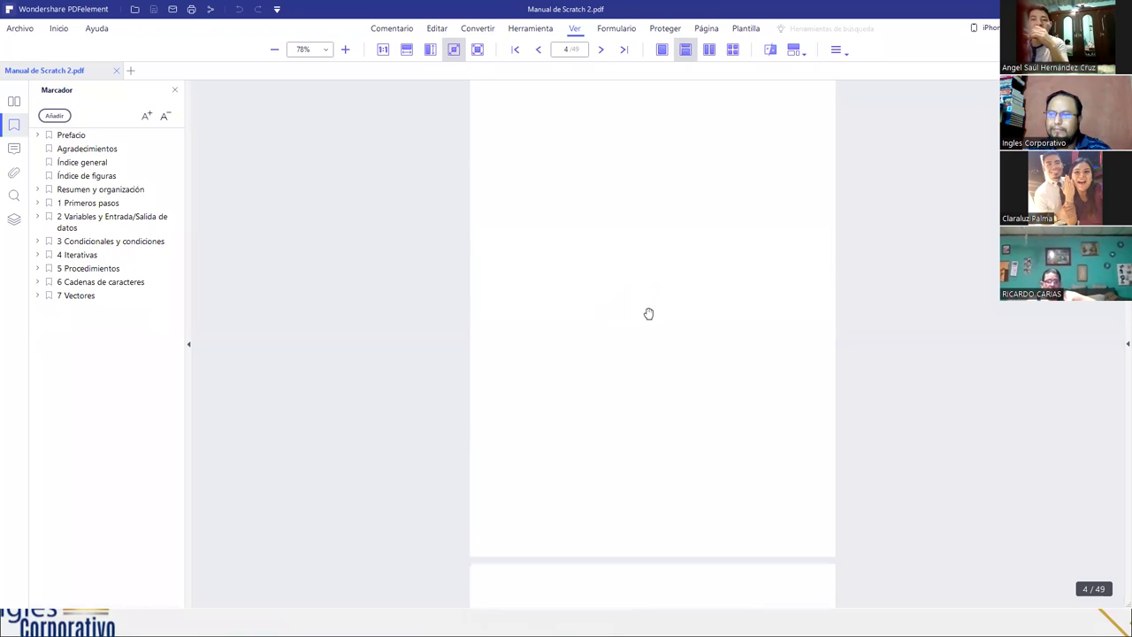
scroll(651, 303, "down", 6)
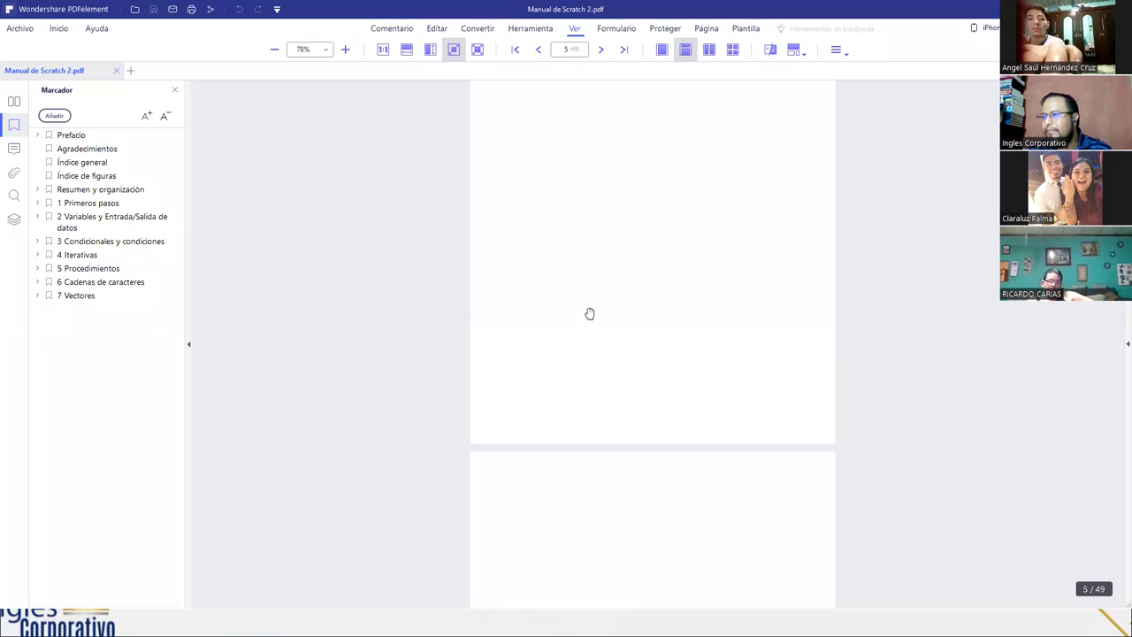
scroll(594, 316, "down", 3)
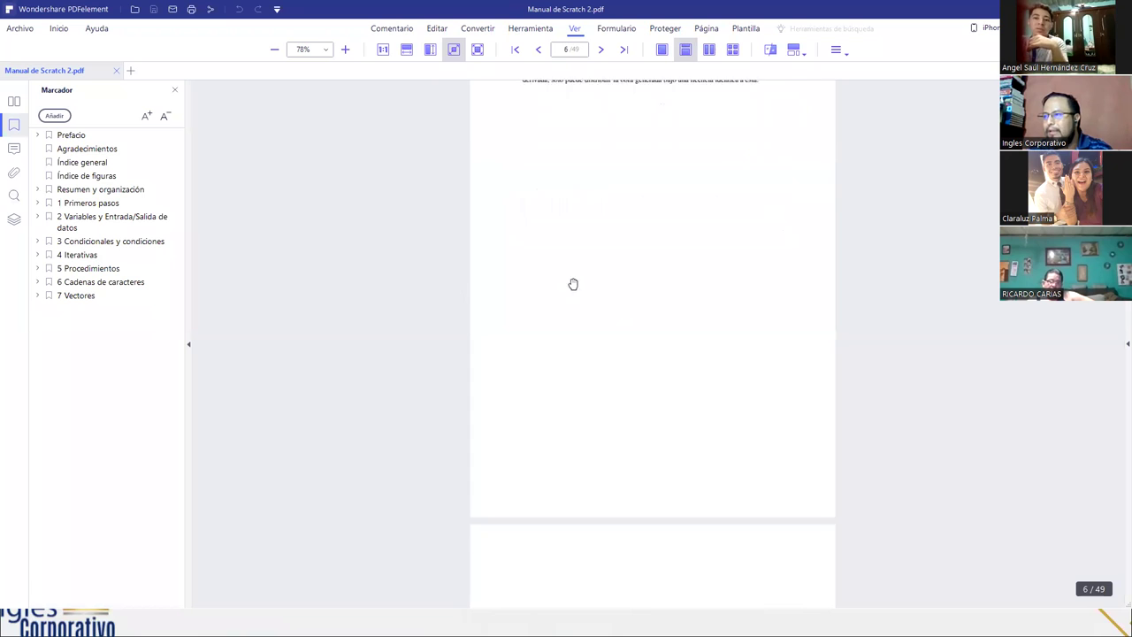
scroll(573, 280, "up", 1)
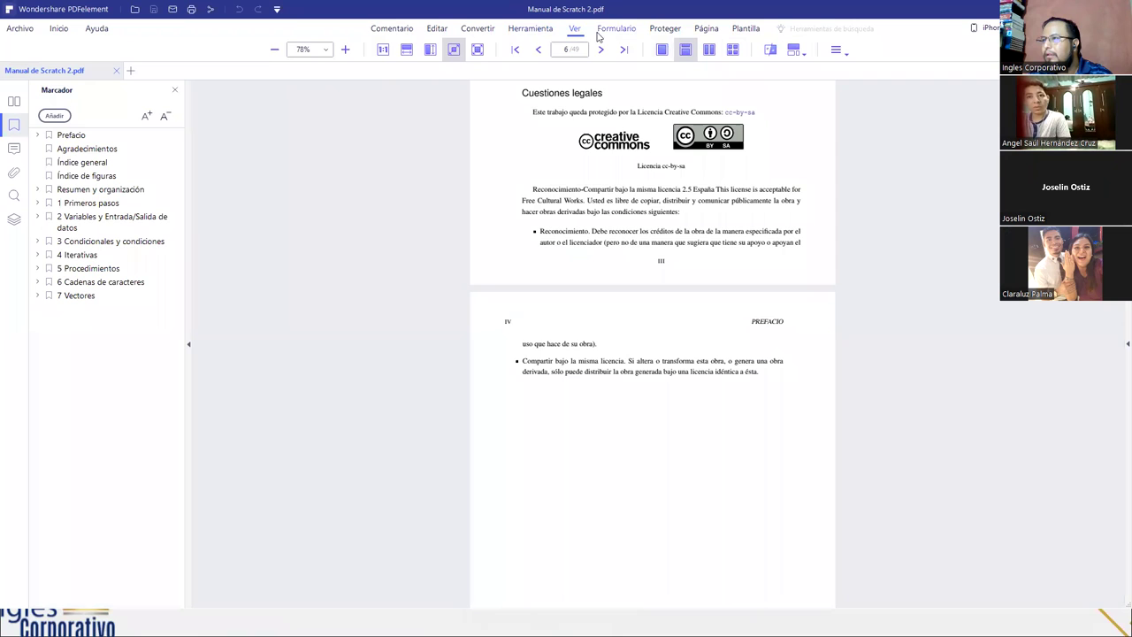
left_click(535, 29)
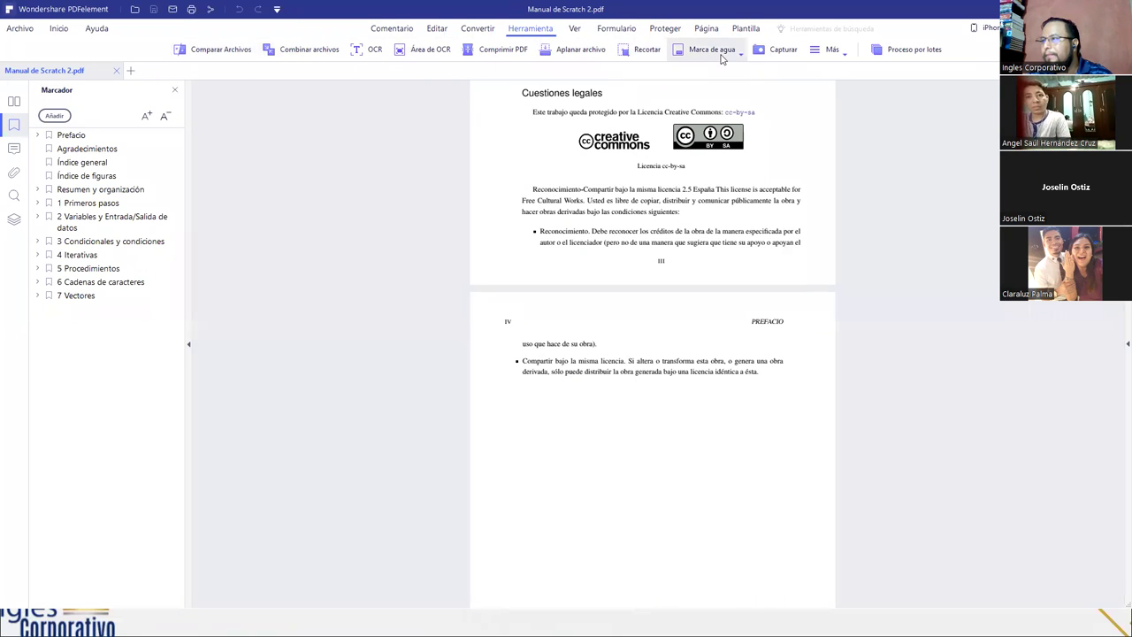
left_click(434, 30)
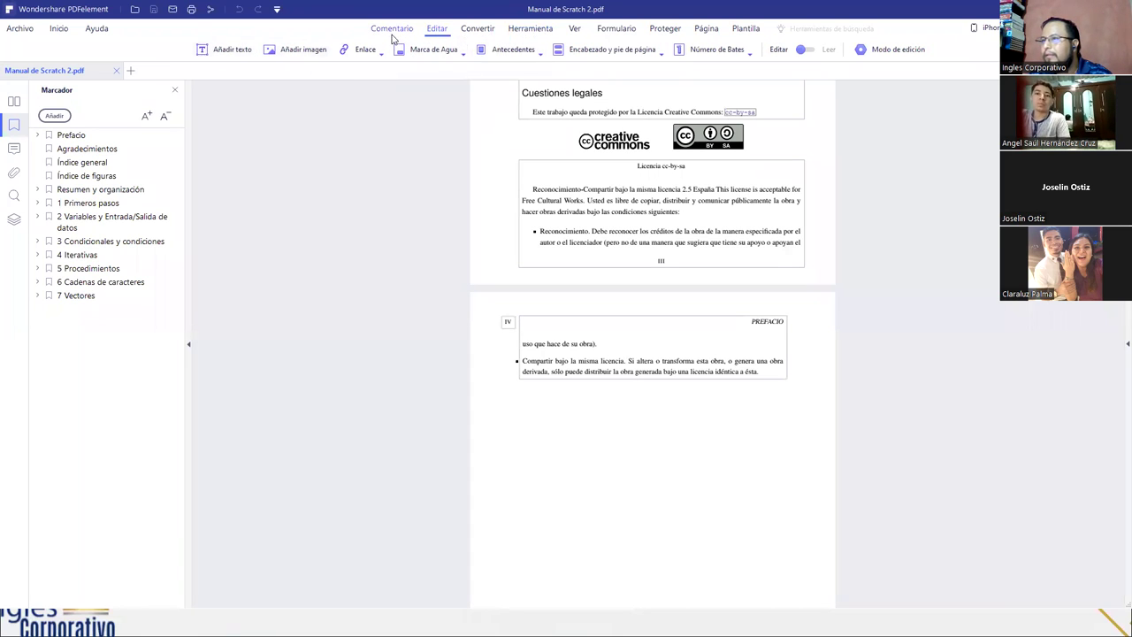
left_click(478, 33)
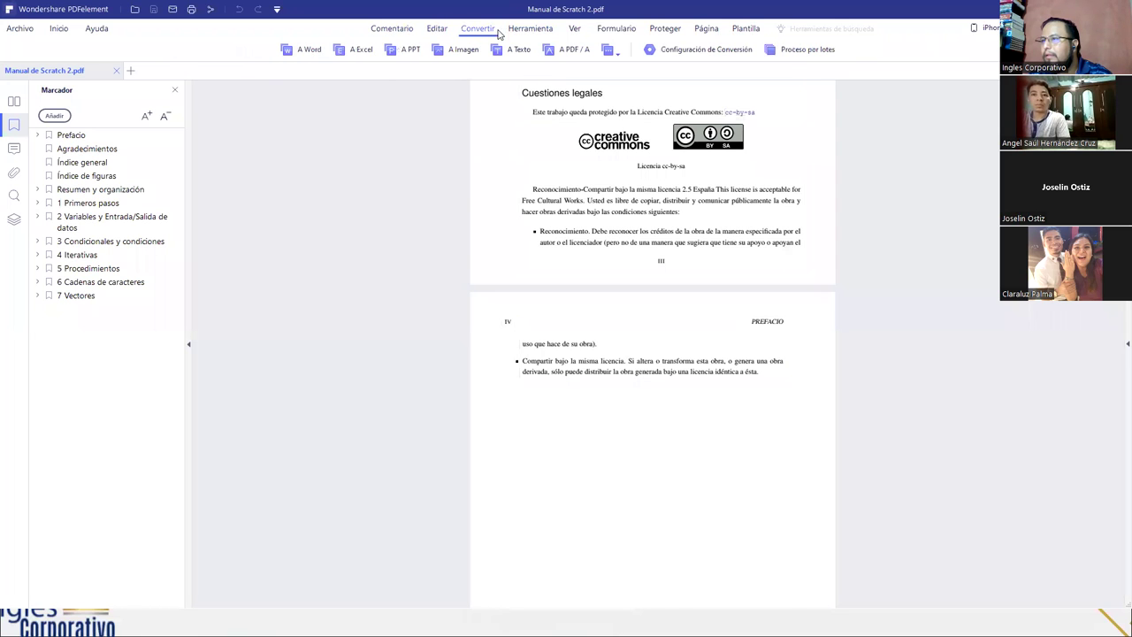
left_click(528, 28)
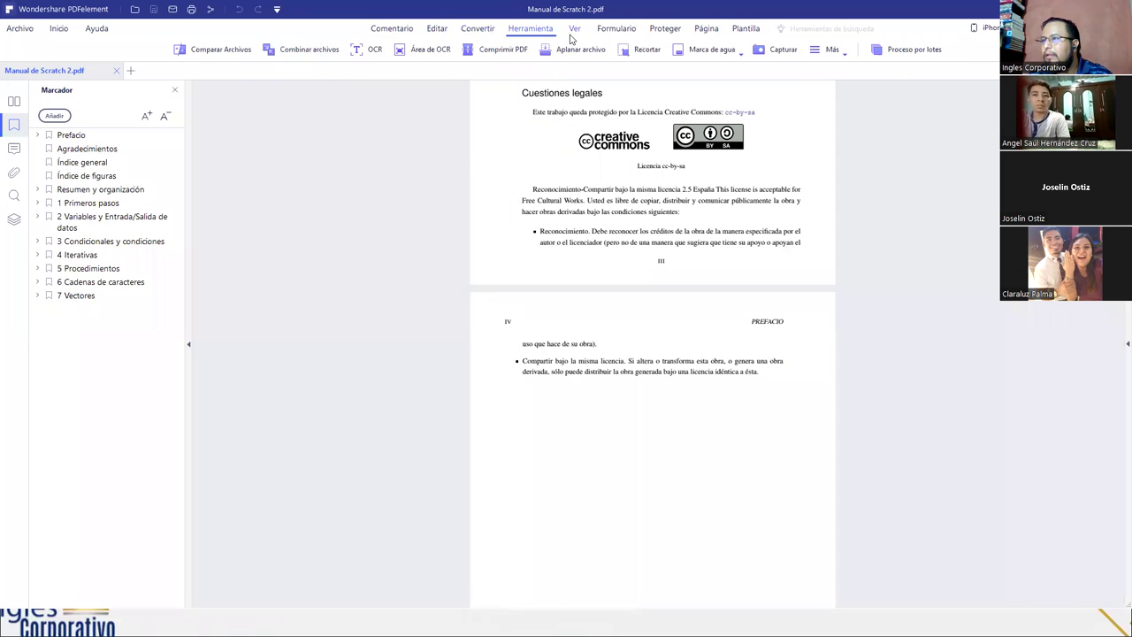
left_click(574, 32)
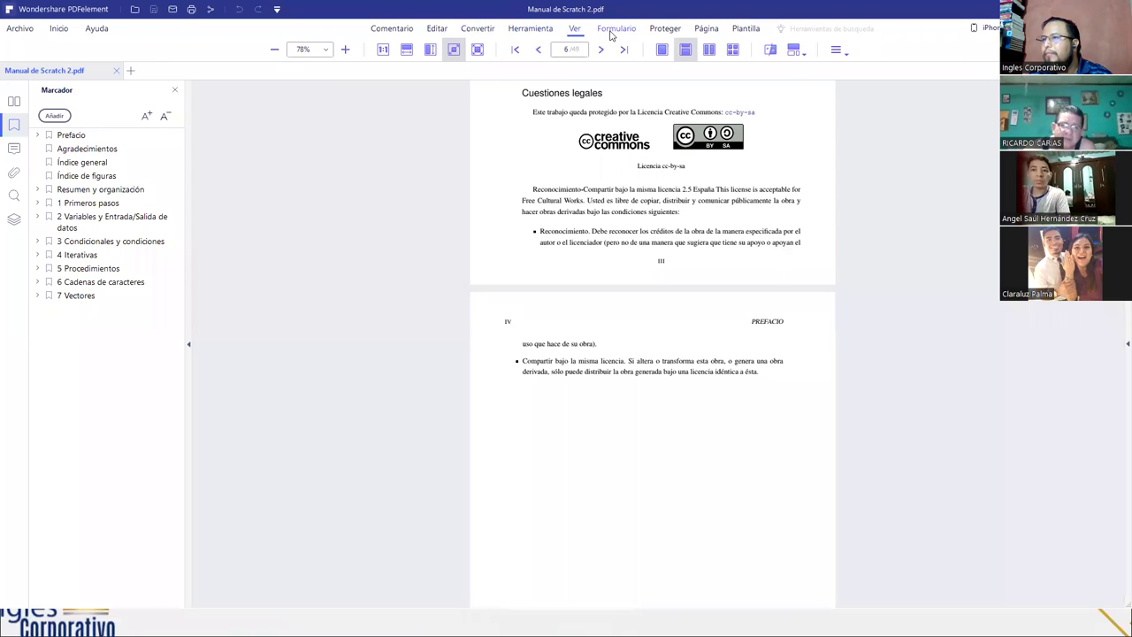
left_click(614, 31)
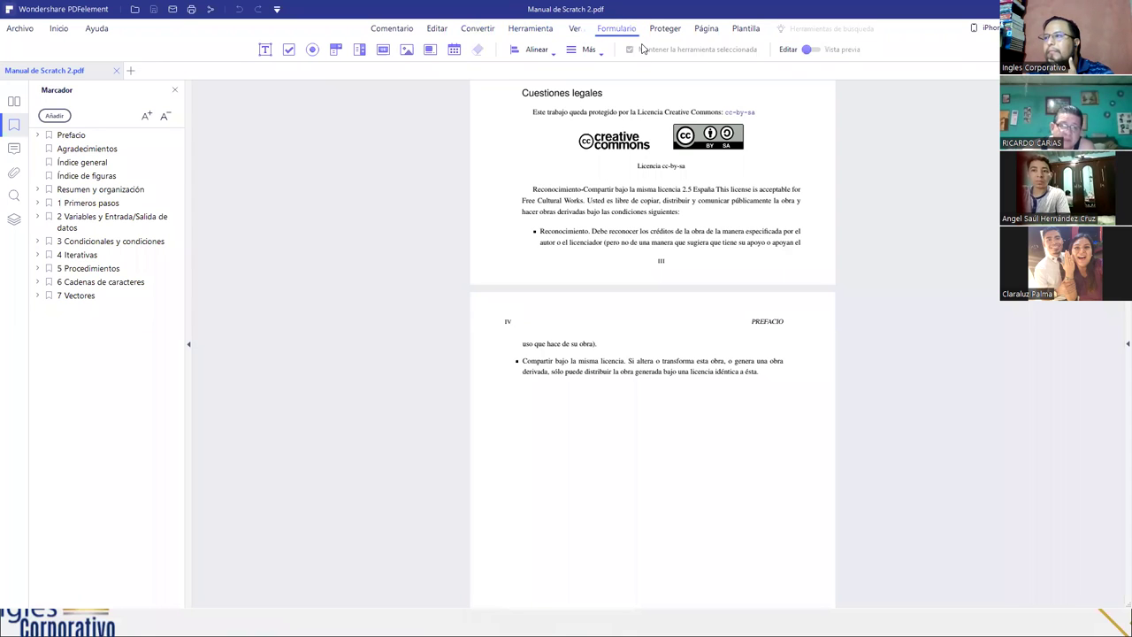
left_click(665, 32)
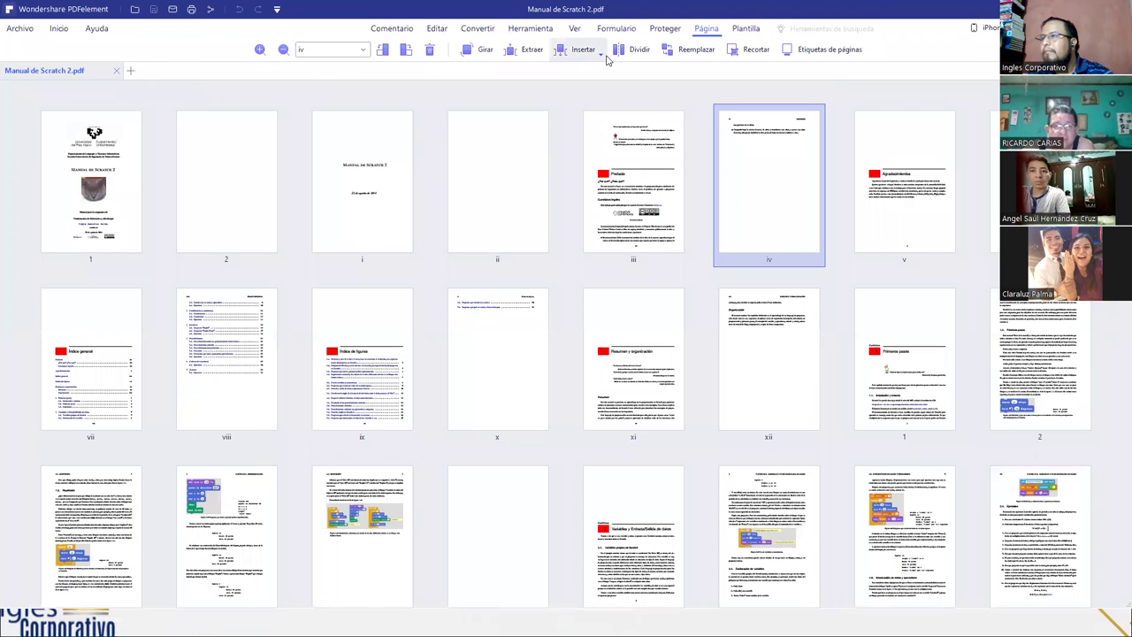
left_click(530, 32)
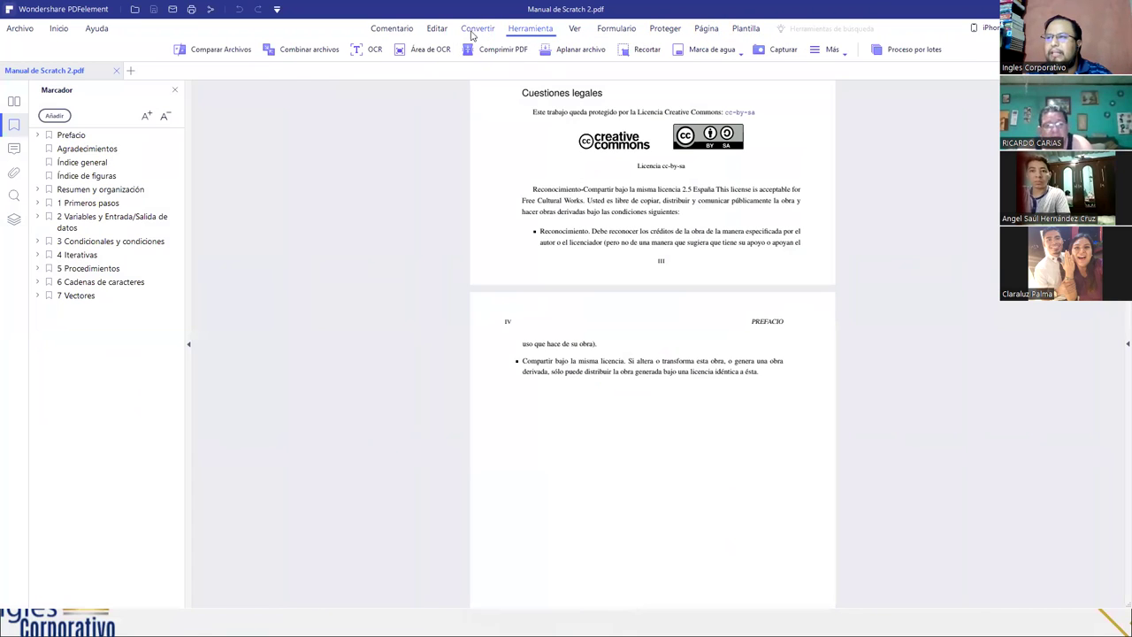
left_click(477, 33)
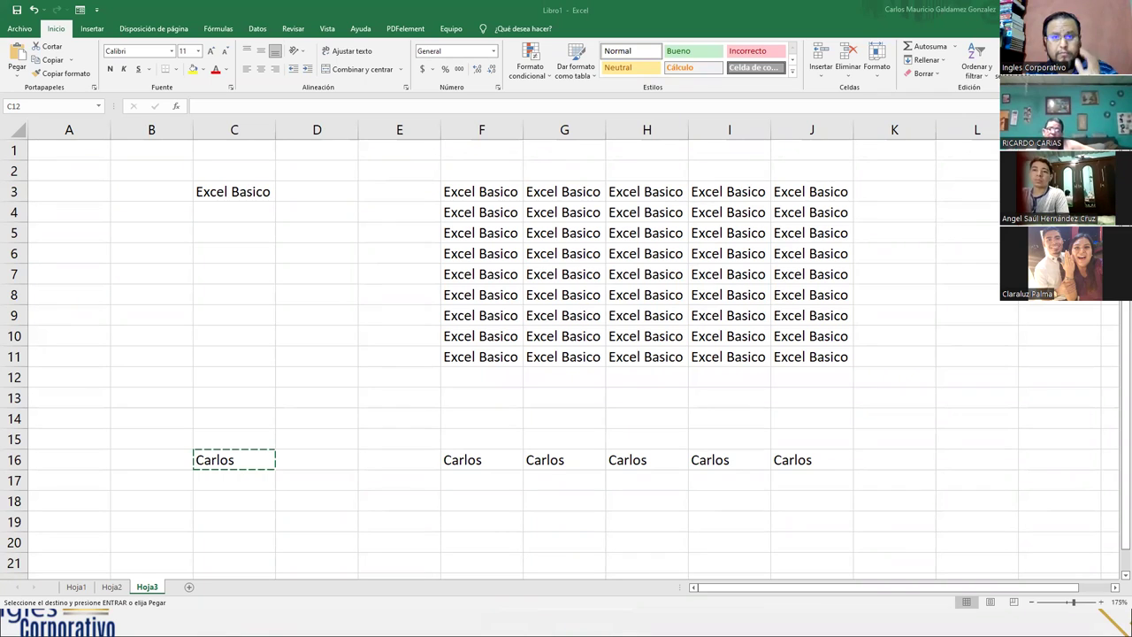
Step: Switch to Chrome, maximize Manual-Microsoft-Office-Excel-2010.pdf with the whole page fitted, and go to "Capítulo 1: Introducción - Elementos de Excel"
key("alt+Tab")
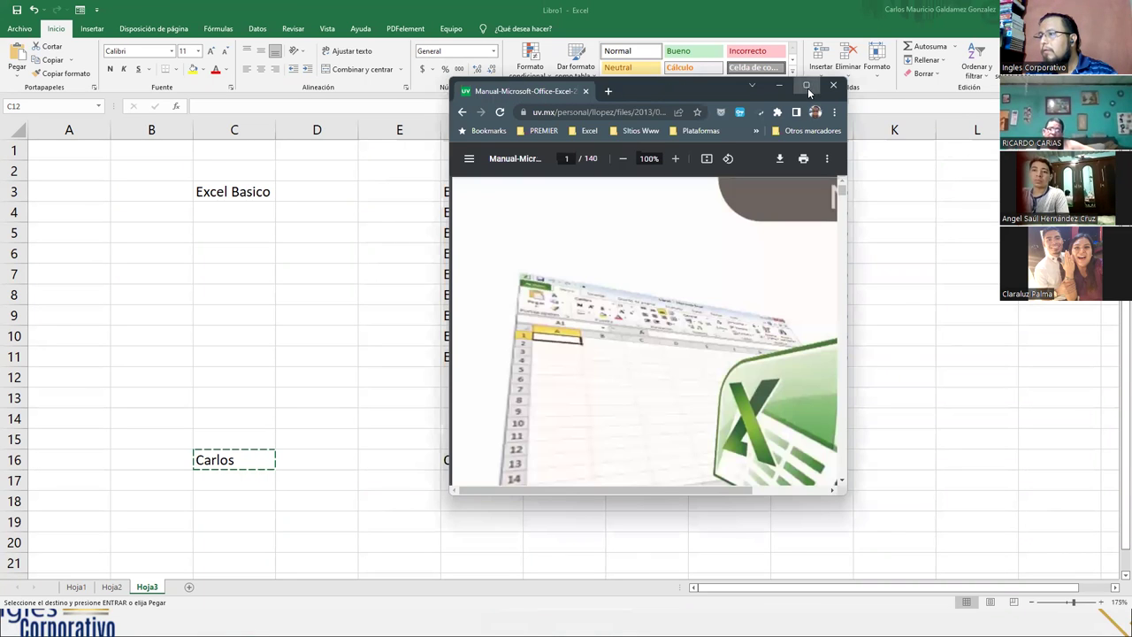
left_click(808, 88)
left_click(625, 77)
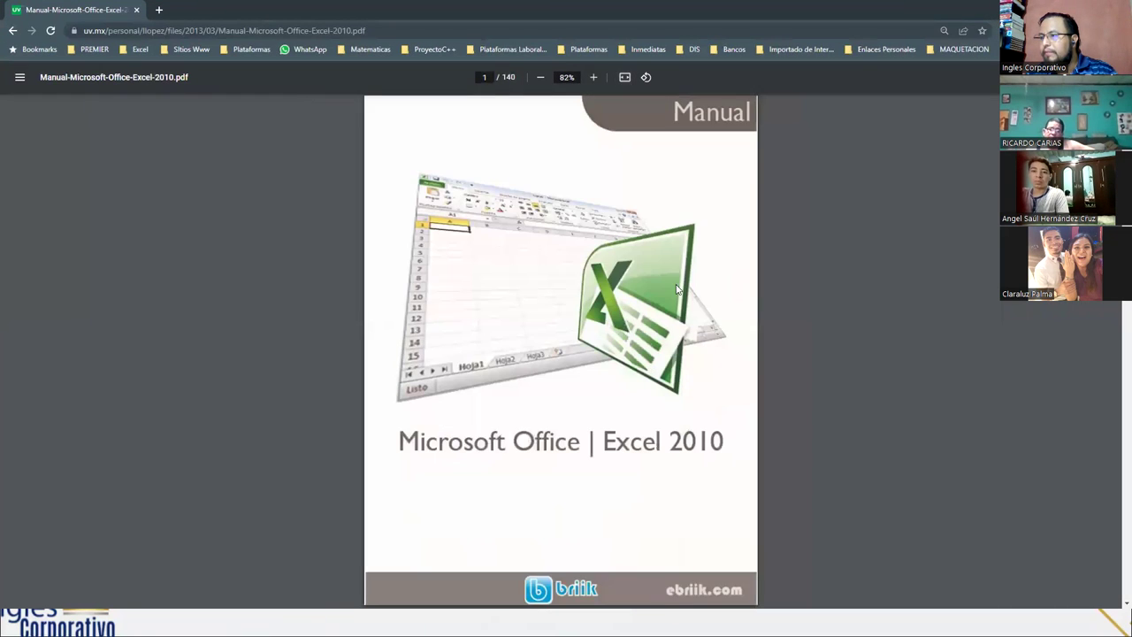
scroll(675, 397, "down", 4)
scroll(655, 438, "down", 15)
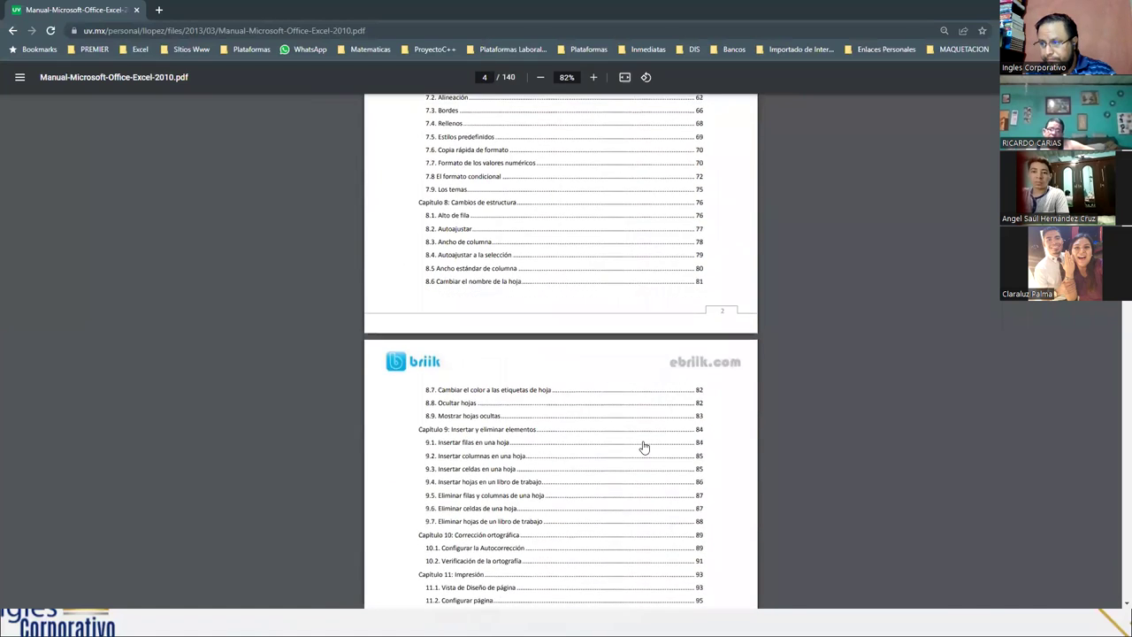
scroll(601, 422, "down", 5)
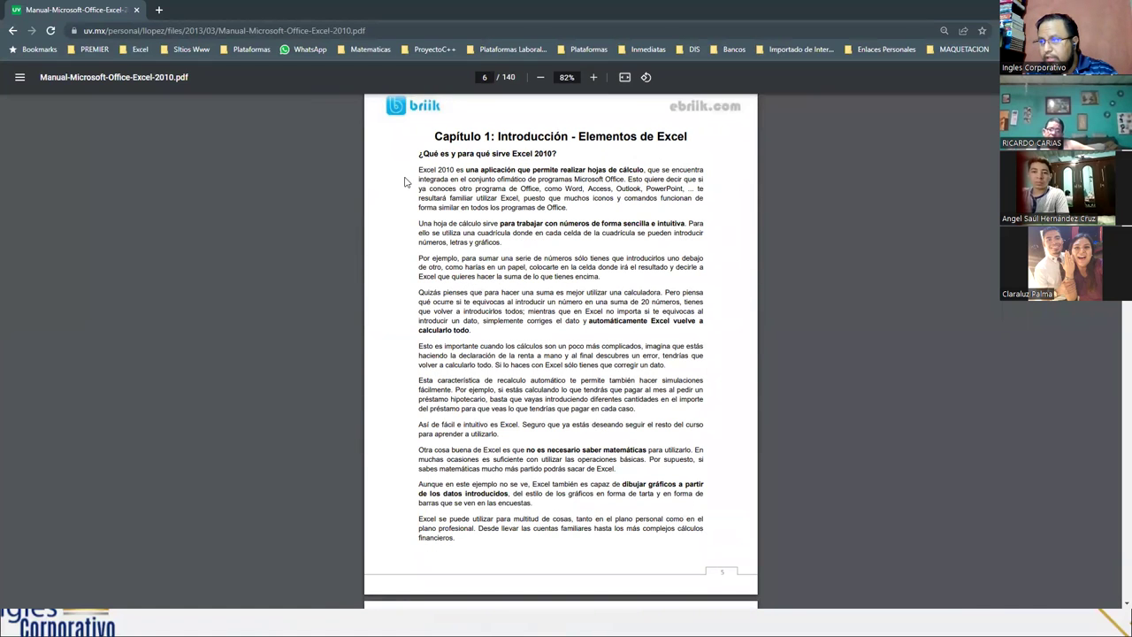
Step: Copy the opening lines starting "Excel 2010 es una aplicación" from the manual and paste them into cell B3 of a new Excel sheet
left_click_drag(419, 168, 570, 205)
key("ctrl+c")
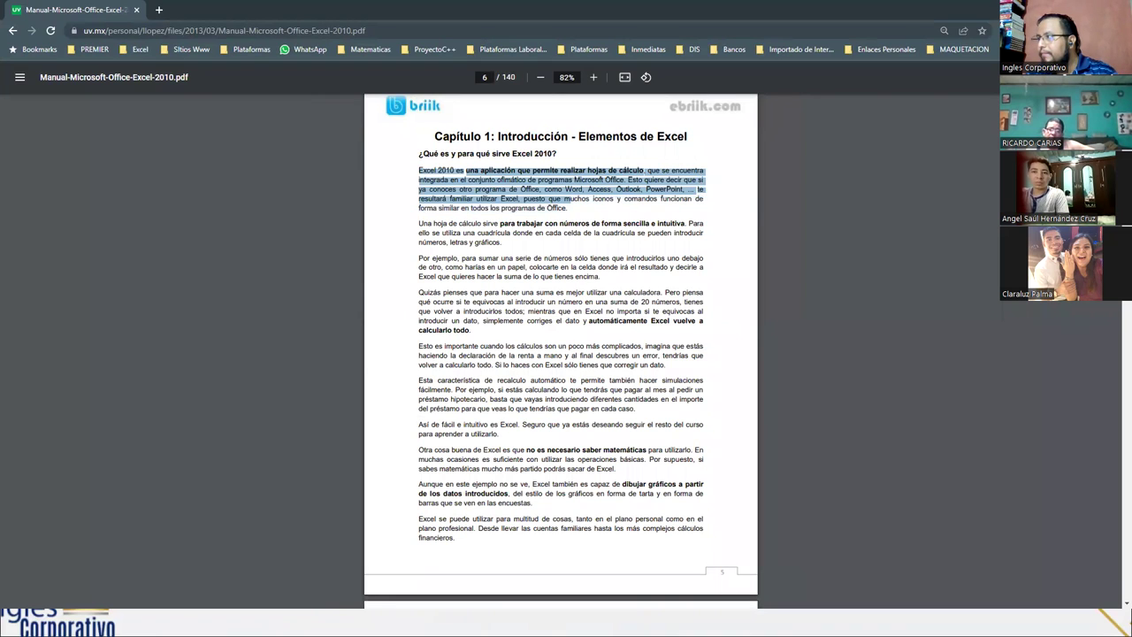
key("alt+Tab")
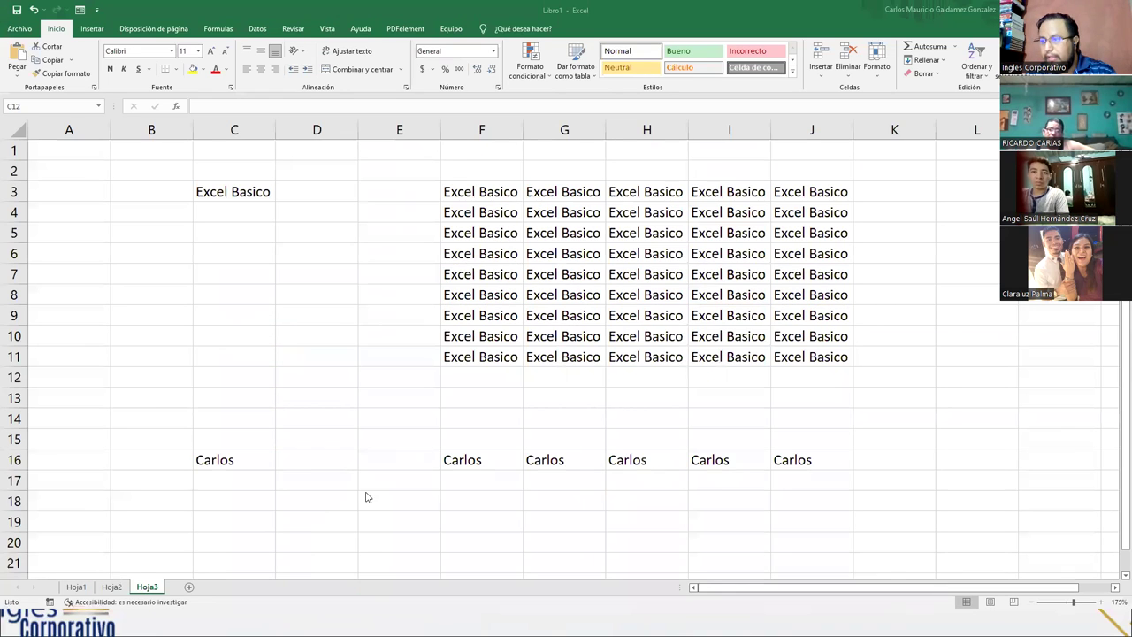
left_click(189, 587)
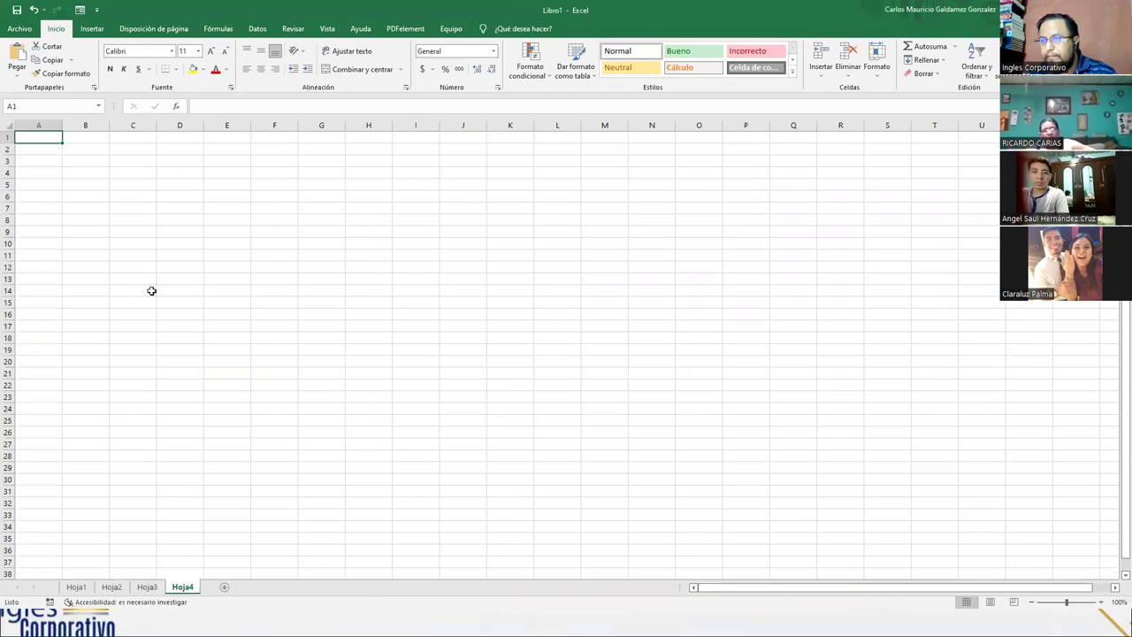
left_click(91, 162)
key("ctrl+v")
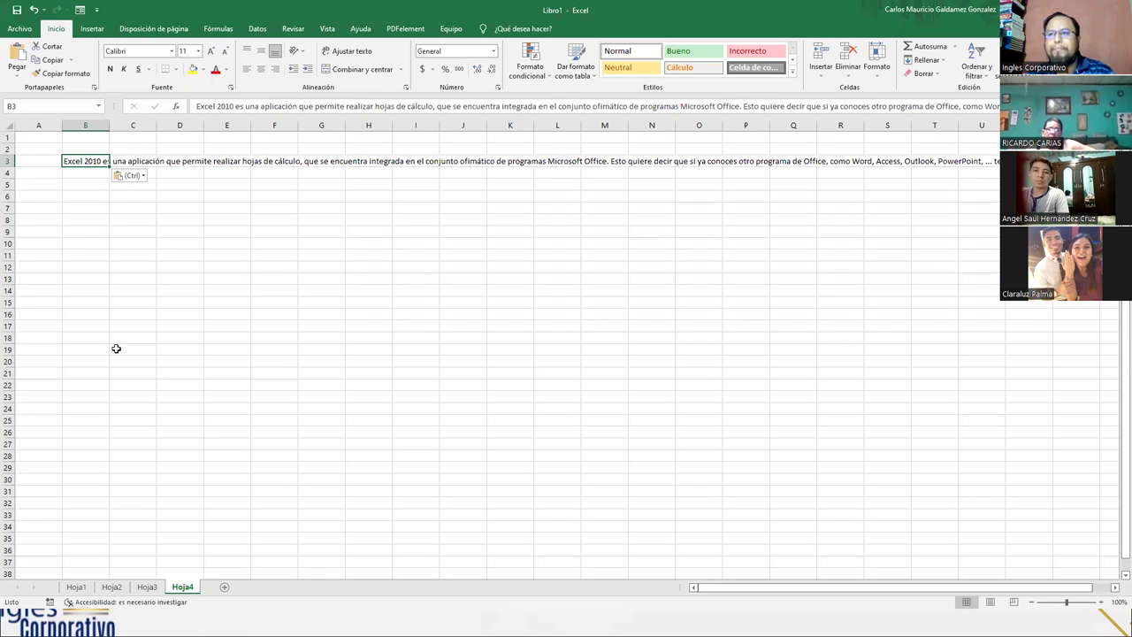
Step: Turn on text wrapping (Ajustar texto) for cell B3 through the cell format's alignment settings
right_click(84, 168)
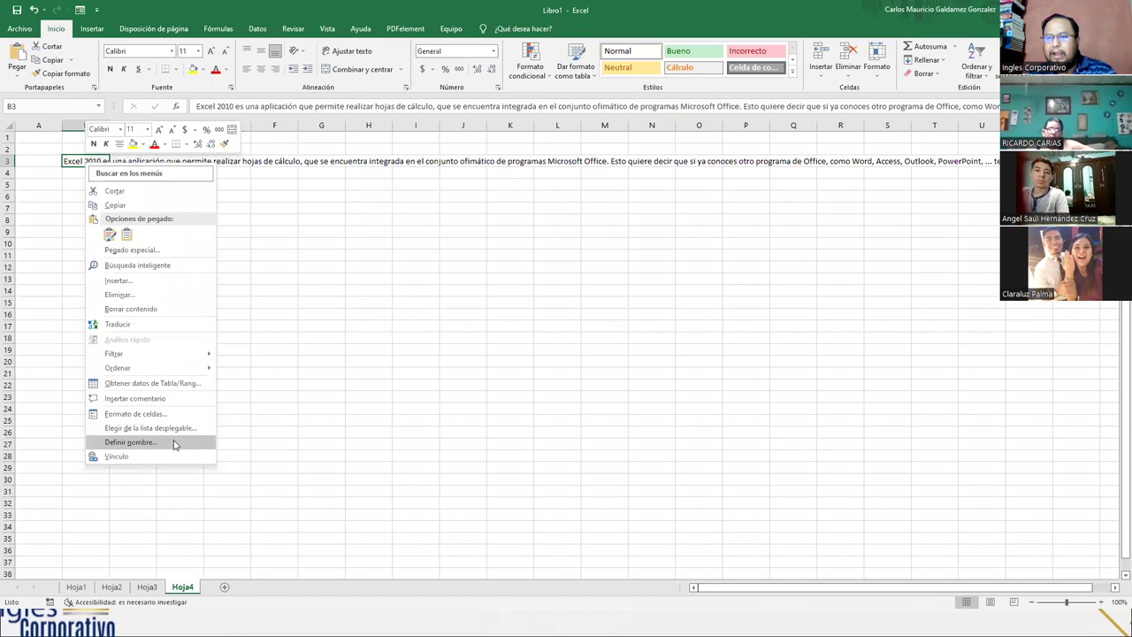
left_click(118, 415)
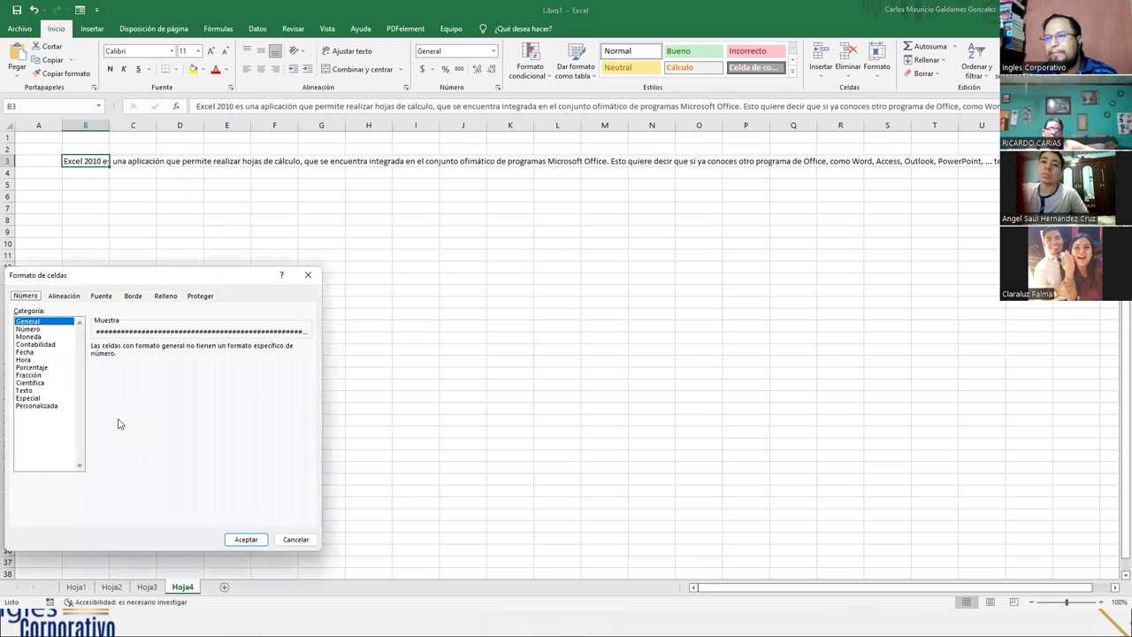
left_click(63, 298)
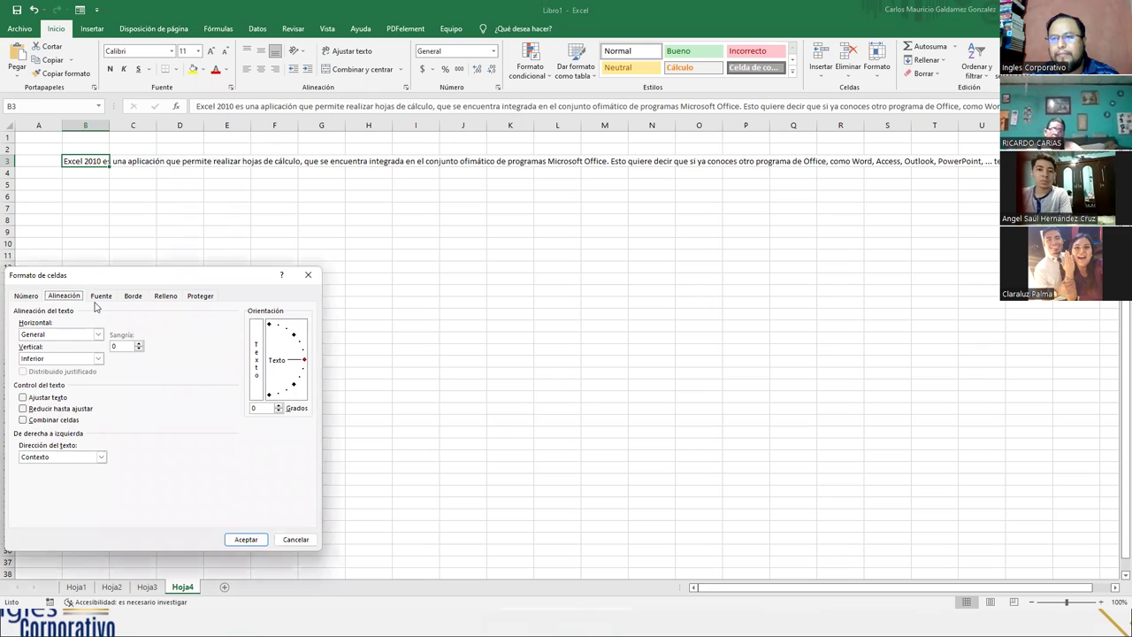
left_click(100, 302)
left_click(132, 299)
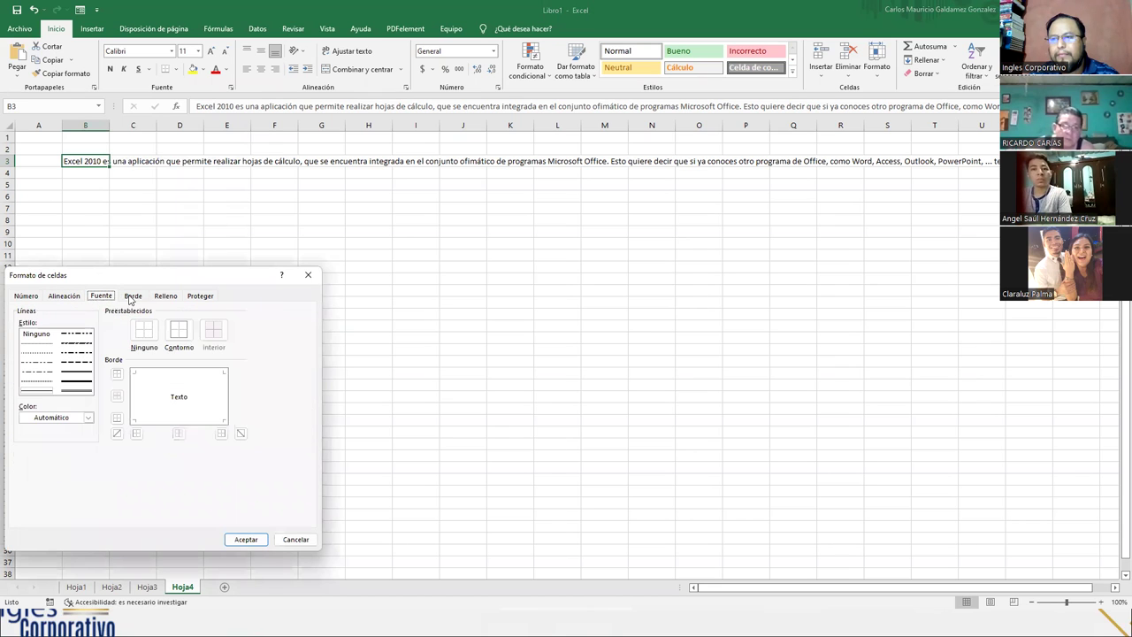
left_click(173, 300)
left_click(71, 300)
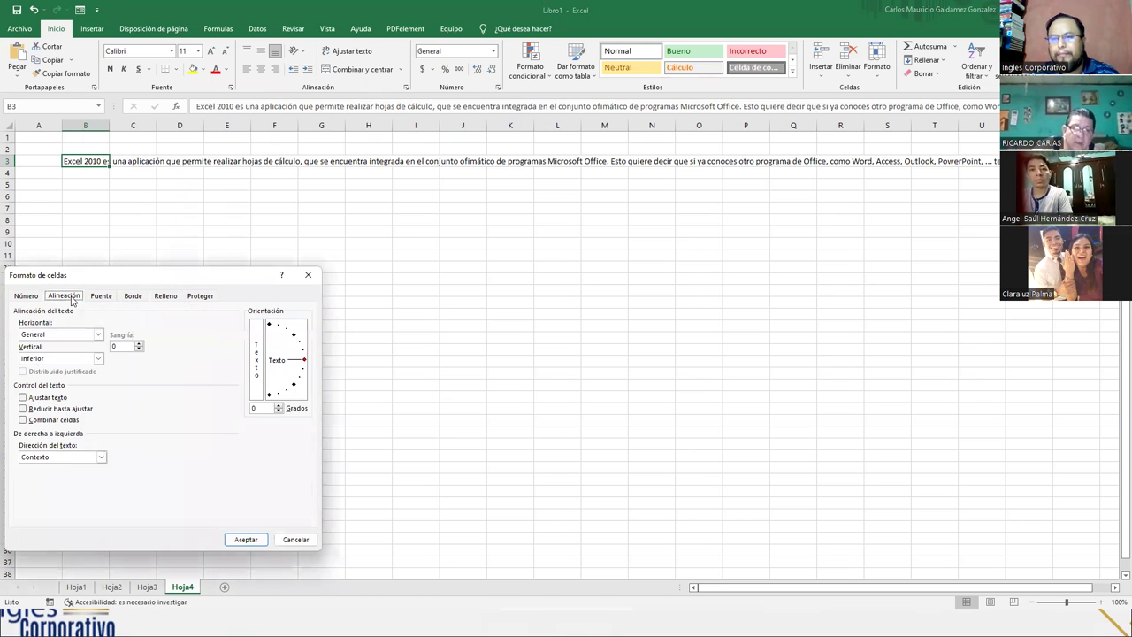
left_click(23, 397)
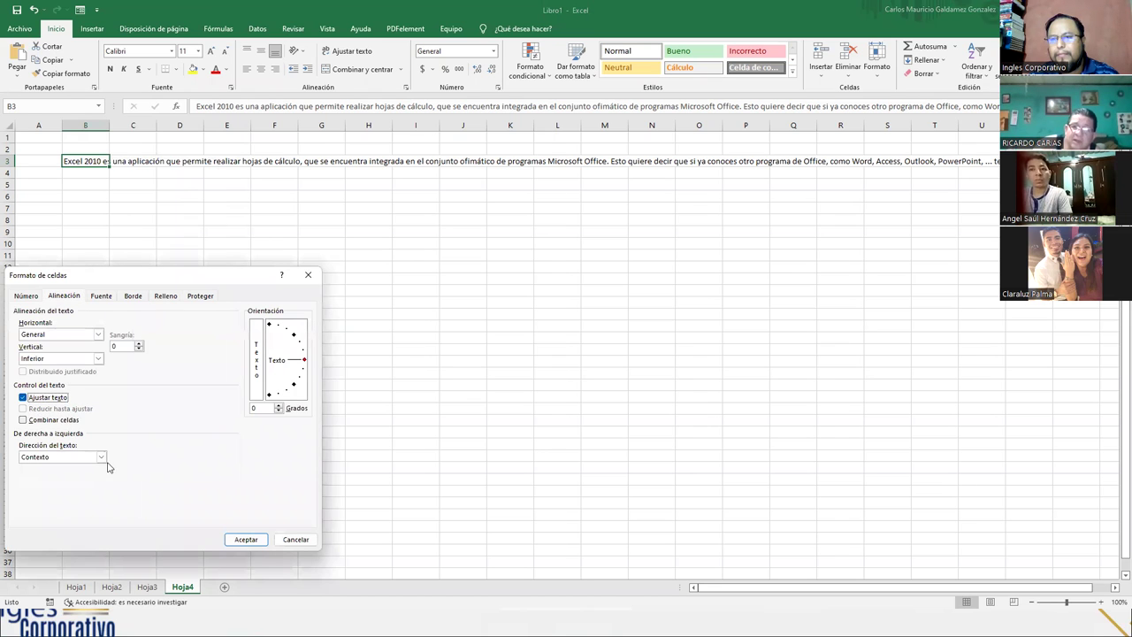
left_click(240, 544)
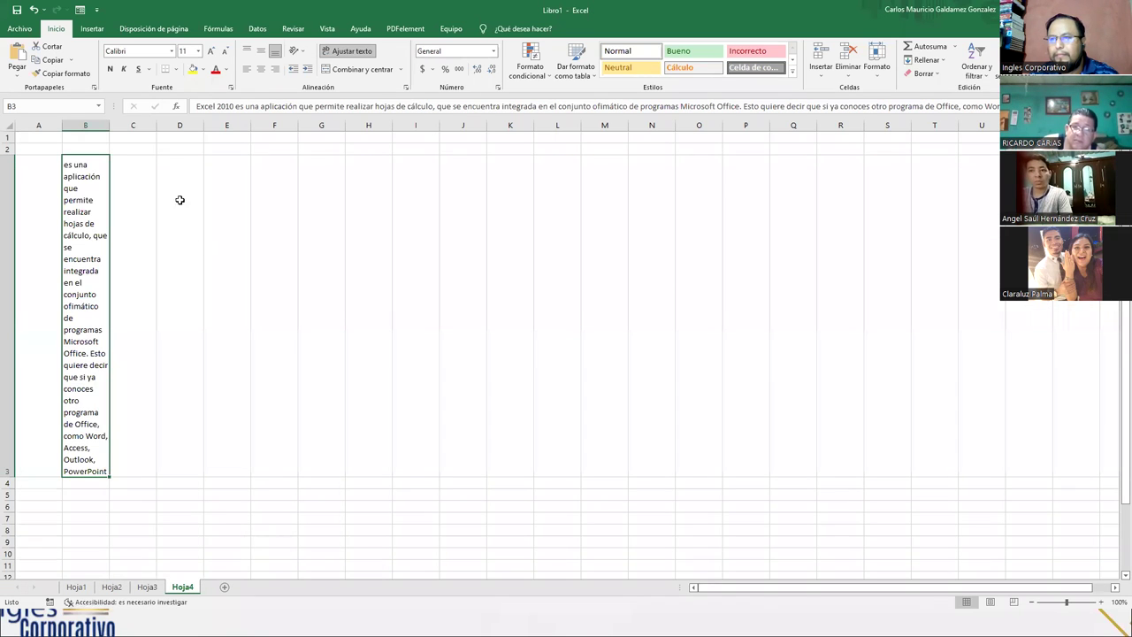
Step: Widen column B until the wrapped text spans three lines, autofit row 3's height, and select cell B5
left_click_drag(112, 125, 552, 125)
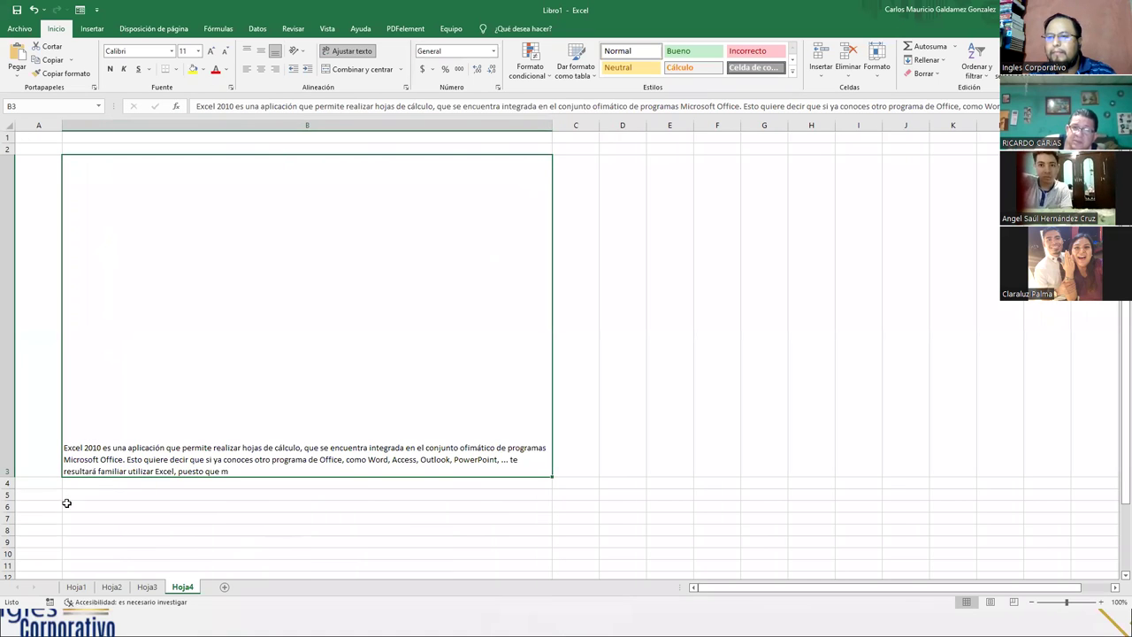
double_click(7, 476)
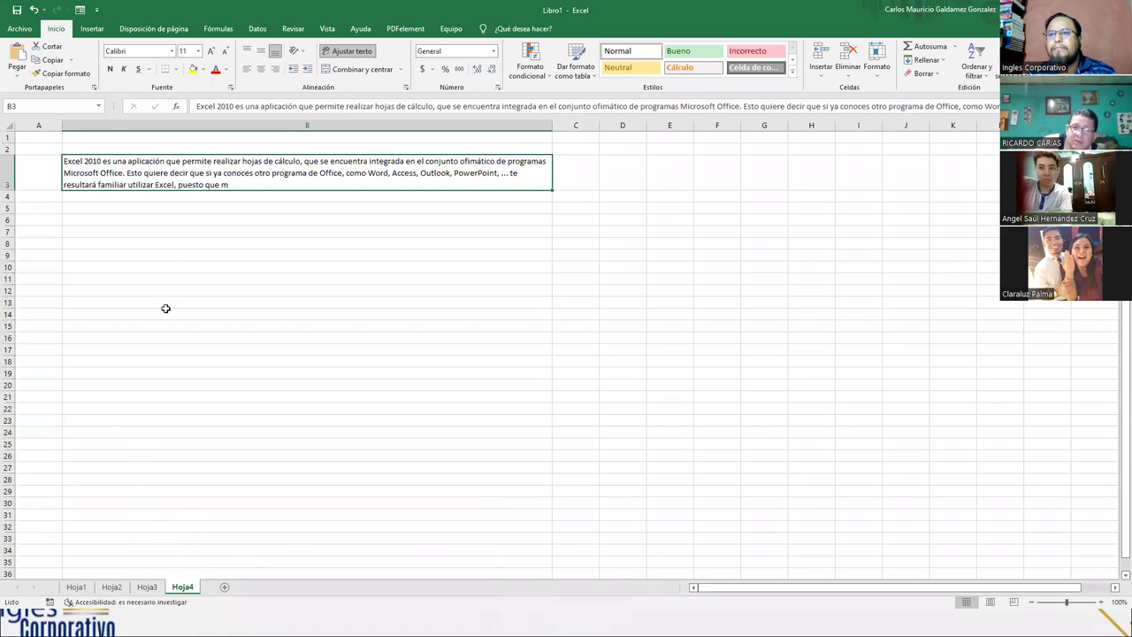
left_click(85, 208)
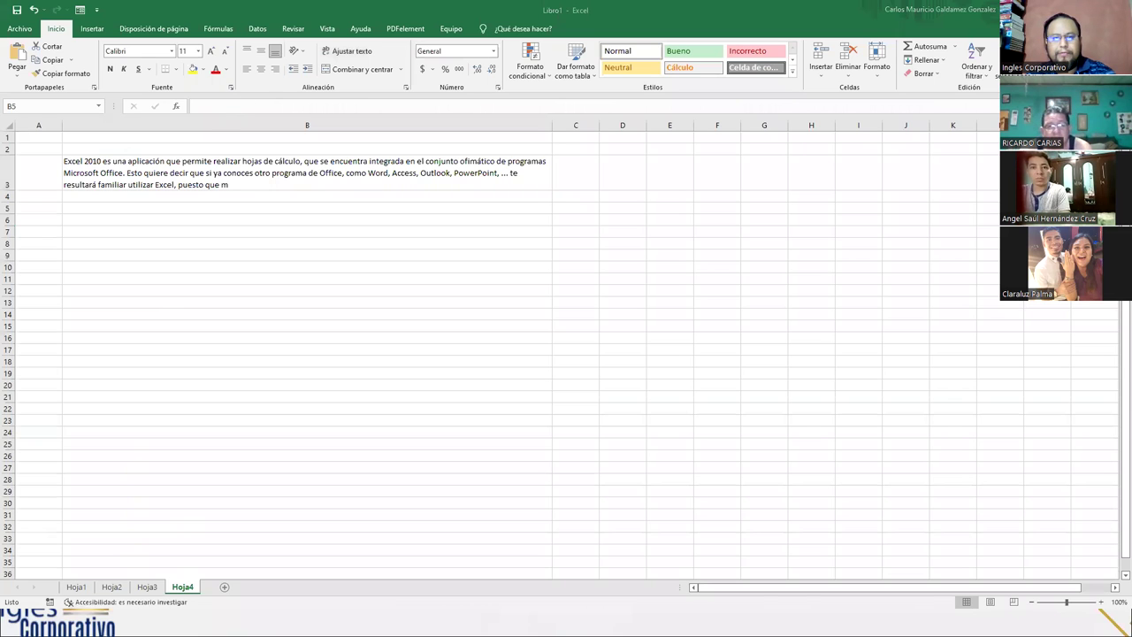
Step: Switch to the manual in Chrome and copy the paragraph starting "Una hoja de cálculo sirve para trabajar con números"
key("alt+Tab")
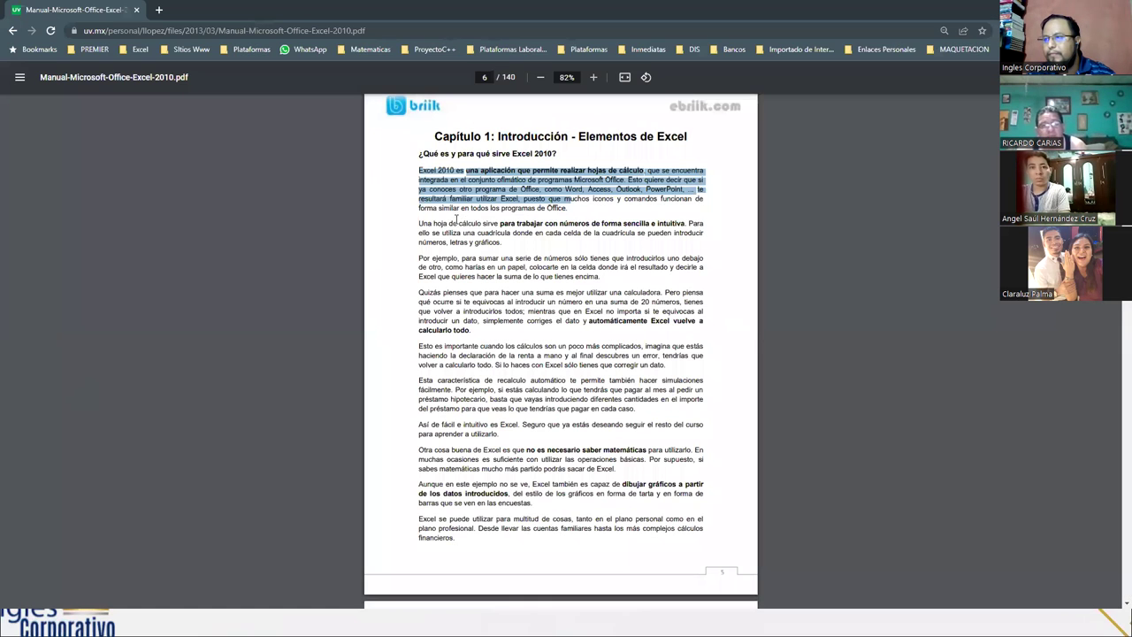
left_click_drag(420, 223, 505, 246)
key("super+c")
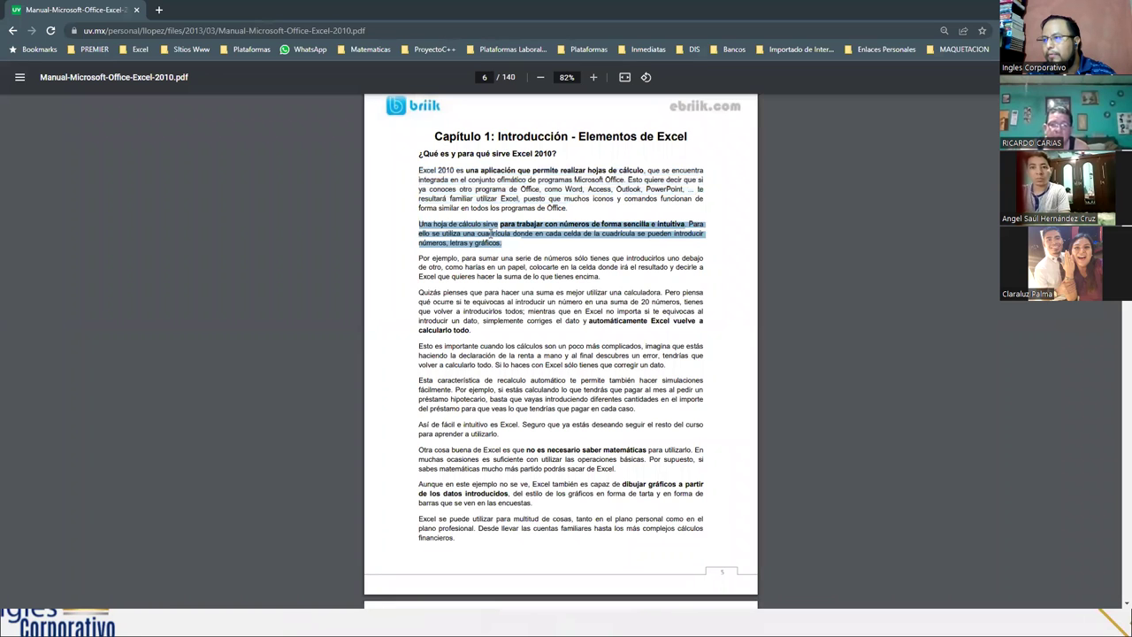
right_click(491, 233)
left_click(513, 240)
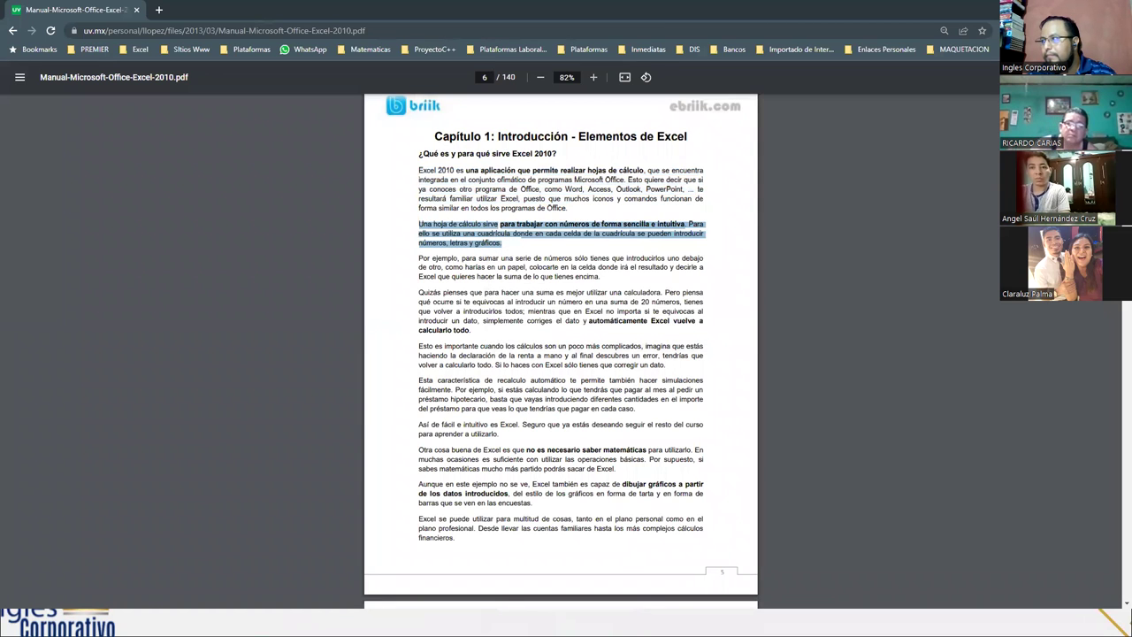
Step: Return to the Excel workbook and paste the copied paragraph into cell B5 of Hoja4
key("super+Down")
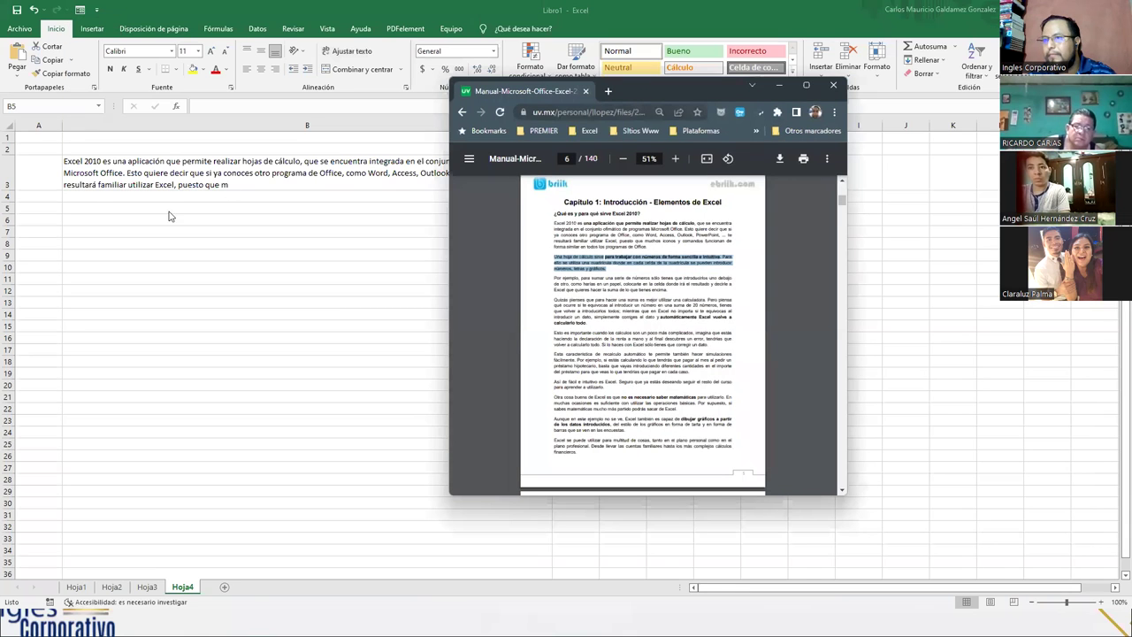
left_click(109, 207)
right_click(109, 207)
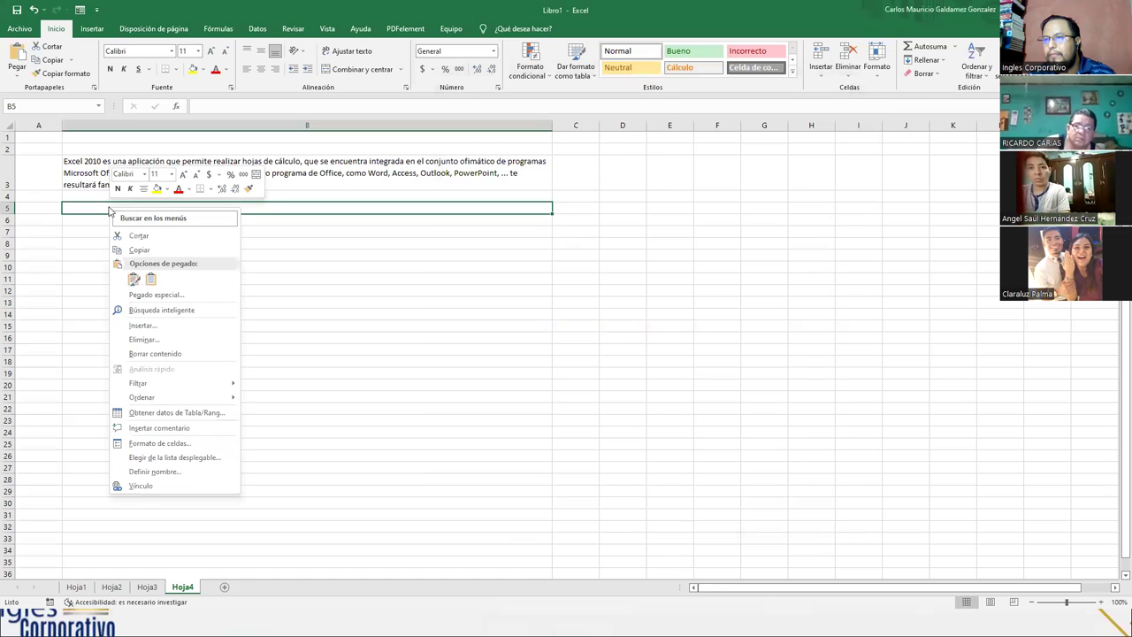
left_click(151, 279)
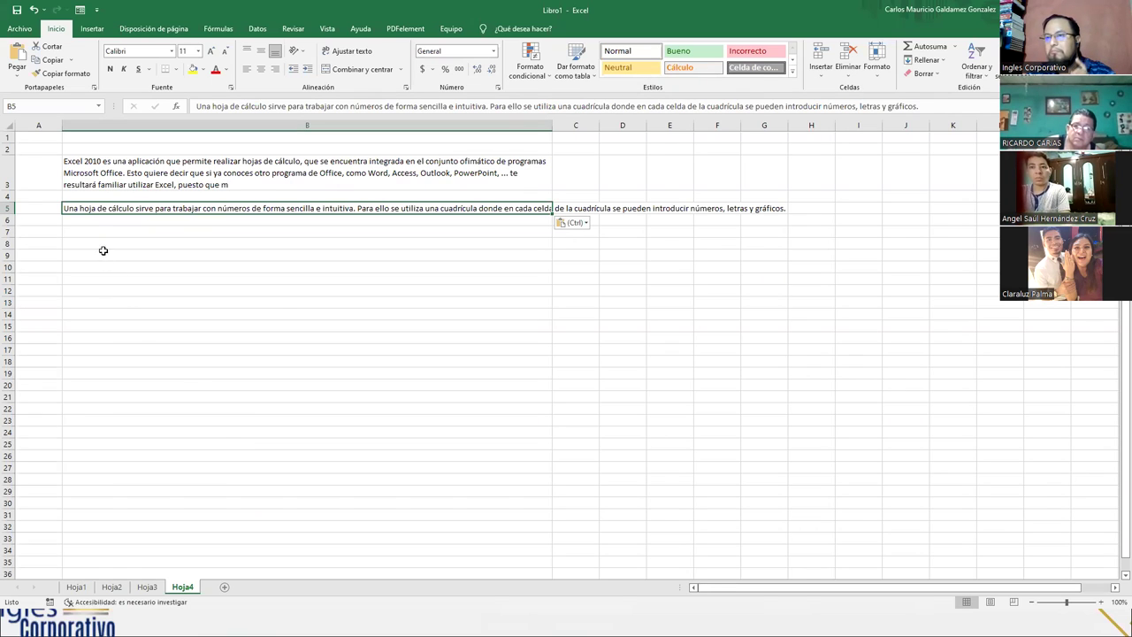
Step: Paste the same copied paragraph again into cell C12
left_click(572, 289)
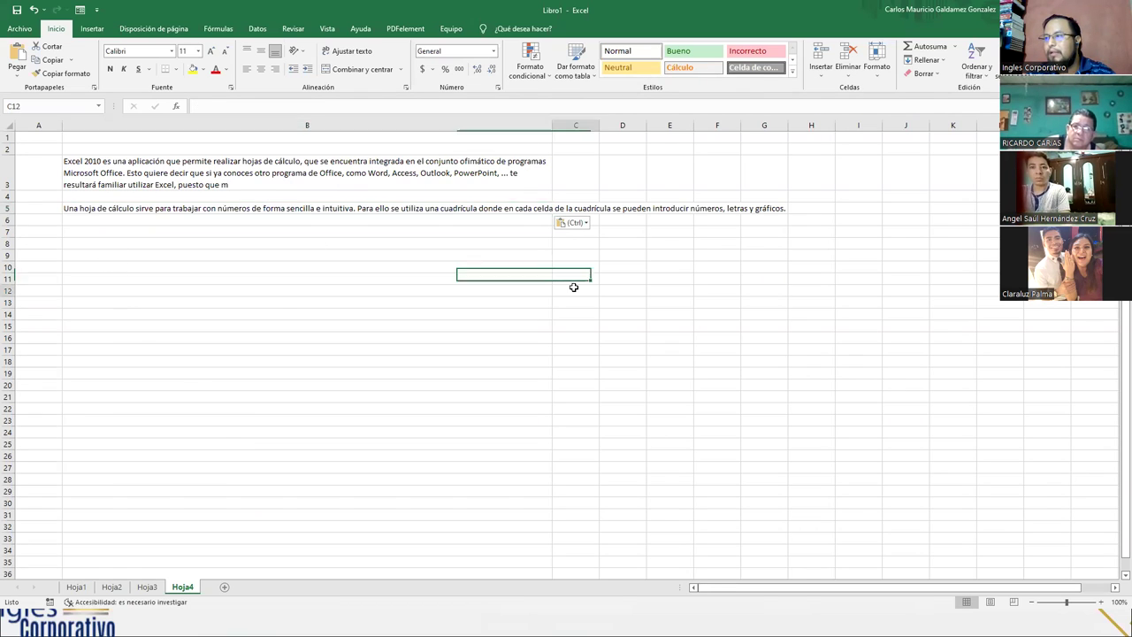
right_click(575, 290)
left_click(602, 363)
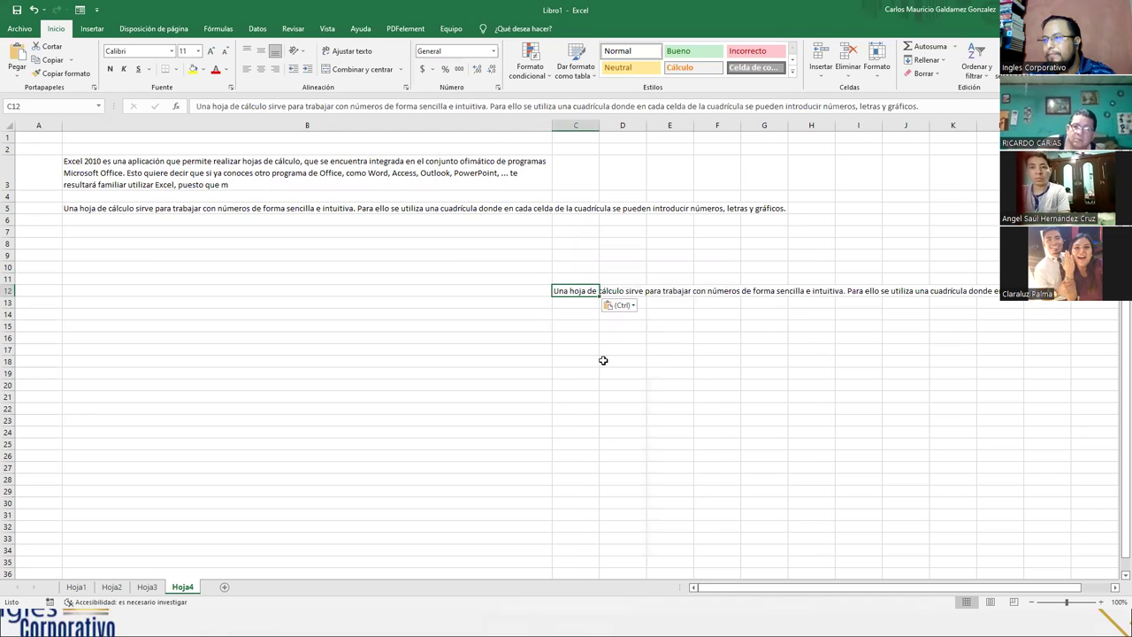
Step: Move the pasted paragraph from C12 to B10, delete it, and clear the paragraph in B5
left_click_drag(579, 300, 320, 269)
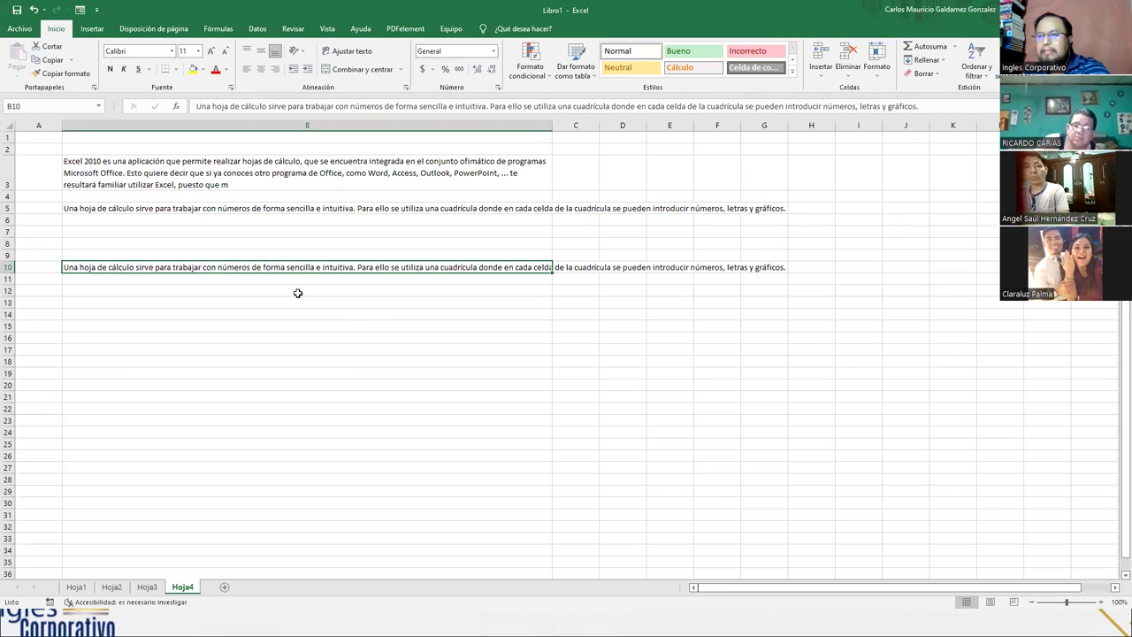
key("Delete")
left_click(84, 210)
key("Delete")
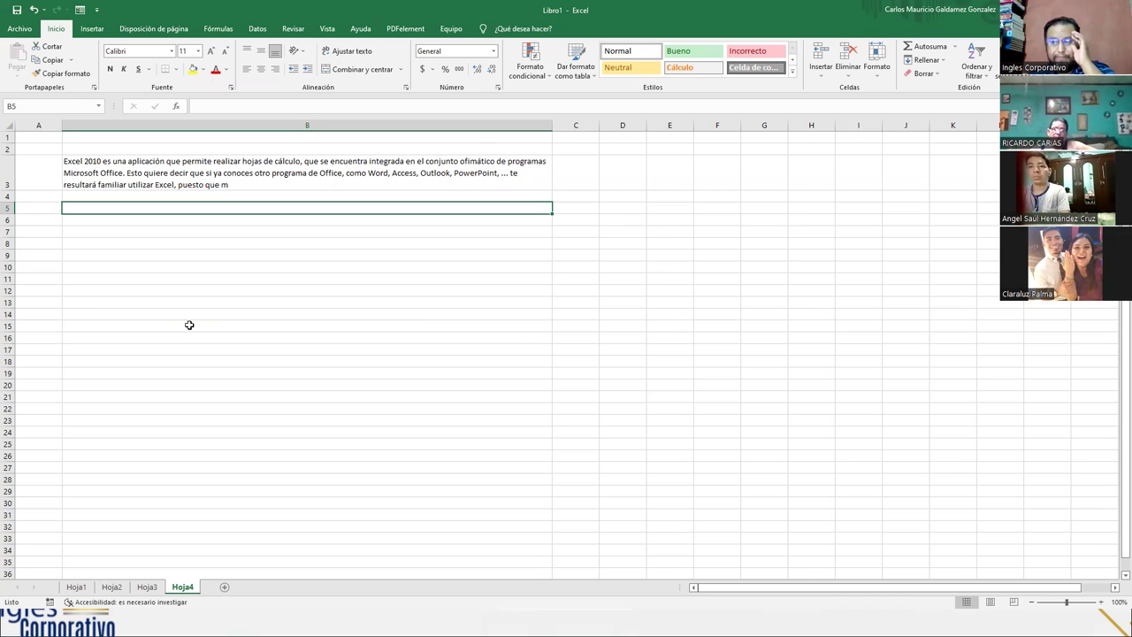
Step: Undo the earlier edits on Hoja4 step by step until cell B3 is empty and column B has its original width
key("ctrl+v")
key("ctrl+z")
key("ctrl+z")
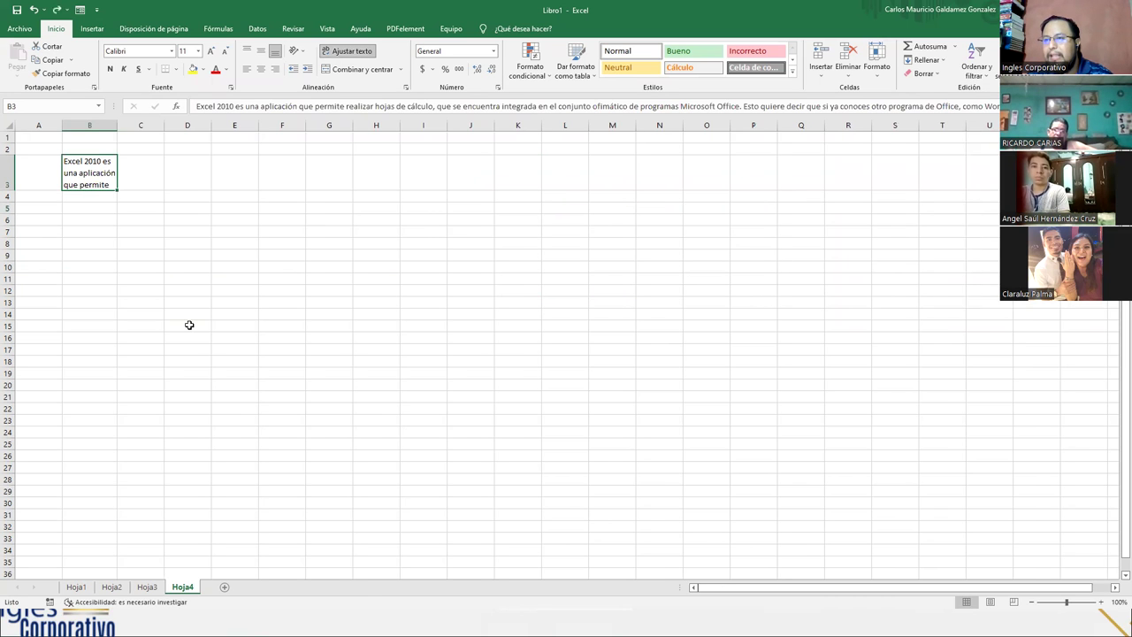
key("ctrl+z")
key("ctrl+z")
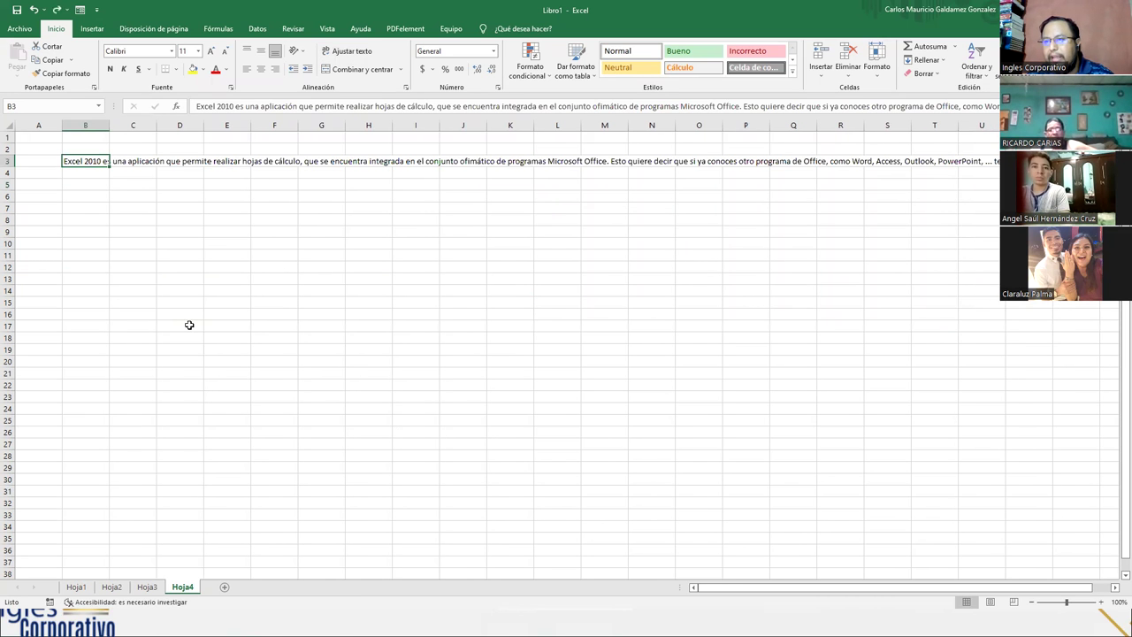
key("ctrl+z")
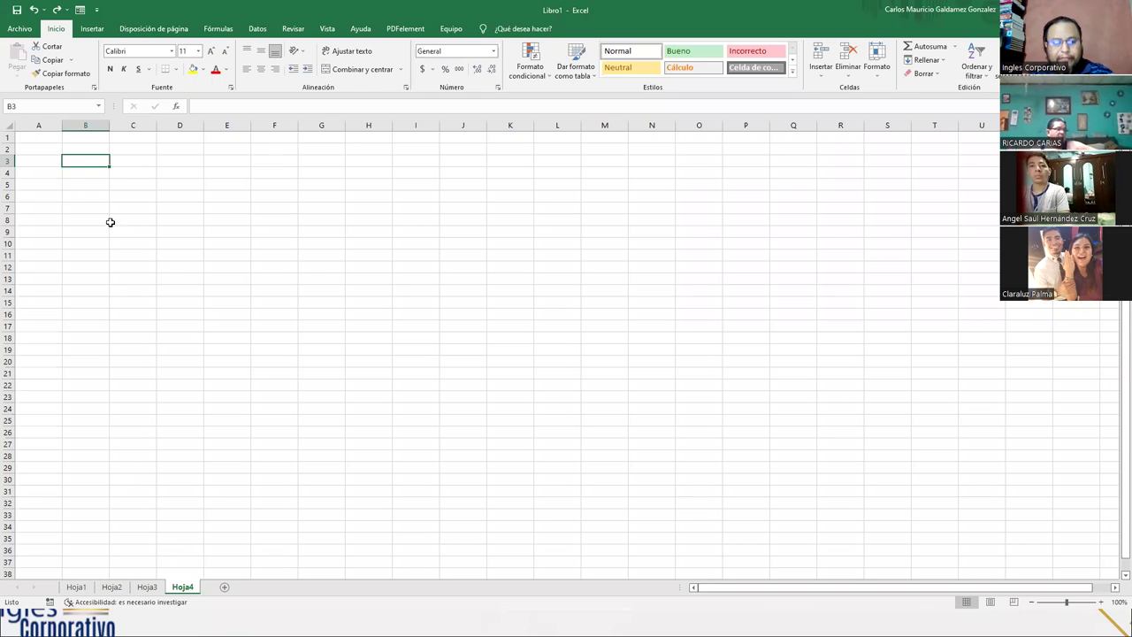
type("Curso de")
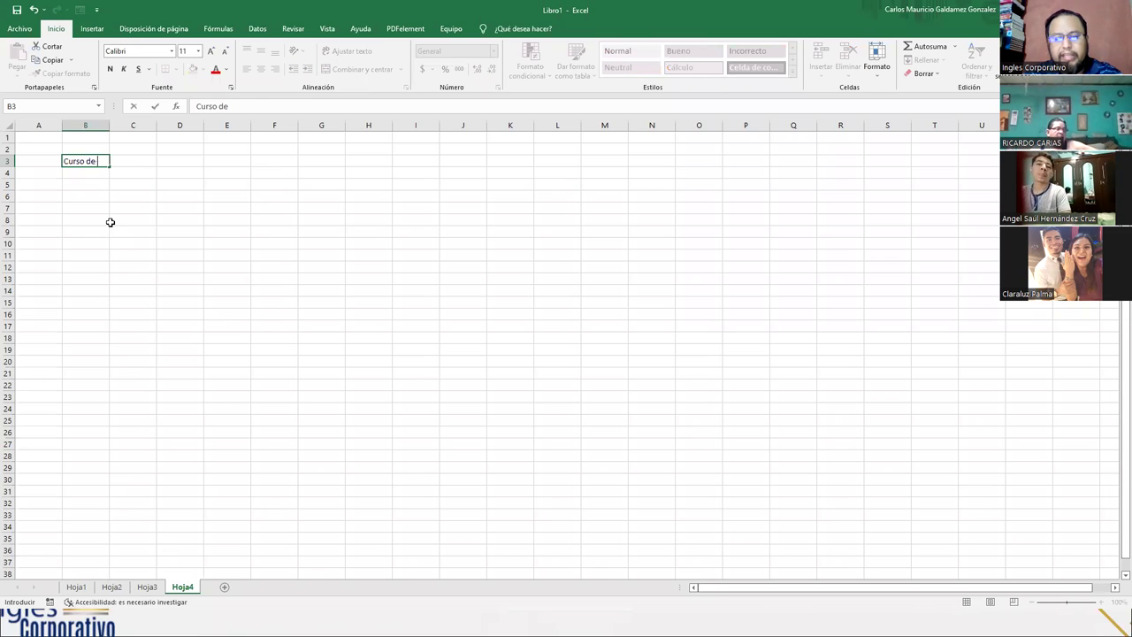
key("BackSpace")
key("BackSpace")
key("BackSpace")
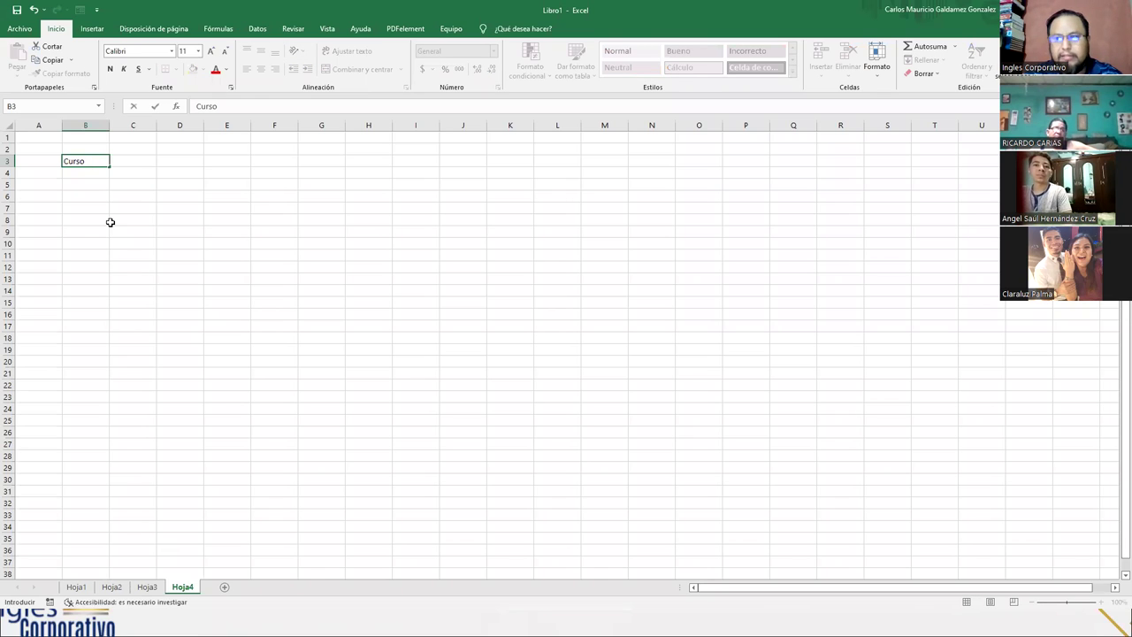
key("BackSpace")
key("BackSpace")
key("BackSpace")
key("BackSpace")
key("BackSpace")
Step: Enter "Excel Basico" in cell B3 and select that cell again
type("Excel Basico")
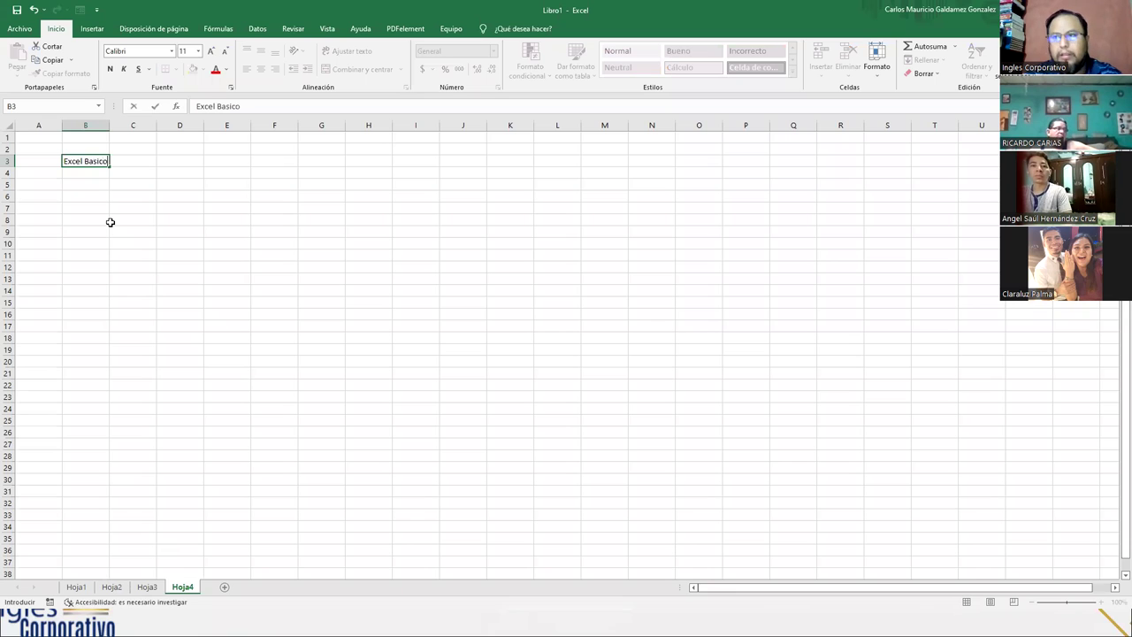
key("Return")
left_click(96, 161)
scroll(99, 274, "up", 5, "ctrl")
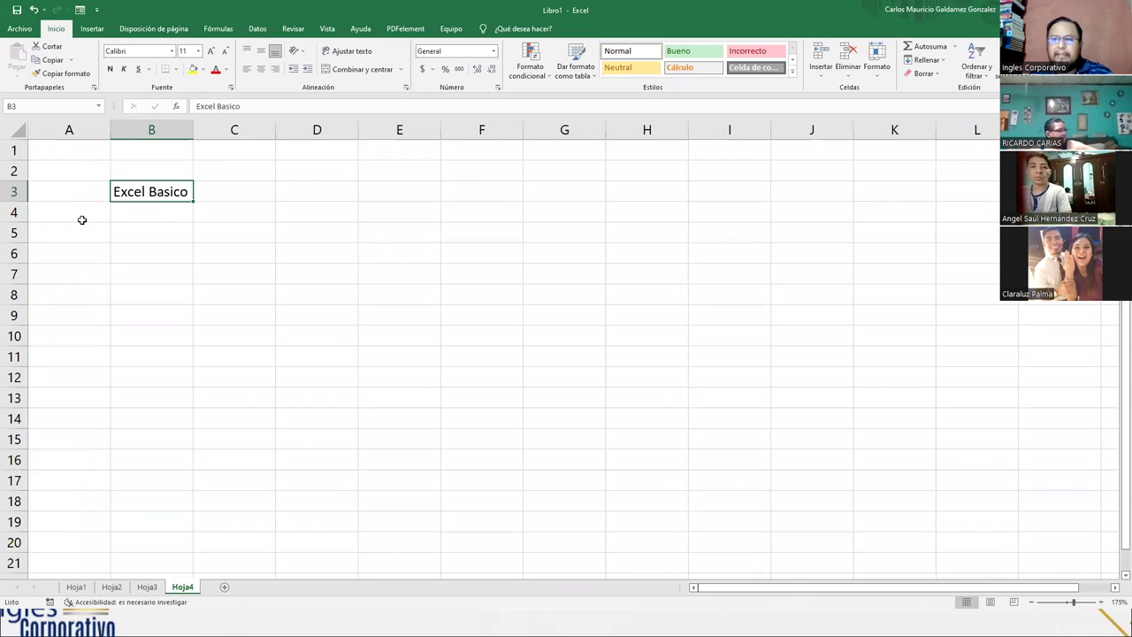
Step: Move the "Excel Basico" cell directly from B3 to I3, compare both cells, and undo the move
left_click_drag(177, 205, 705, 198)
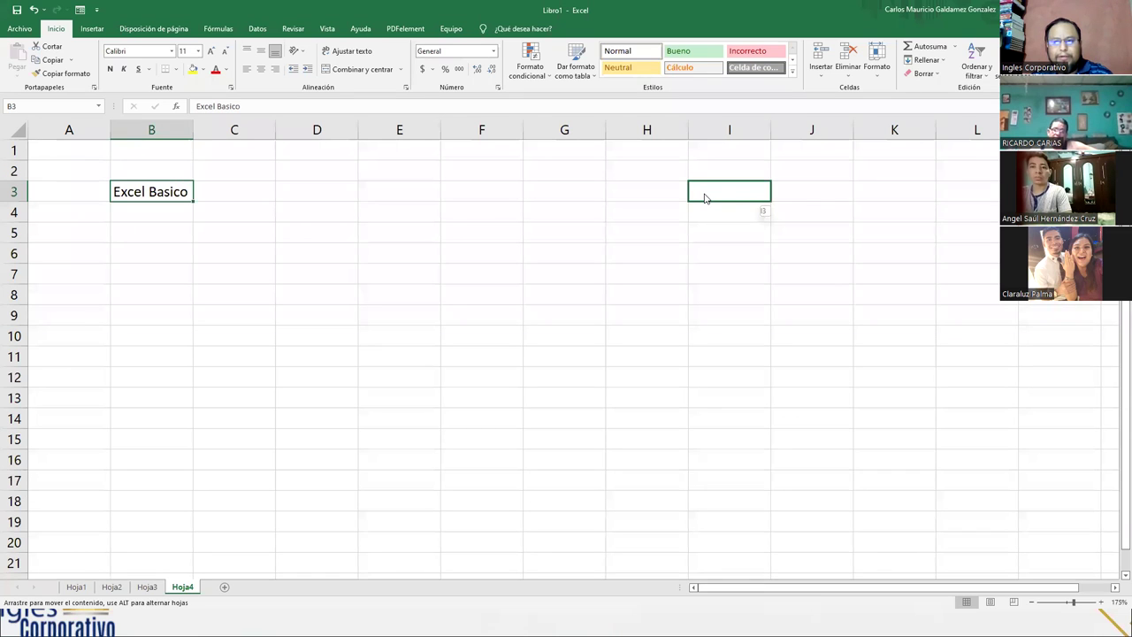
left_click_drag(705, 198, 705, 198)
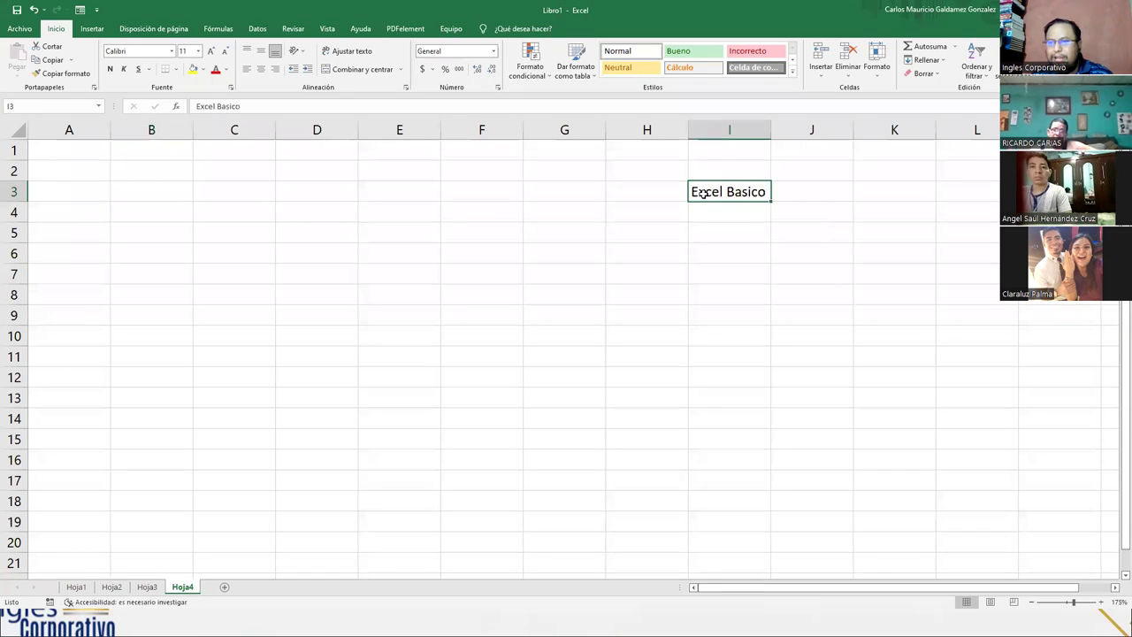
left_click(151, 186)
left_click(736, 191)
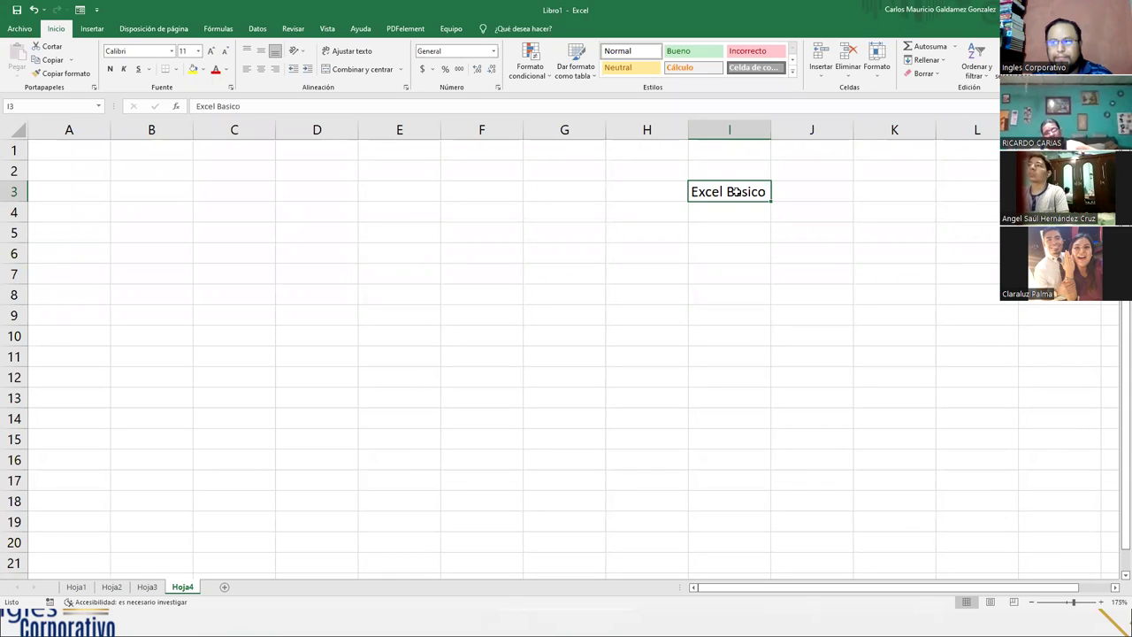
left_click(147, 194)
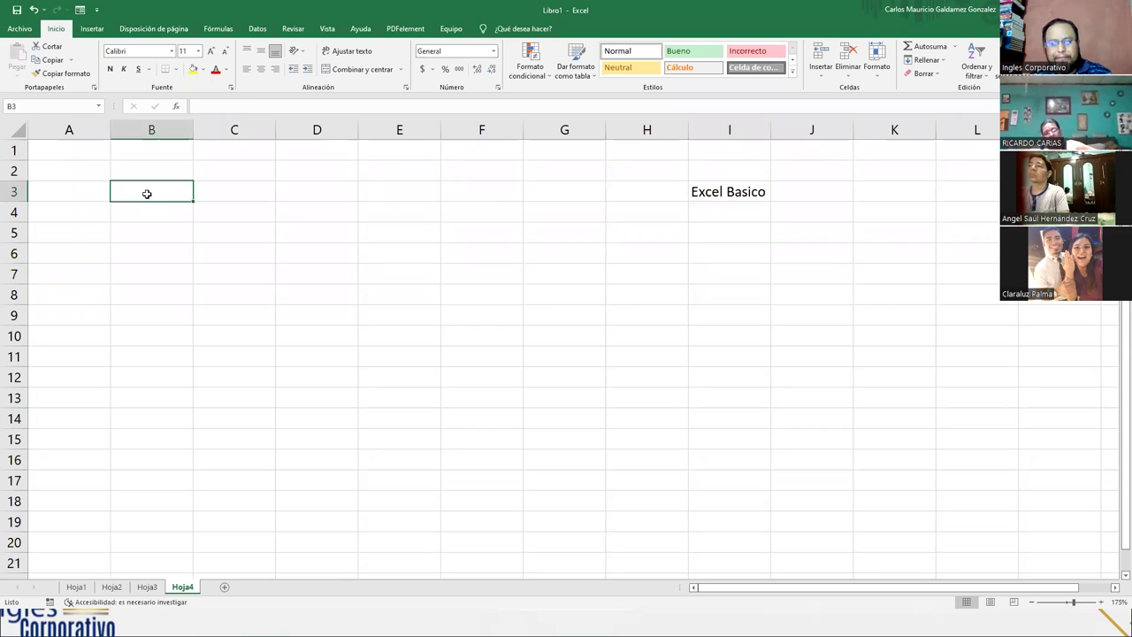
key("ctrl+z")
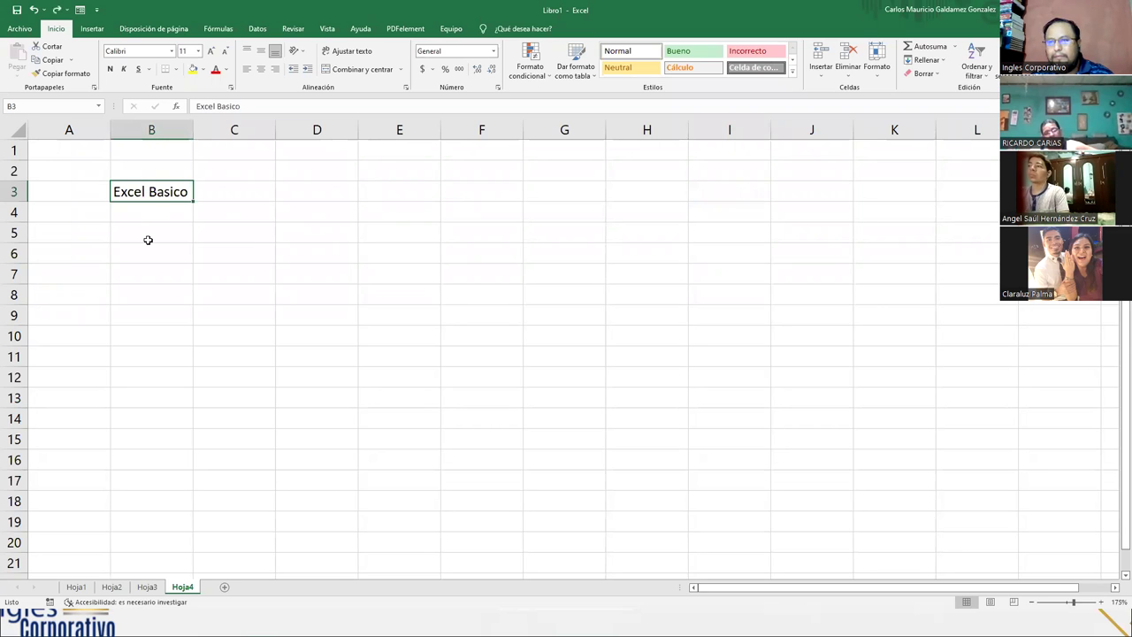
Step: Cut "Excel Basico" from B3, paste it into I3, and undo the paste
key("ctrl+x")
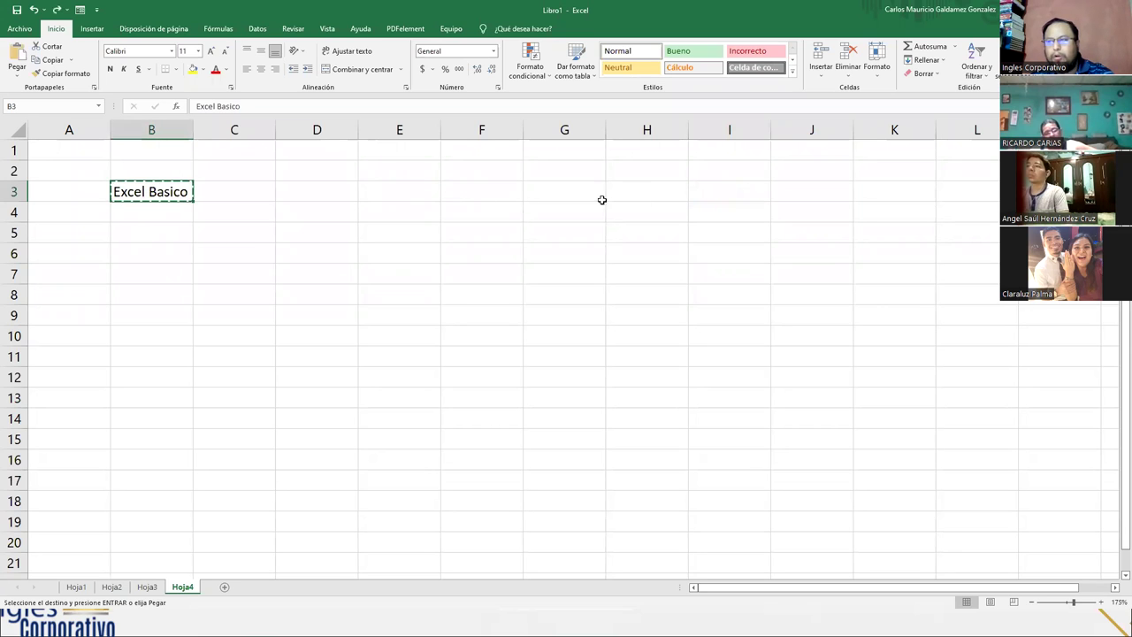
left_click(714, 189)
key("ctrl+v")
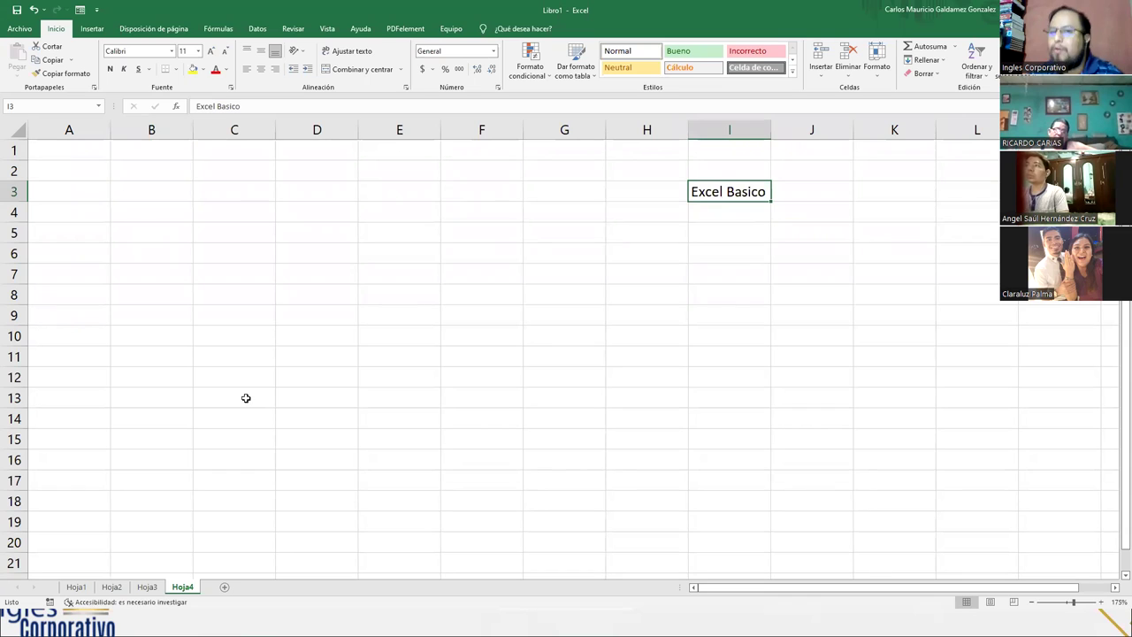
key("ctrl+z")
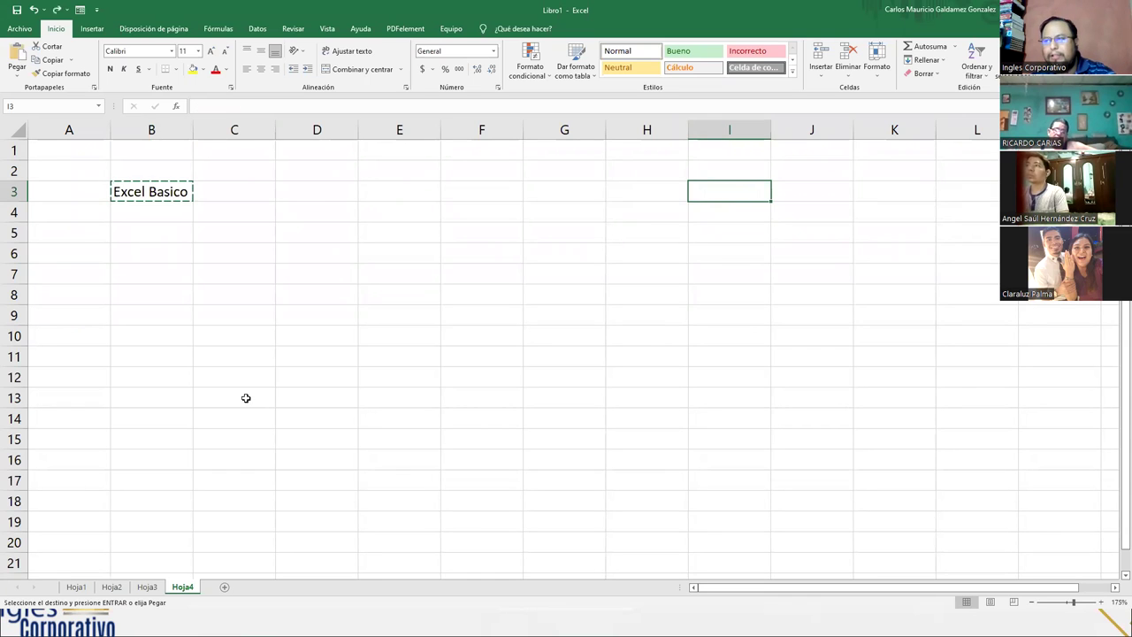
key("Escape")
Step: Move "Excel Basico" from B3 to J3 and place copies of it in cells A3 to D3
left_click(171, 199)
scroll(172, 199, "down", 1)
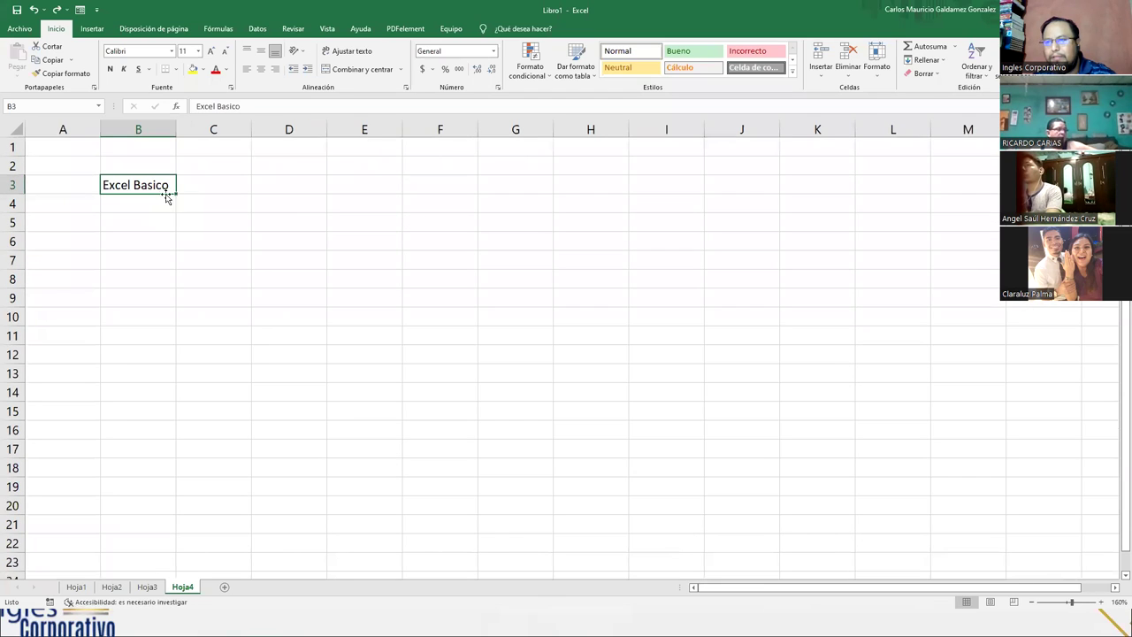
left_click_drag(164, 196, 710, 191)
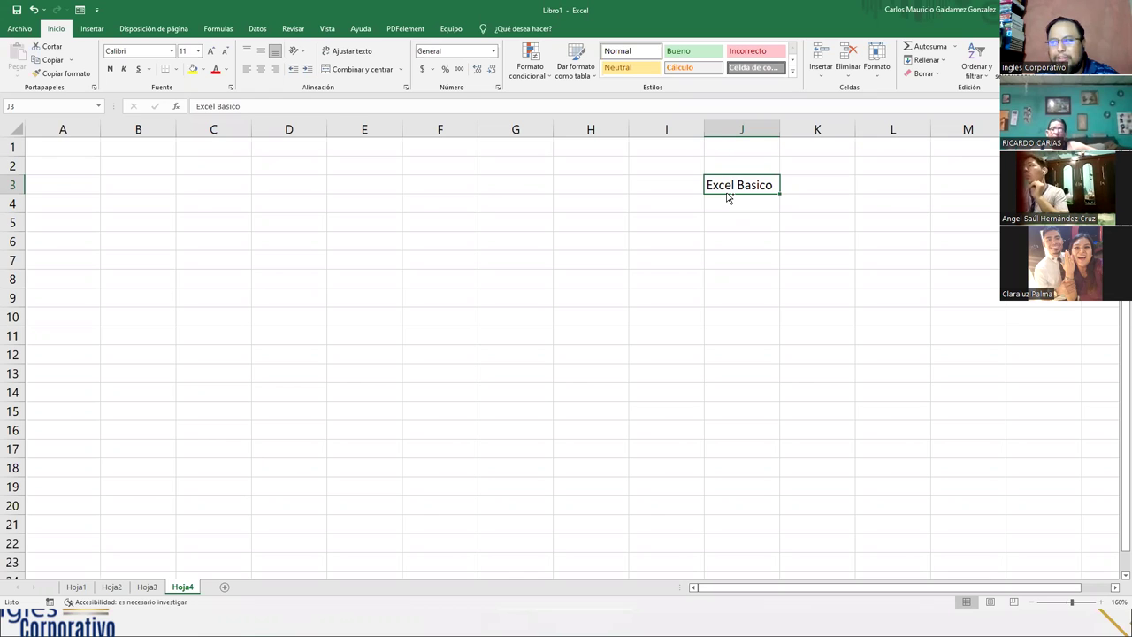
left_click_drag(727, 198, 75, 200)
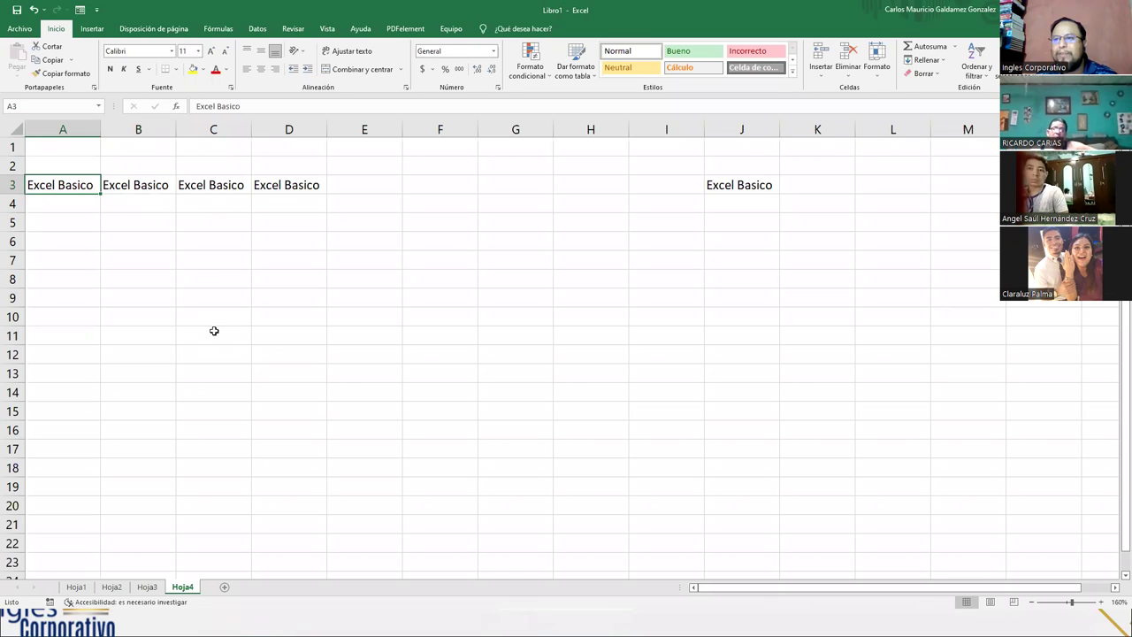
Step: Copy the range A3:D3 to positions starting at B10, D12, E14, F16 and G18
left_click_drag(76, 184, 752, 187)
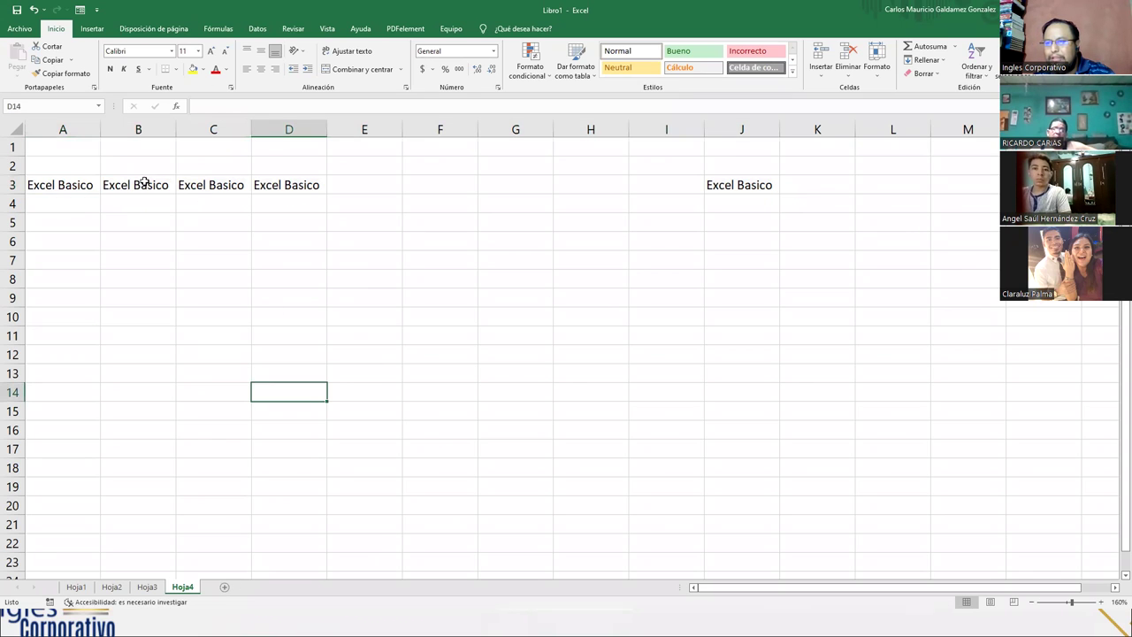
left_click_drag(63, 186, 520, 359)
left_click_drag(354, 298, 123, 297)
left_click_drag(384, 308, 367, 334)
key("ctrl+z")
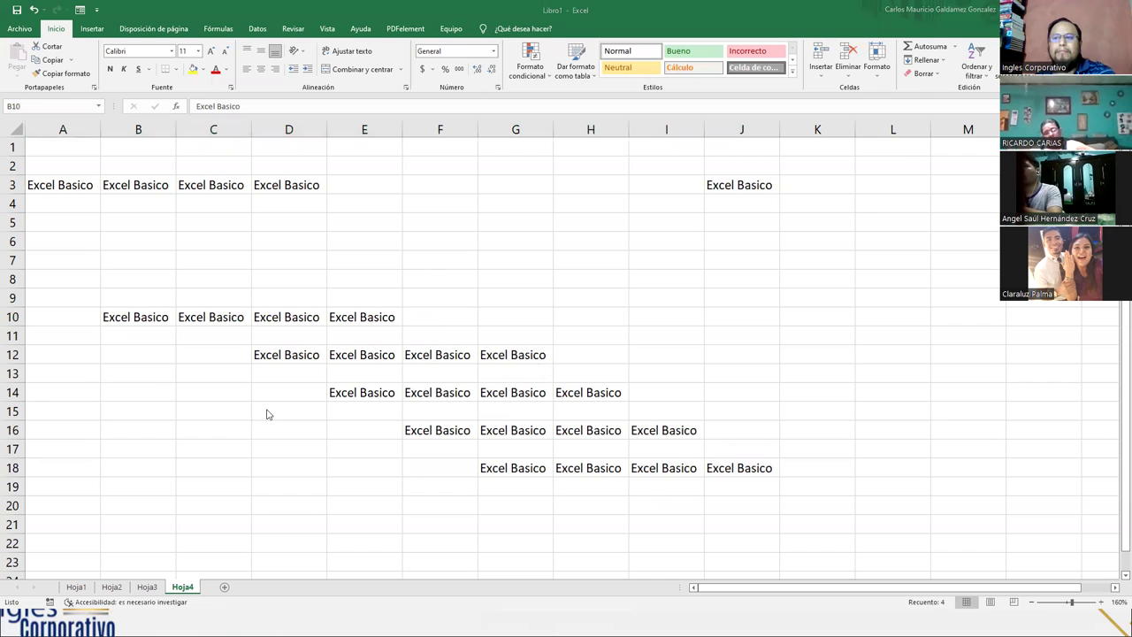
Step: Add a new worksheet after Hoja4 and select its cell B4
left_click(225, 591)
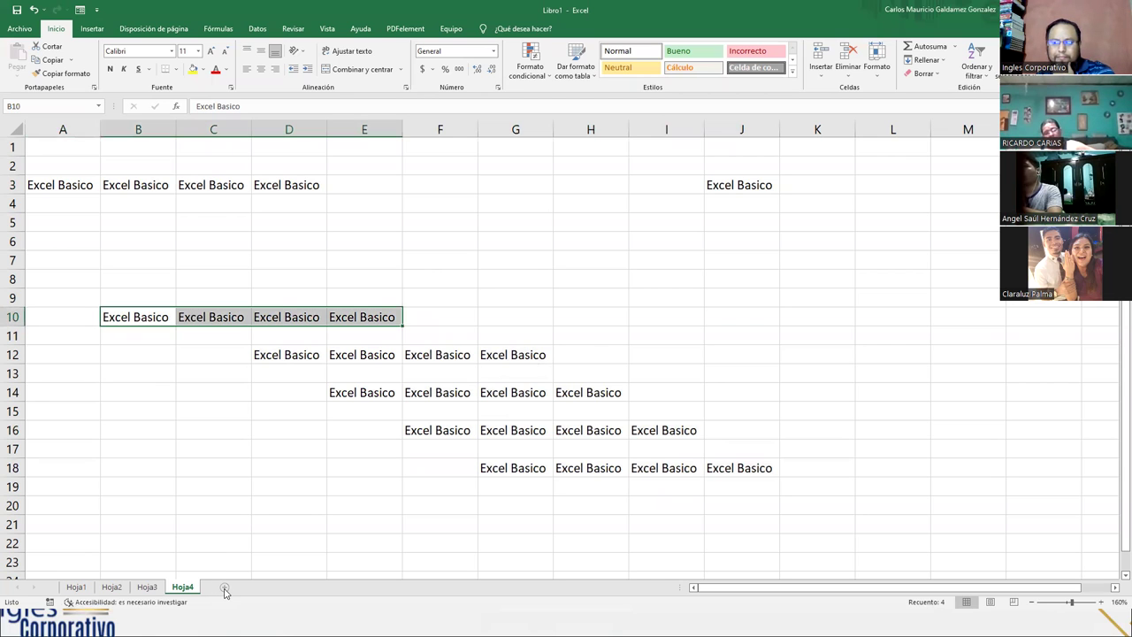
left_click(224, 589)
left_click(97, 170)
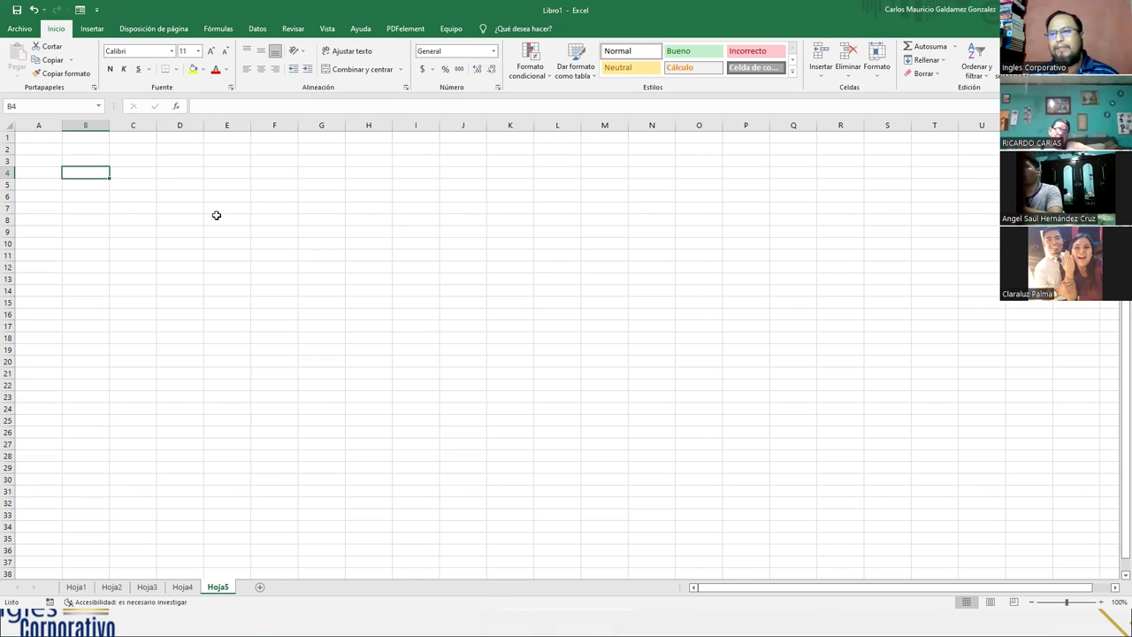
Step: Copy "Excel Basico" from cell B10 of Hoja4 and paste it into B4 of Hoja5
left_click(182, 587)
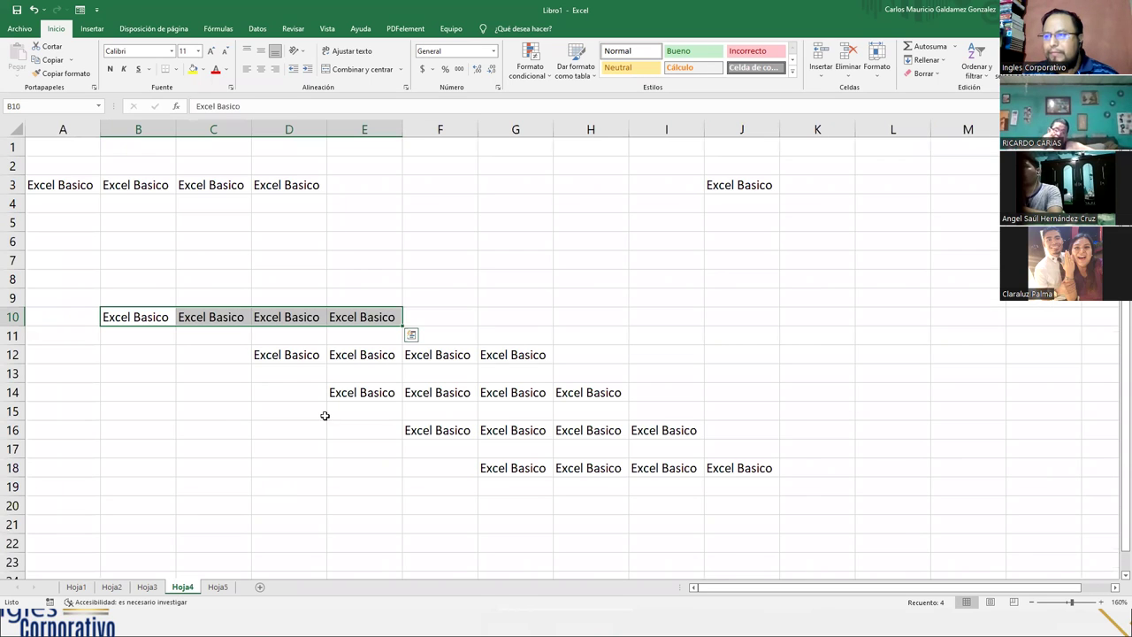
left_click(151, 320)
key("ctrl+c")
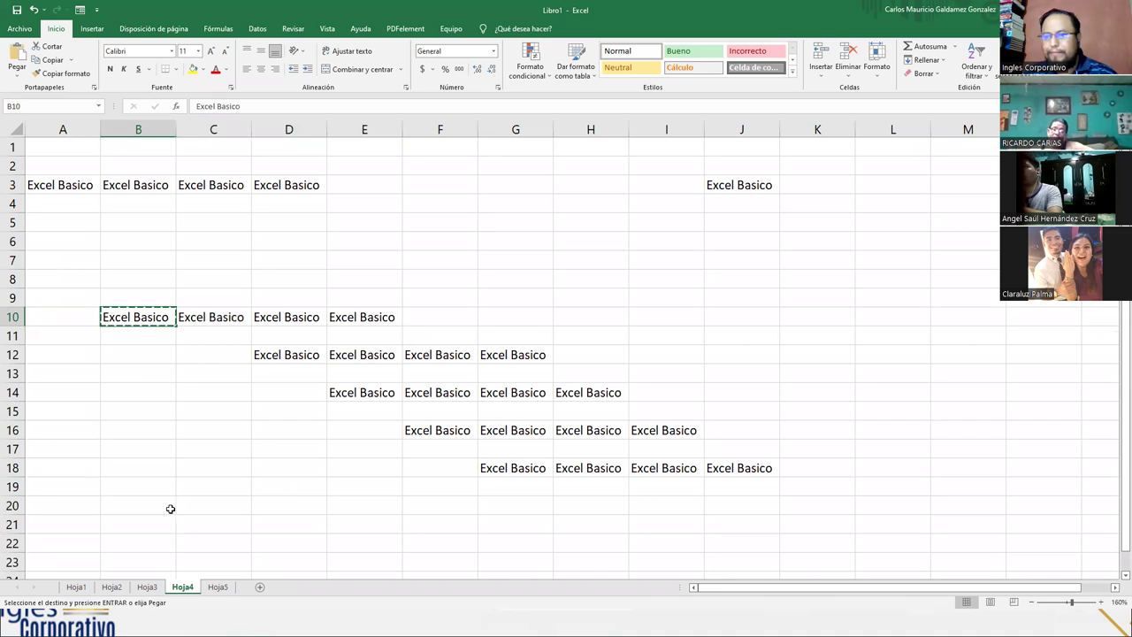
left_click(218, 586)
scroll(202, 245, "up", 5)
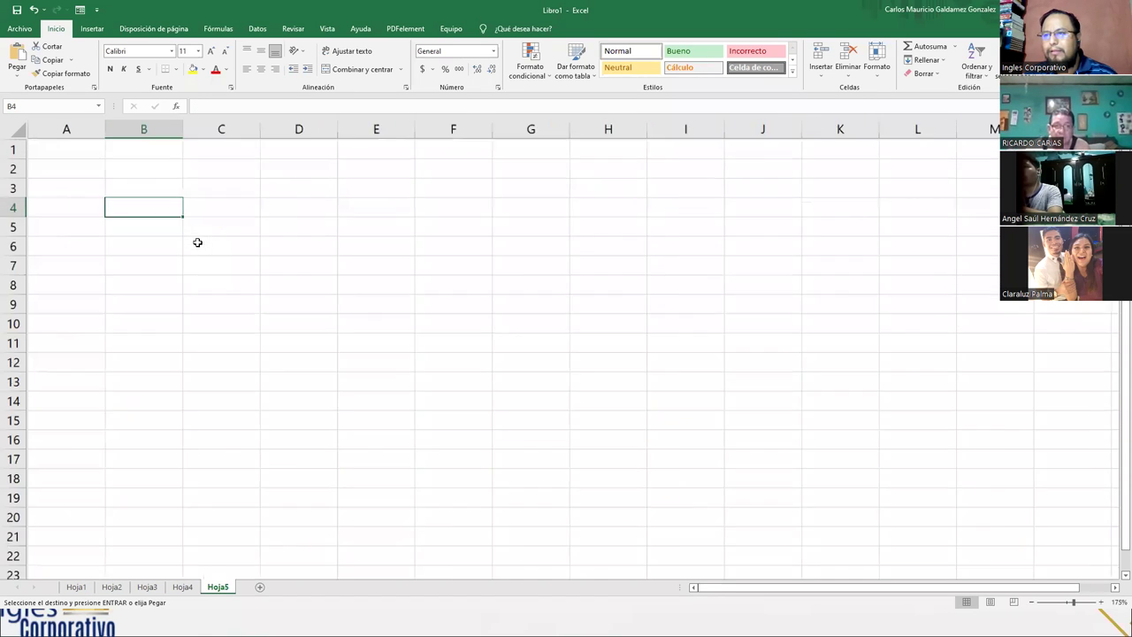
key("ctrl+v")
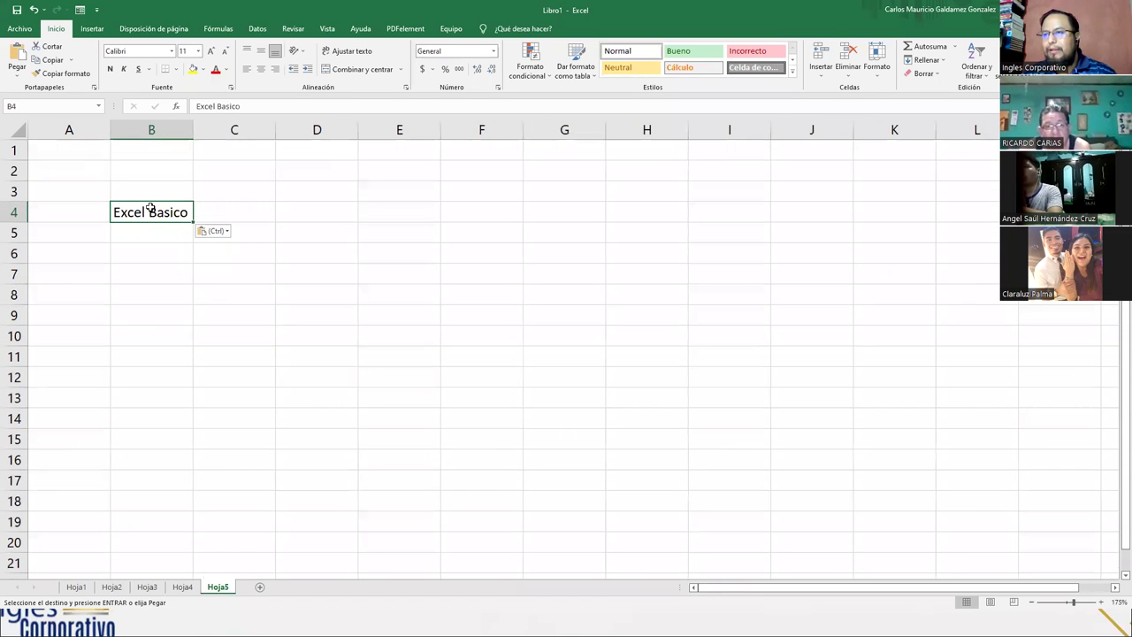
Step: Paste the copied text into each remaining cell of B4:D6 to fill a three-by-three block, and end copy mode
left_click(242, 213)
key("ctrl+v")
left_click(317, 209)
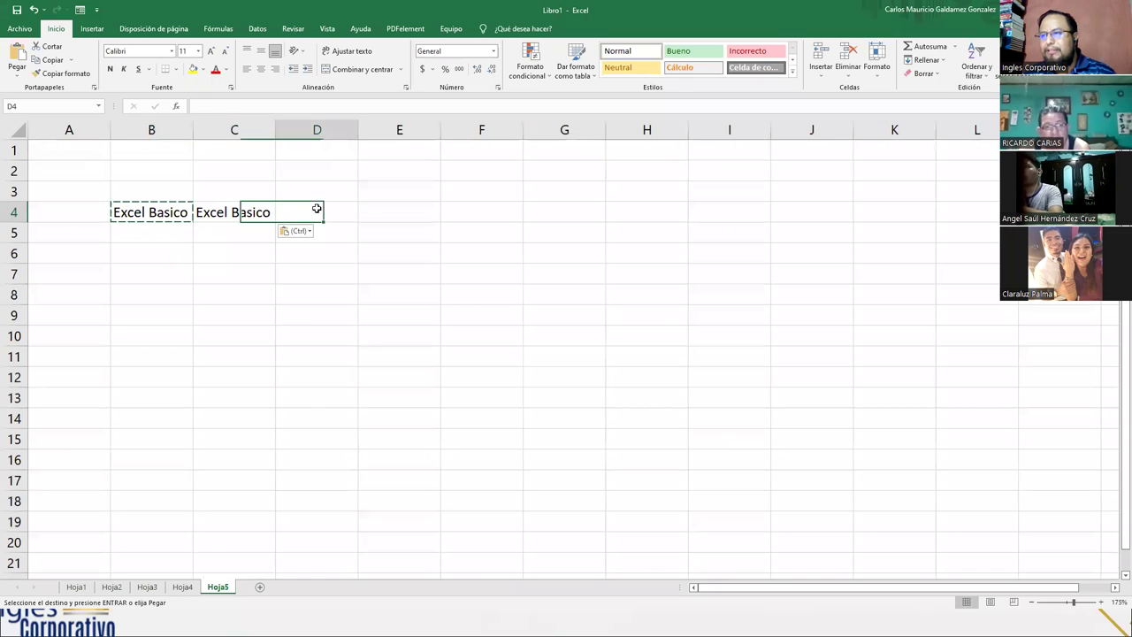
key("ctrl+v")
left_click(155, 234)
key("ctrl+v")
left_click(226, 233)
key("ctrl+v")
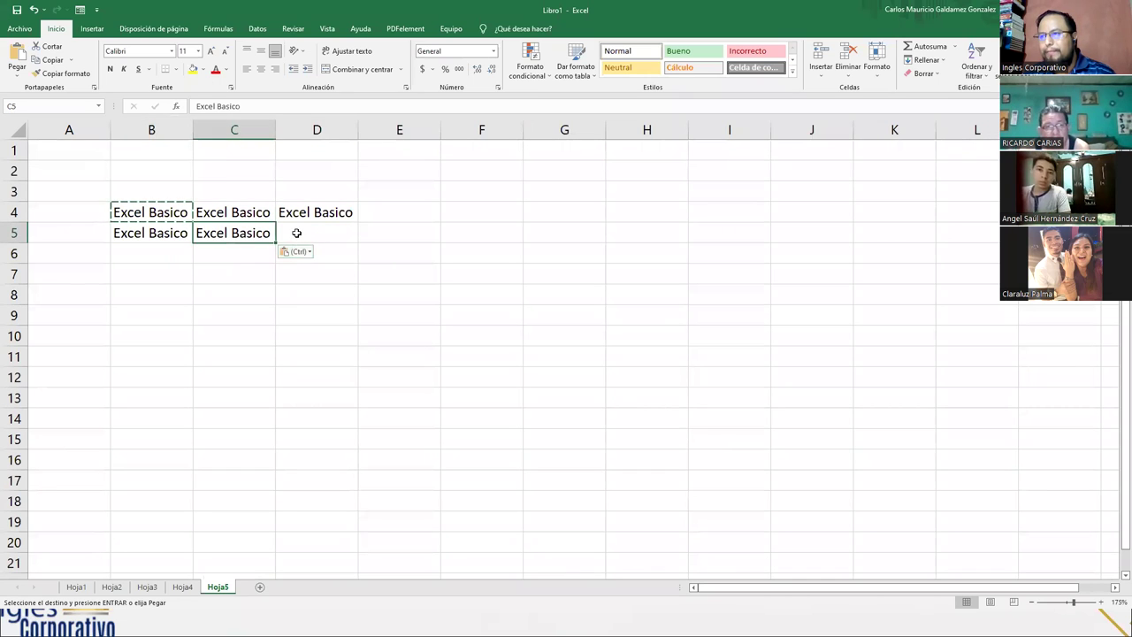
left_click(297, 233)
key("ctrl+v")
left_click(182, 254)
key("ctrl+v")
left_click(239, 254)
key("ctrl+v")
left_click(303, 257)
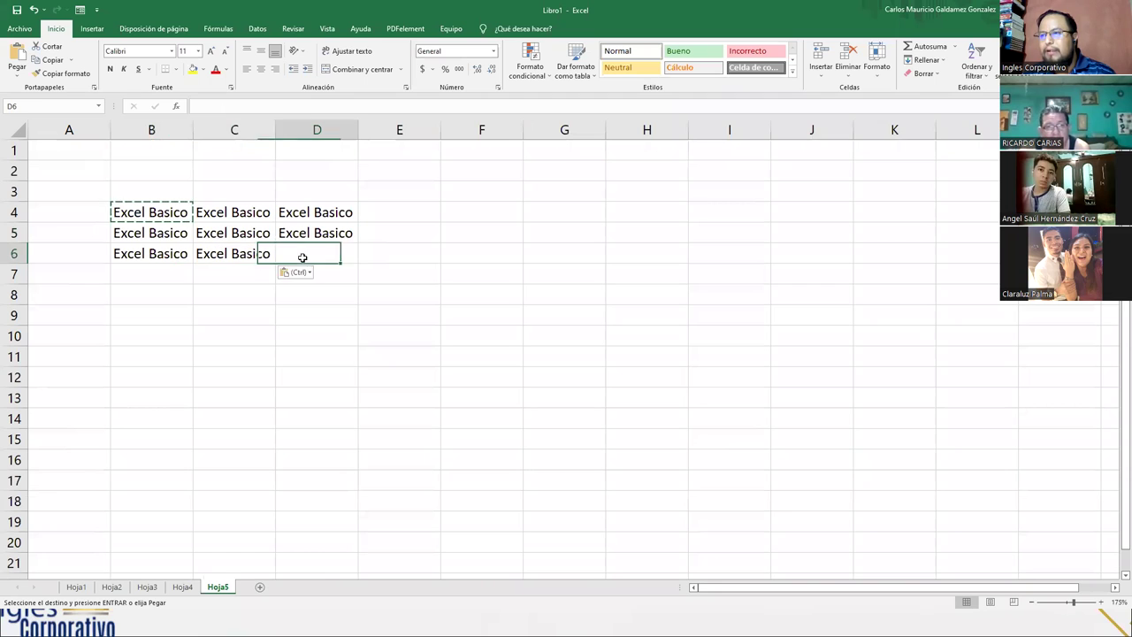
key("ctrl+v")
key("Escape")
Step: Copy the block B4:D6 to G4:I6 and move that copy down to G14:I16
left_click_drag(153, 213, 316, 258)
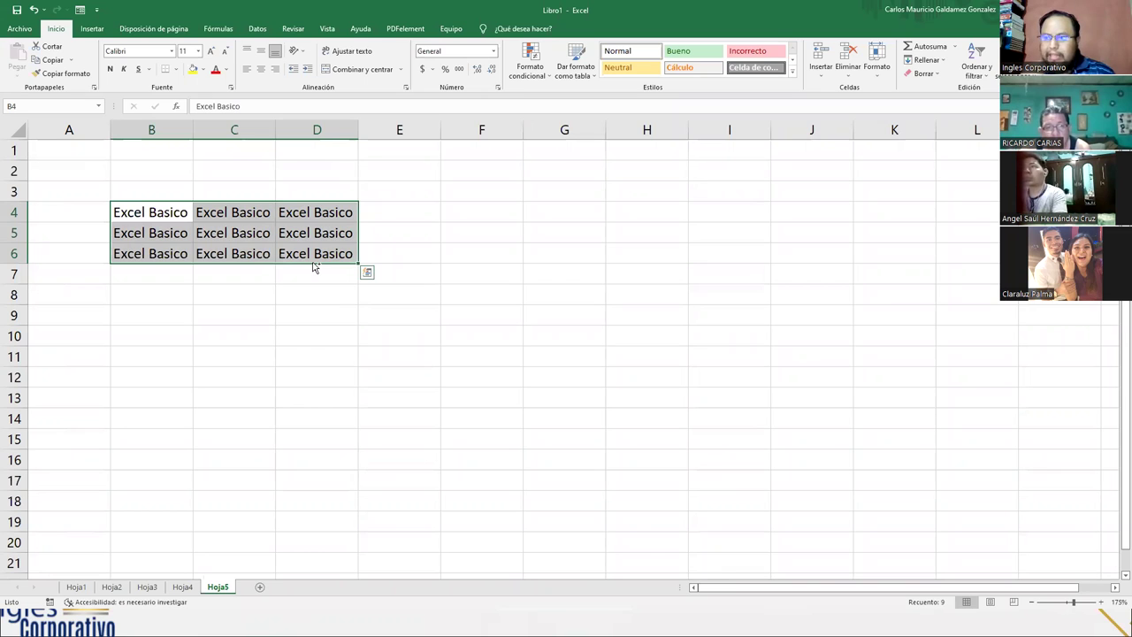
left_click_drag(314, 267, 715, 255)
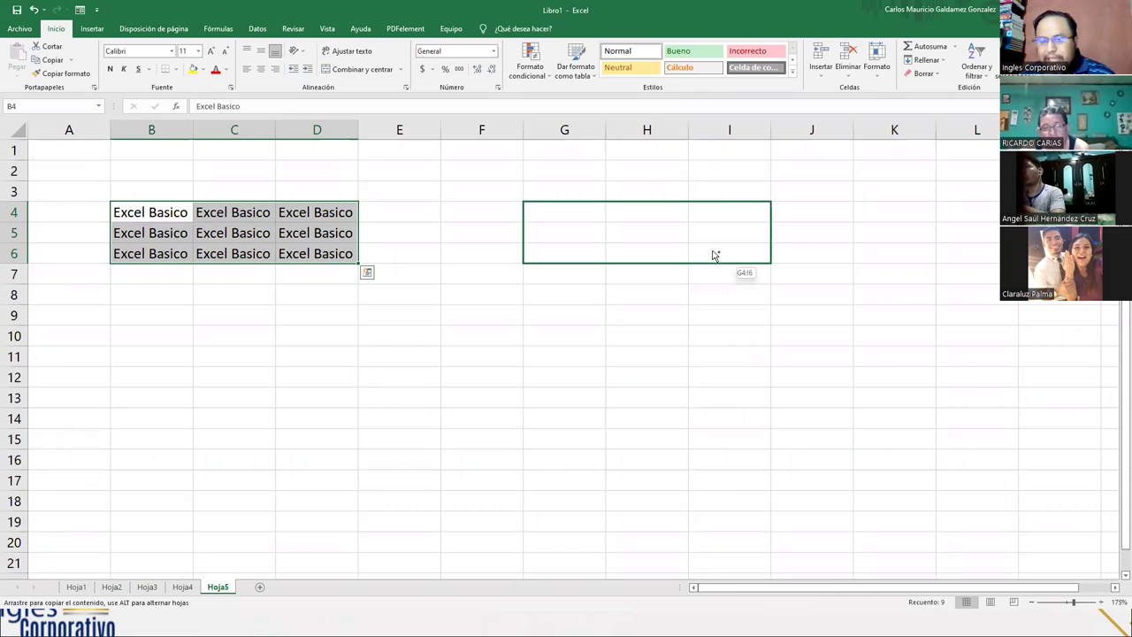
left_click_drag(715, 255, 713, 253)
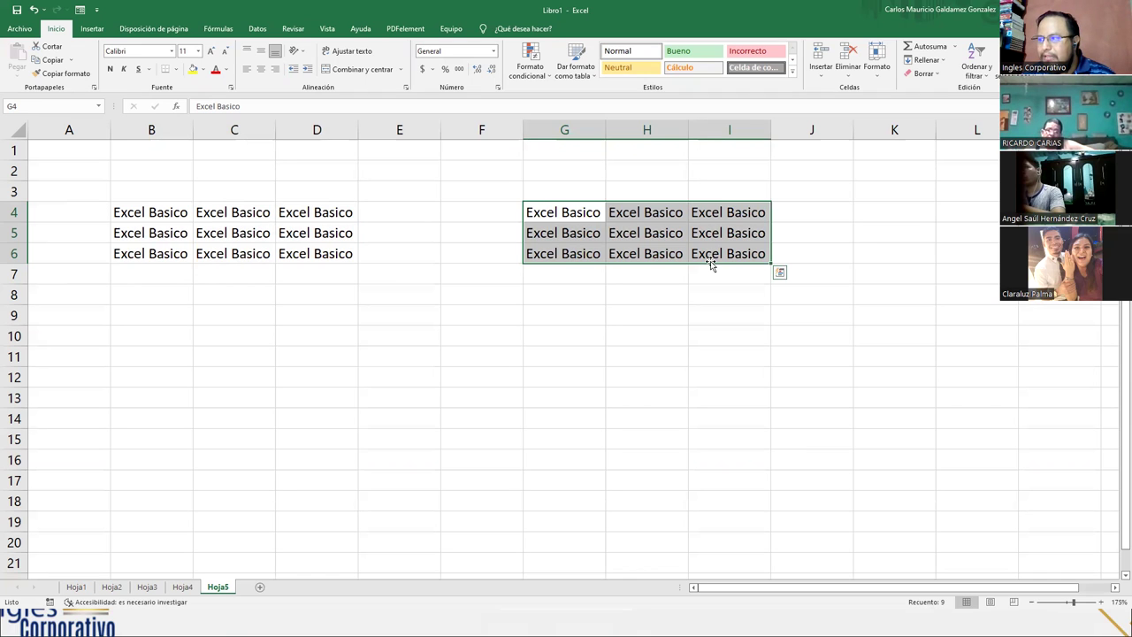
left_click_drag(712, 265, 711, 450)
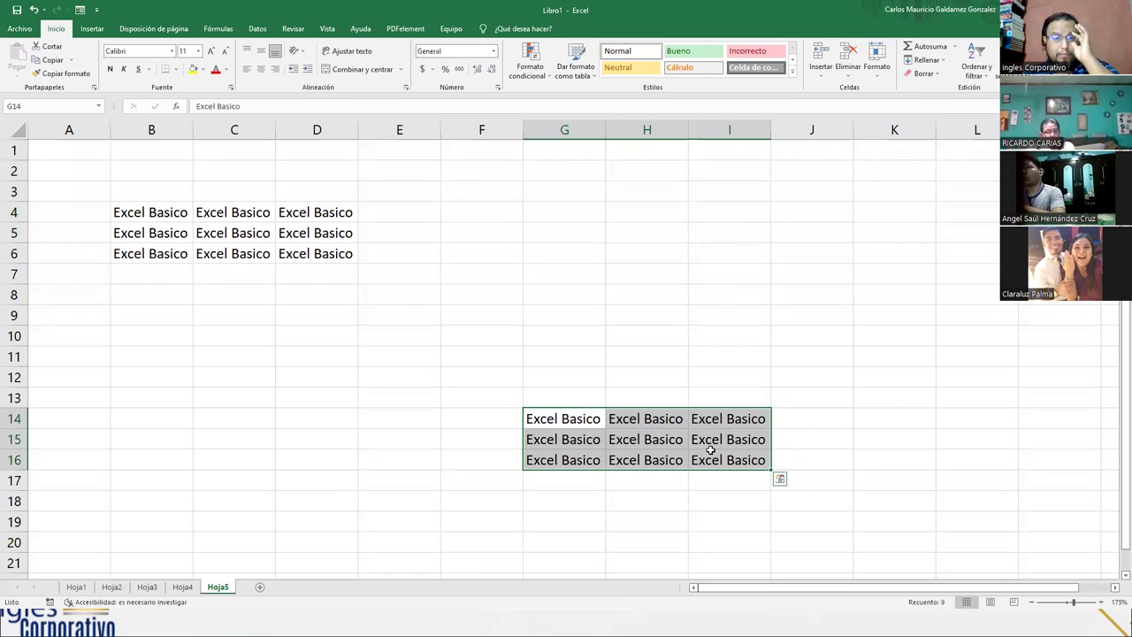
Step: Add a new worksheet after Hoja5 and enlarge its view to 130%
key("alt+Tab")
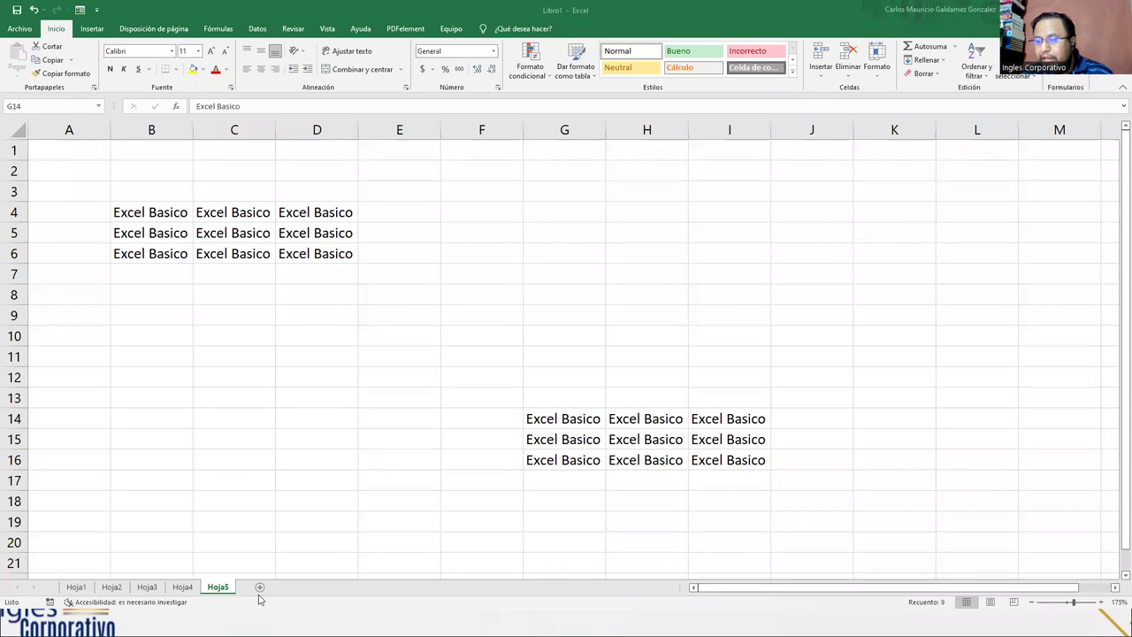
key("ctrl+a")
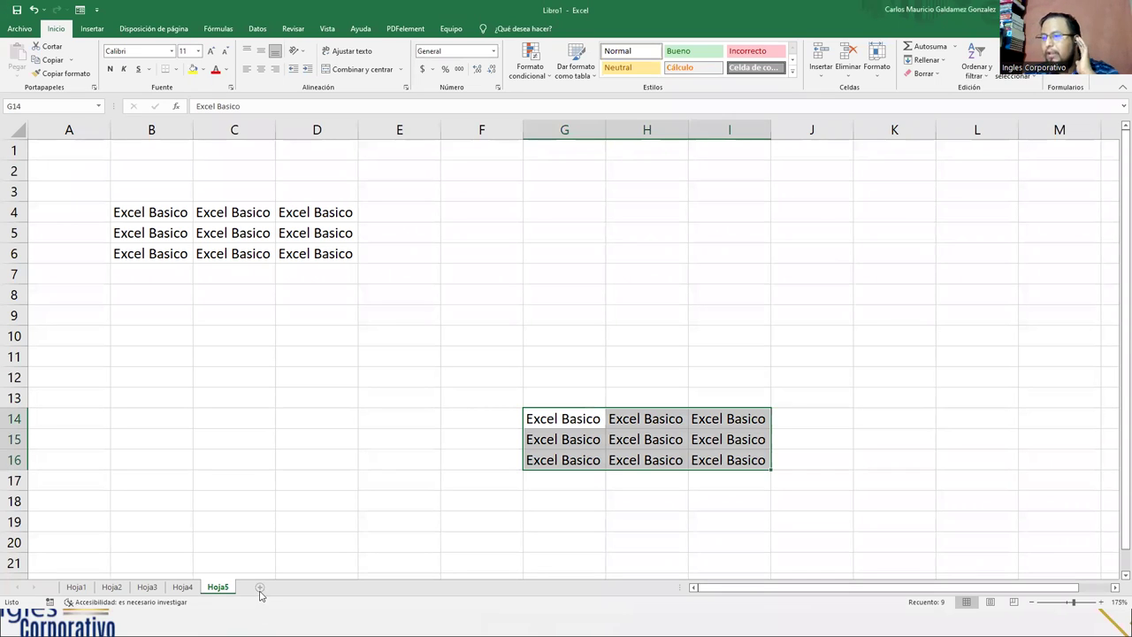
left_click(259, 587)
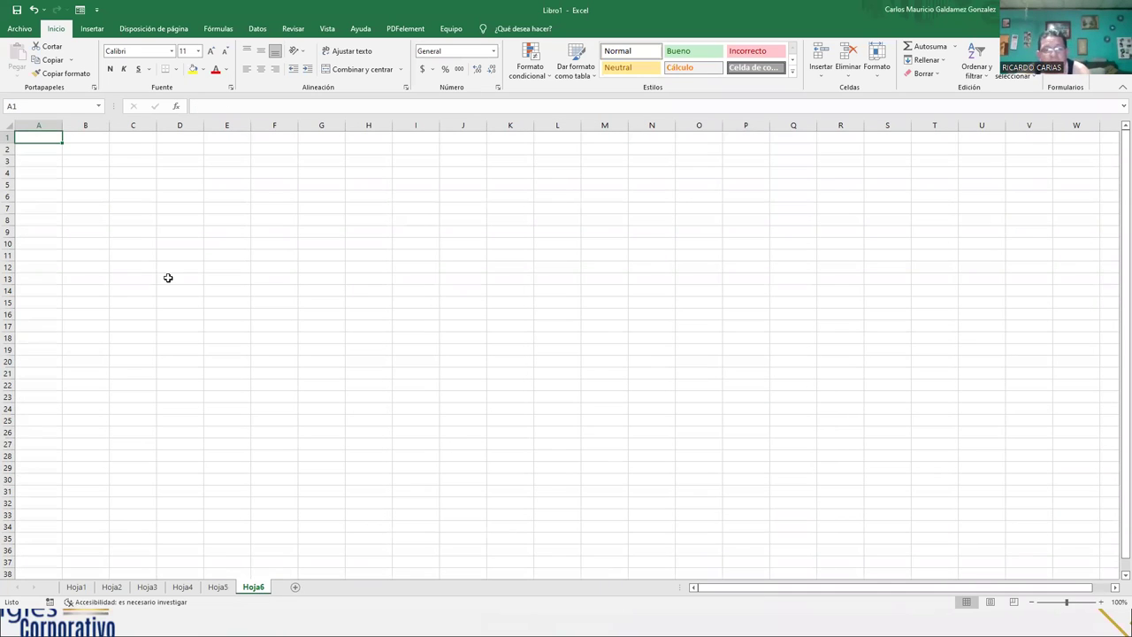
scroll(183, 297, "up", 2)
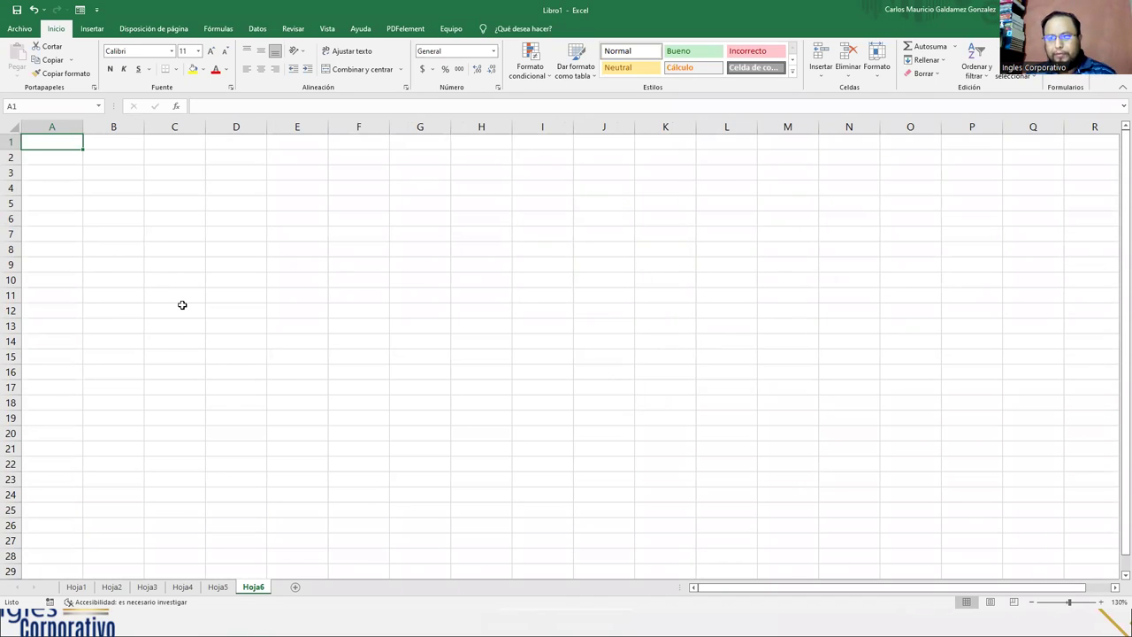
left_click(218, 586)
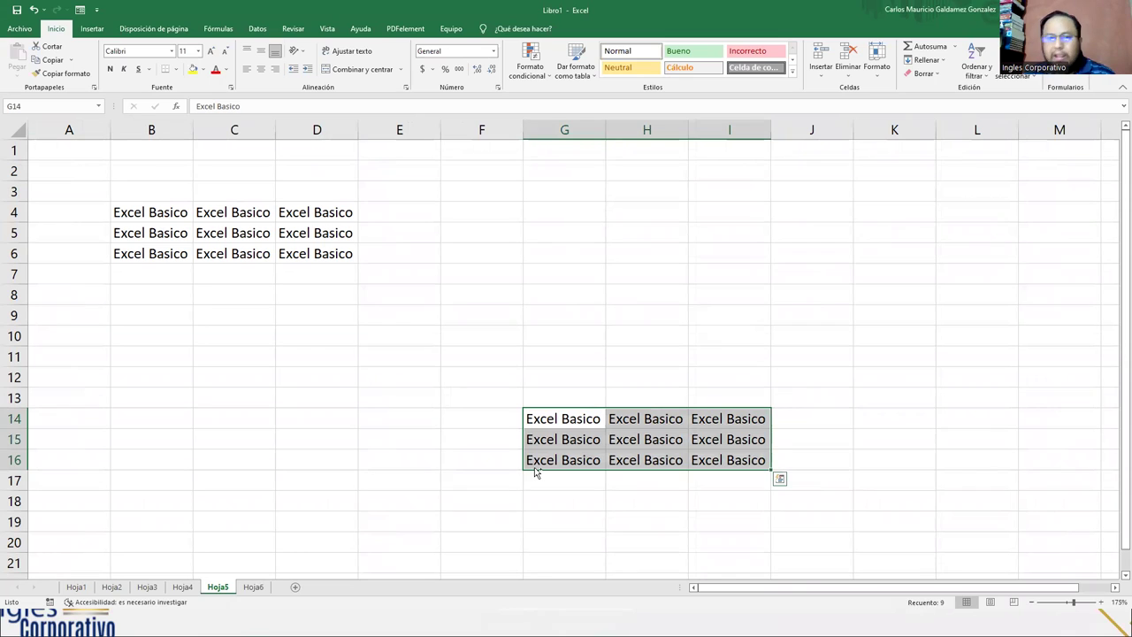
key("Escape")
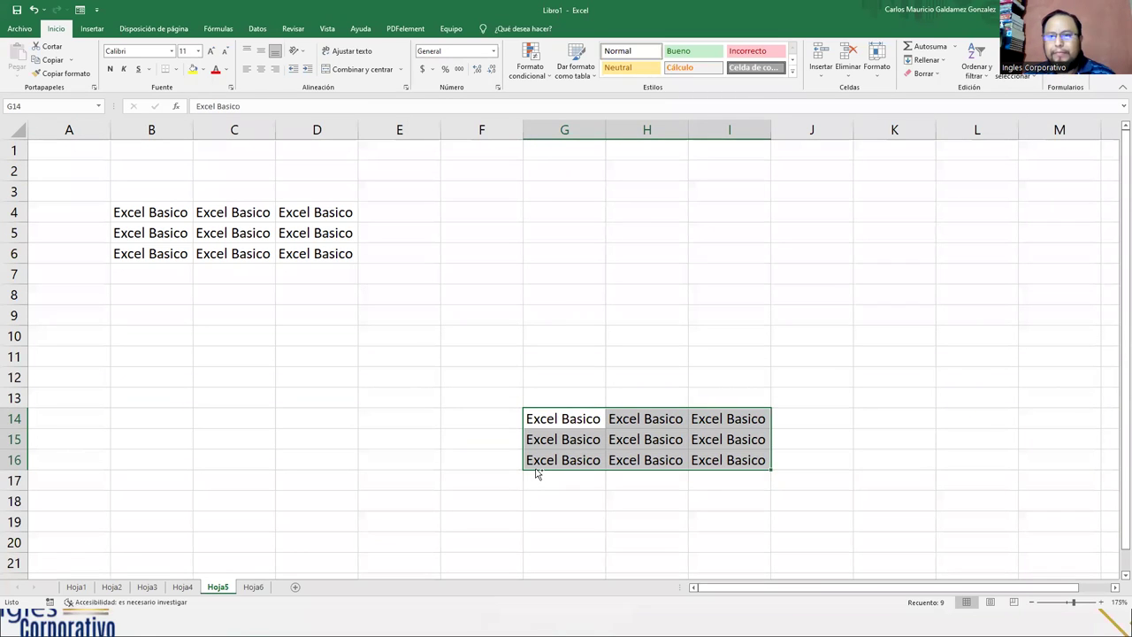
key("ctrl+q")
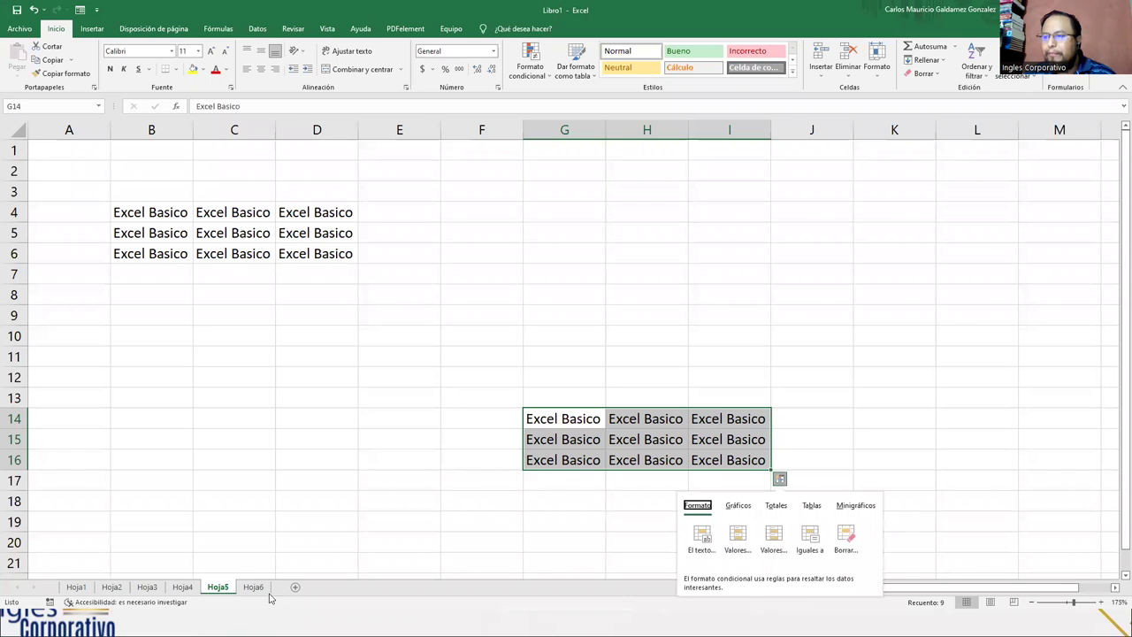
left_click(254, 587)
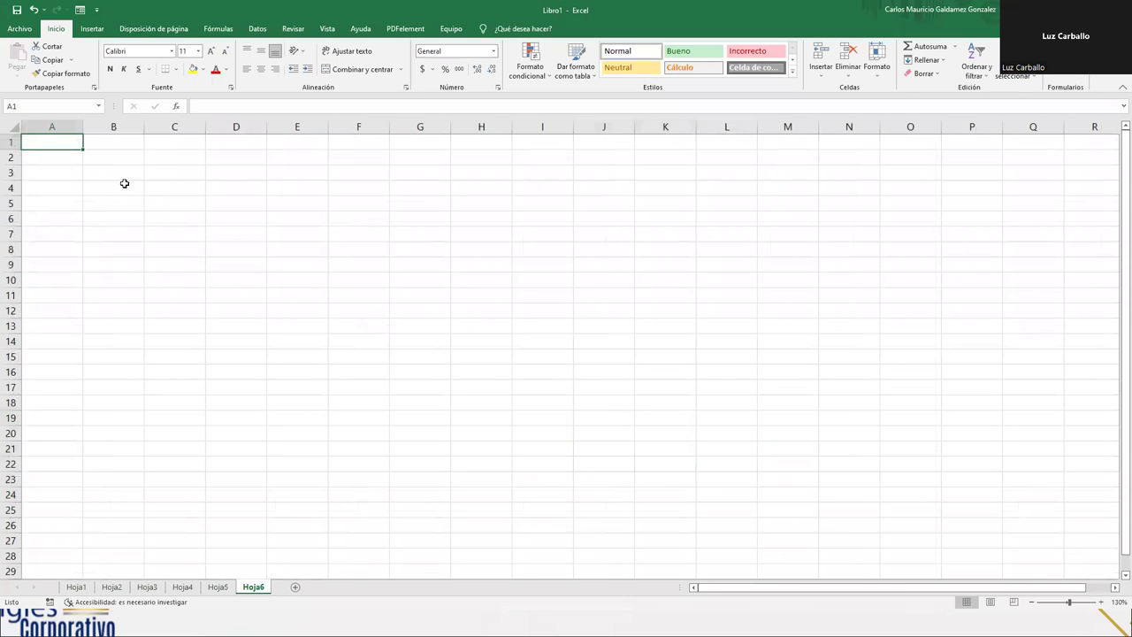
Step: Enter "Lunes" in cell B4 of Hoja6 and "Marte" in B5 below it
left_click(124, 183)
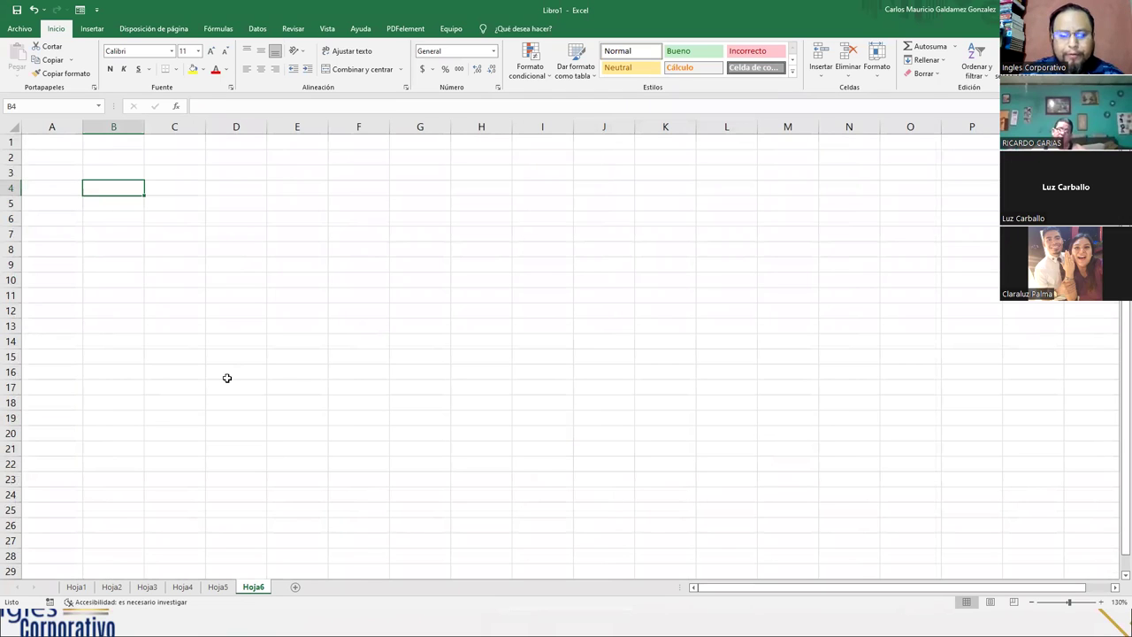
type("Lunes")
key("Return")
type("Marte")
key("Return")
key("Up")
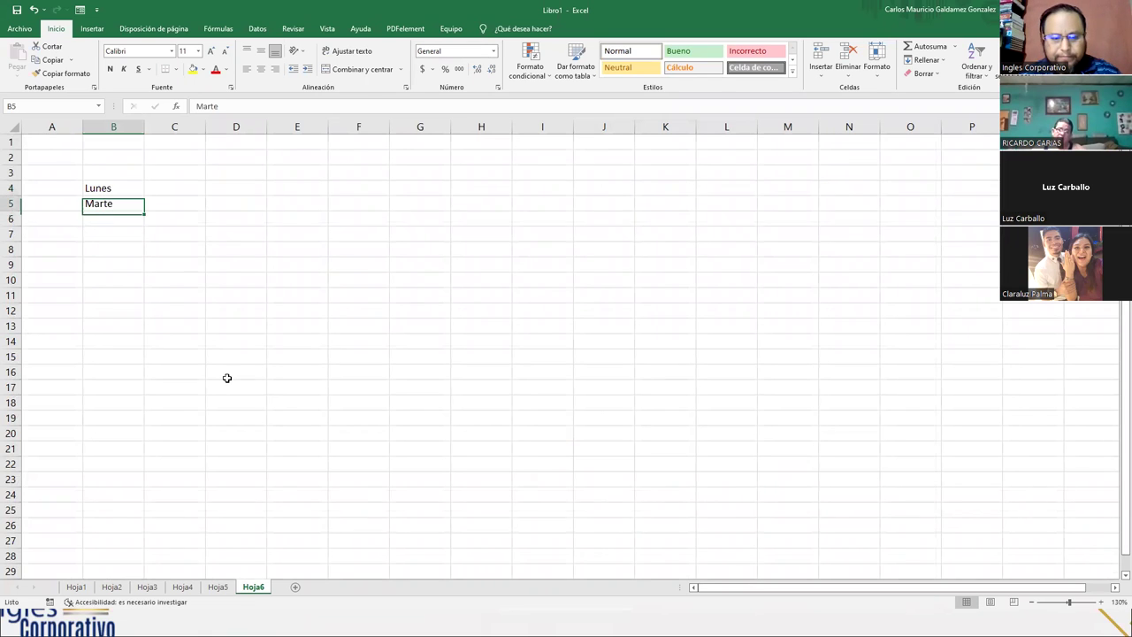
key("F2")
left_click(228, 377)
type("s")
key("Return")
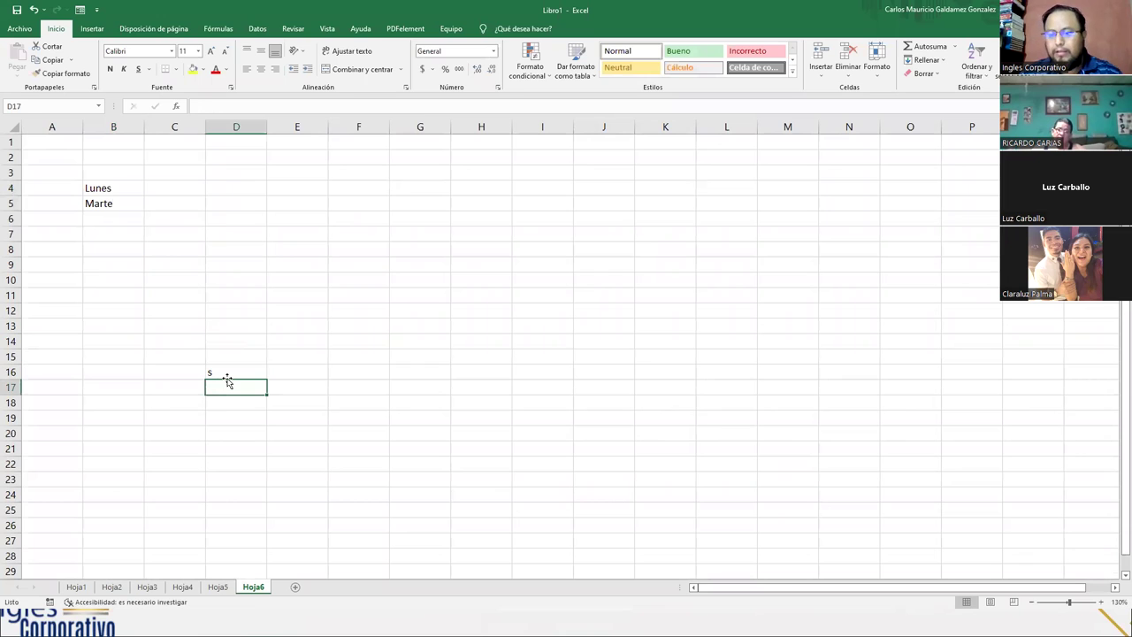
Step: Correct the entry in cell B5 to "Martes"
double_click(123, 206)
type("s")
key("Return")
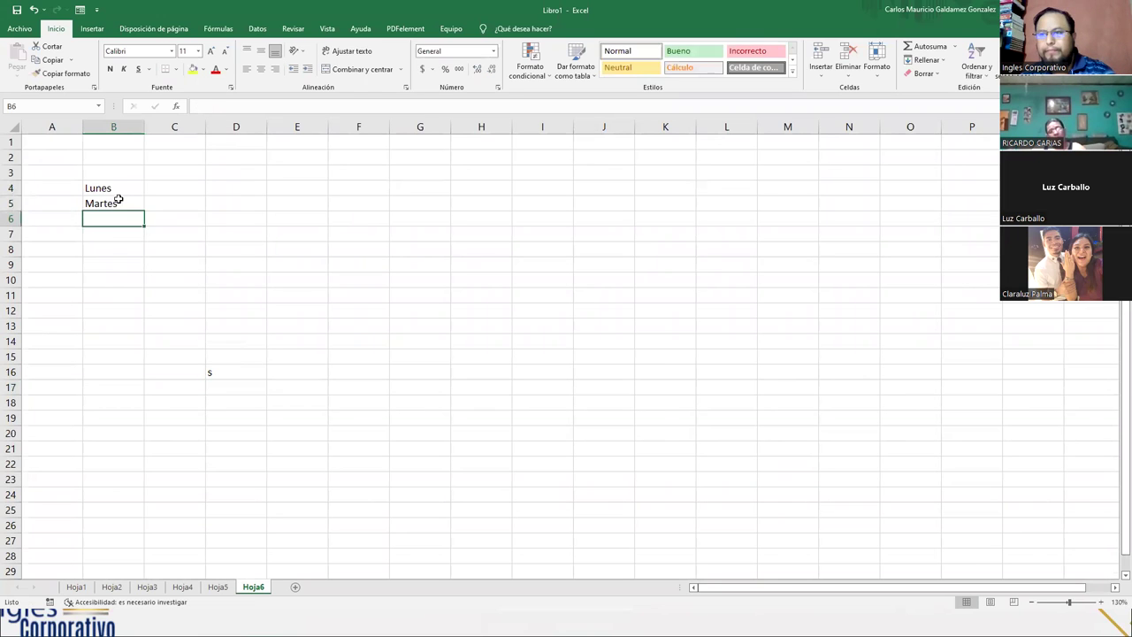
Step: Extend the weekday series from B4:B5 down to B10 and clear the stray "s" from D16
left_click_drag(114, 191, 123, 286)
left_click(139, 216)
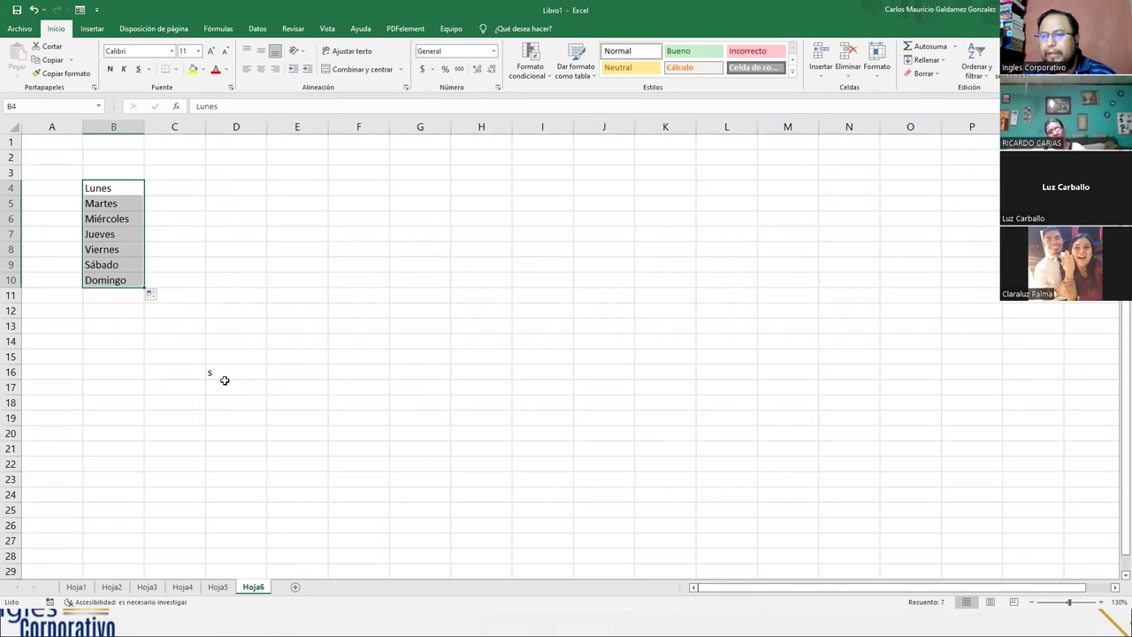
left_click(224, 381)
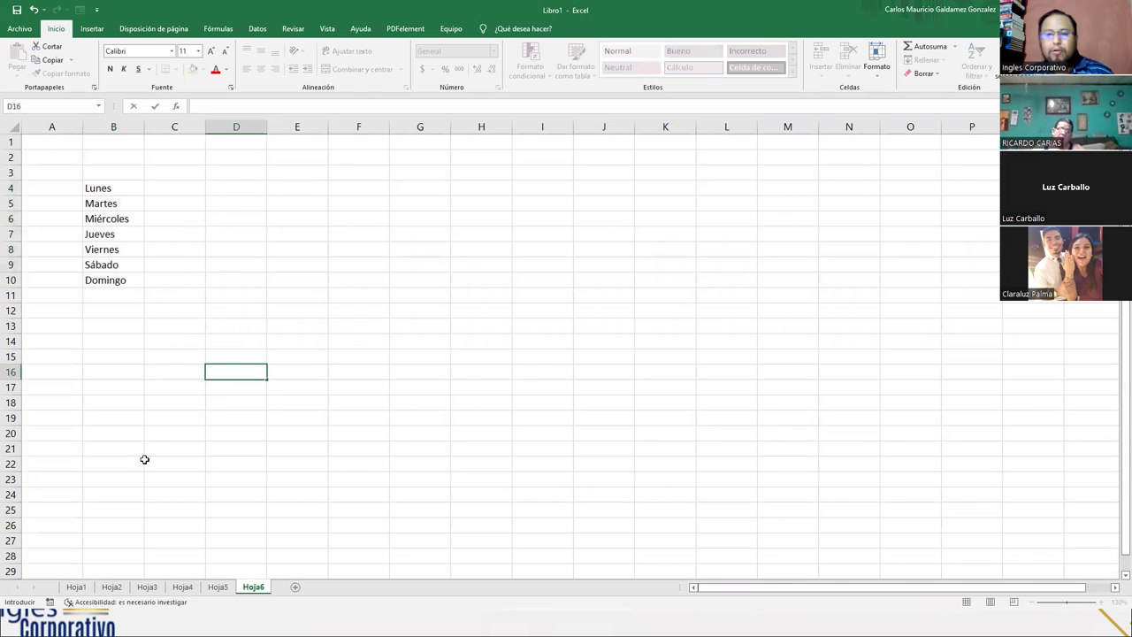
left_click(113, 369)
Step: Copy the weekday list B4:B10 and paste it transposed as a row starting at G4
left_click_drag(89, 189, 108, 280)
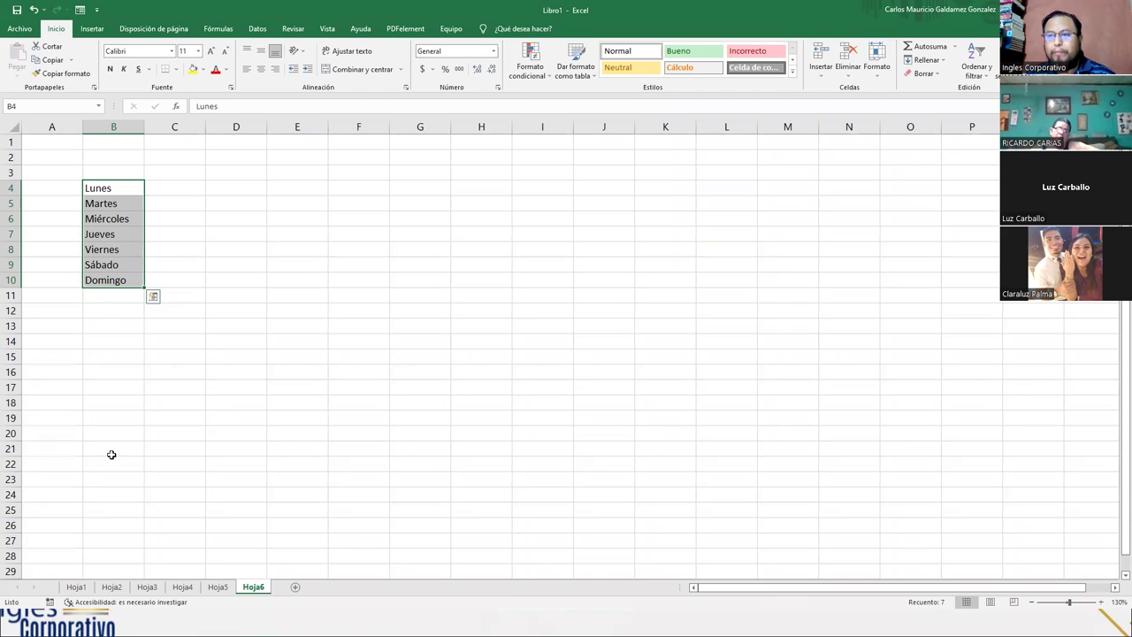
left_click_drag(104, 186, 114, 277)
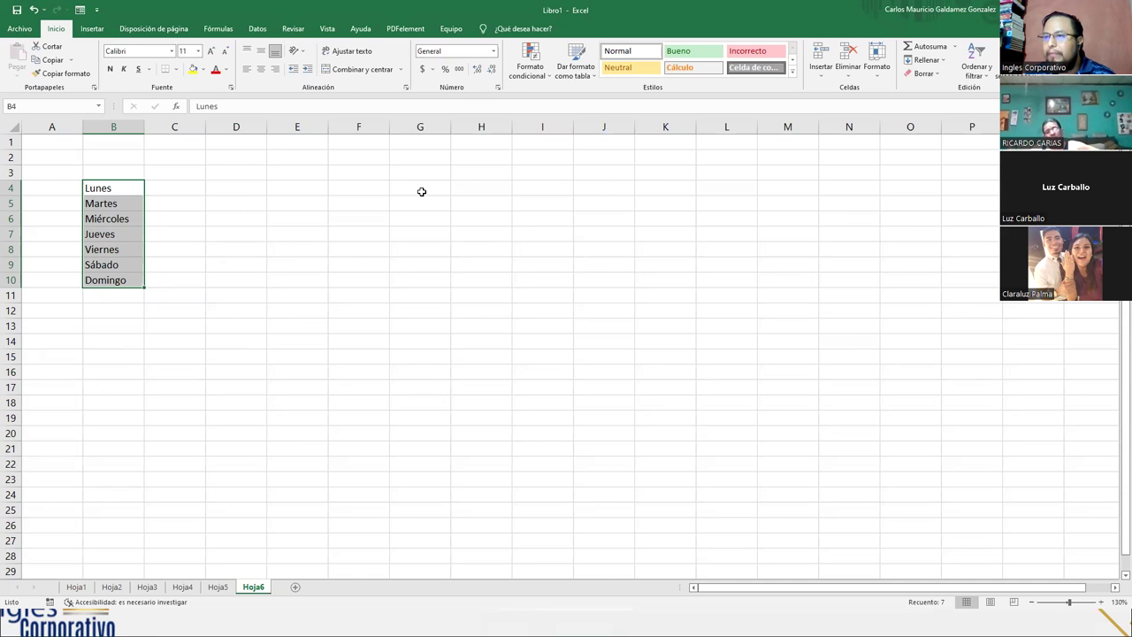
left_click(71, 59)
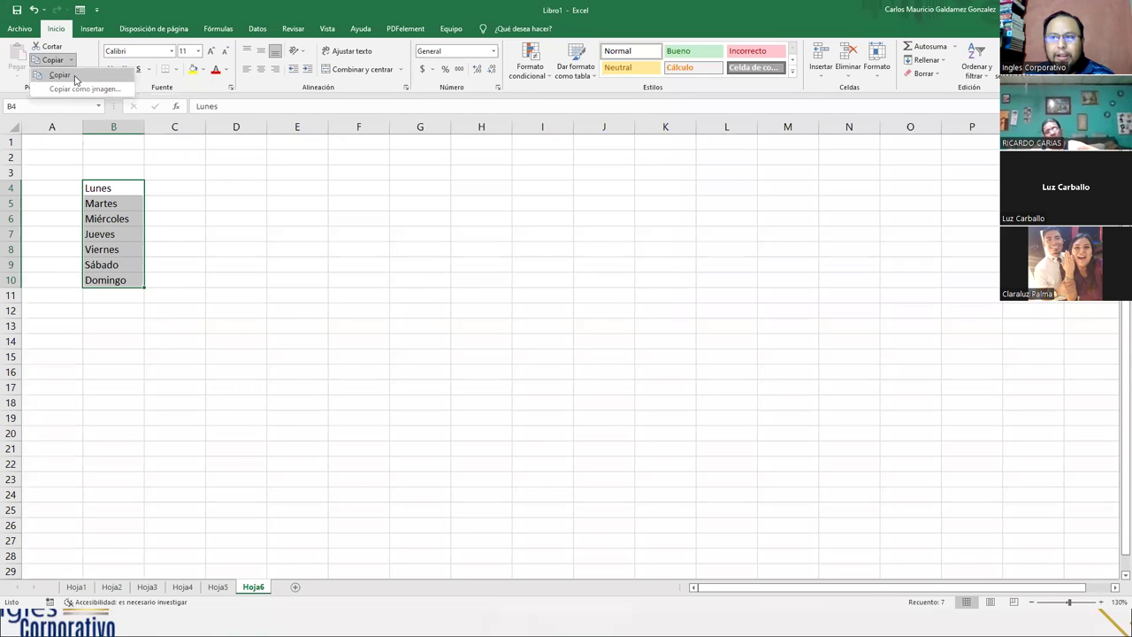
left_click(60, 75)
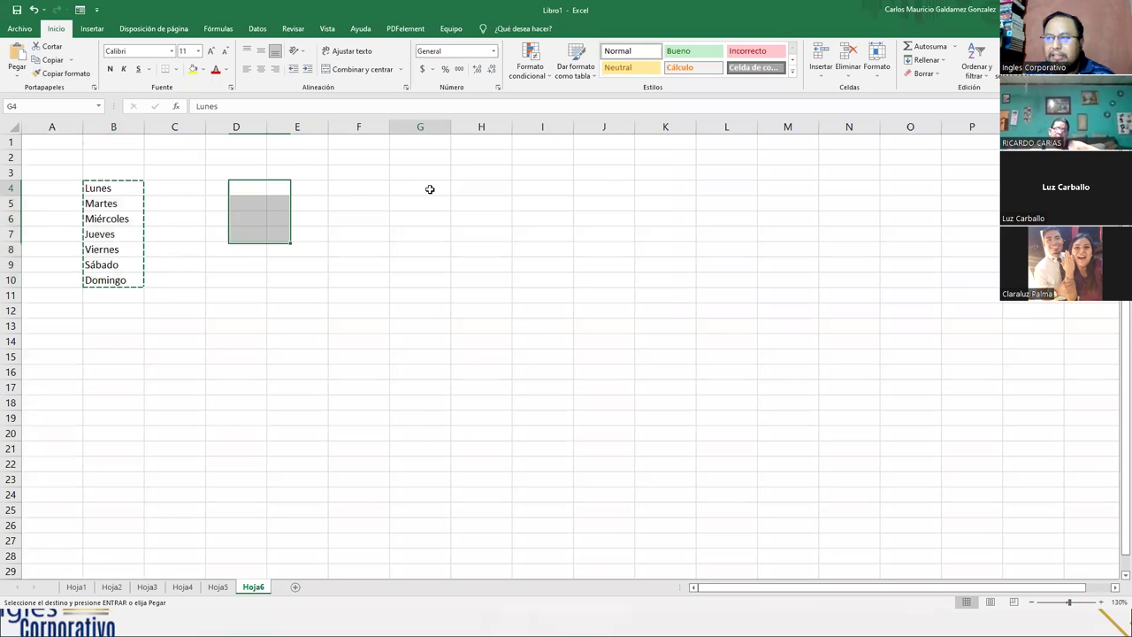
right_click(430, 188)
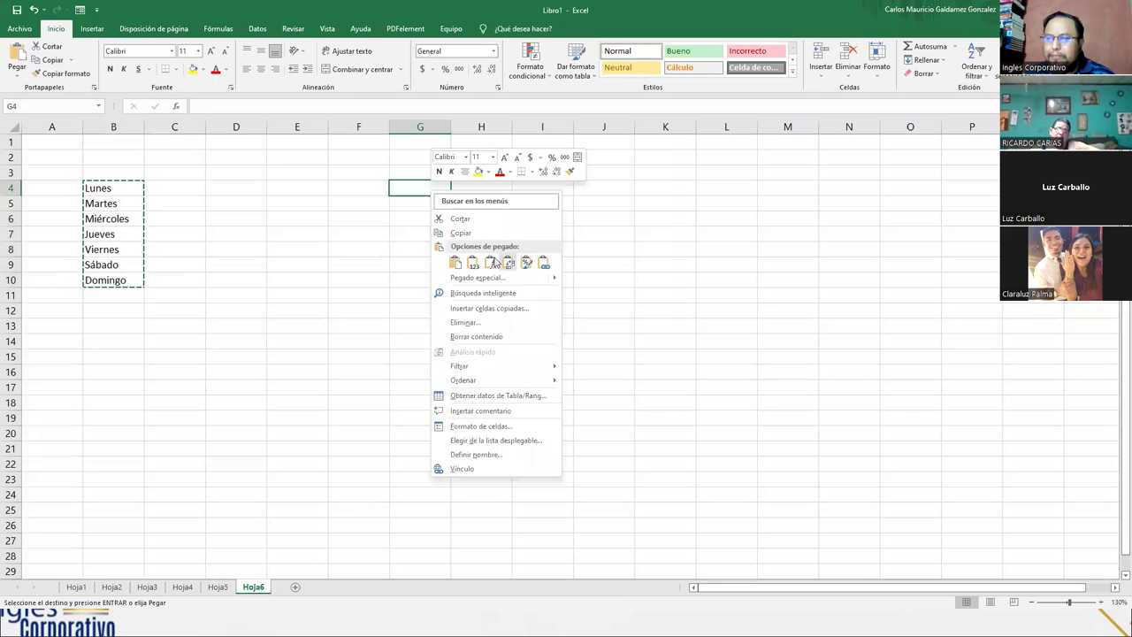
mouse_move(555, 280)
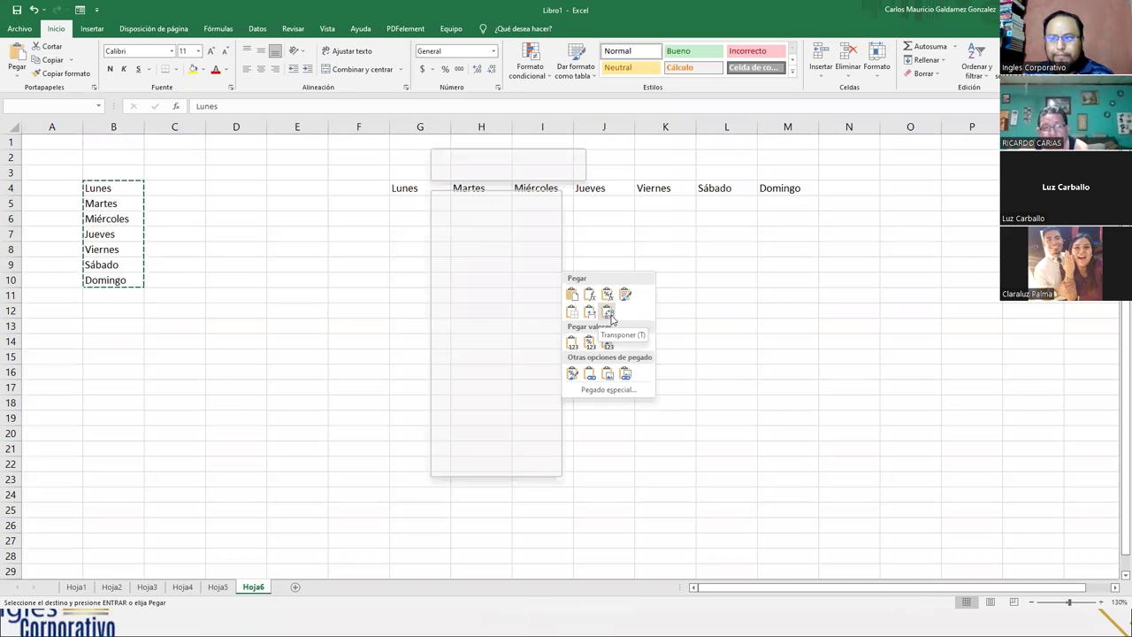
left_click(608, 314)
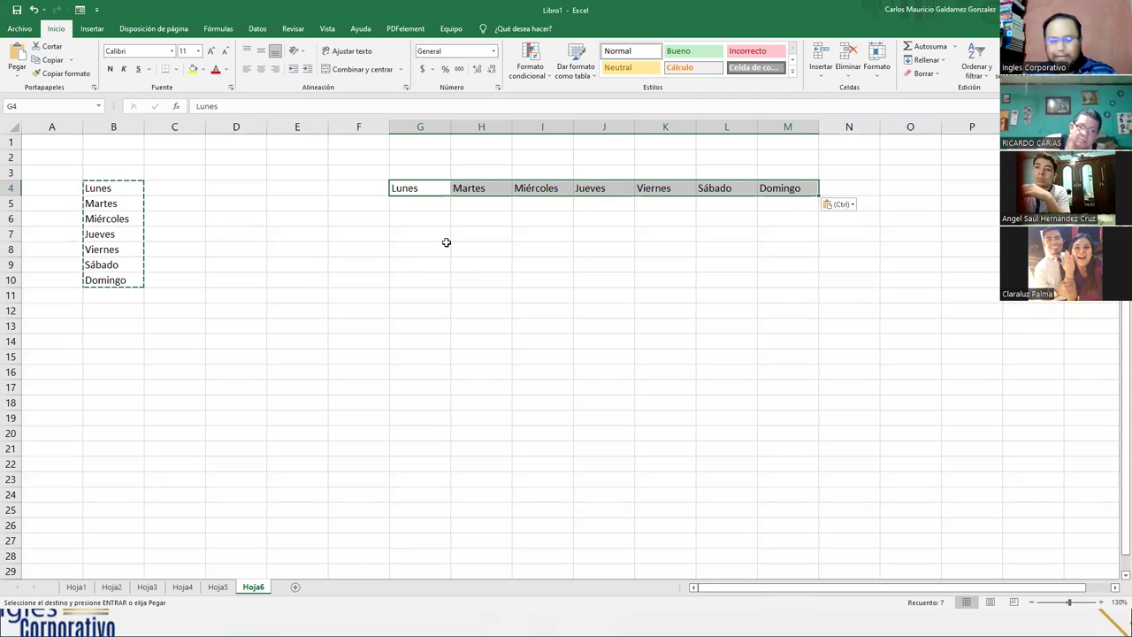
Step: End copy mode and format B4:B10 as bold, italic and underlined in the Barlow Condensed Light font
left_click(94, 188)
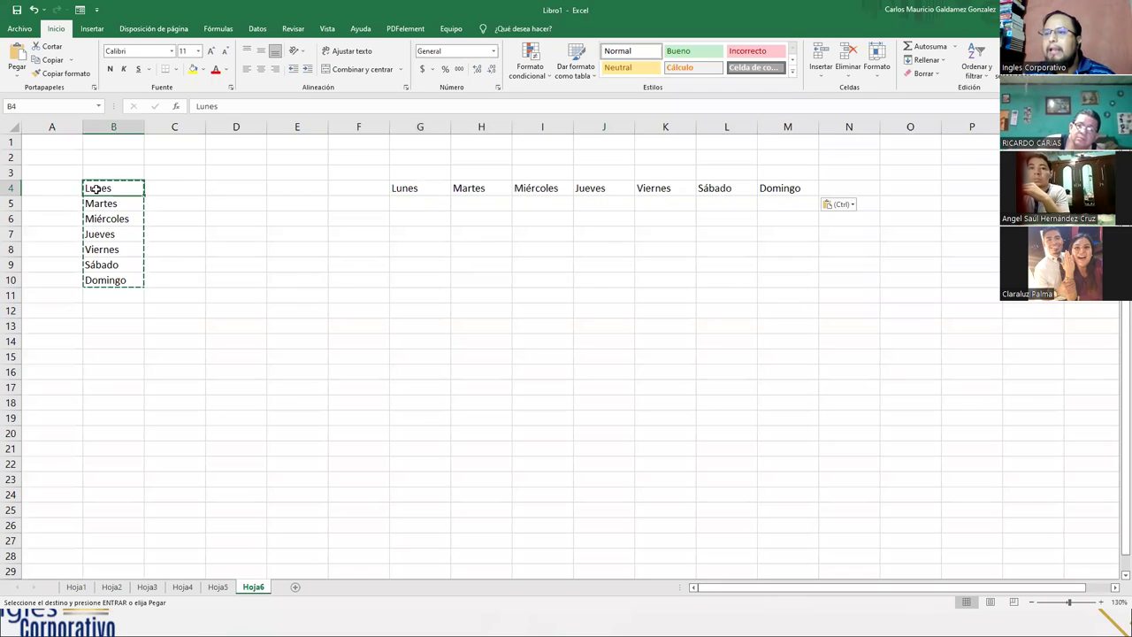
key("Escape")
left_click_drag(95, 189, 112, 279)
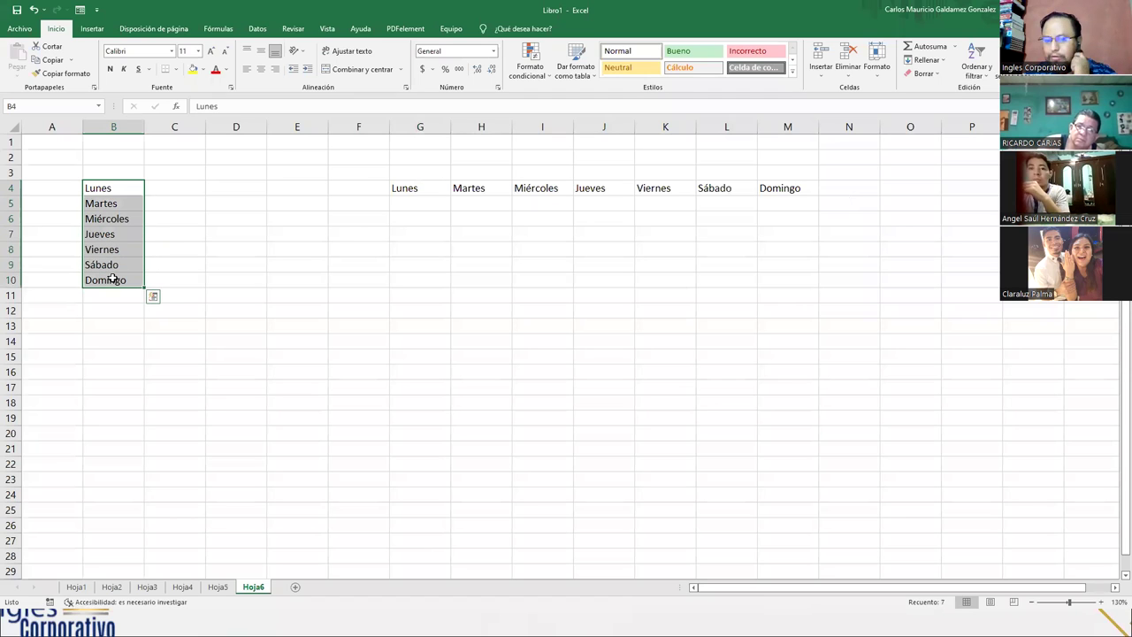
left_click(111, 72)
left_click(124, 69)
left_click(138, 69)
left_click(171, 52)
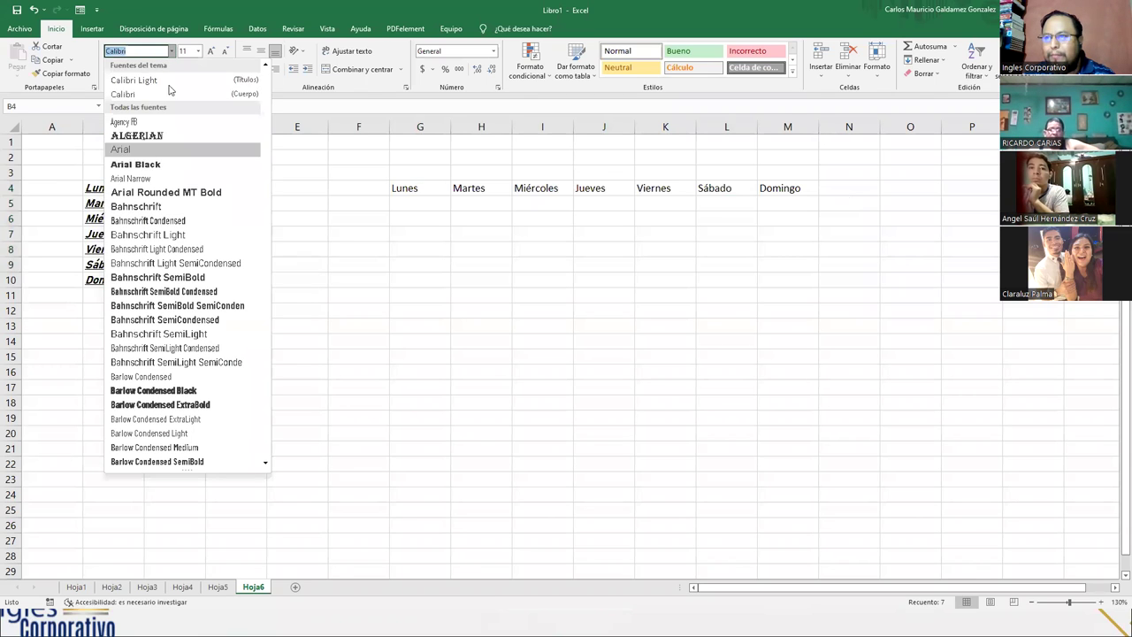
left_click(151, 433)
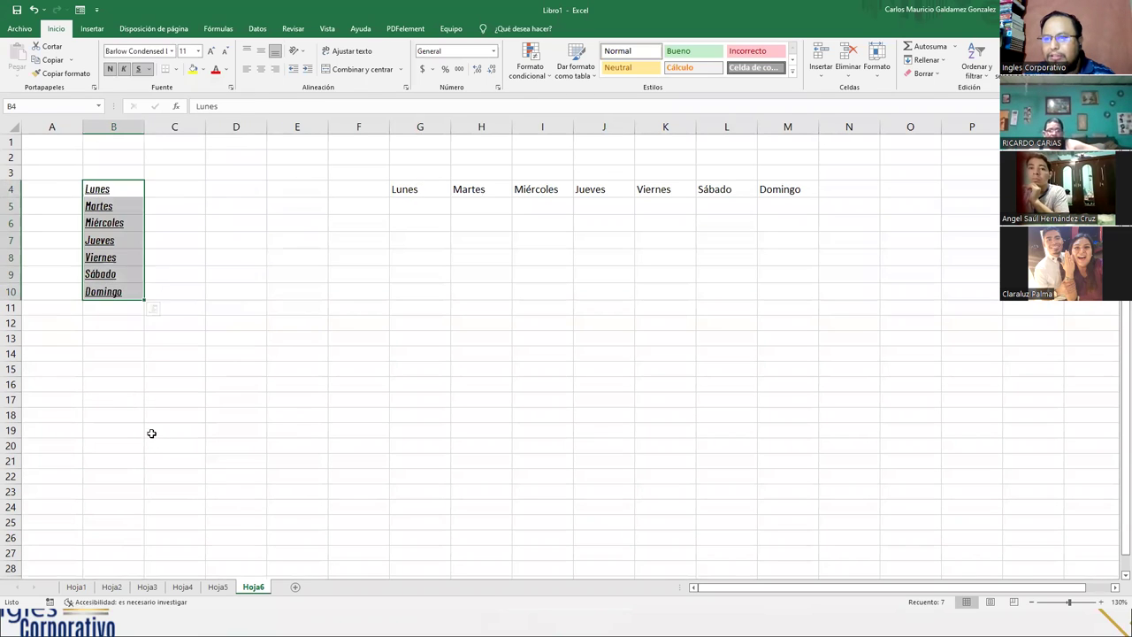
Step: Increase the font size of the weekday list B4:B10 to 14 and center its text horizontally
left_click(210, 51)
left_click(211, 50)
left_click(261, 69)
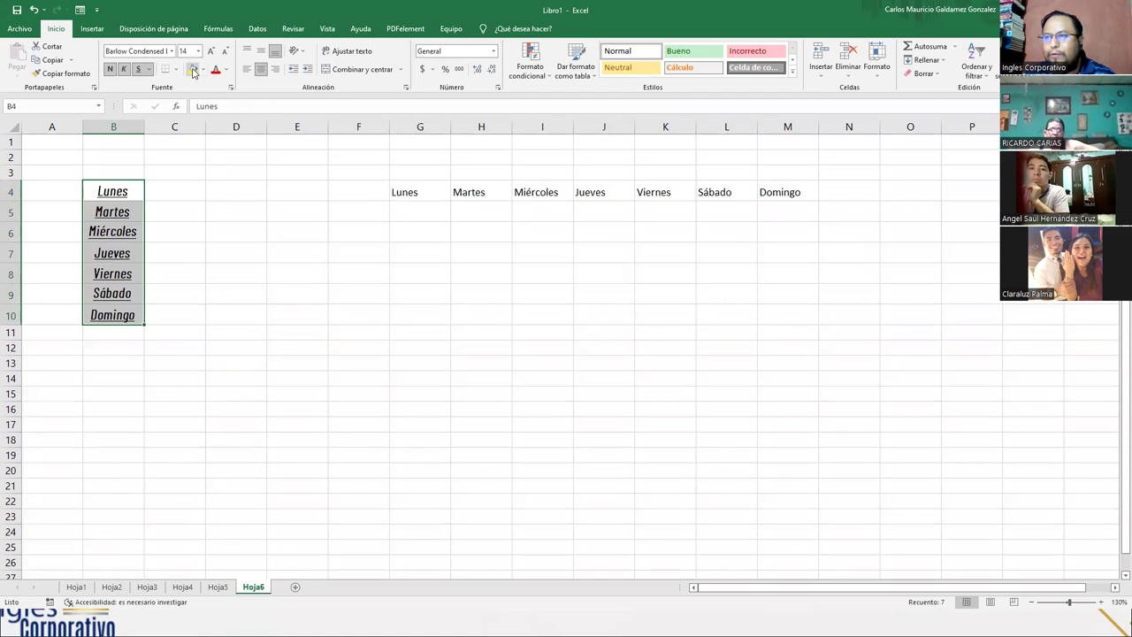
Step: Format B4:B10 with dark red text, a light green fill and borders around all cells
left_click(193, 69)
left_click(215, 69)
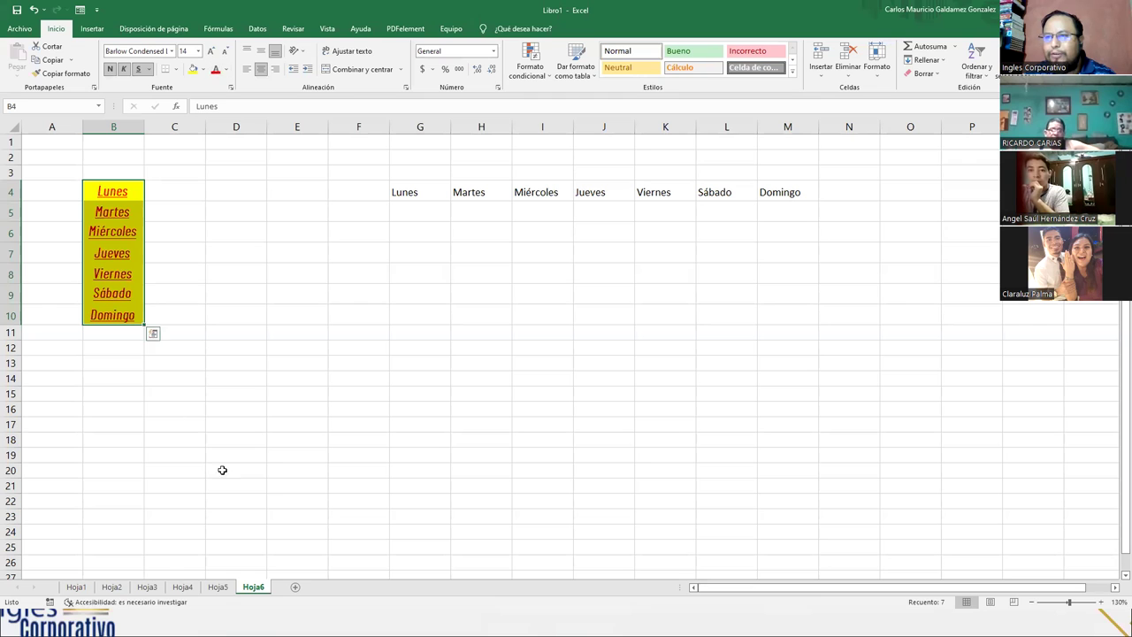
left_click(225, 70)
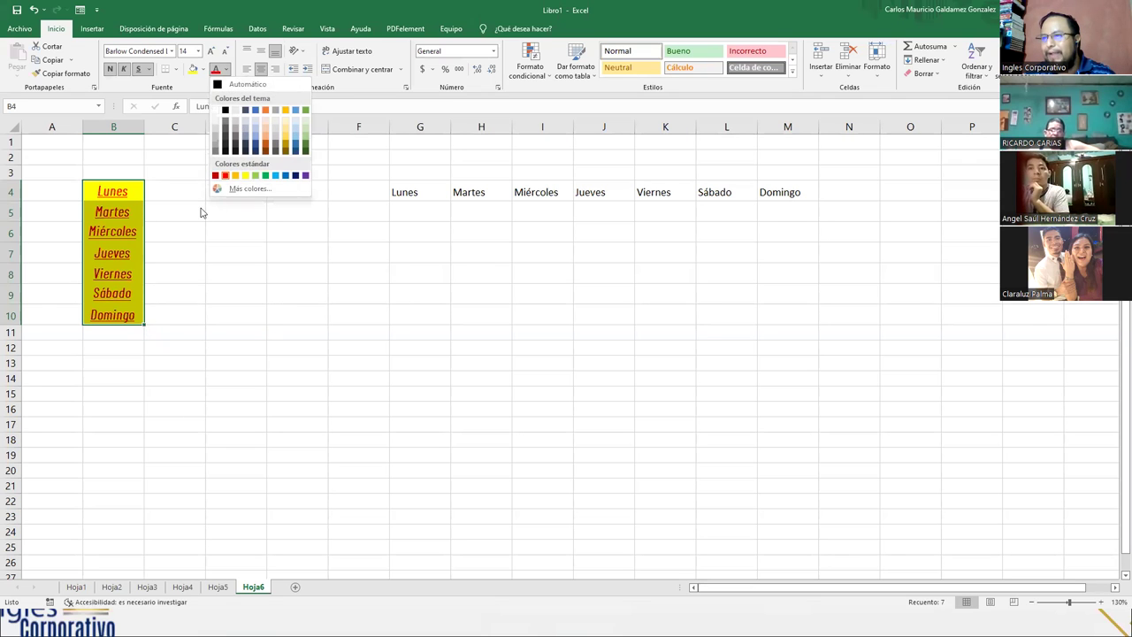
left_click(218, 174)
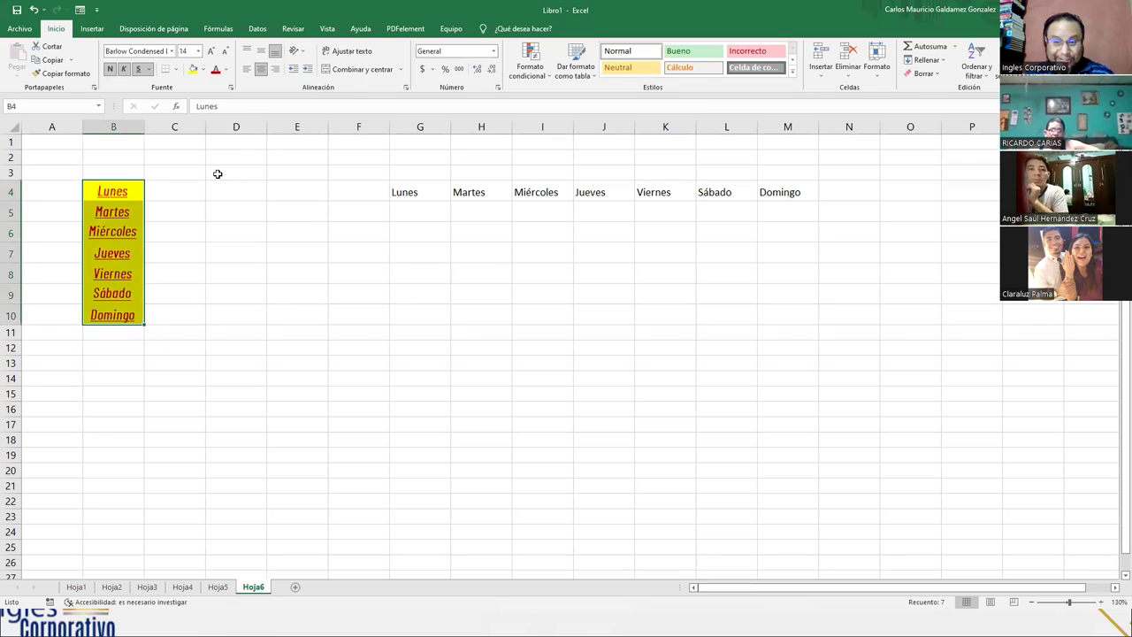
left_click(202, 71)
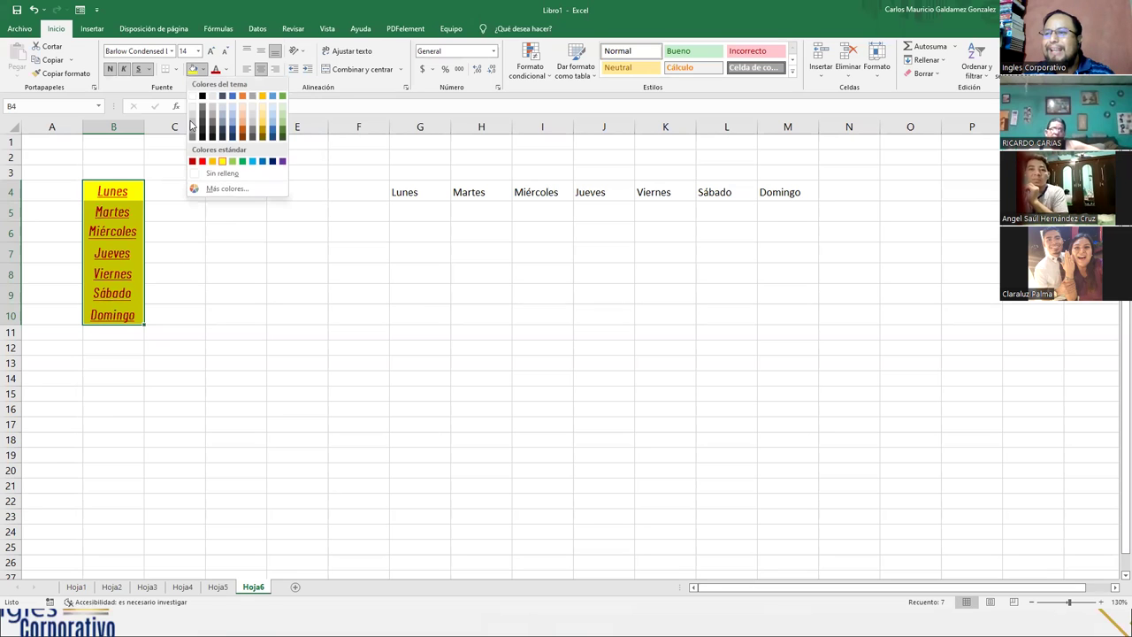
left_click(233, 162)
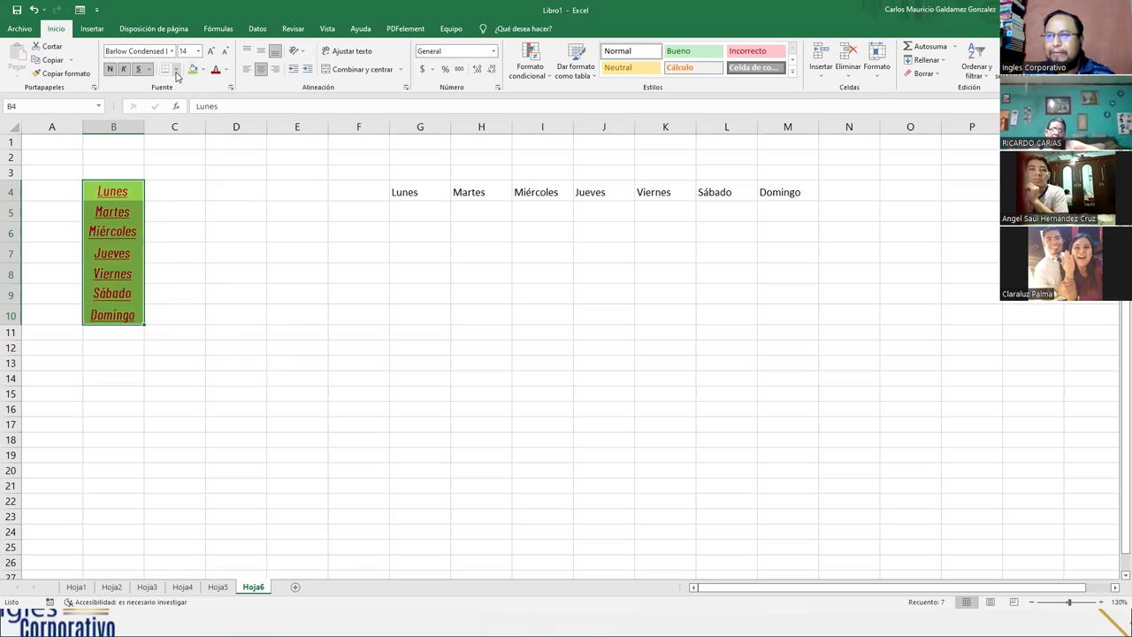
left_click(177, 71)
left_click(182, 171)
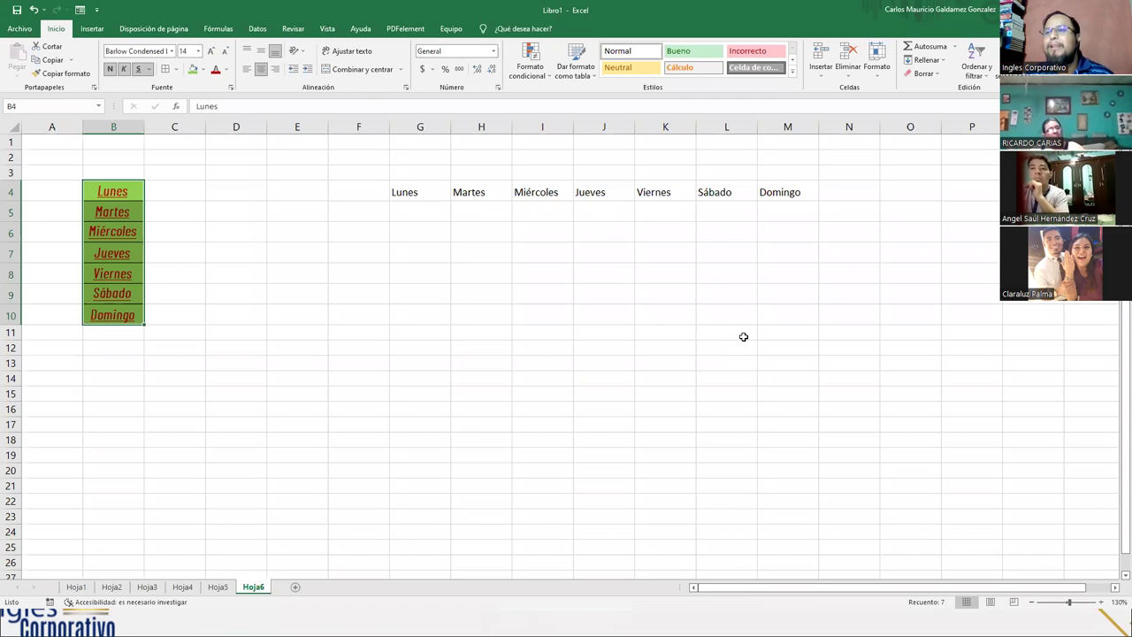
Step: Copy the formatted weekday list B4:B10, preview the paste options, and paste only its values starting at G6
left_click_drag(125, 200, 97, 313)
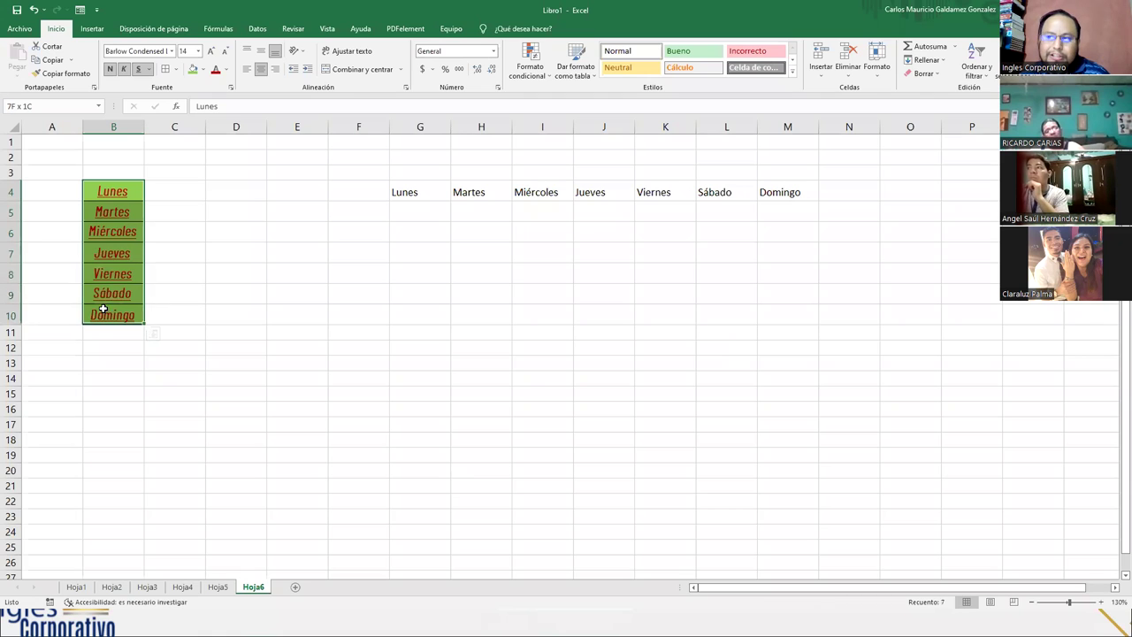
left_click(73, 60)
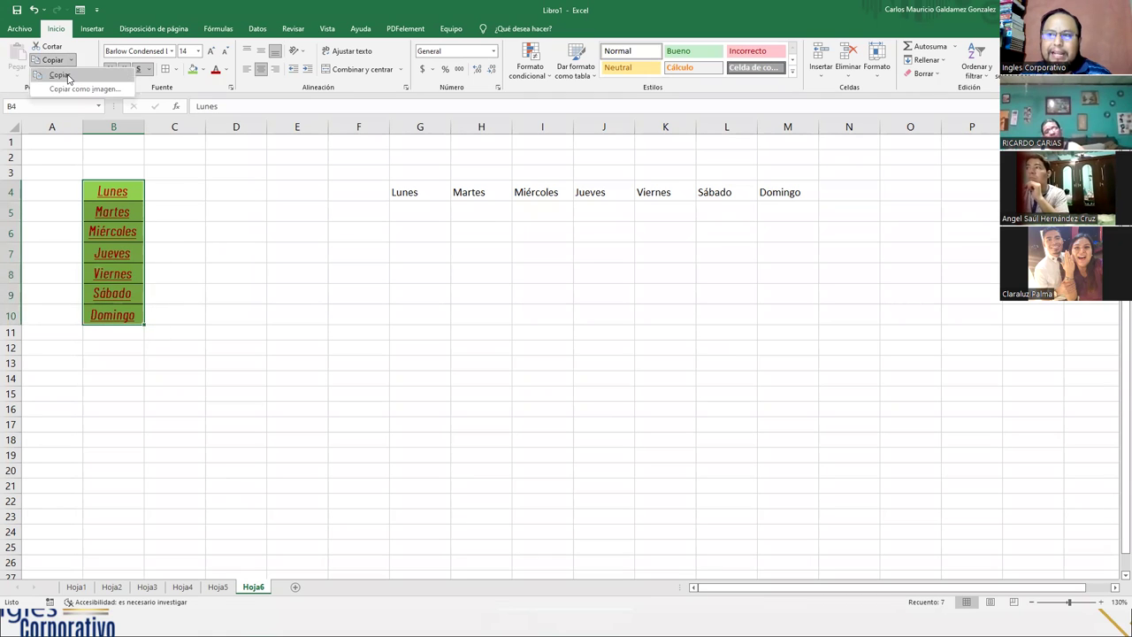
left_click(67, 78)
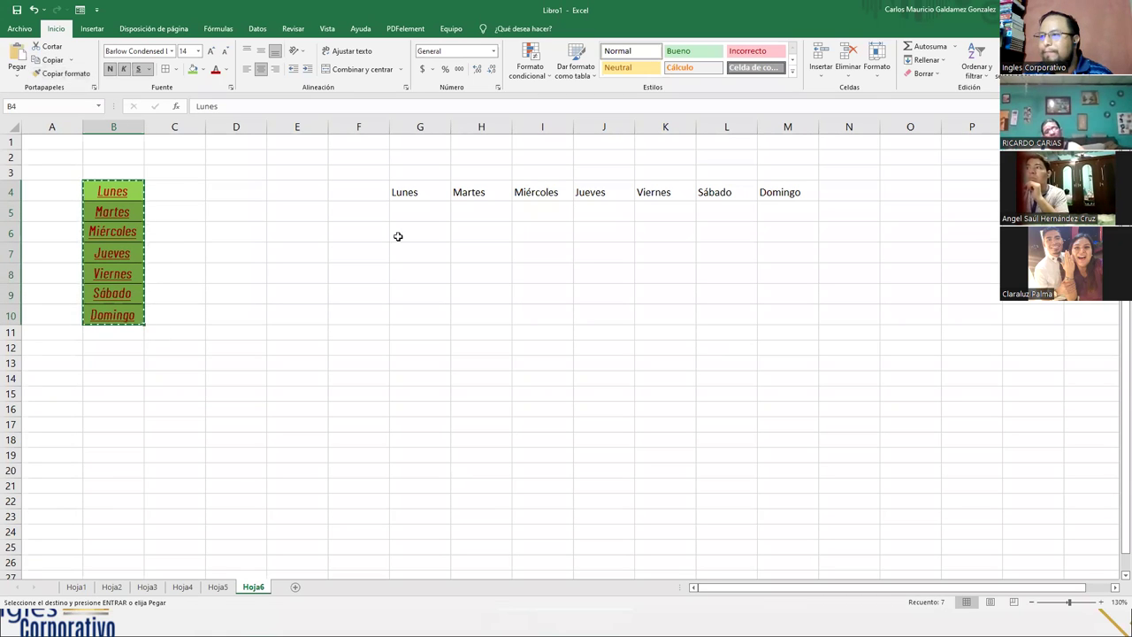
left_click(407, 235)
right_click(407, 235)
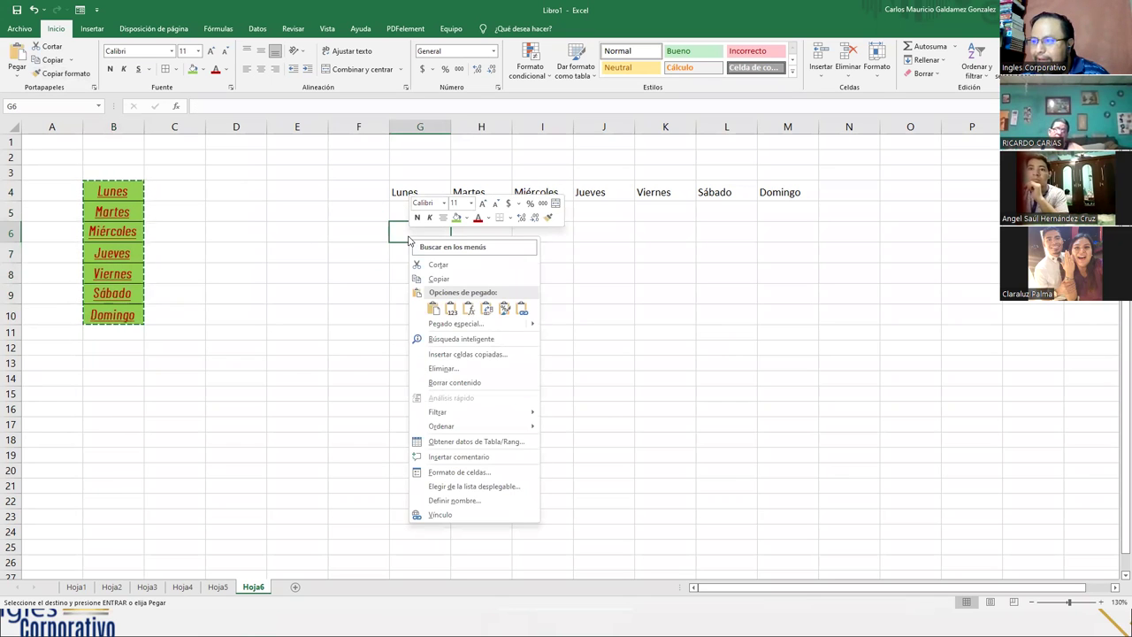
left_click(436, 309)
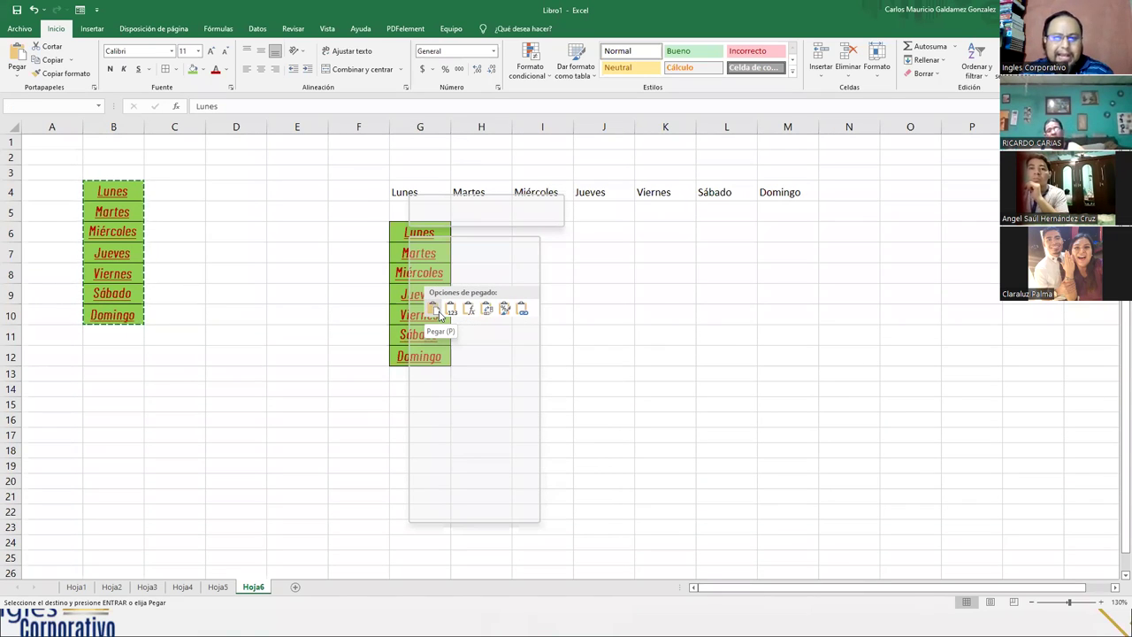
left_click(451, 311)
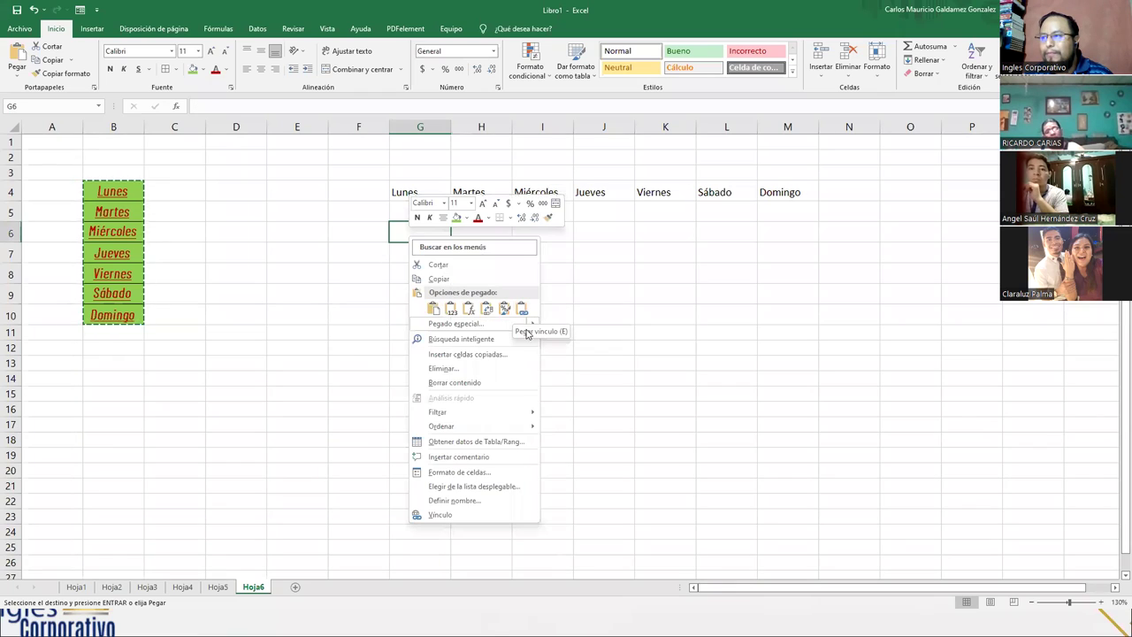
mouse_move(535, 324)
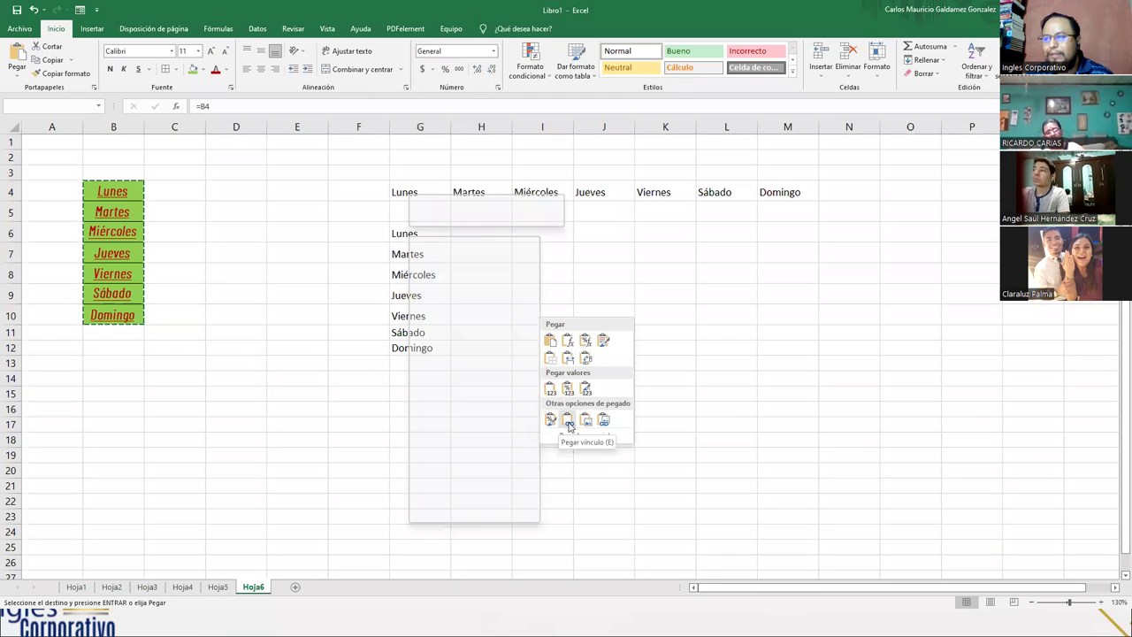
left_click(558, 354)
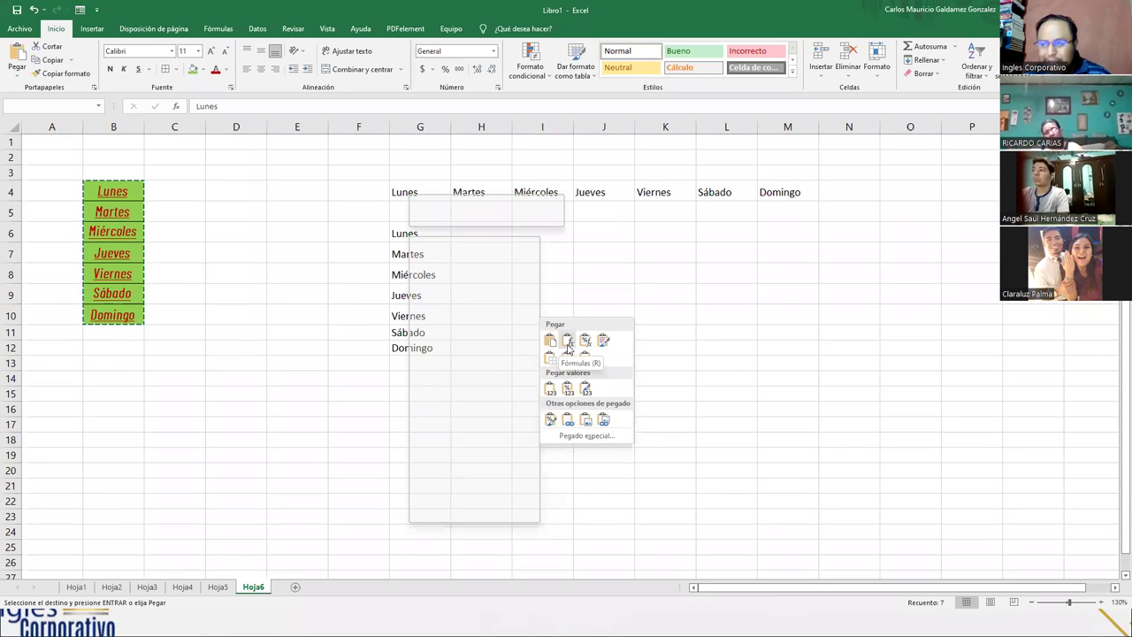
right_click(400, 234)
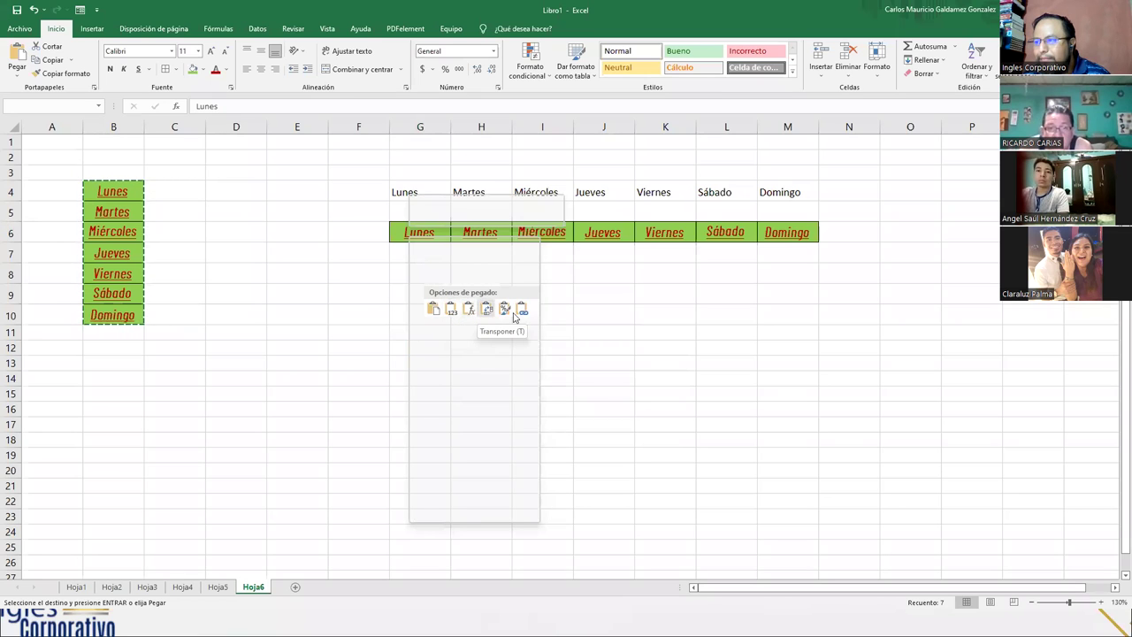
left_click(450, 316)
left_click(400, 332)
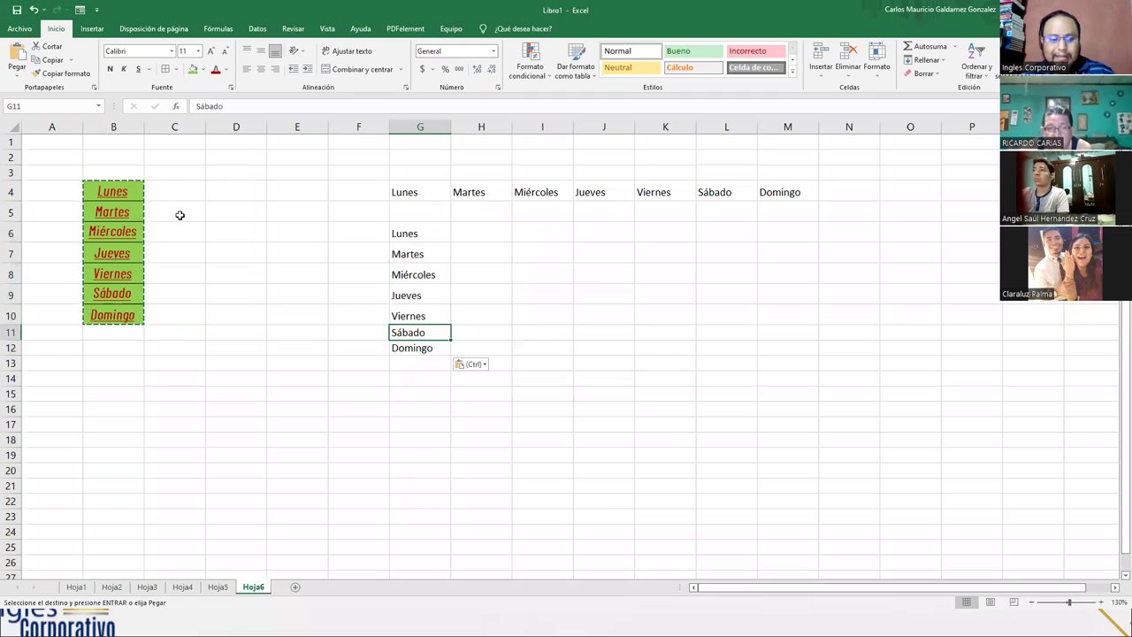
key("Escape")
Step: Compare the font and formatting of the source list B4:B10 with the values-only list G6:G12
left_click(130, 194)
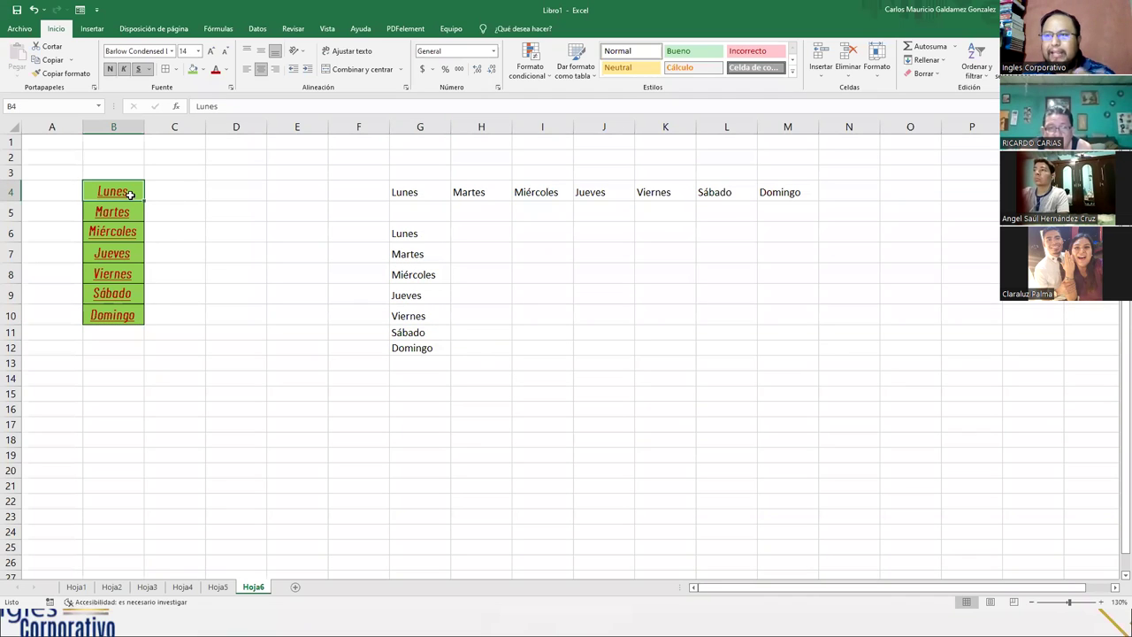
left_click(422, 232)
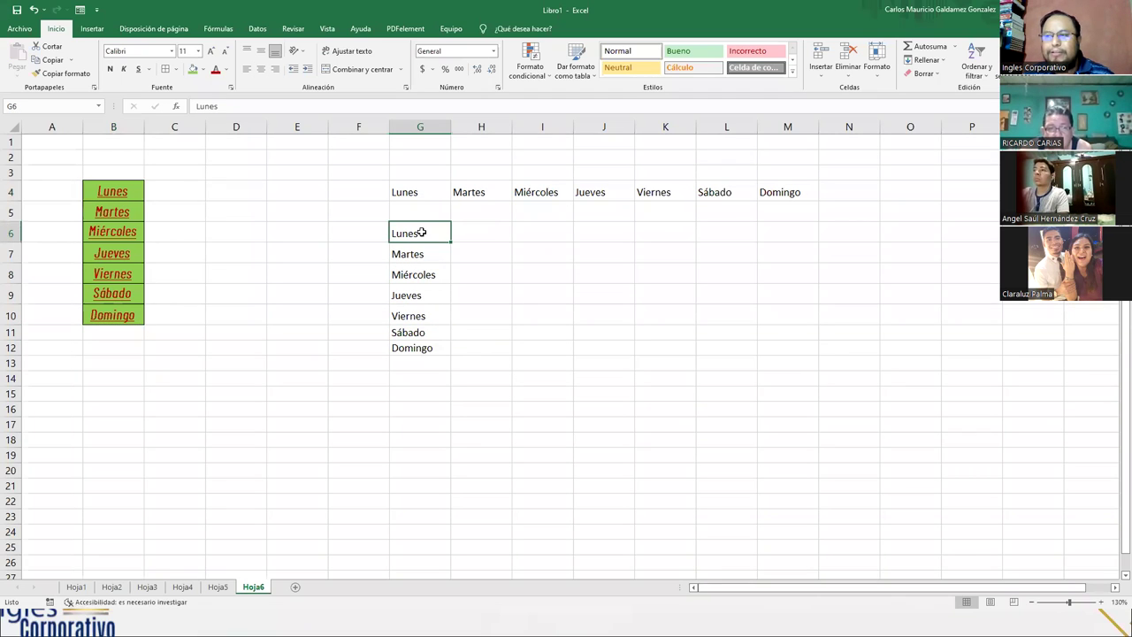
left_click(110, 196)
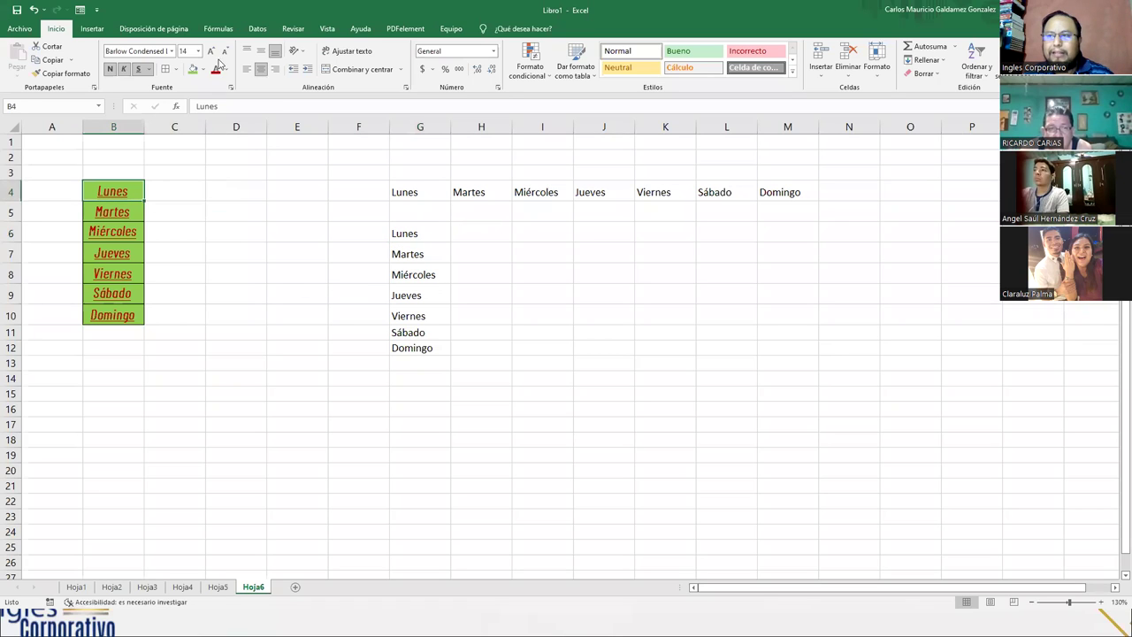
left_click(185, 50)
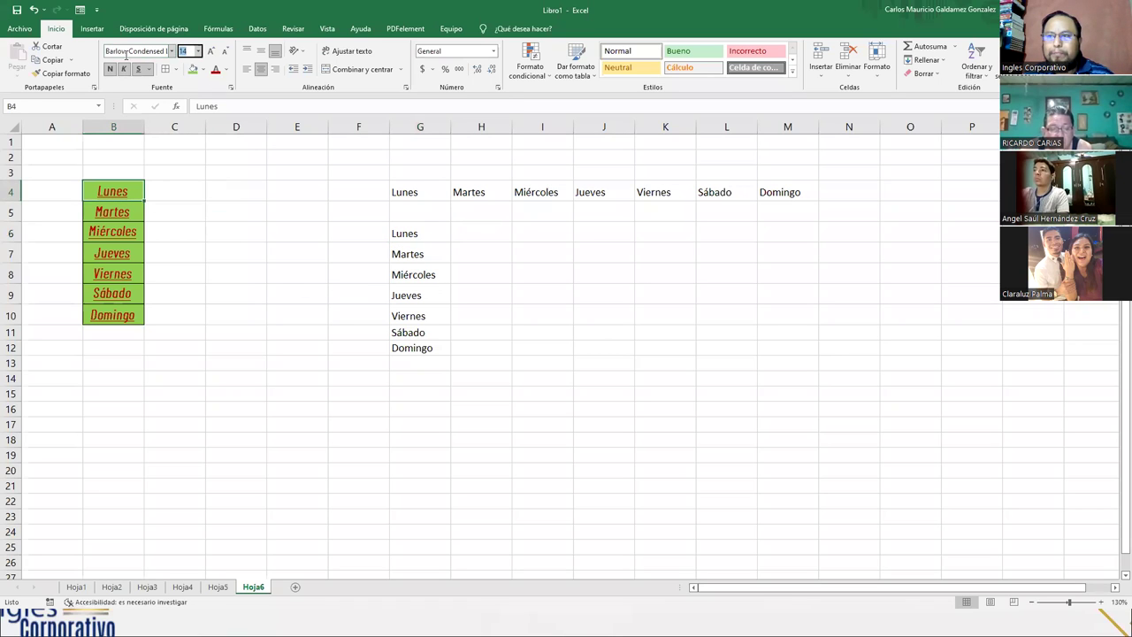
left_click(402, 236)
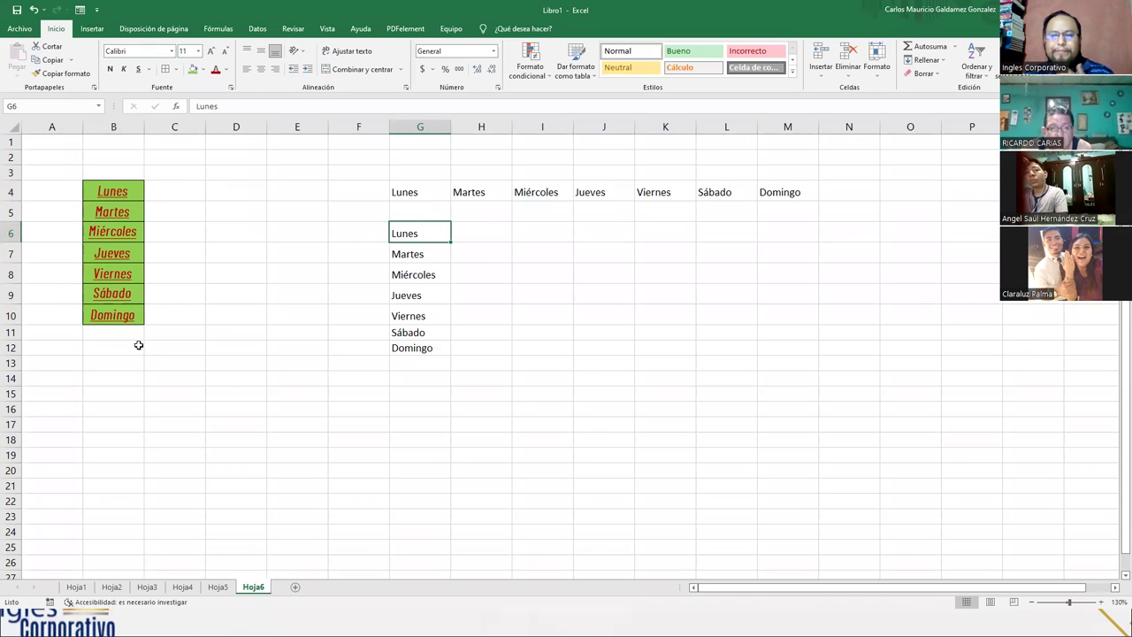
left_click_drag(113, 191, 113, 313)
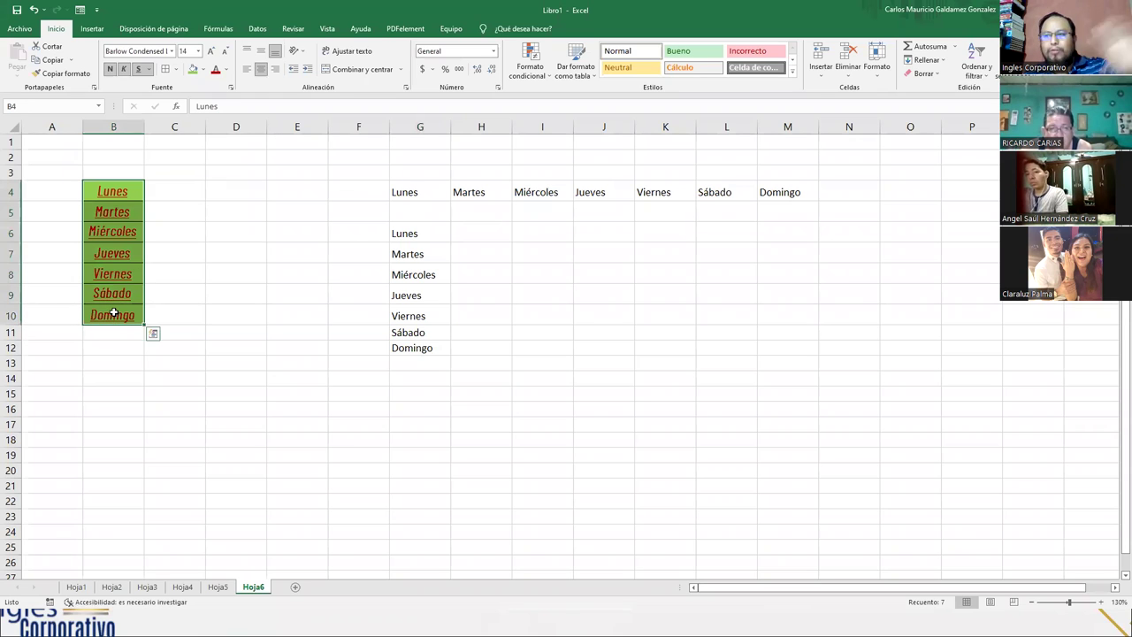
left_click_drag(410, 236, 429, 345)
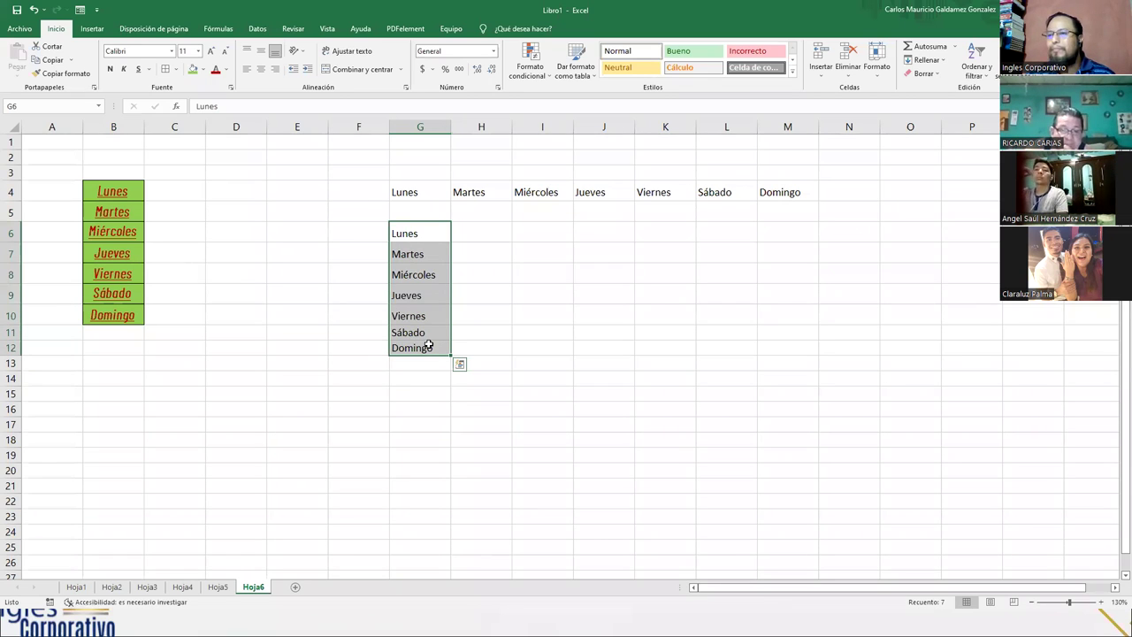
left_click(119, 364)
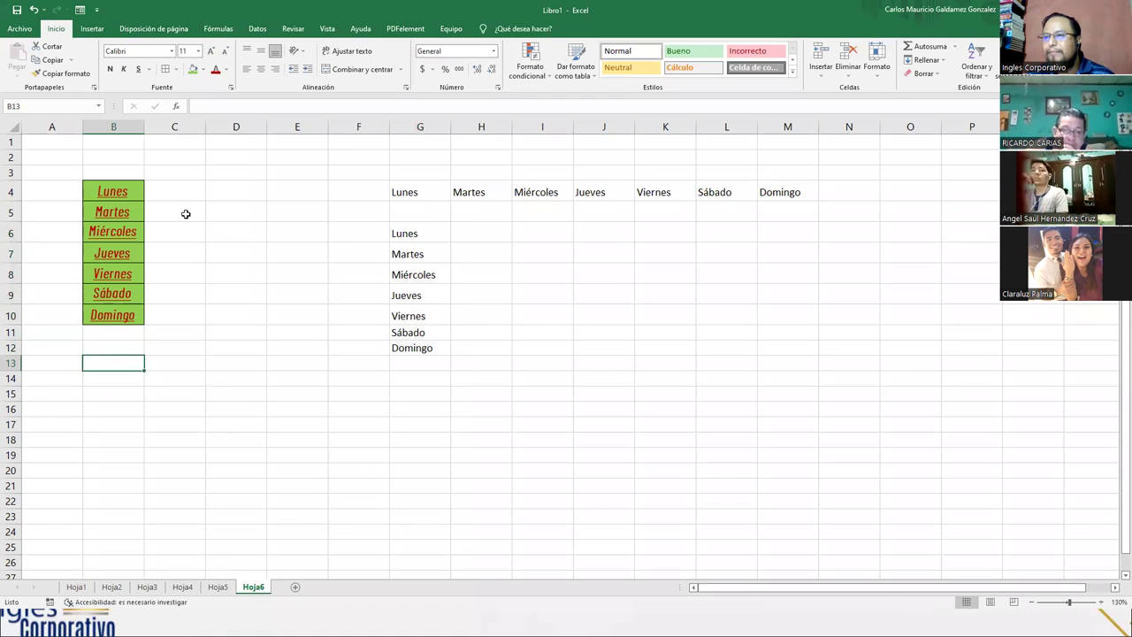
Step: Cut the weekday list B4:B10 and check which paste options are offered at G14 without pasting
left_click_drag(118, 189, 119, 314)
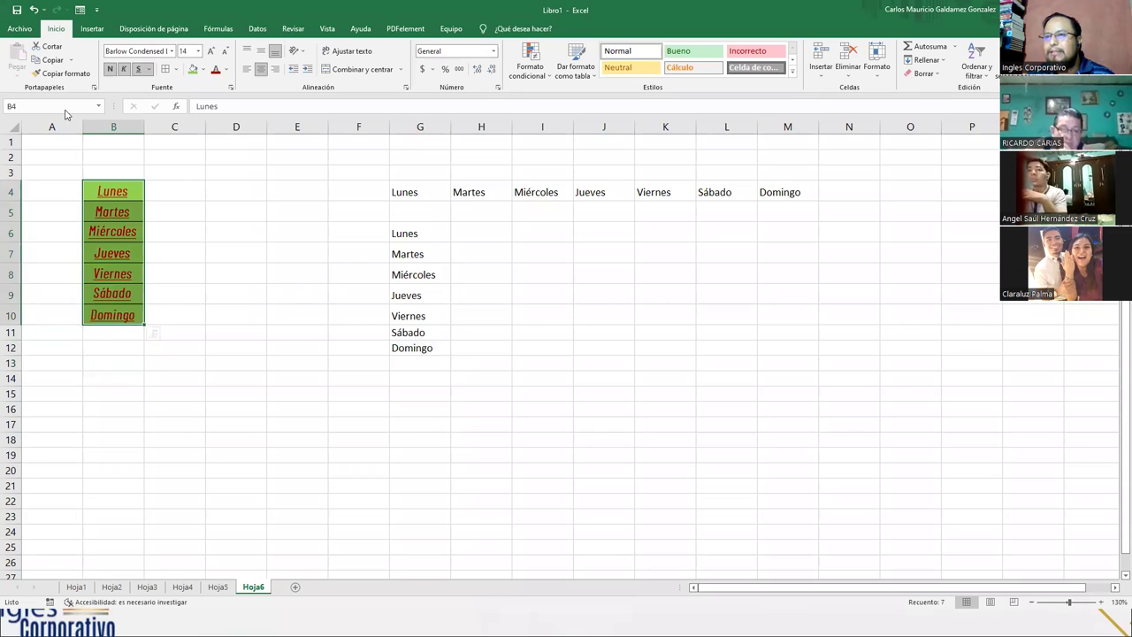
left_click(37, 62)
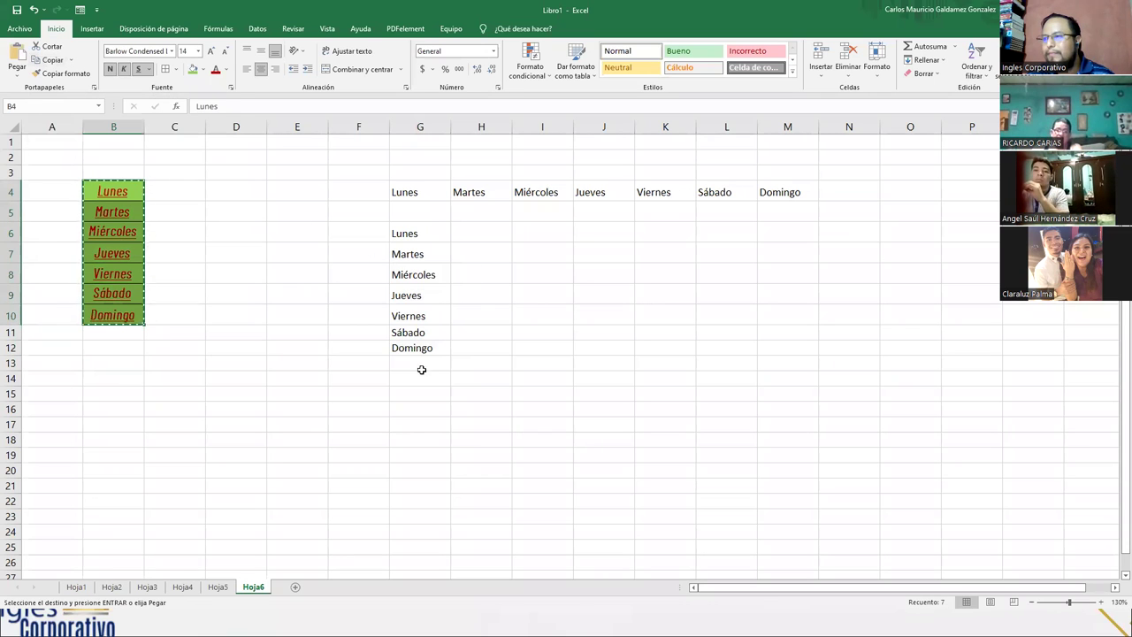
right_click(418, 381)
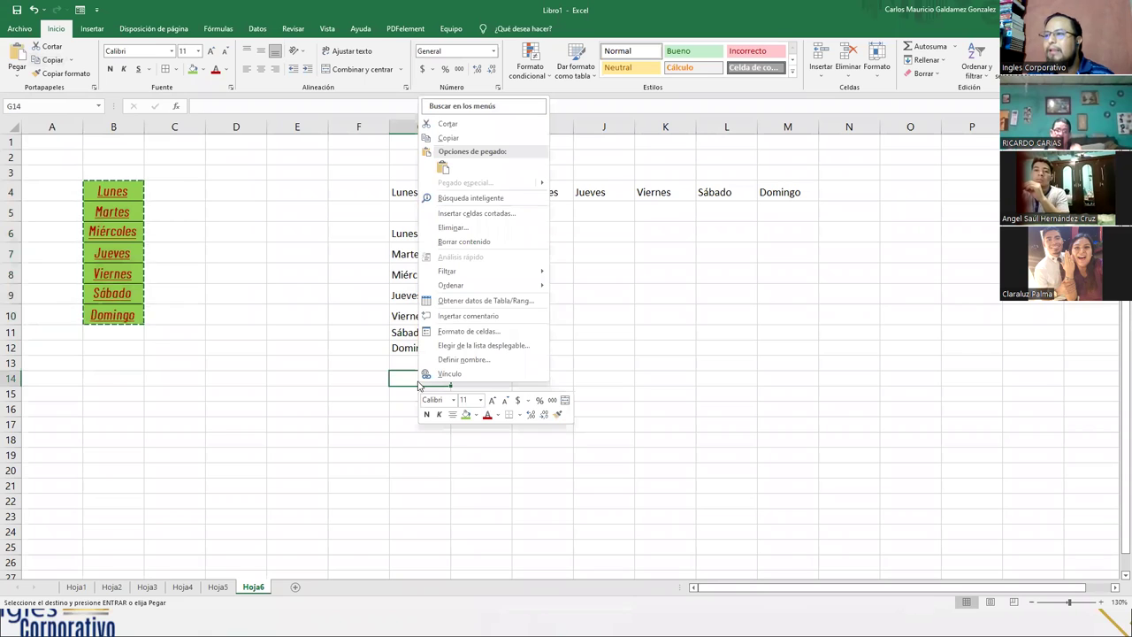
mouse_move(547, 184)
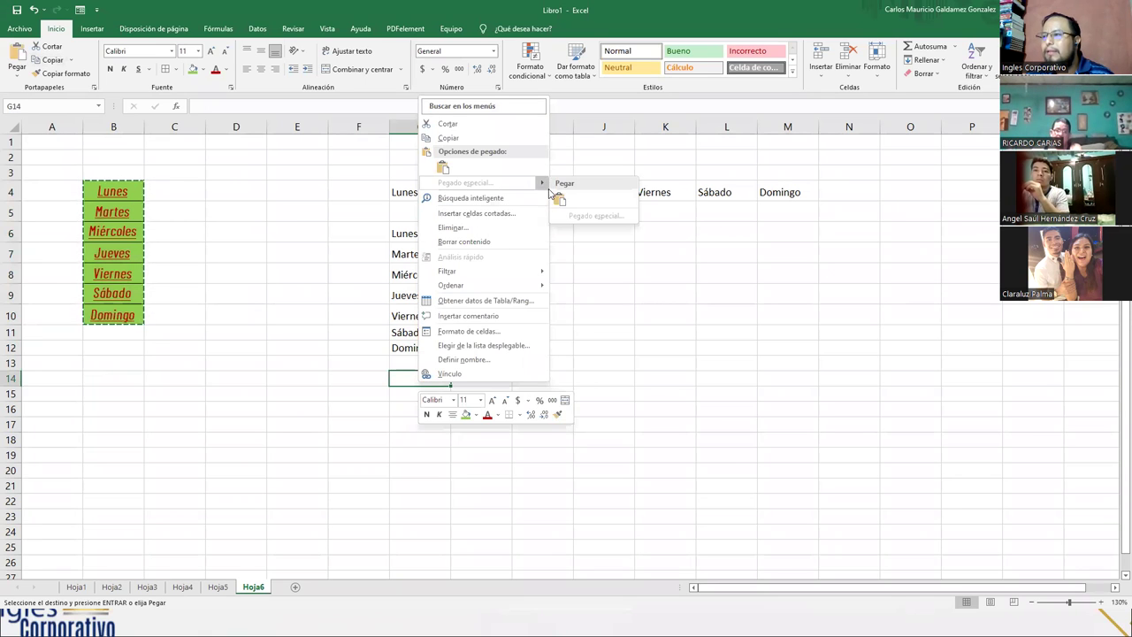
left_click(361, 393)
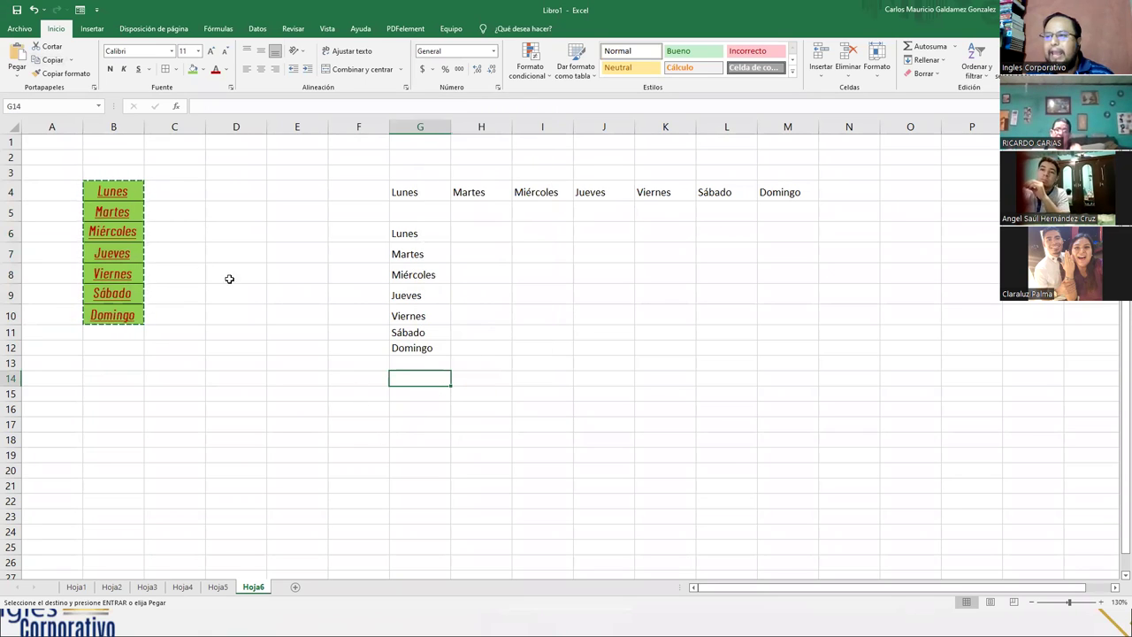
Step: Copy the weekday list B4:B10 and show the paste special options available at G15
left_click(53, 59)
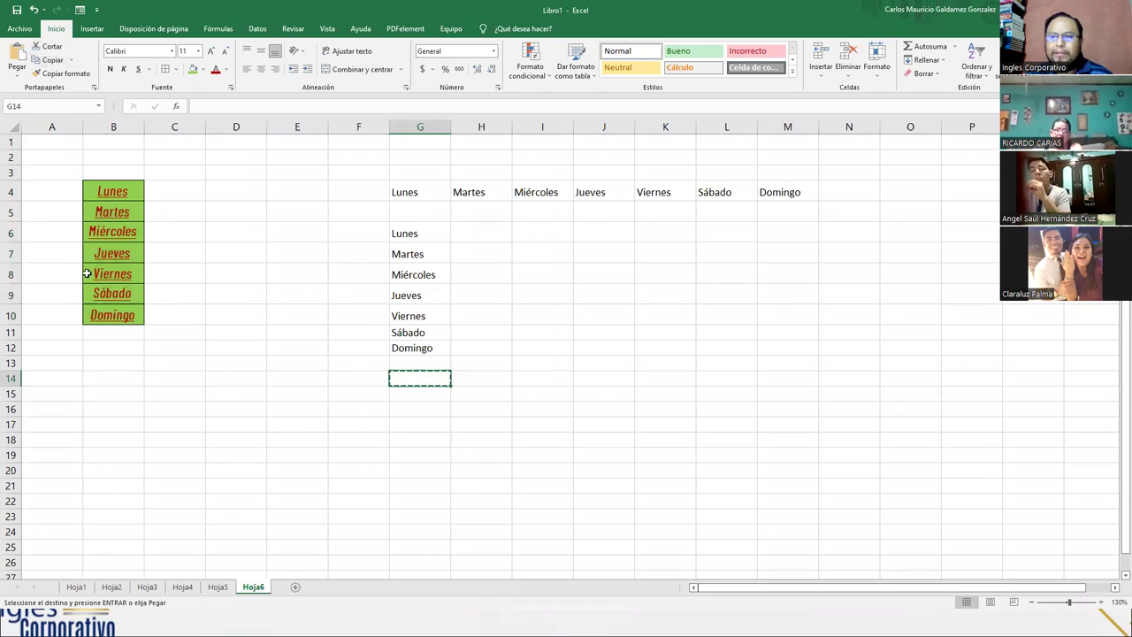
left_click_drag(106, 191, 111, 315)
left_click(51, 60)
right_click(405, 392)
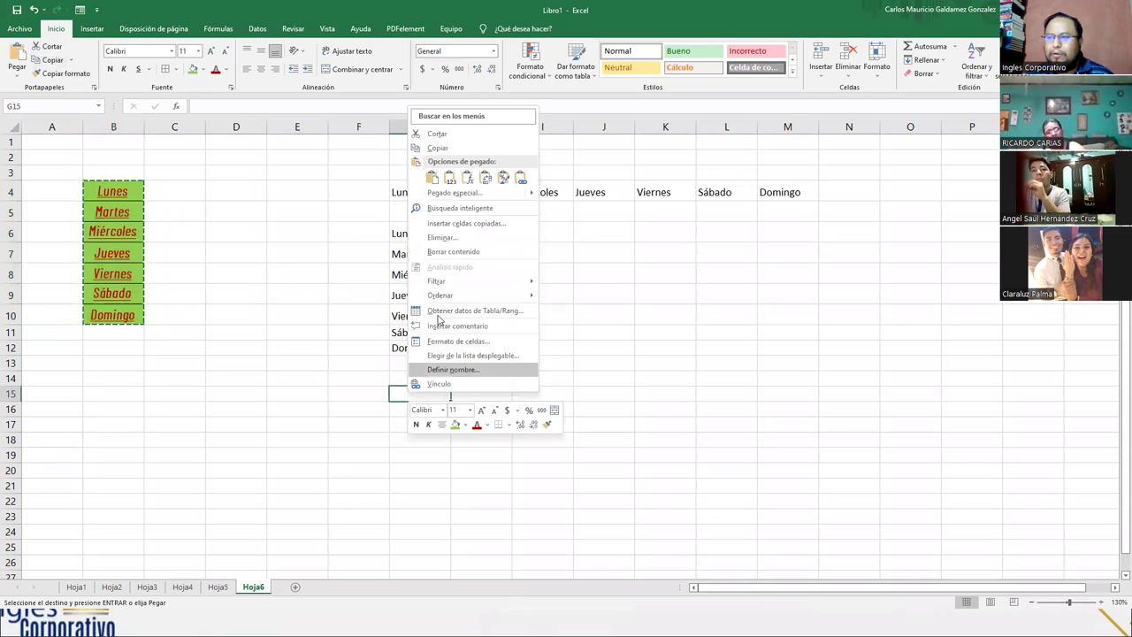
mouse_move(477, 193)
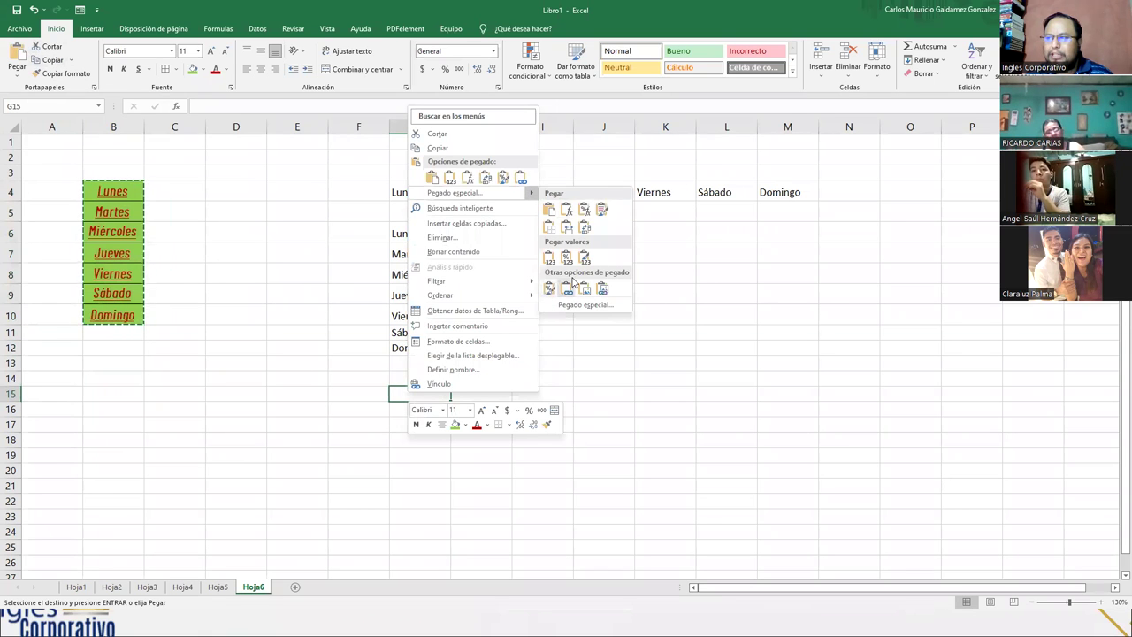
Step: Cut the weekday list B4:B10 and preview the paste option available for cut cells at G15
left_click(53, 47)
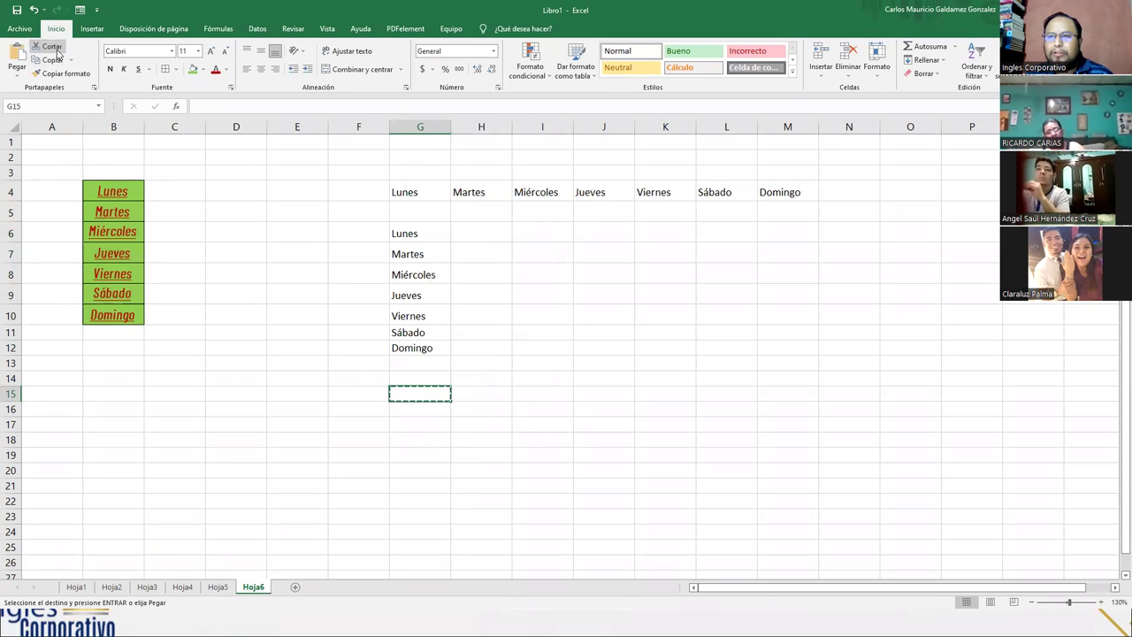
left_click_drag(114, 191, 110, 314)
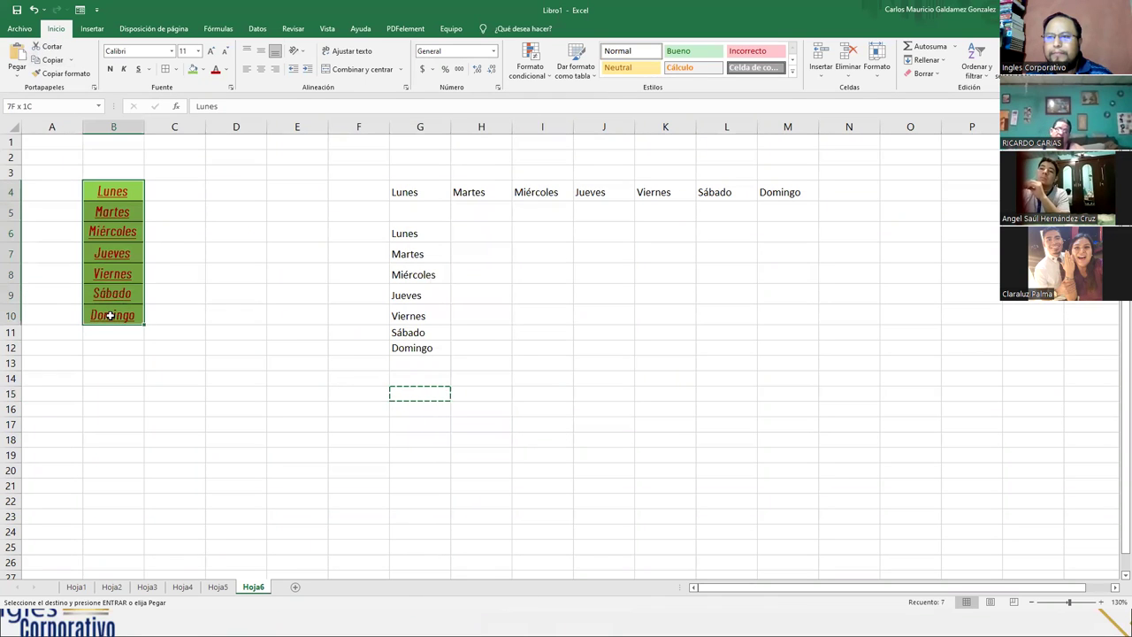
left_click(50, 47)
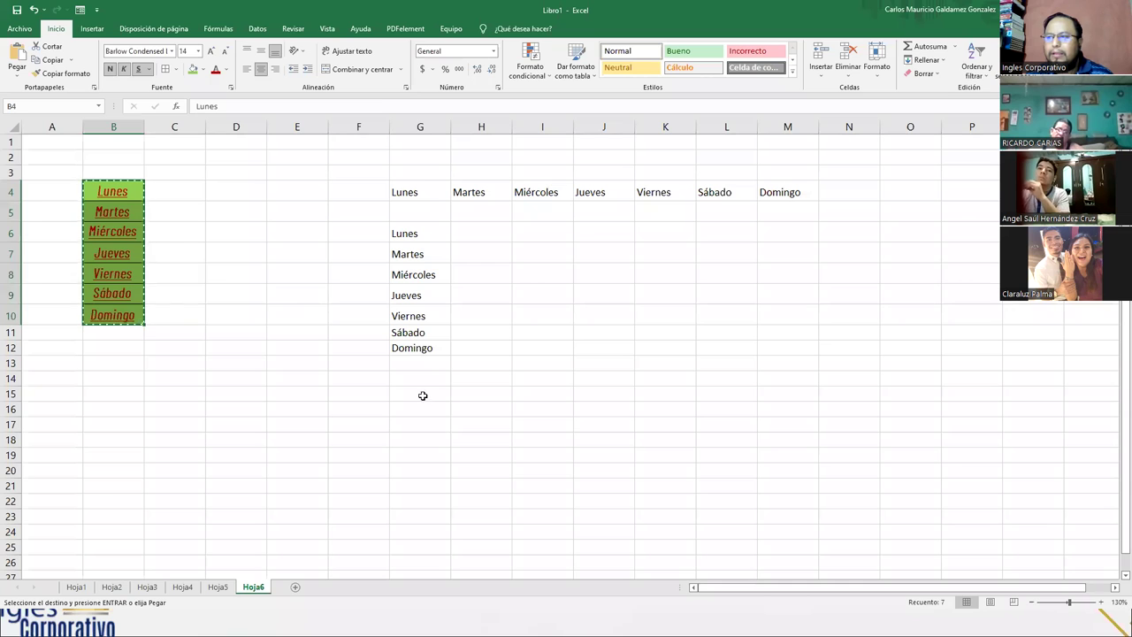
right_click(423, 395)
left_click(450, 187)
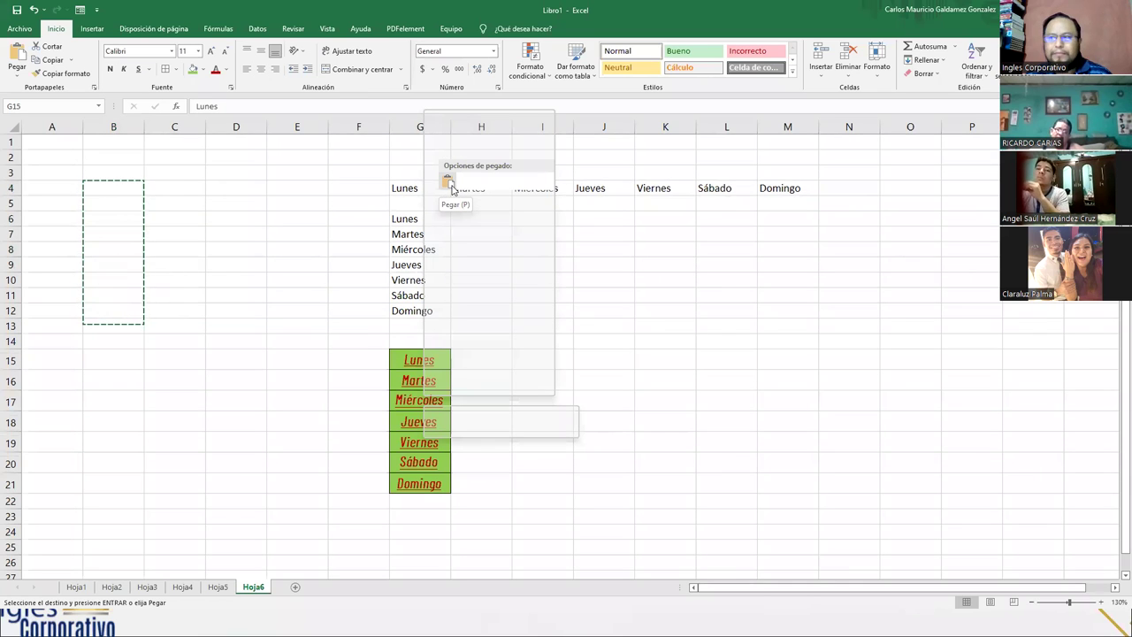
mouse_move(546, 205)
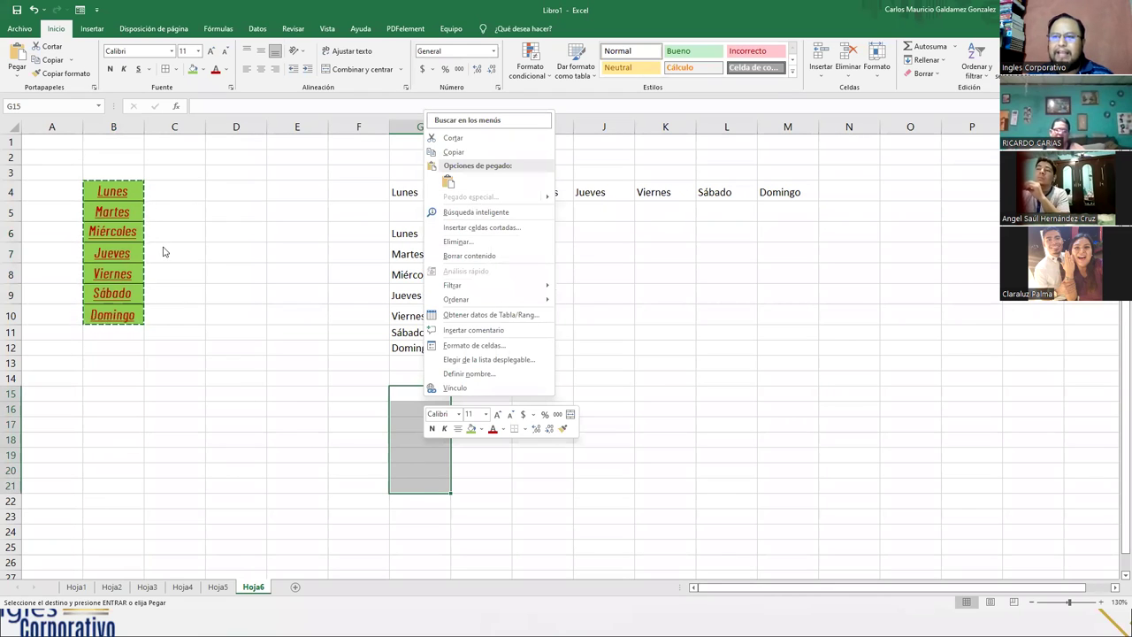
Step: Copy the weekday list B4:B10 and paste it transposed with its formatting as a row starting at G15
left_click(124, 192)
left_click_drag(125, 192, 122, 316)
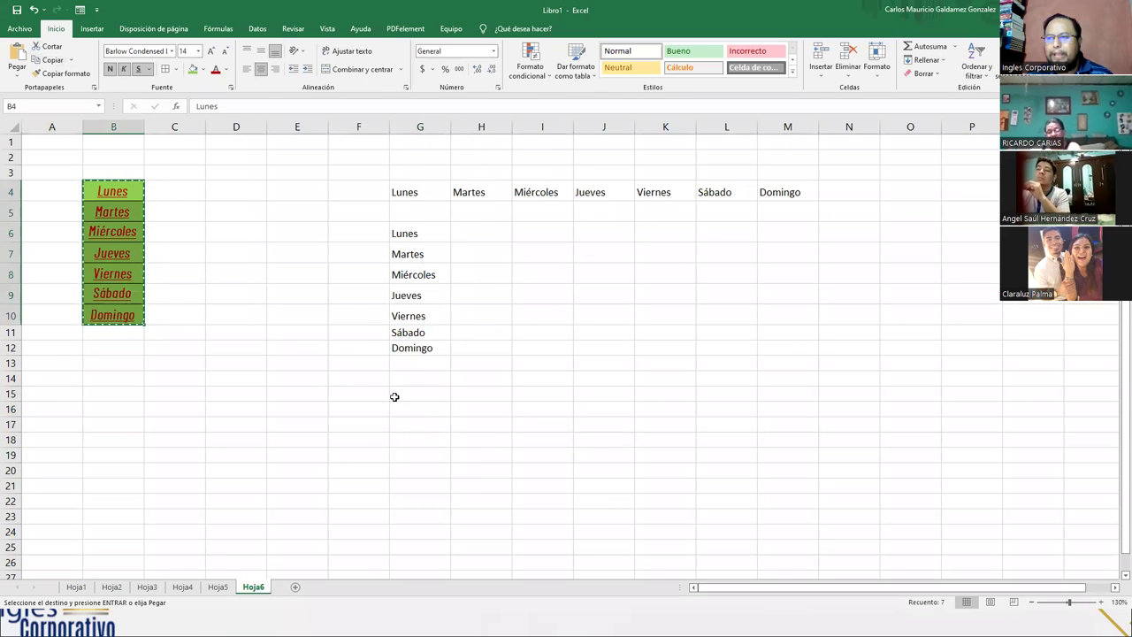
right_click(419, 393)
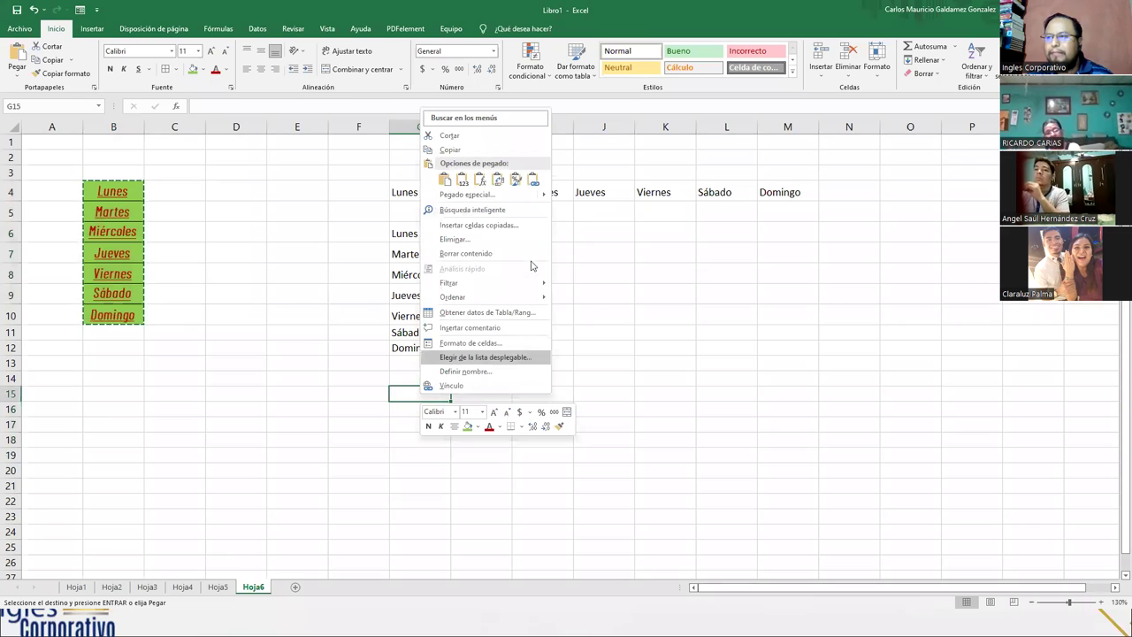
left_click(461, 179)
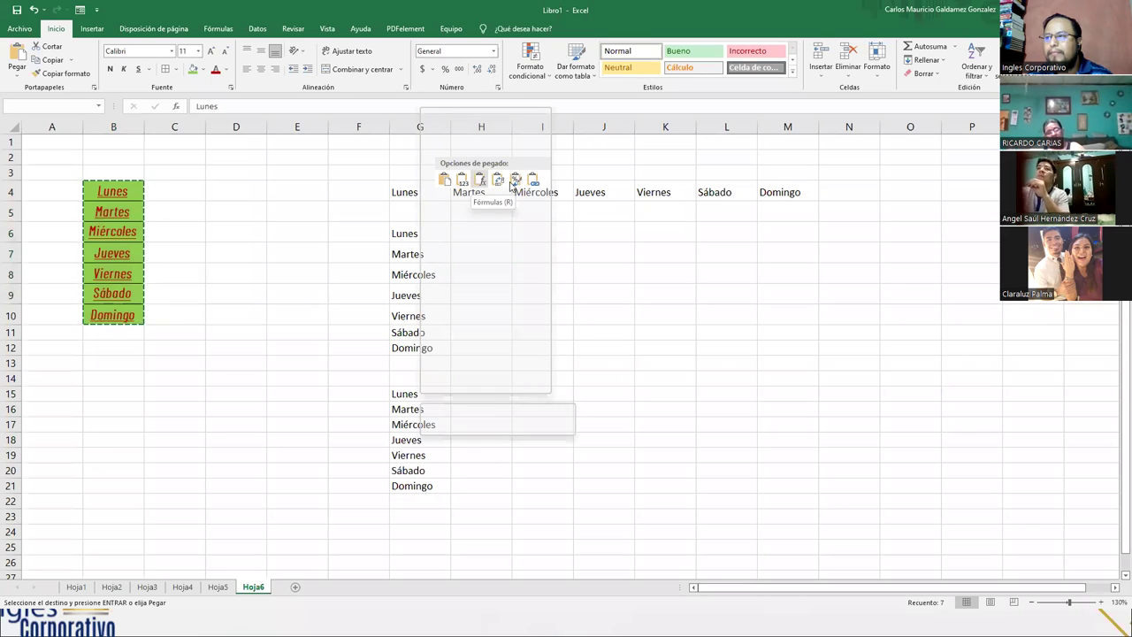
left_click(496, 181)
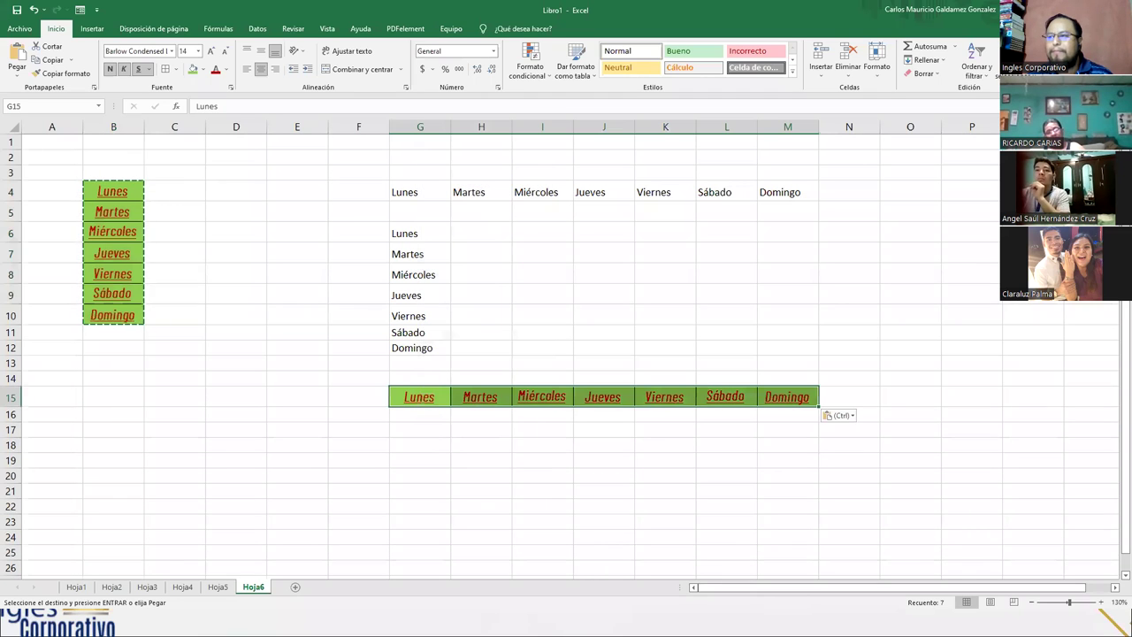
Step: Enter the numbers 190.98, 187.45 and 234.43 in cells D4 to D6
left_click(186, 410)
left_click(226, 197)
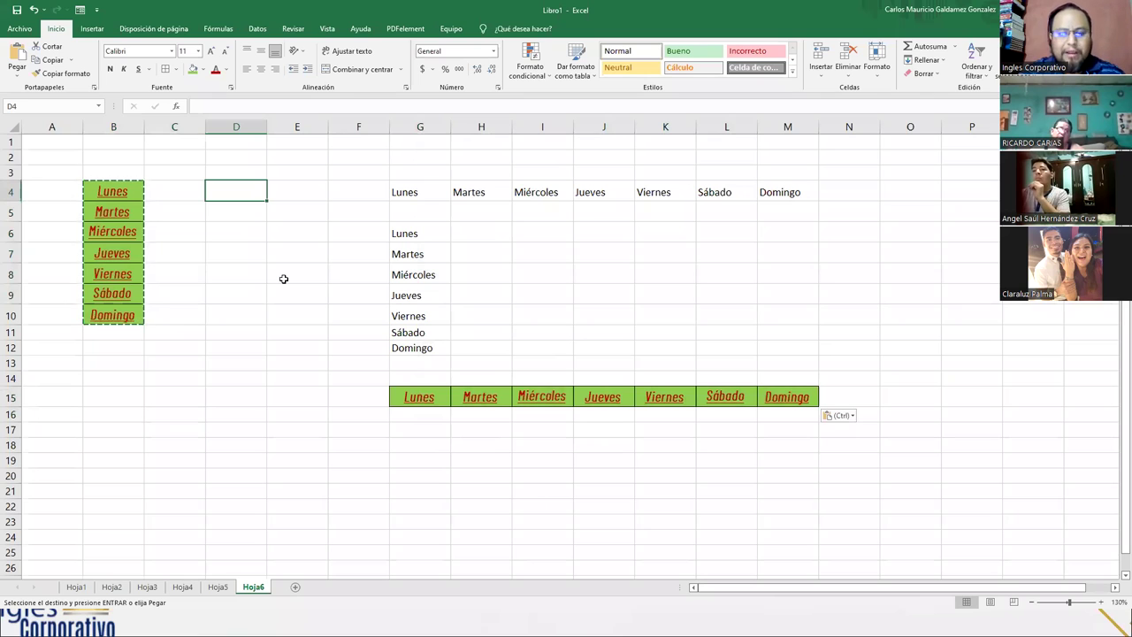
type("190.98")
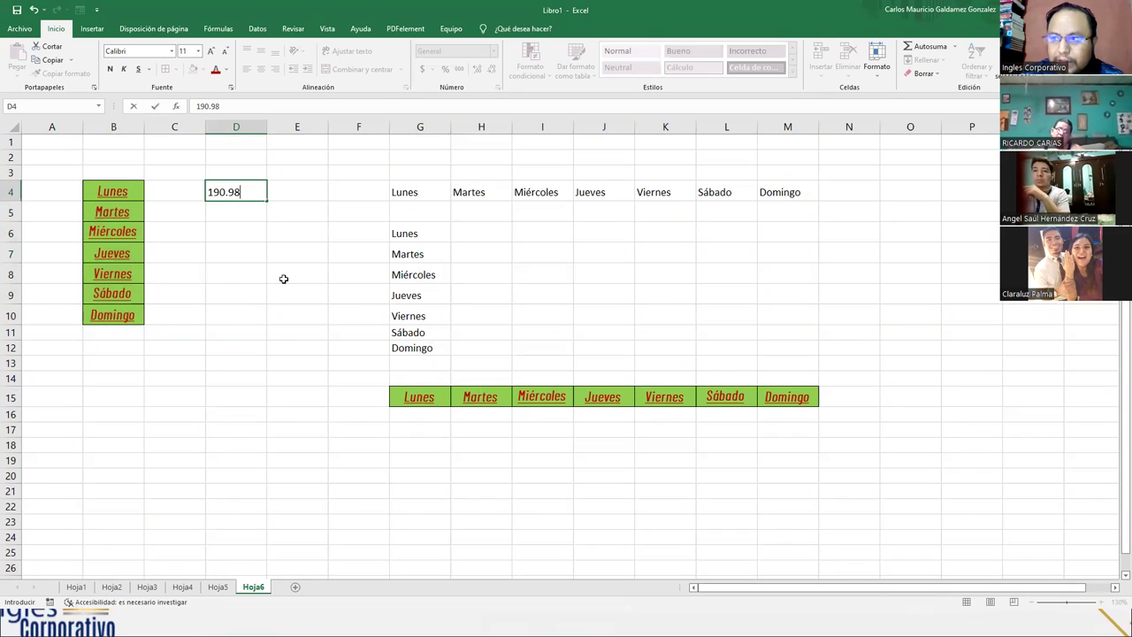
key("Return")
type("1")
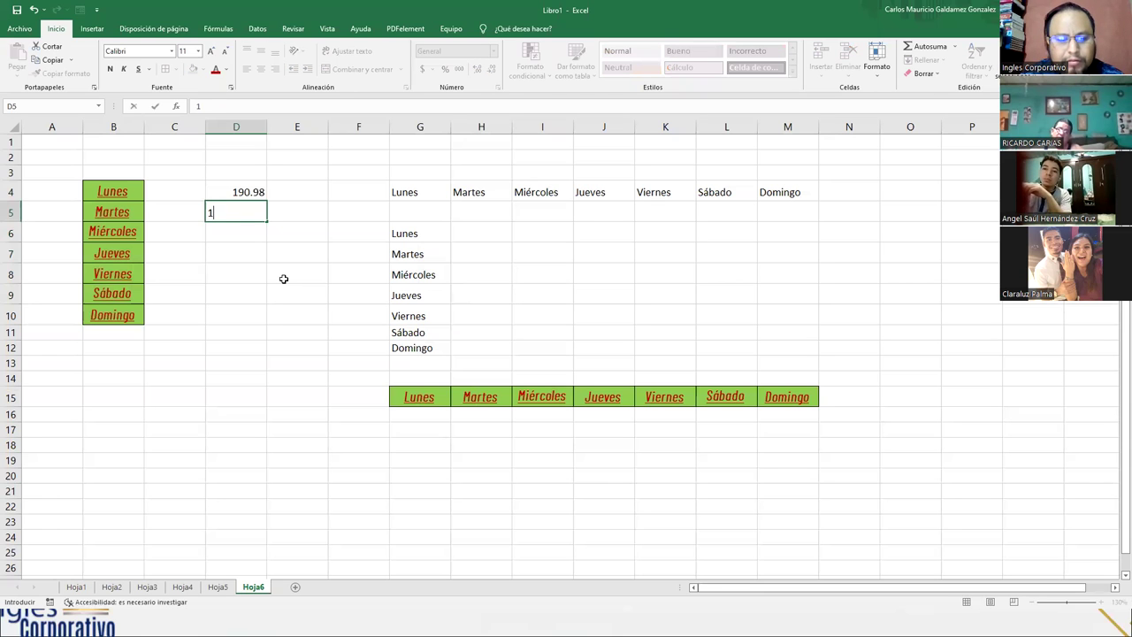
type("87.45")
key("Return")
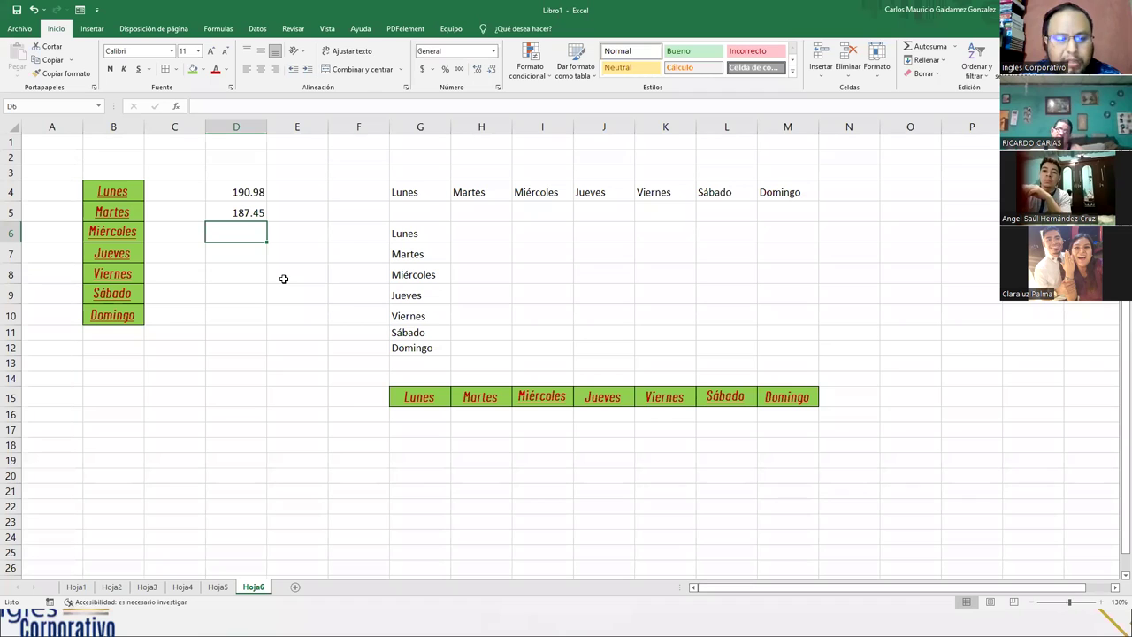
type("234.43")
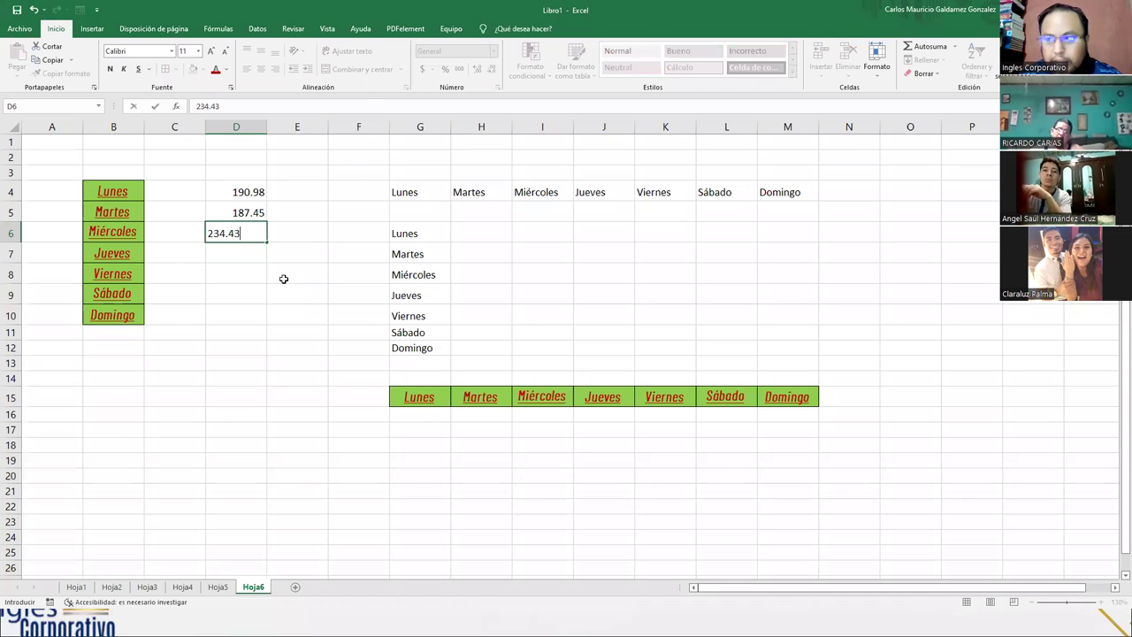
key("Return")
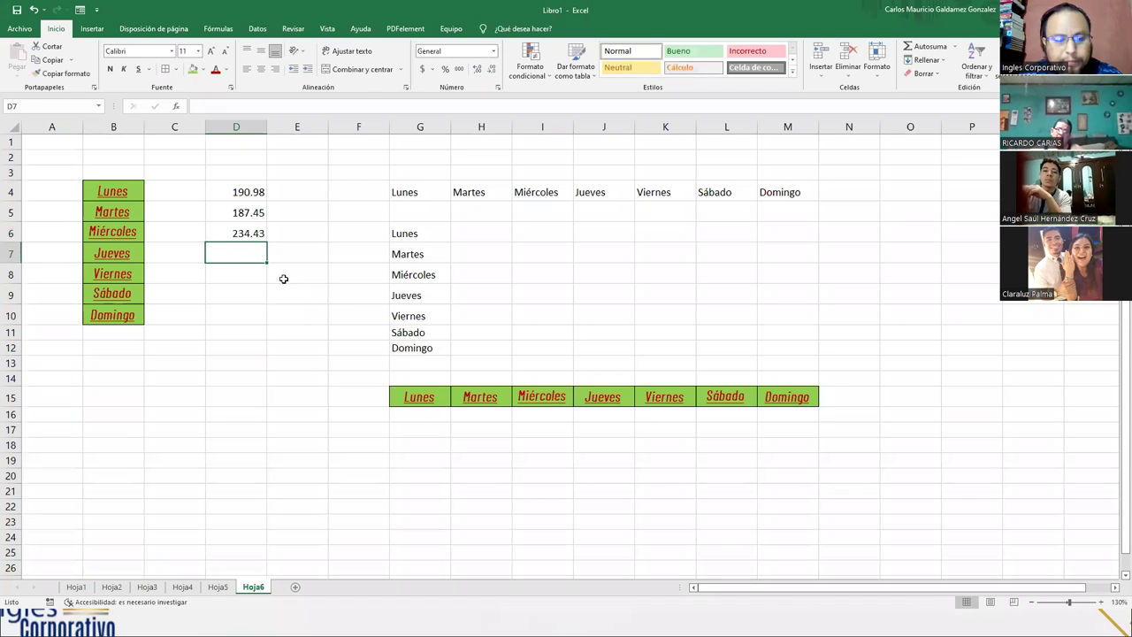
Step: Continue the number list with 987.11, 876.33, 145.66 and 567.19 in cells D7 to D10
type("987.")
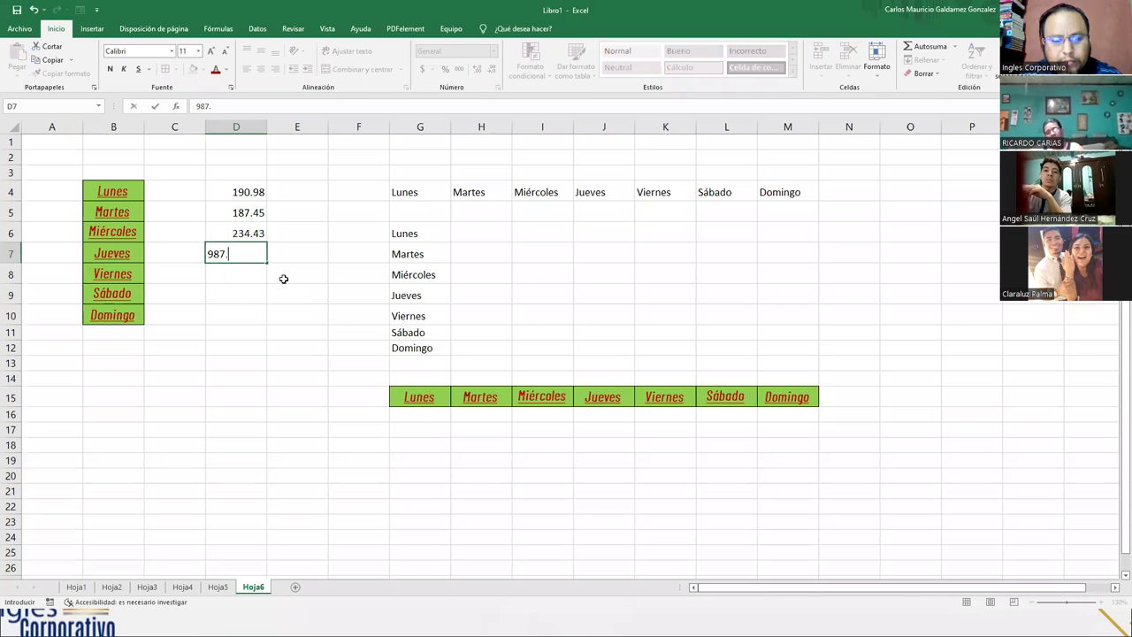
type("11")
key("Return")
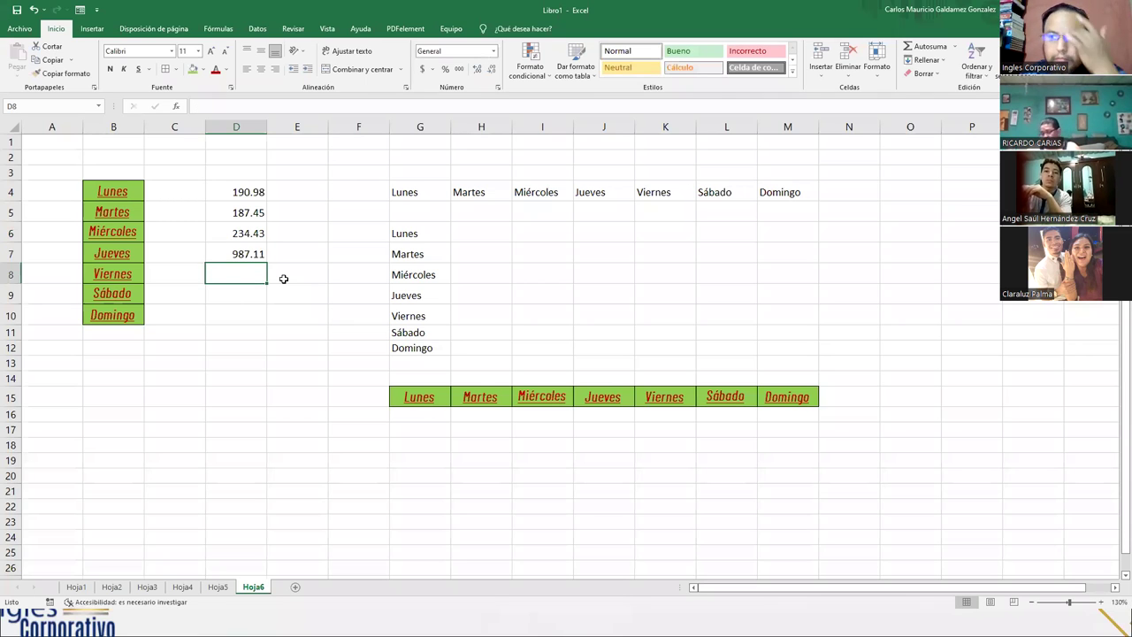
type("87")
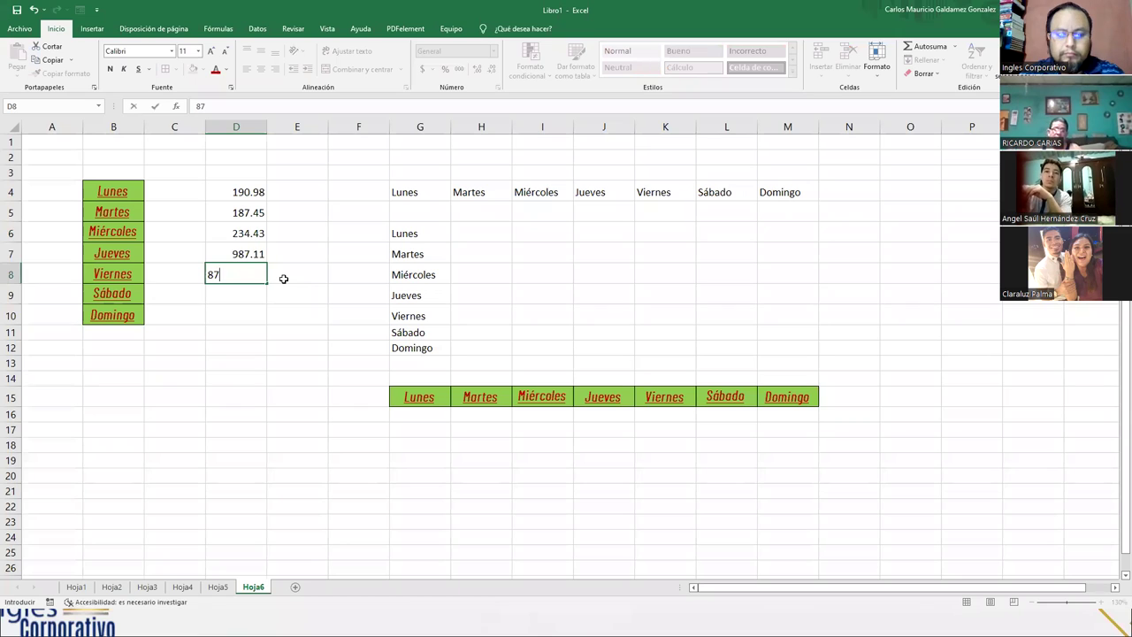
type("6.33")
key("Return")
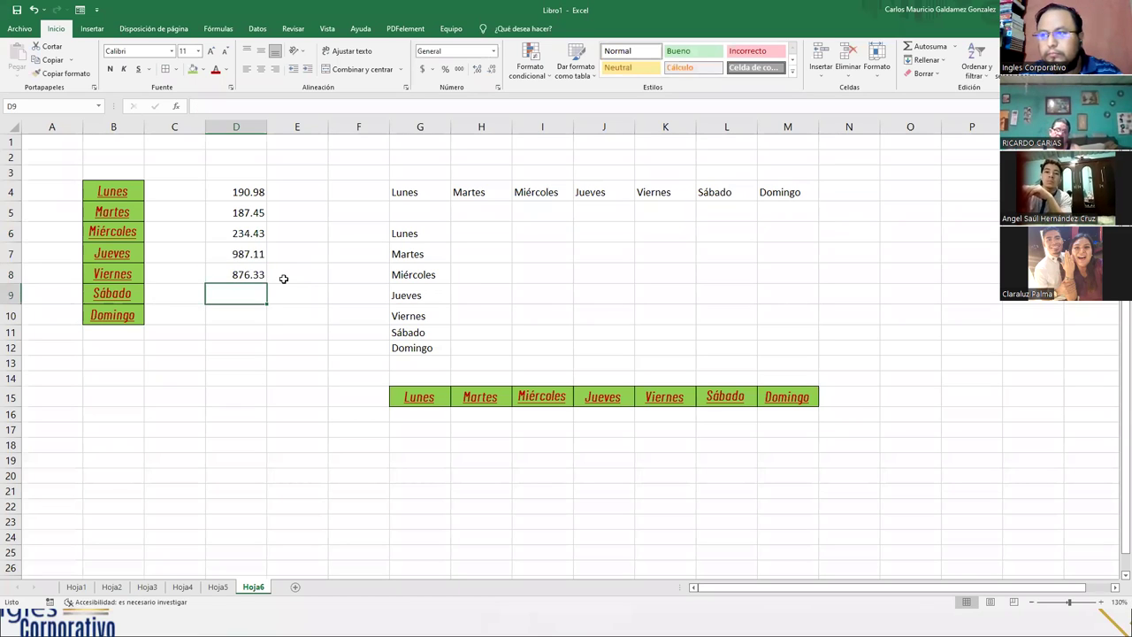
type("145.66")
key("Return")
type("567")
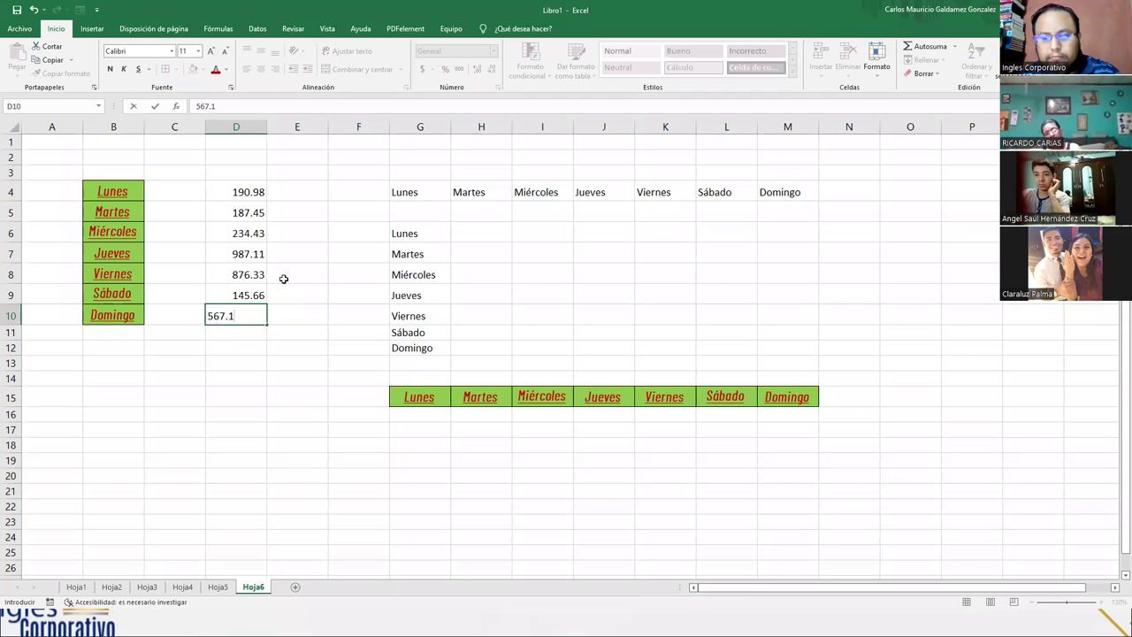
key("Return")
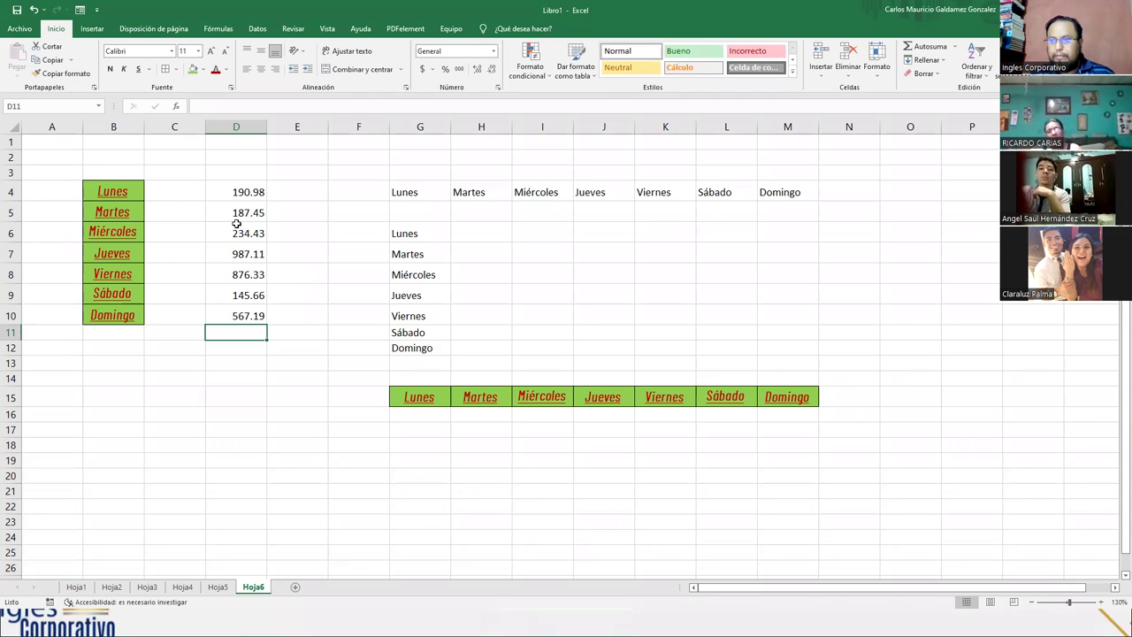
Step: Copy D4:D10, preview the paste options at H6 without pasting, and apply the percent style to H6
left_click_drag(225, 192, 227, 315)
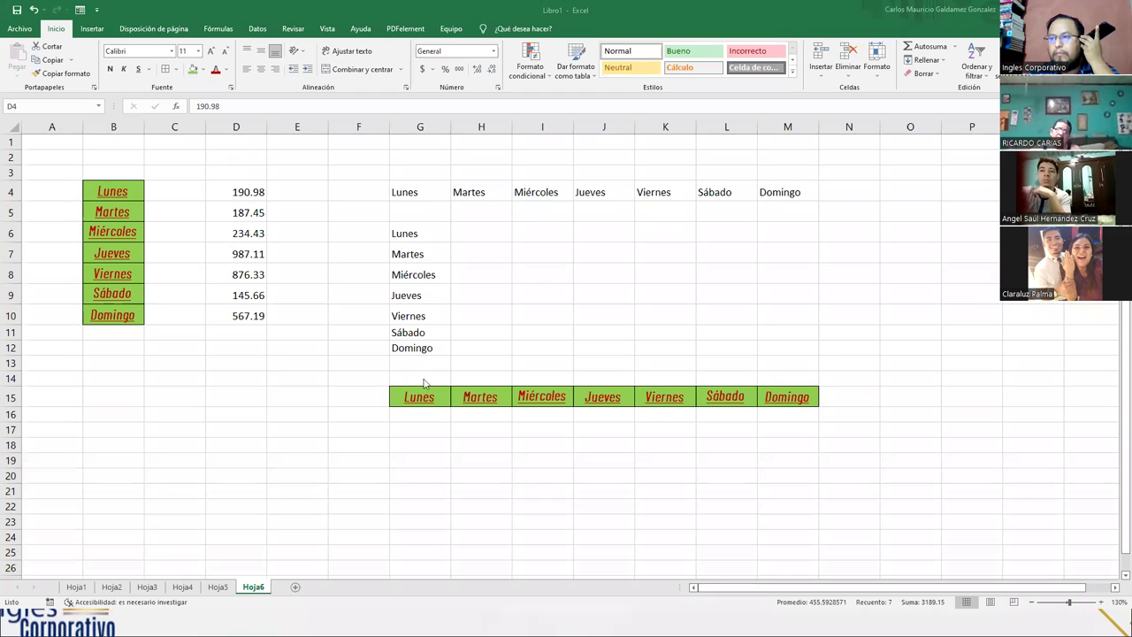
left_click(240, 201)
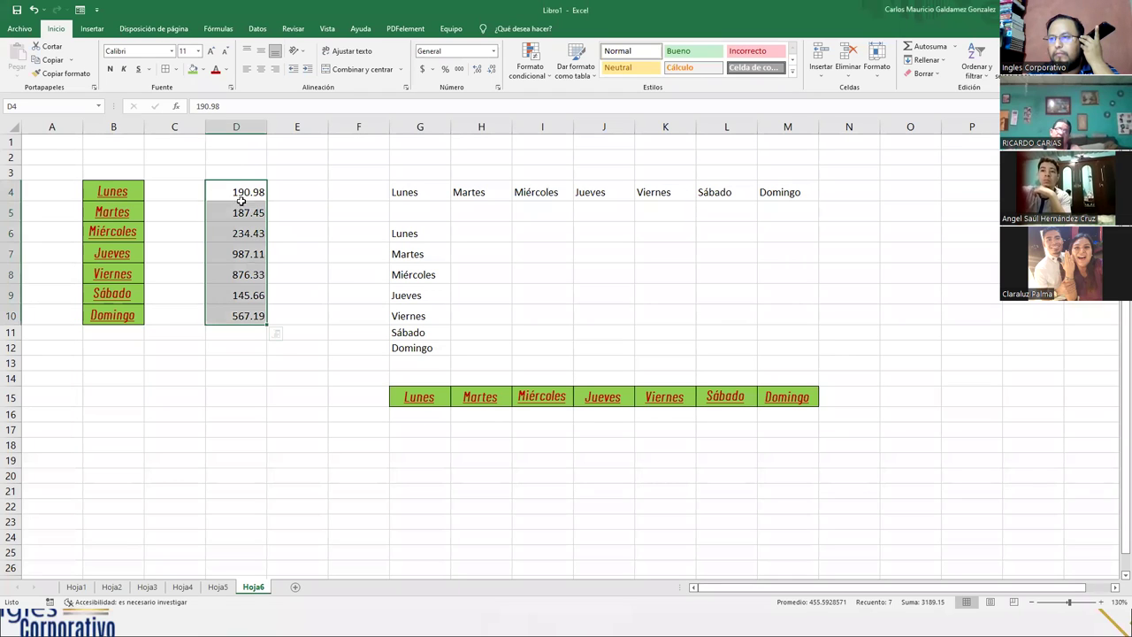
left_click(53, 59)
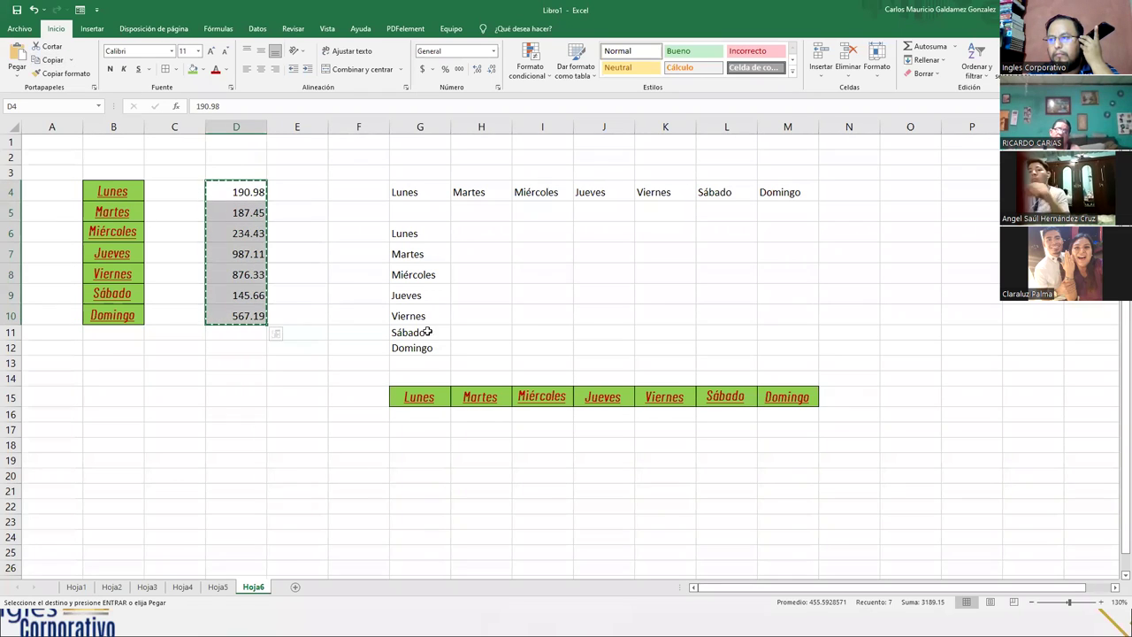
right_click(490, 243)
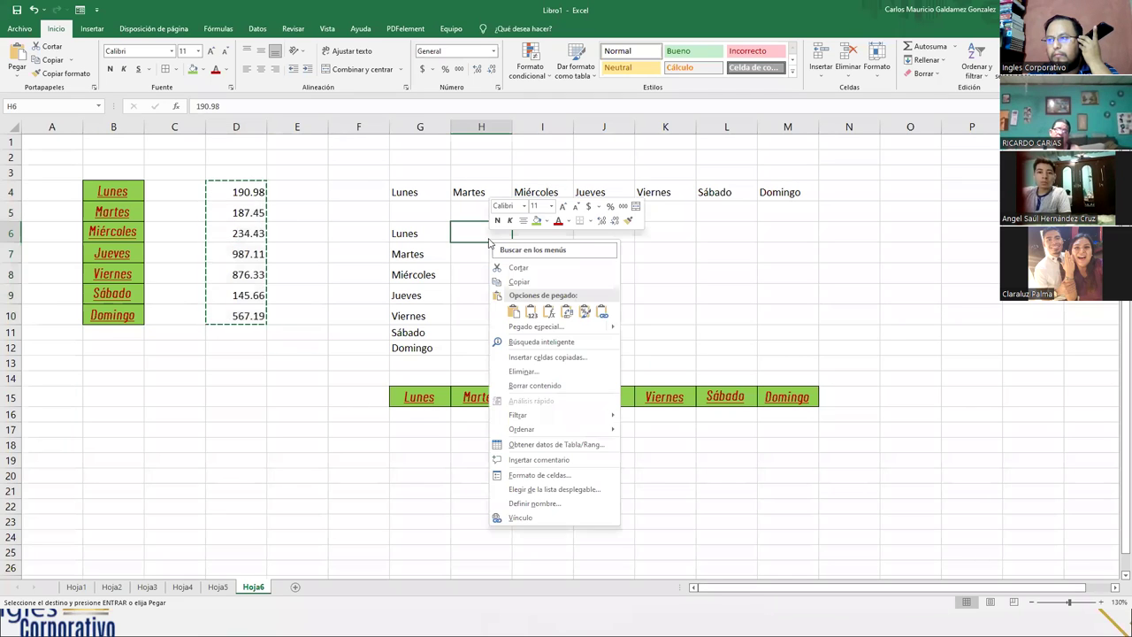
left_click(531, 313)
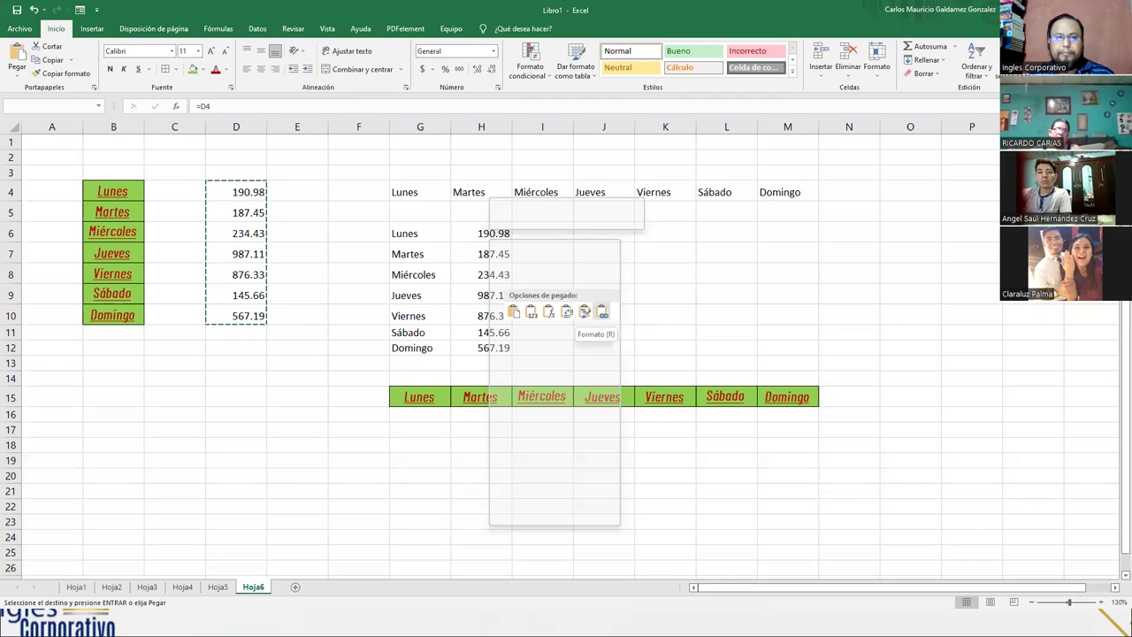
key("Escape")
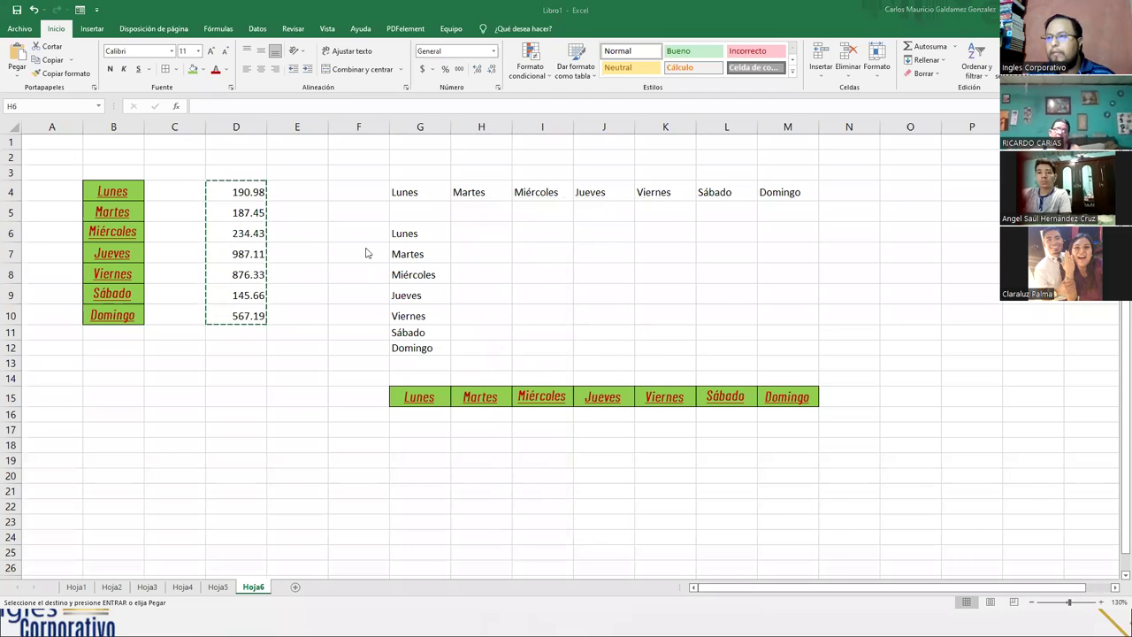
left_click(445, 70)
Step: Copy the numbers in D4:D10 again and show the paste options available at H6 without pasting
left_click_drag(249, 192, 252, 316)
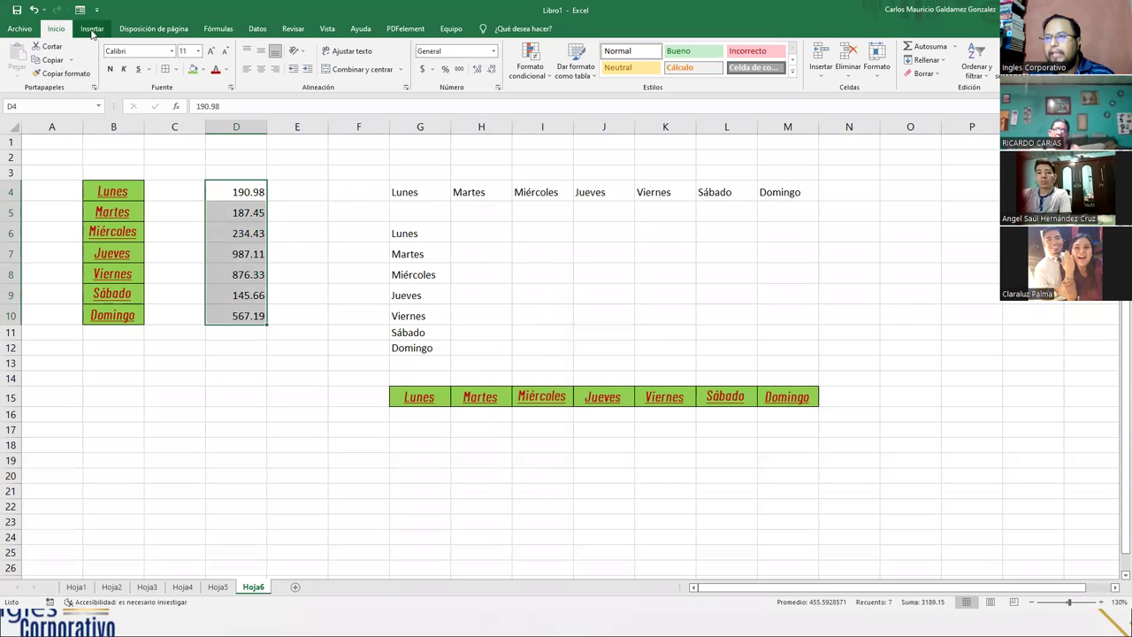
left_click(51, 59)
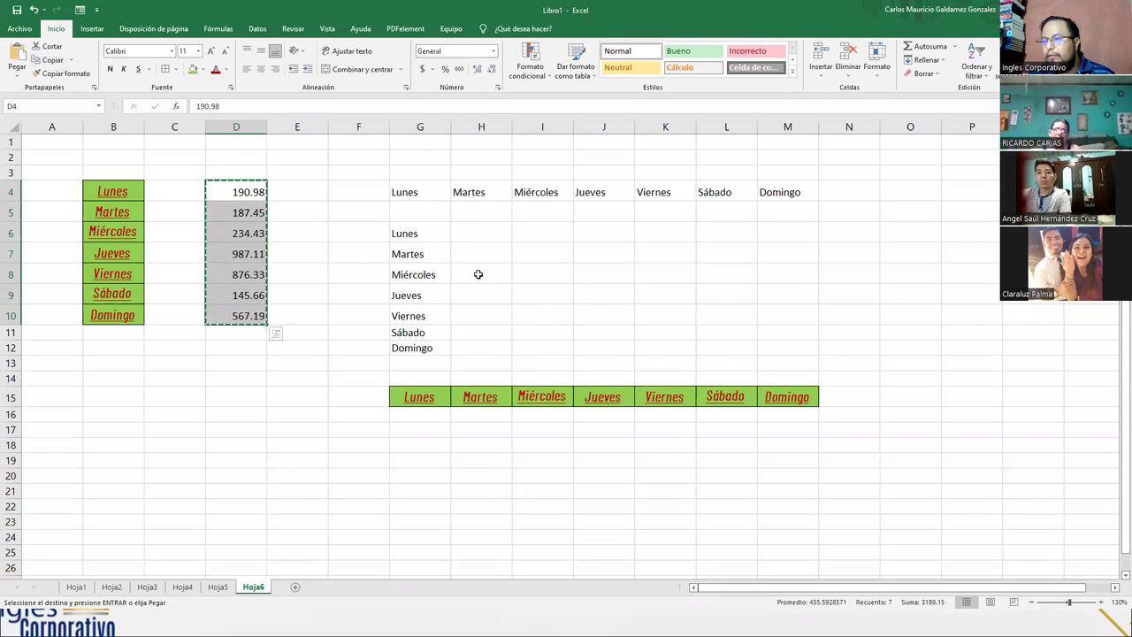
left_click(496, 239)
right_click(498, 237)
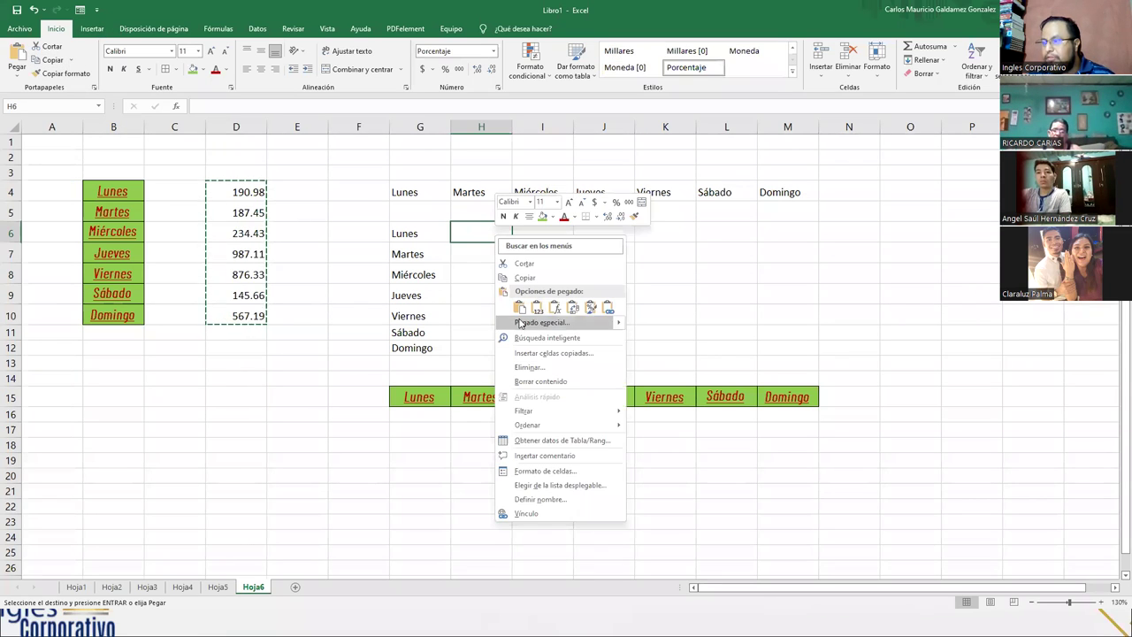
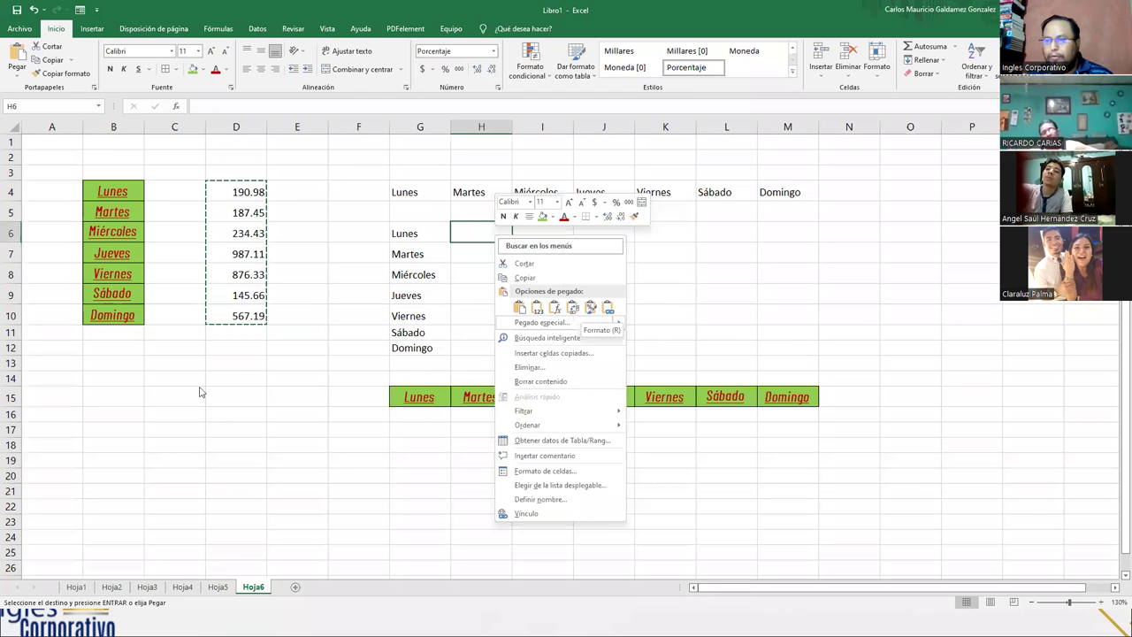
key("Escape")
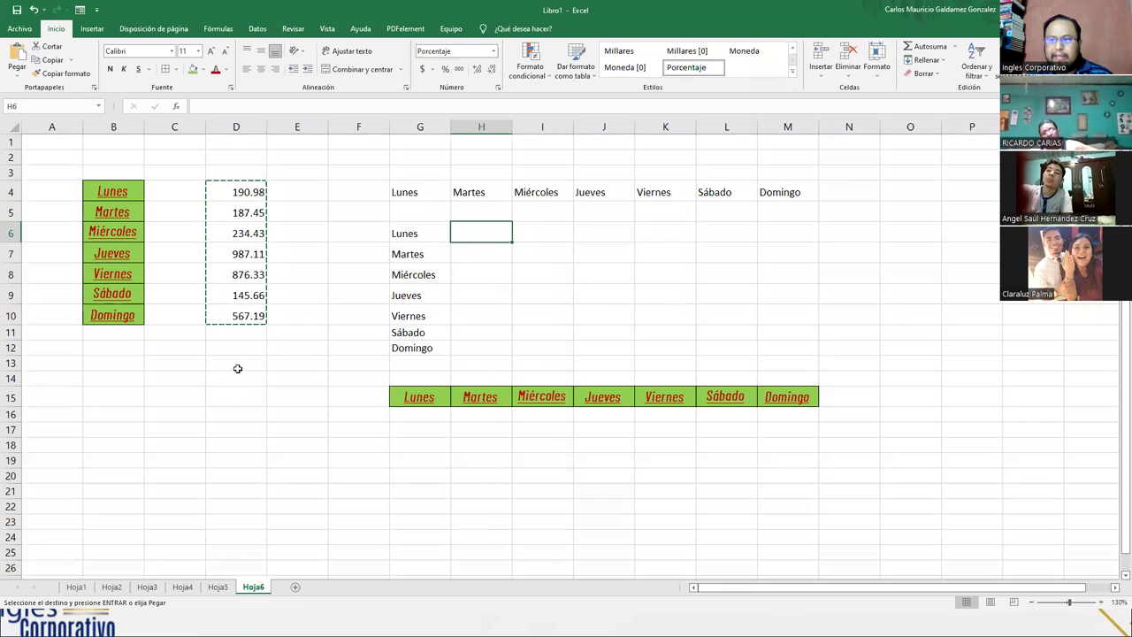
double_click(240, 317)
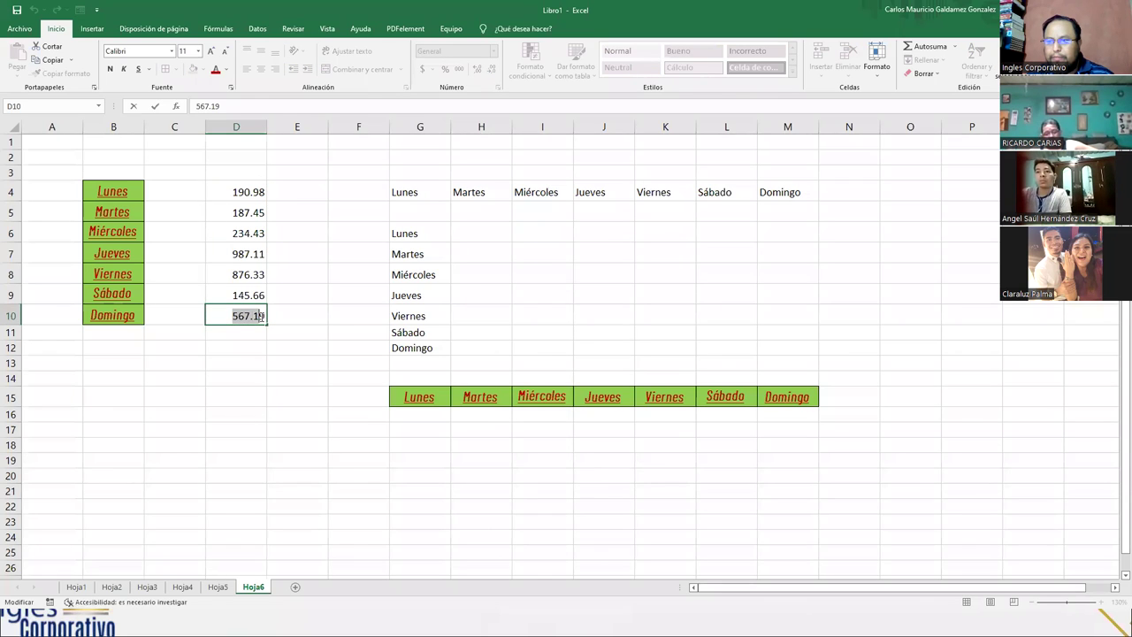
right_click(263, 316)
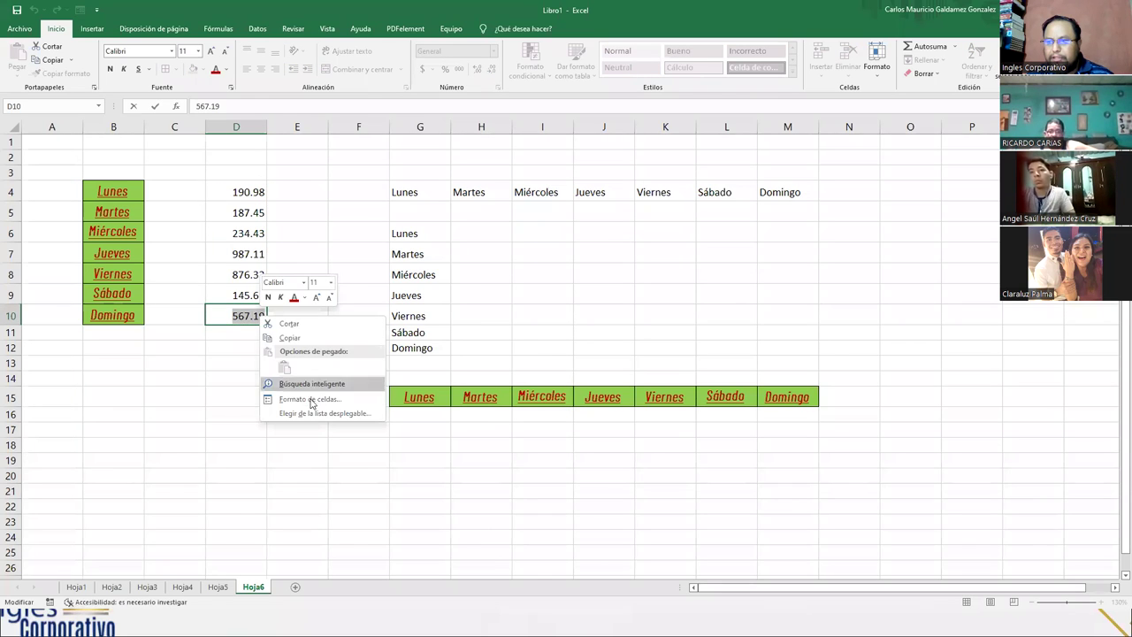
key("Escape")
left_click(200, 362)
left_click(247, 317)
double_click(247, 317)
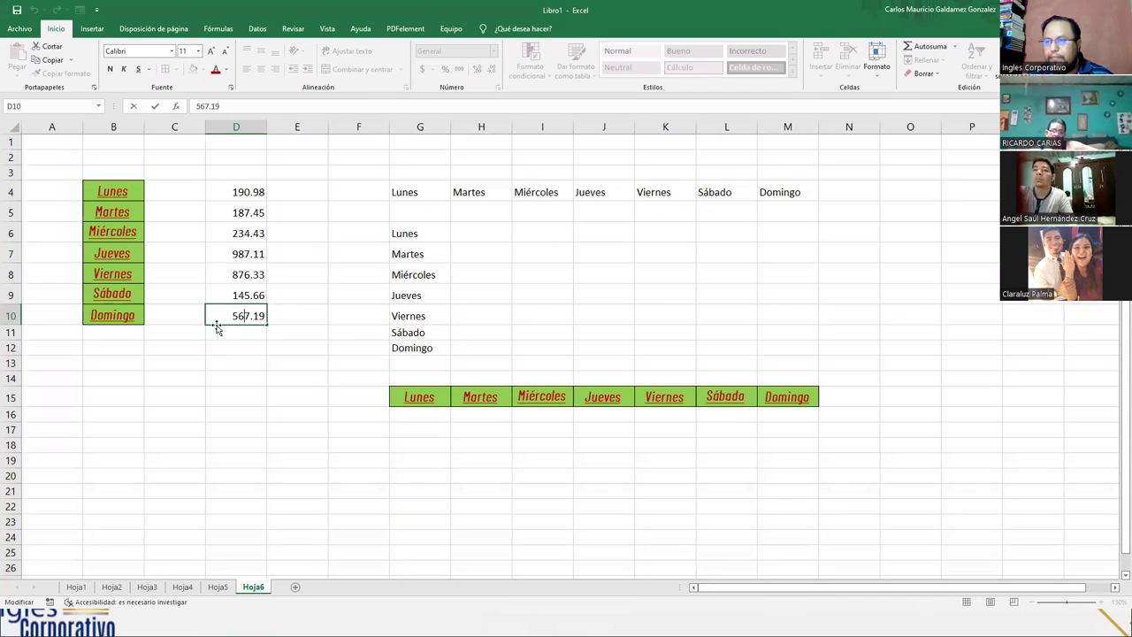
left_click(200, 362)
left_click(223, 319)
right_click(225, 321)
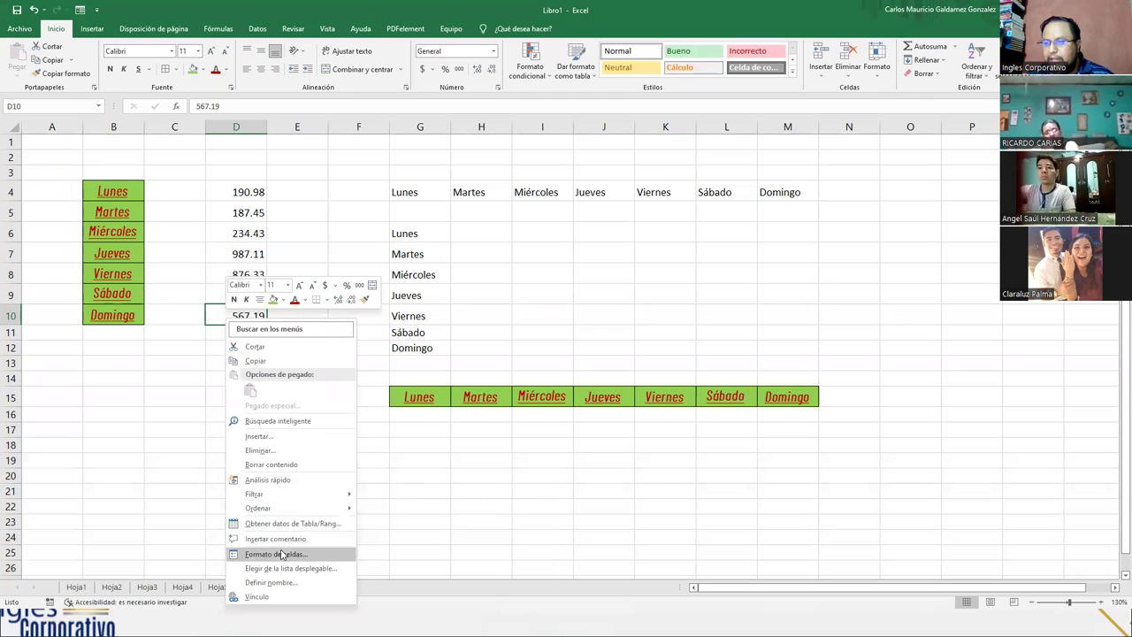
left_click(282, 596)
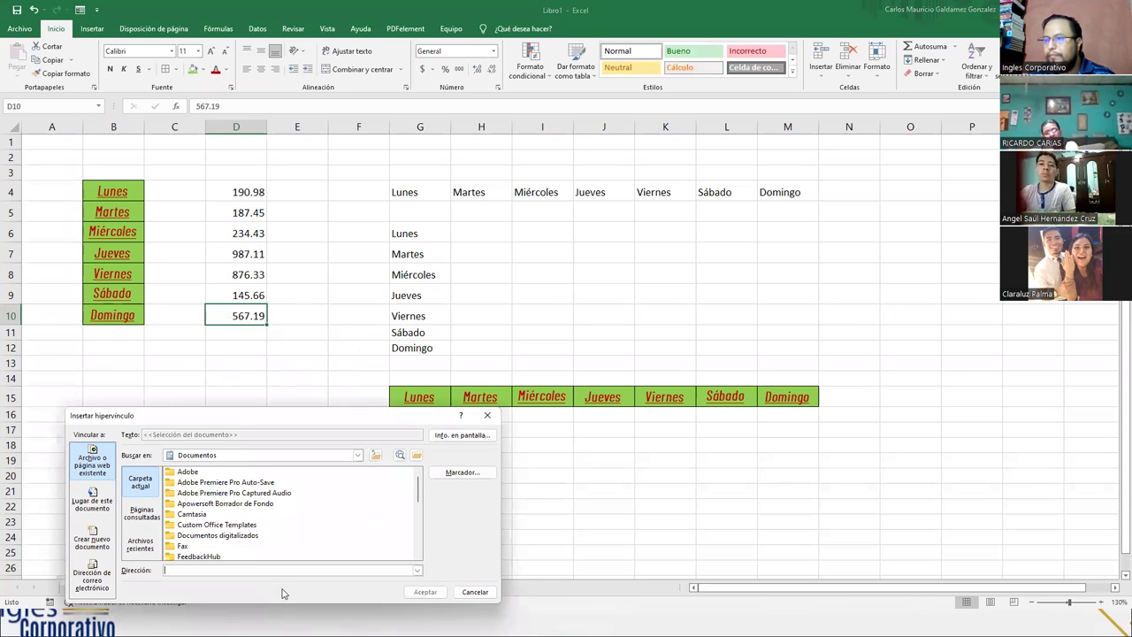
key("Down")
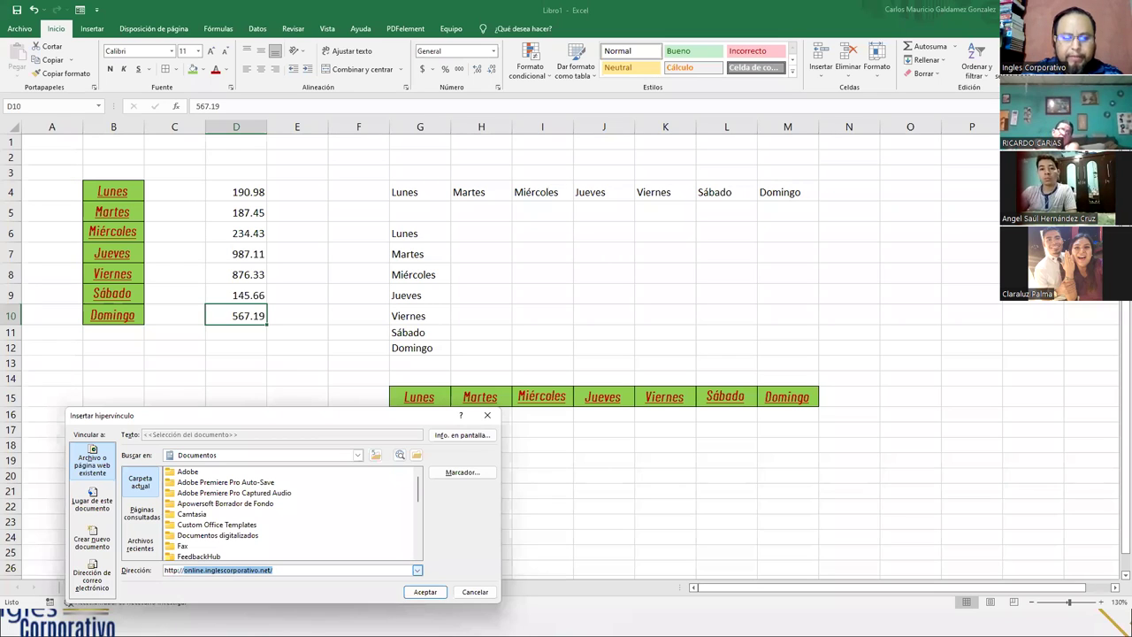
type("www")
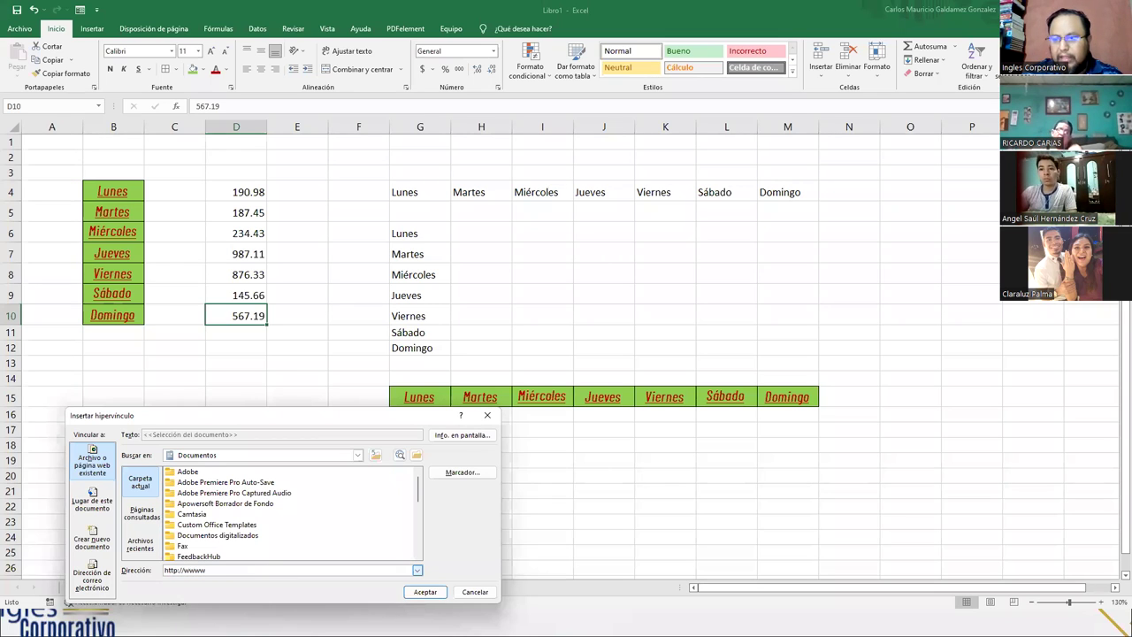
type(".microsoft.com/")
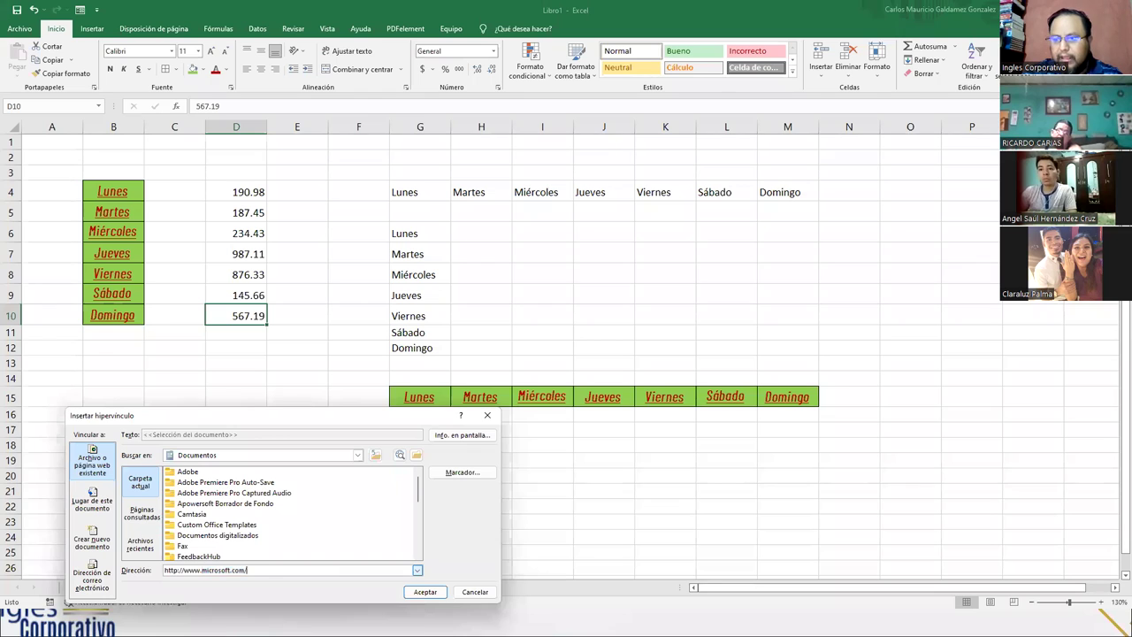
key("Return")
Step: Copy D4:D10, paste it as links starting at H6, and check the formulas in H12 and H6
left_click_drag(226, 192, 252, 321)
left_click(51, 59)
left_click(498, 232)
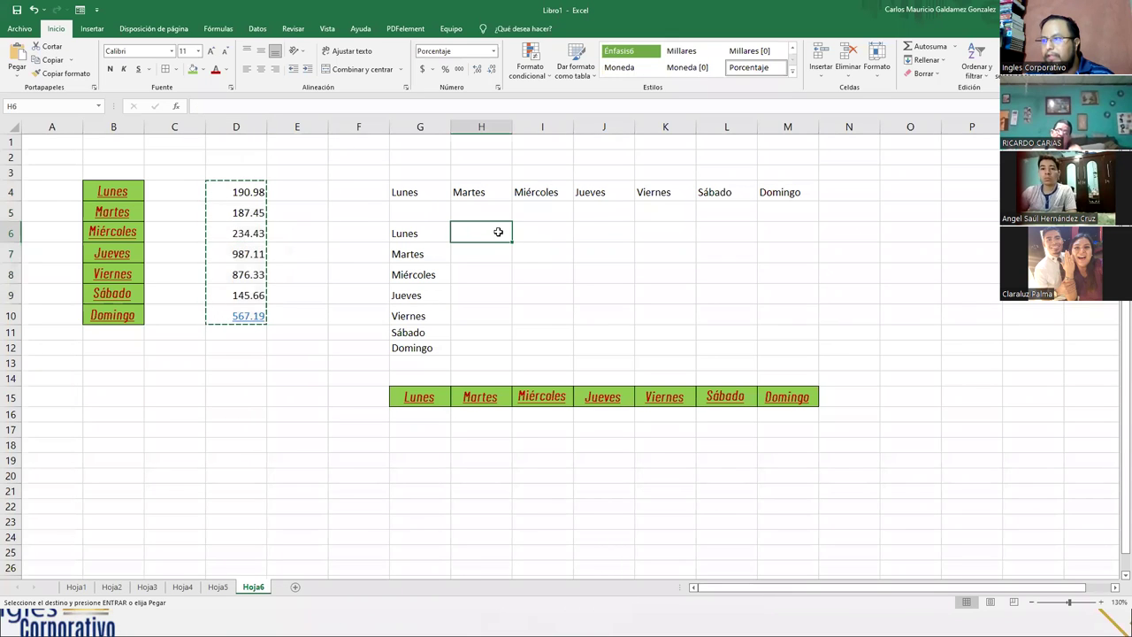
right_click(498, 232)
left_click(613, 305)
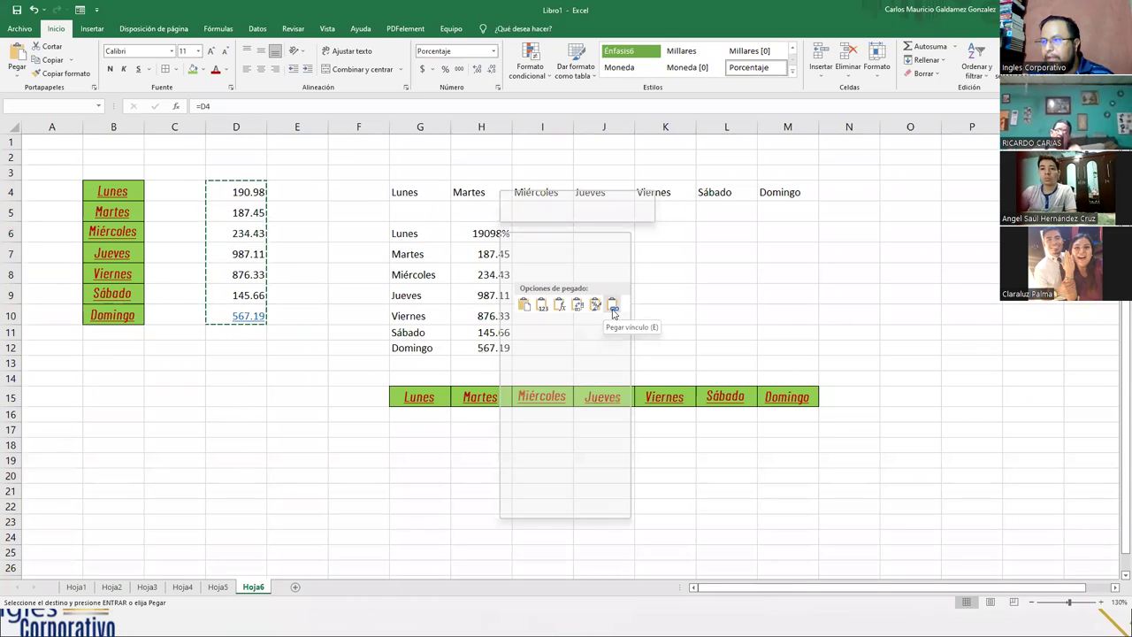
left_click(485, 348)
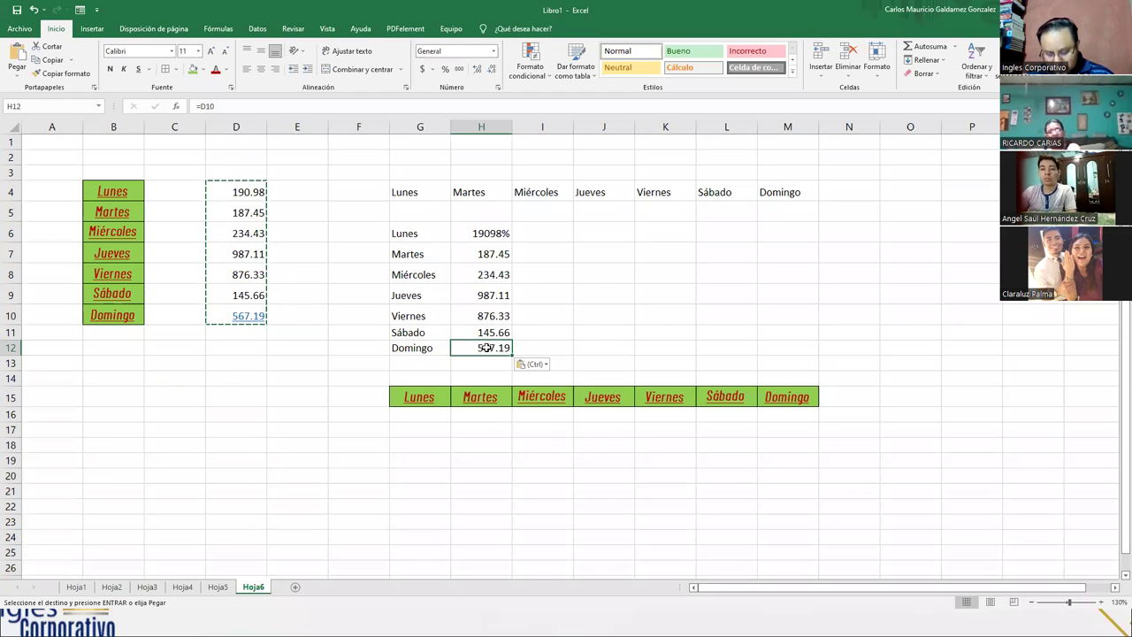
left_click(489, 233)
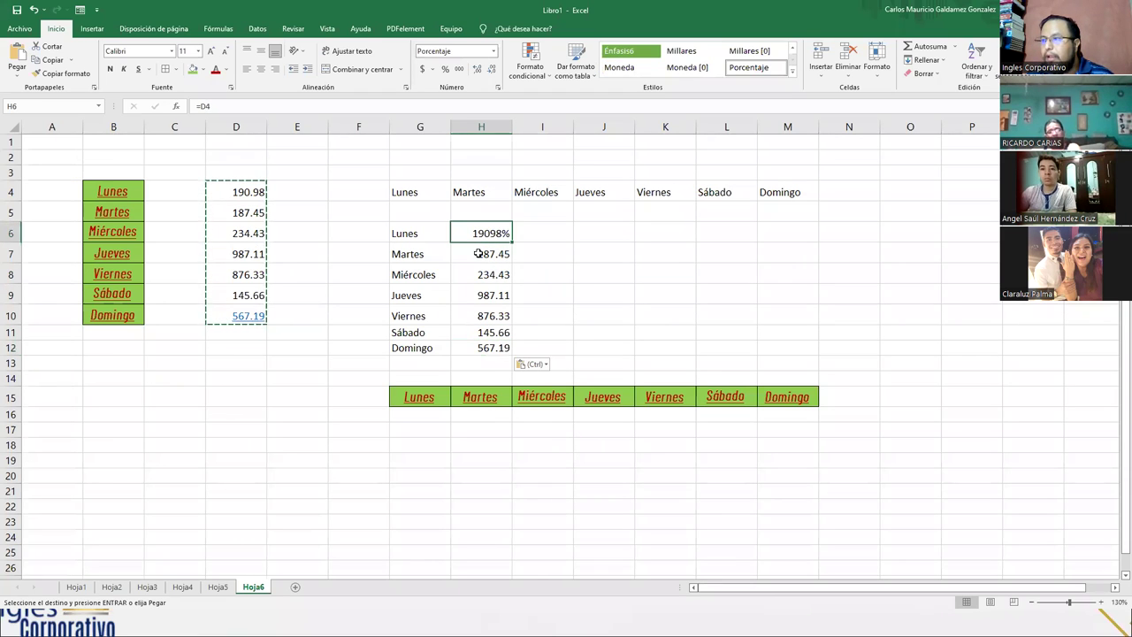
Step: Set the number format of cell H6 to General
left_click(494, 51)
left_click(479, 75)
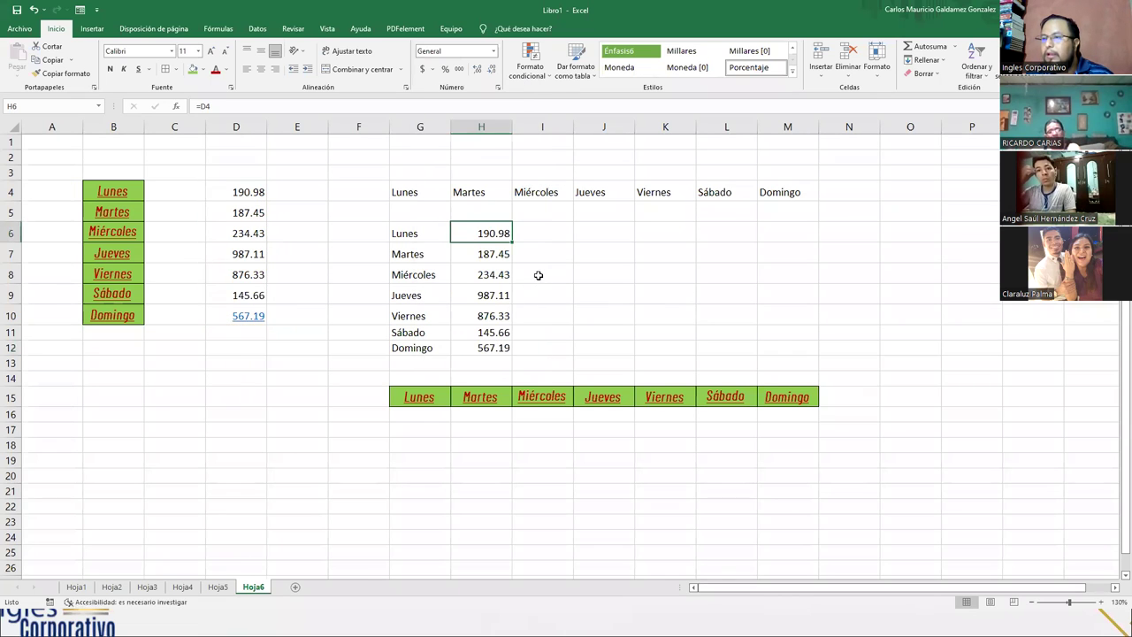
left_click(538, 275)
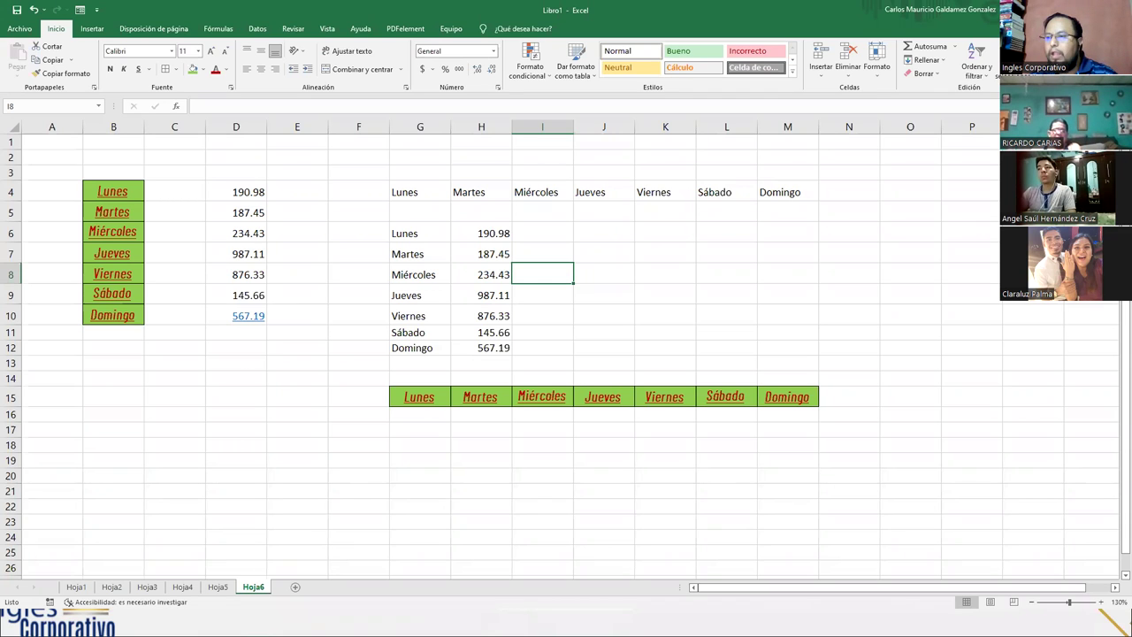
left_click(397, 351)
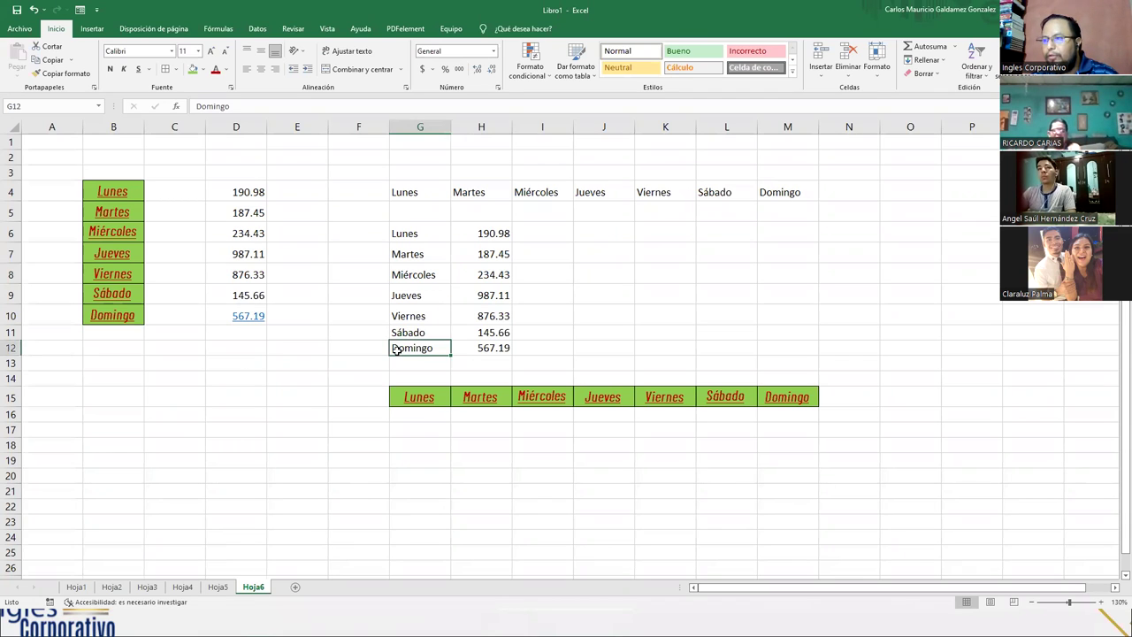
Step: Copy the weekday list in B4:B10 as a picture, using the as-shown-on-screen appearance and the picture format
left_click(89, 202)
left_click_drag(86, 202, 106, 317)
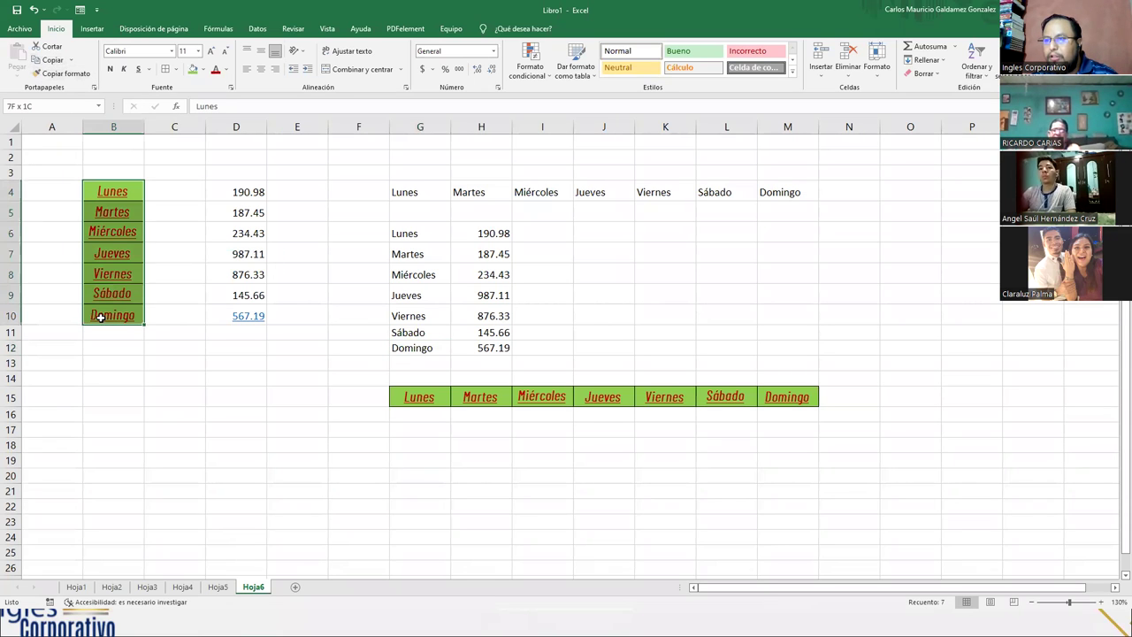
left_click(70, 60)
left_click(59, 74)
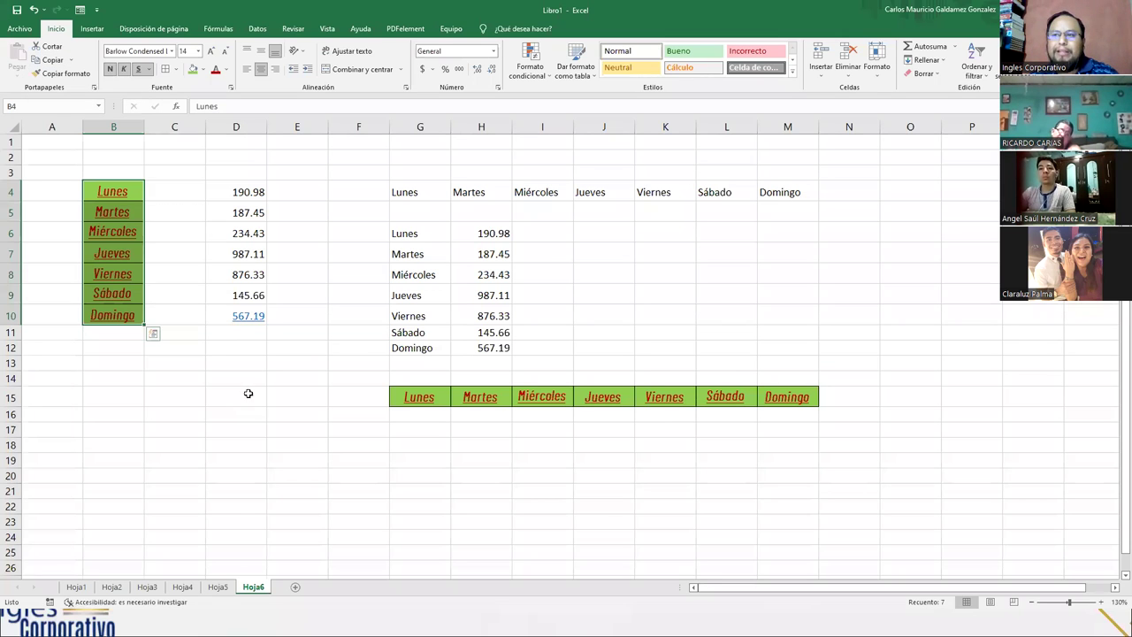
left_click_drag(105, 210, 111, 317)
left_click(58, 59)
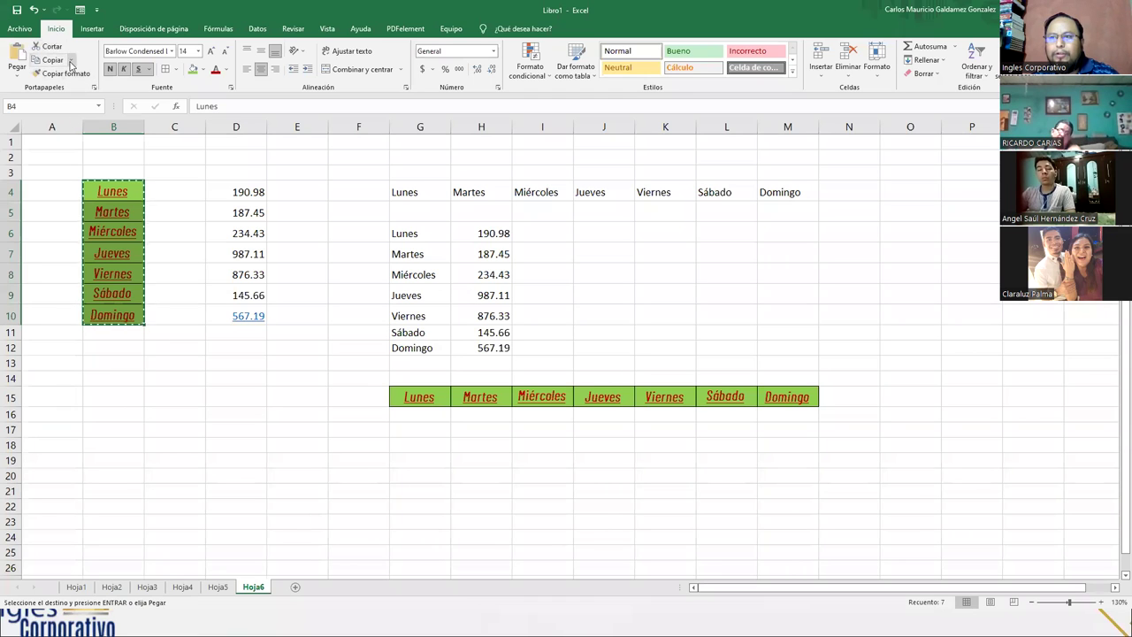
left_click(71, 64)
left_click(99, 104)
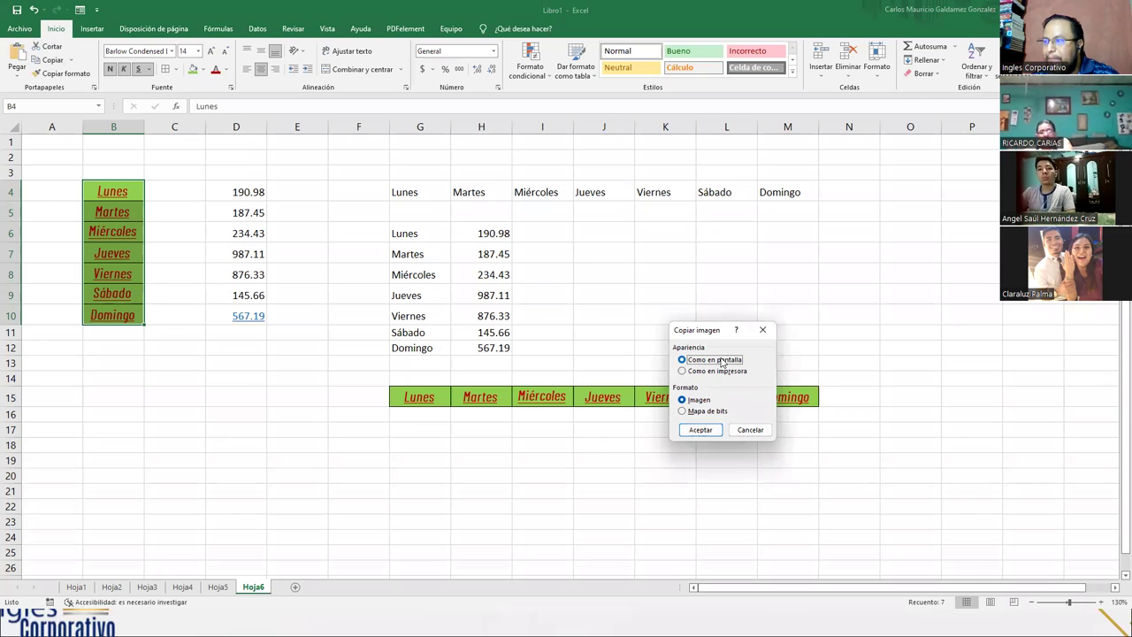
left_click(698, 430)
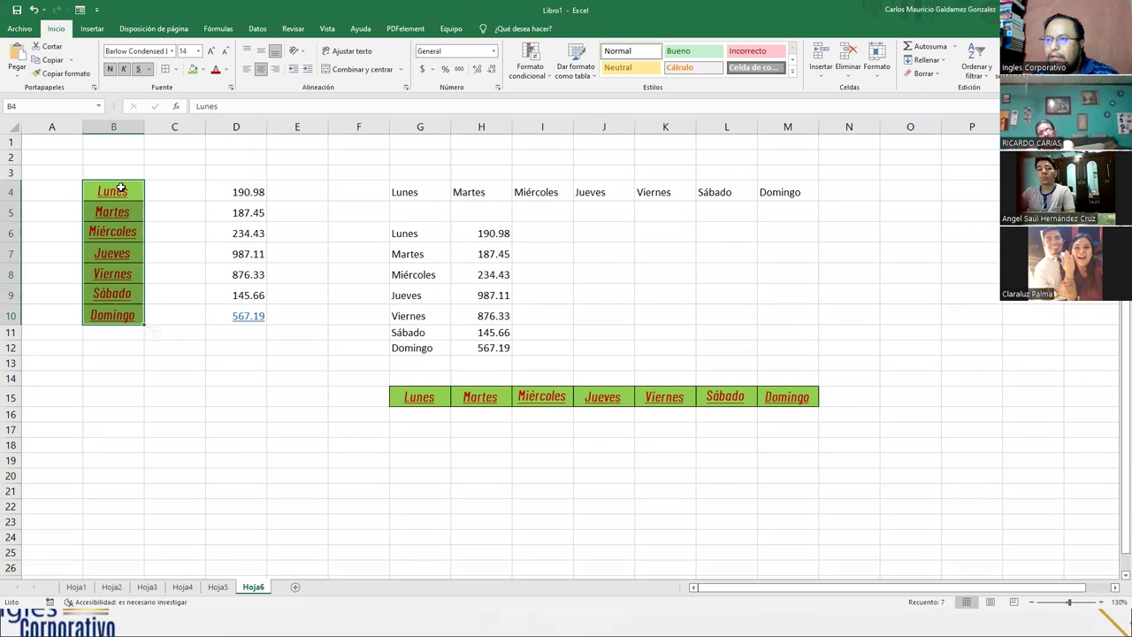
Step: Repeat the picture copy of B4:B10 with the on-screen appearance and picture format
left_click_drag(114, 188, 194, 231)
left_click(259, 409)
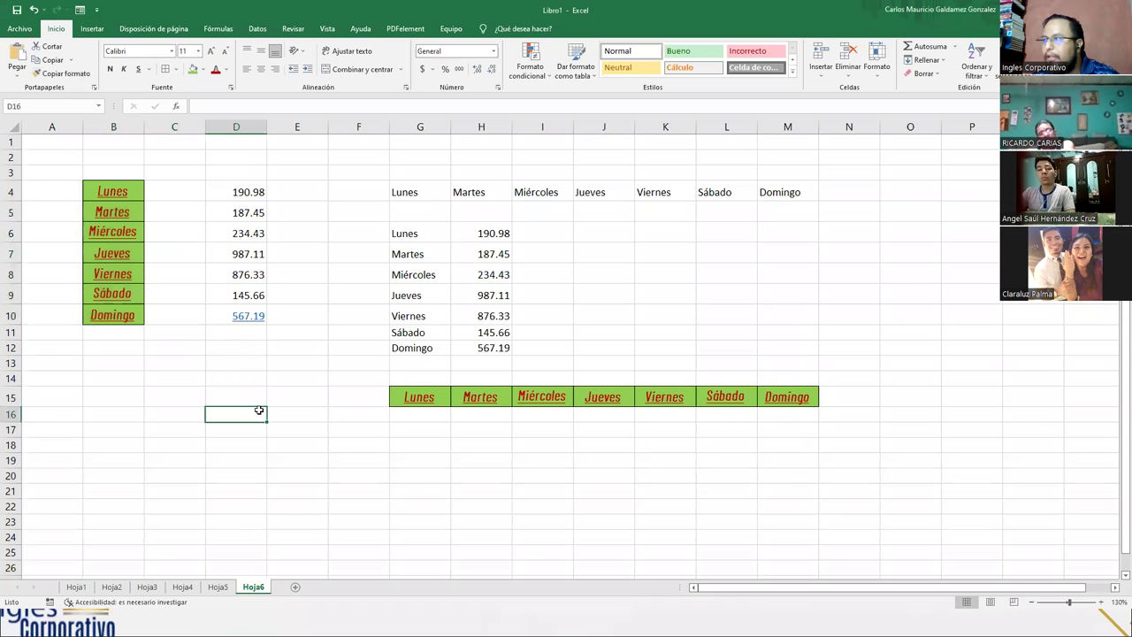
left_click_drag(115, 183, 114, 316)
left_click(72, 60)
left_click(62, 88)
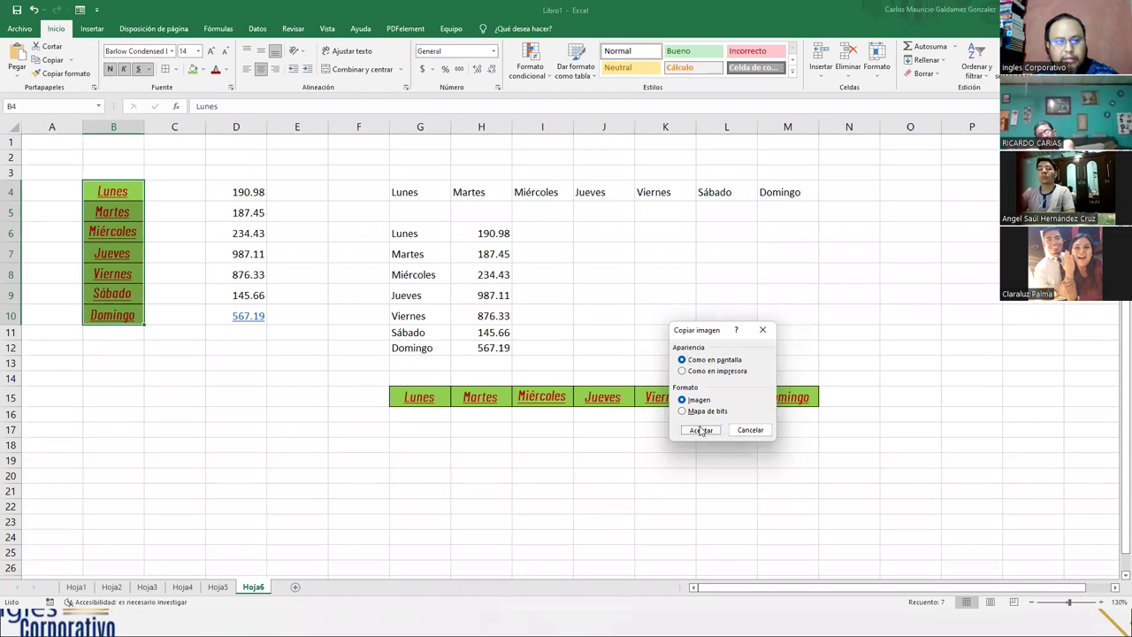
left_click(699, 430)
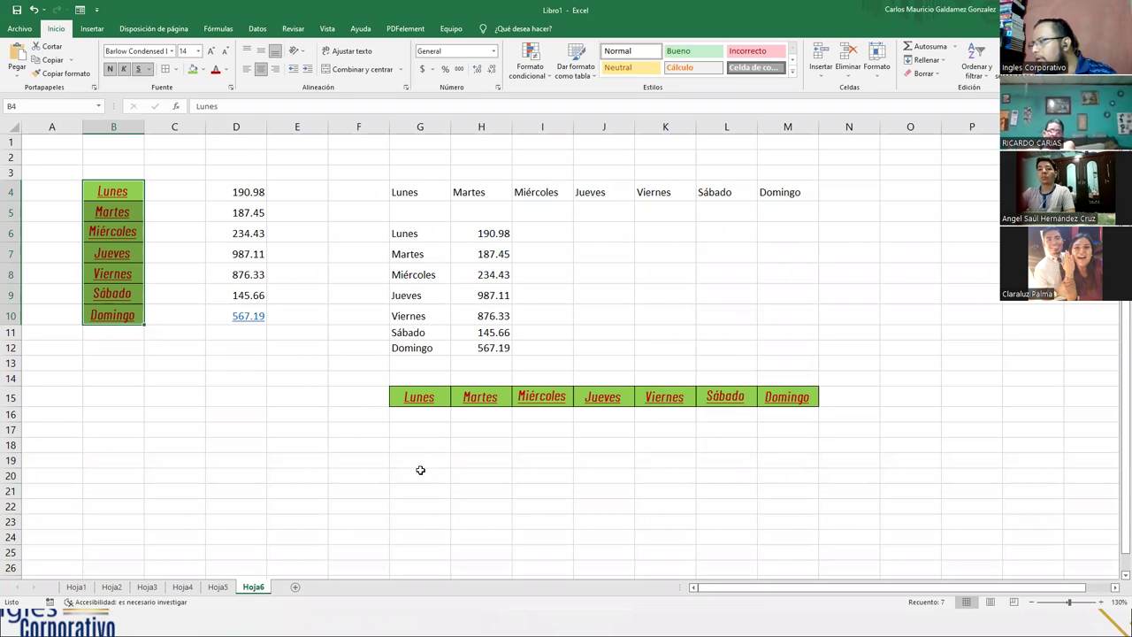
scroll(487, 467, "down", 9)
scroll(566, 483, "up", 9)
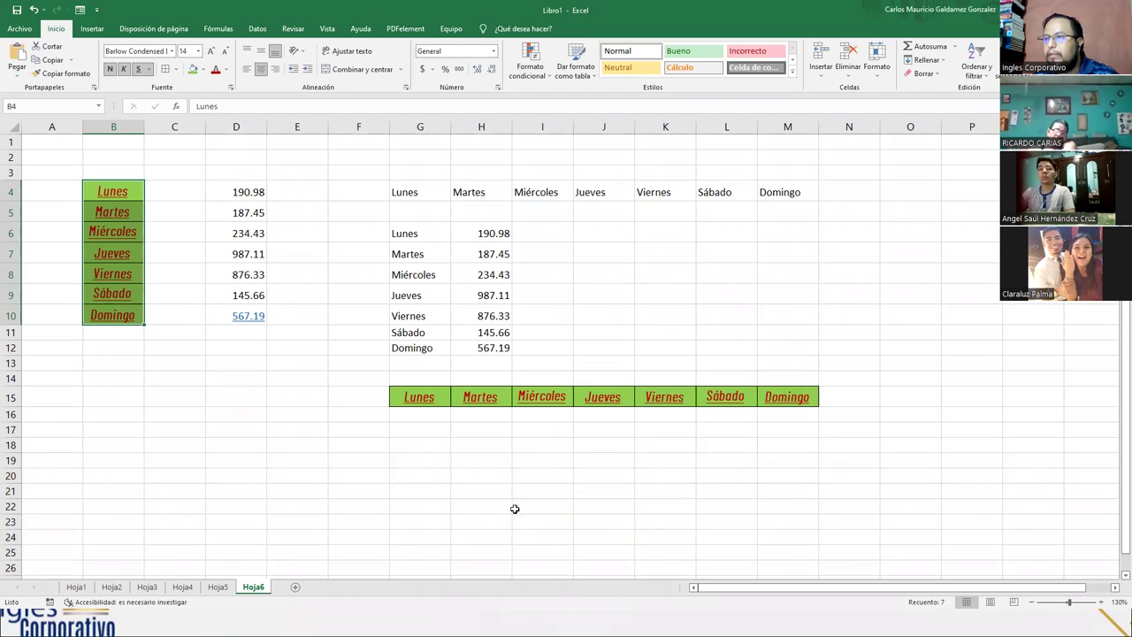
Step: Copy B4:B10 as a picture with the as-shown-when-printed appearance
left_click_drag(142, 192, 222, 326)
left_click(601, 343)
left_click_drag(110, 192, 94, 316)
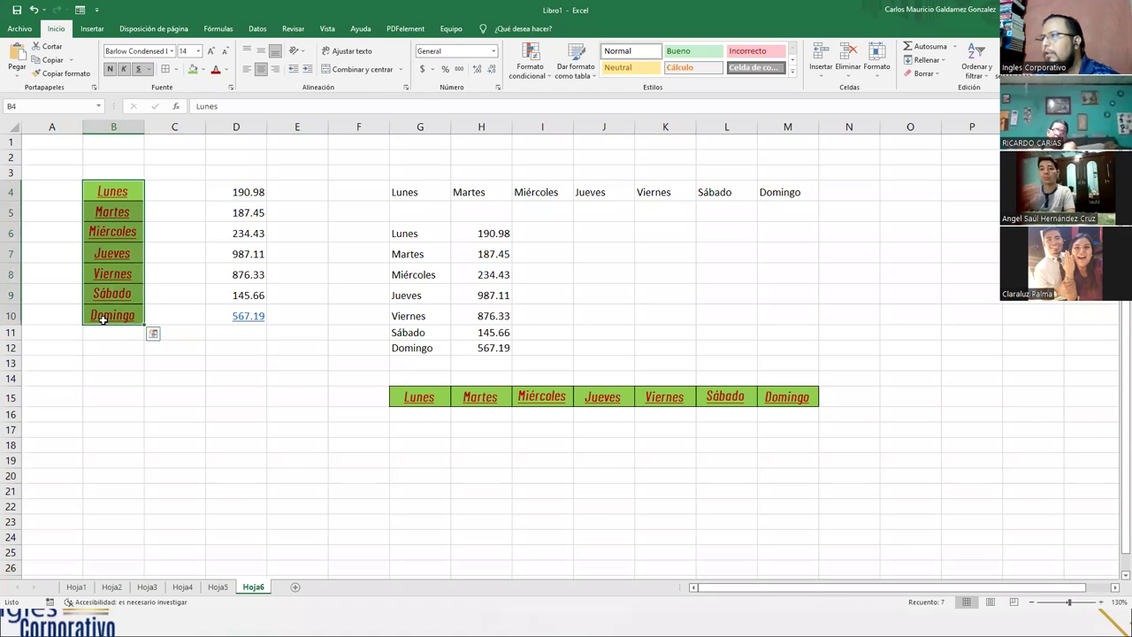
left_click(70, 59)
left_click(68, 91)
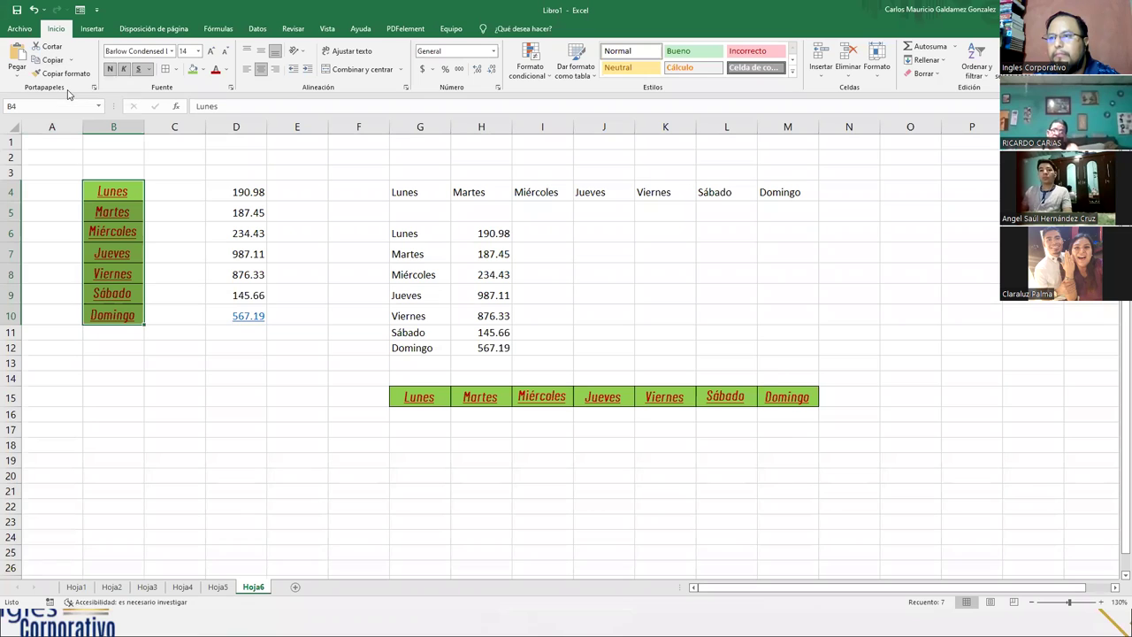
left_click(714, 373)
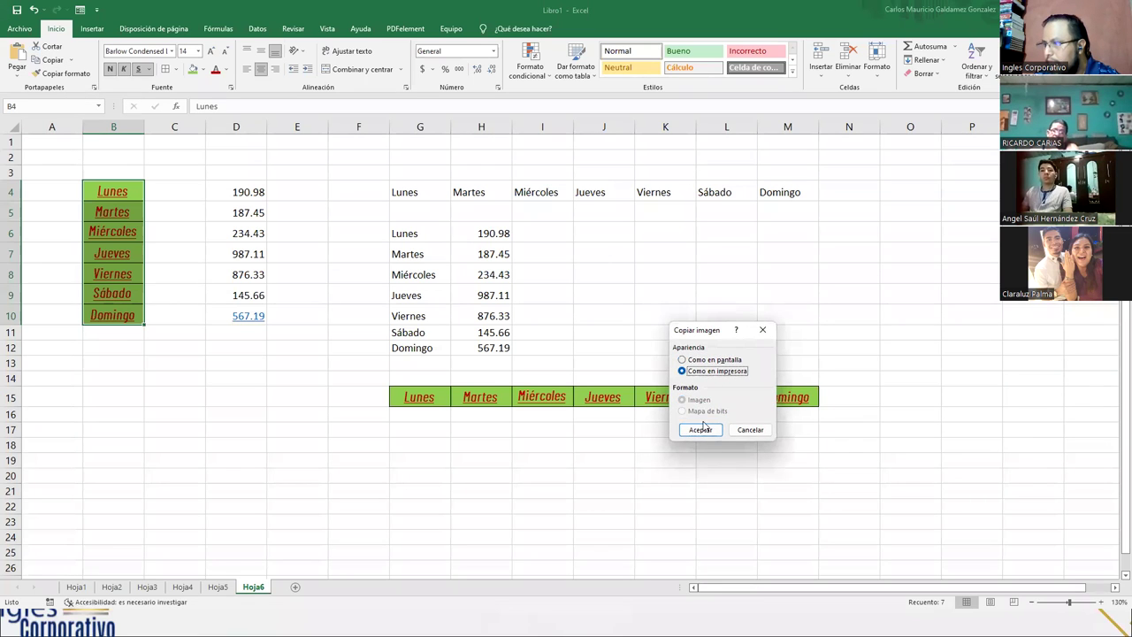
left_click(700, 429)
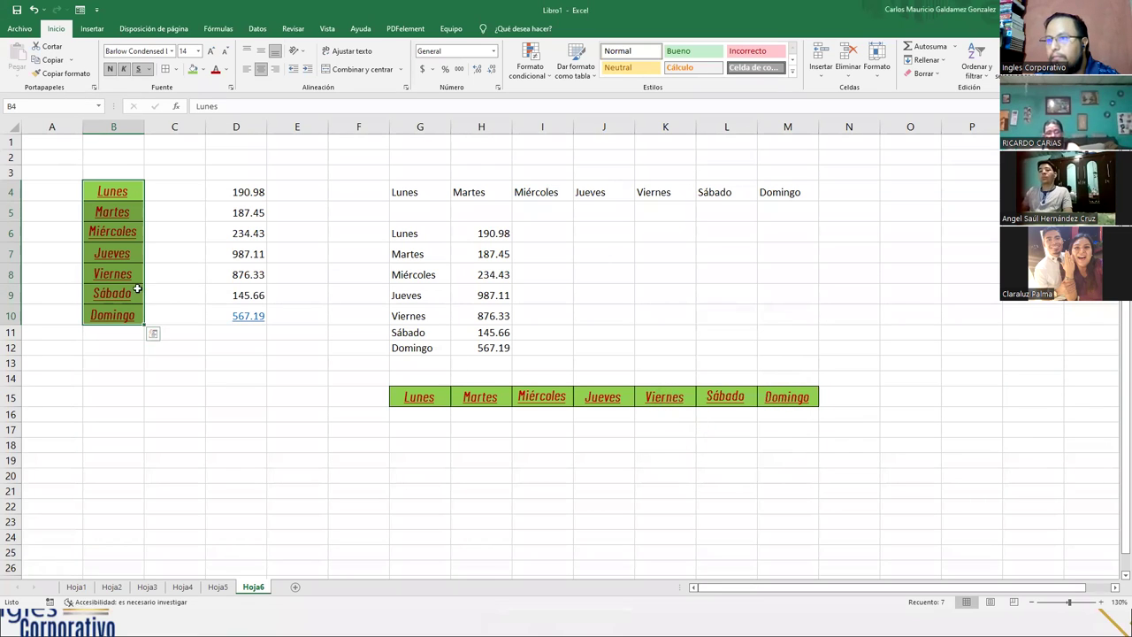
Step: View the print preview of the active sheet and return to the cells
left_click(74, 237)
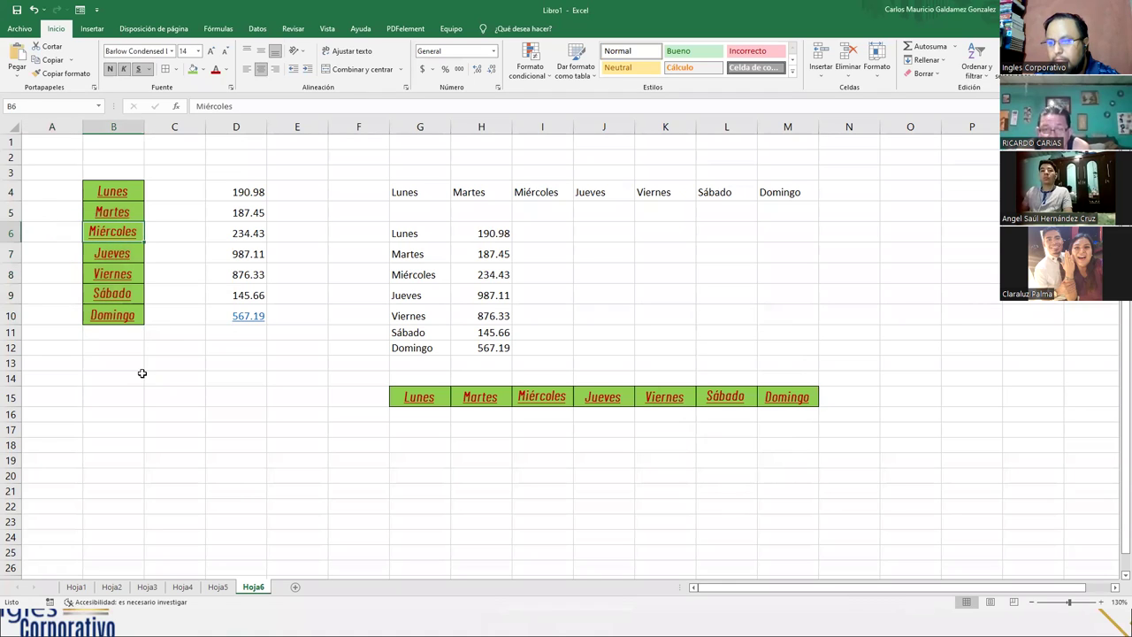
left_click(141, 373)
left_click(364, 419)
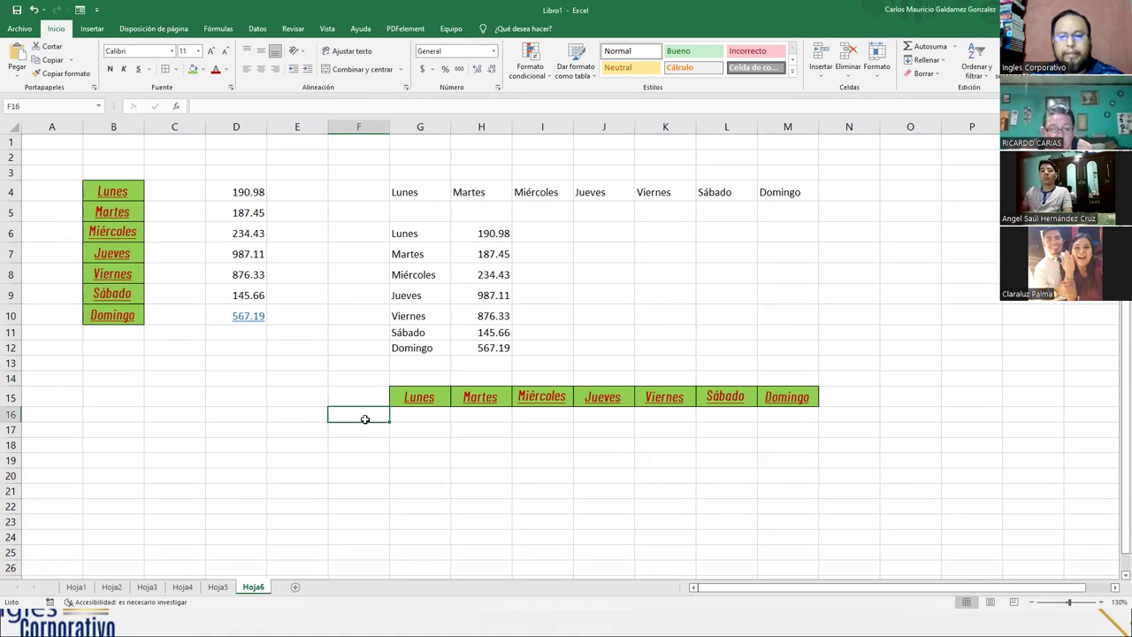
key("ctrl+p")
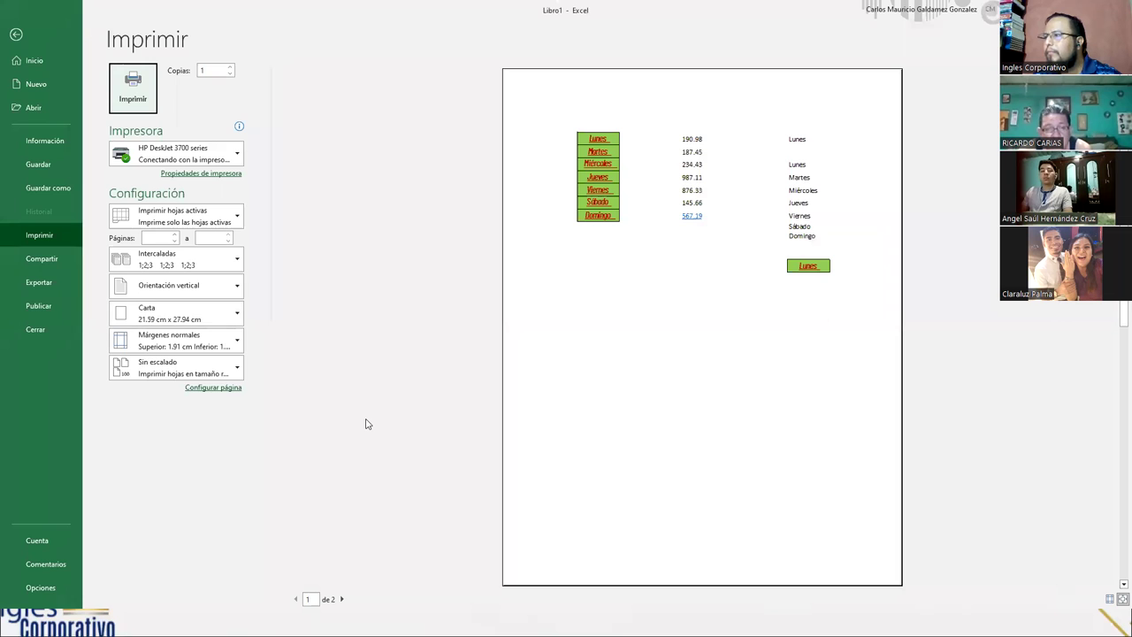
key("Escape")
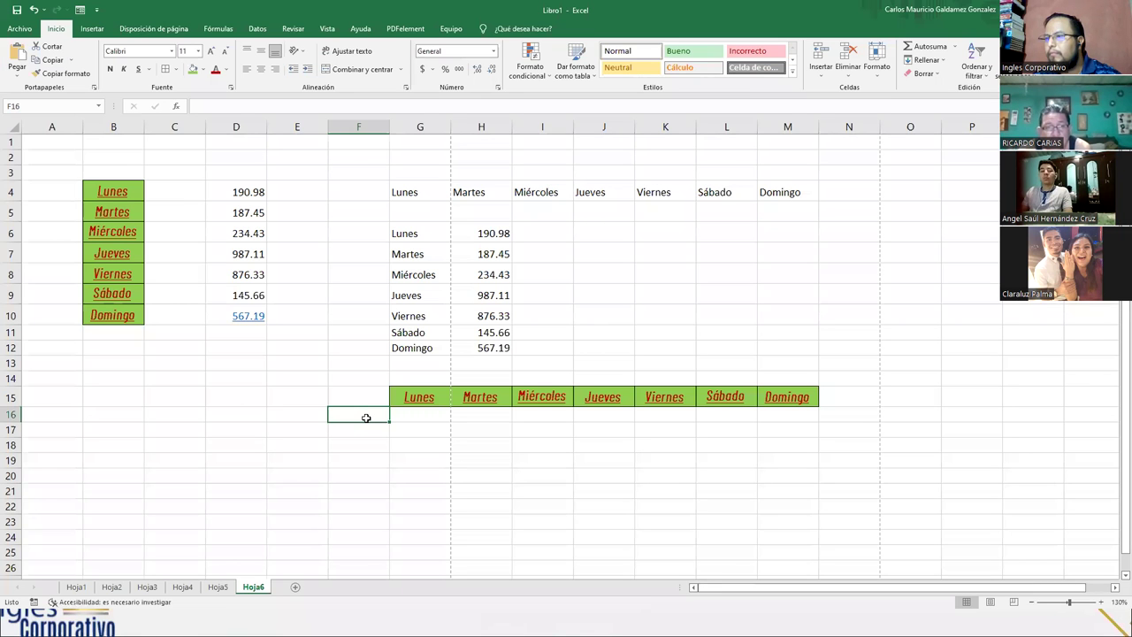
left_click(250, 419)
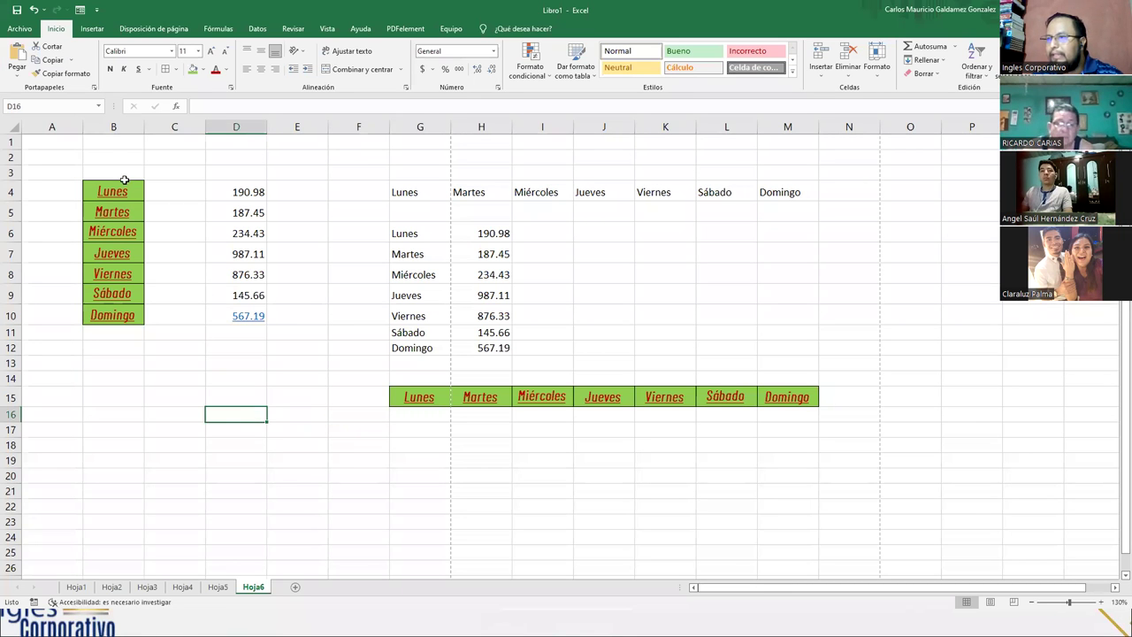
Step: Copy B4:B10 as an on-screen picture and paste it at K7
left_click_drag(109, 193, 129, 306)
right_click(127, 231)
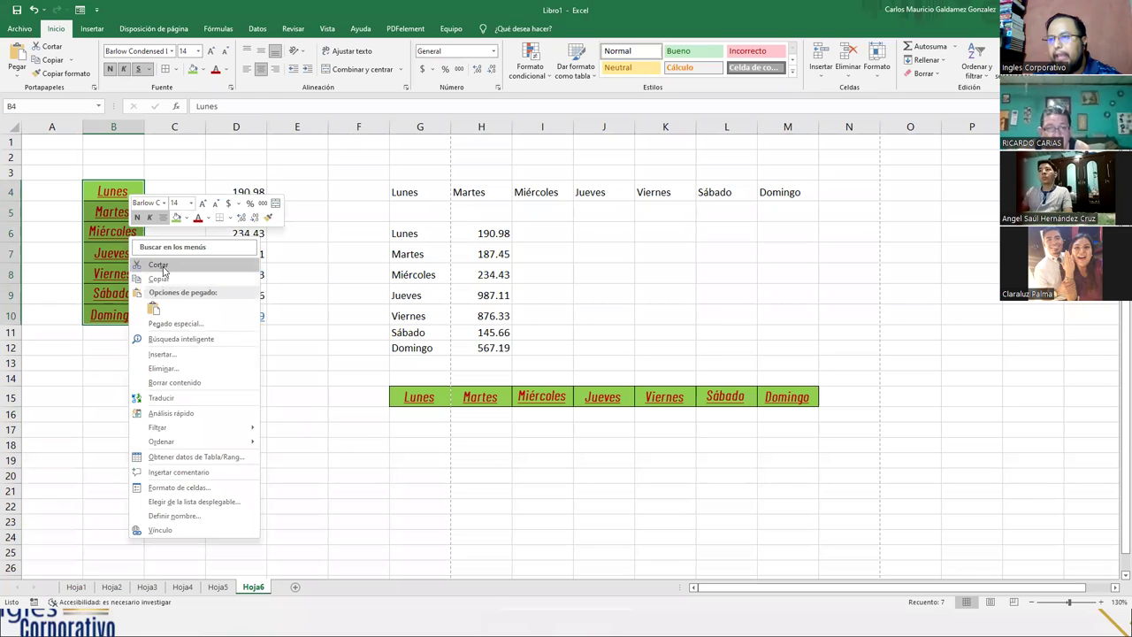
left_click(70, 60)
left_click(84, 91)
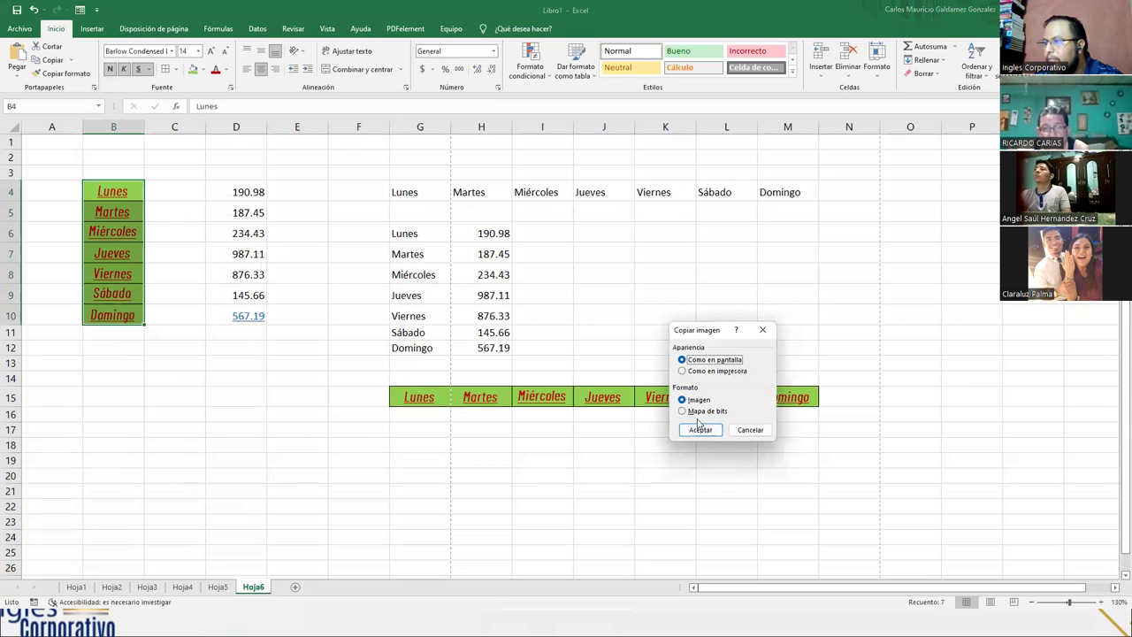
left_click(700, 429)
right_click(654, 259)
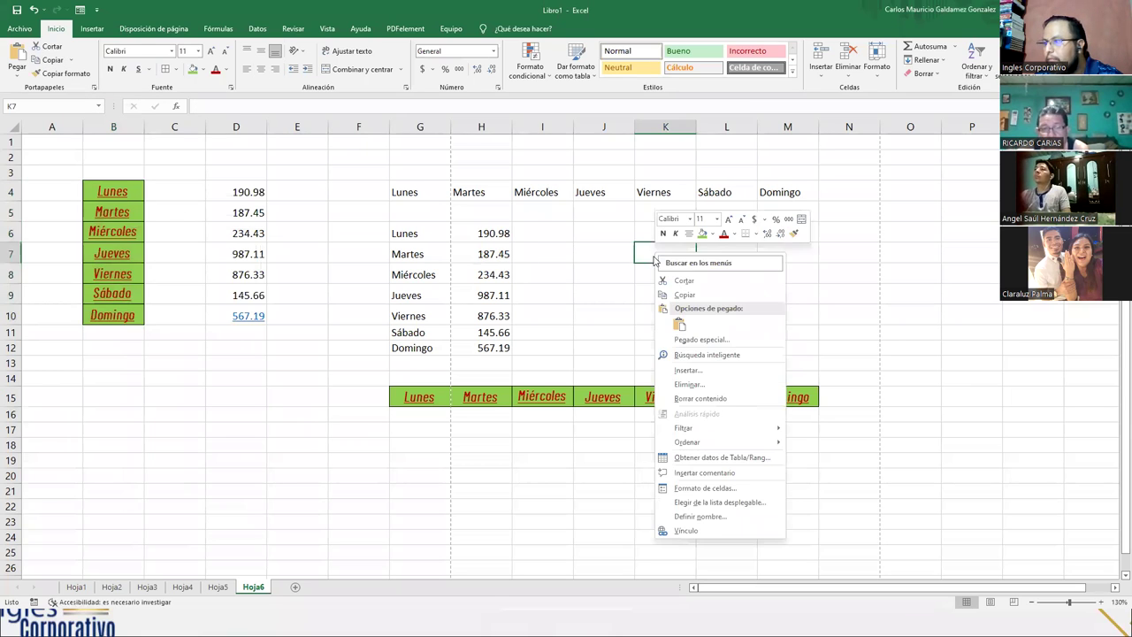
left_click(680, 325)
Step: Move the pasted weekday picture below the original list in column B, and delete the picture
left_click_drag(675, 266, 663, 284)
left_click_drag(571, 352, 185, 432)
key("ctrl+z")
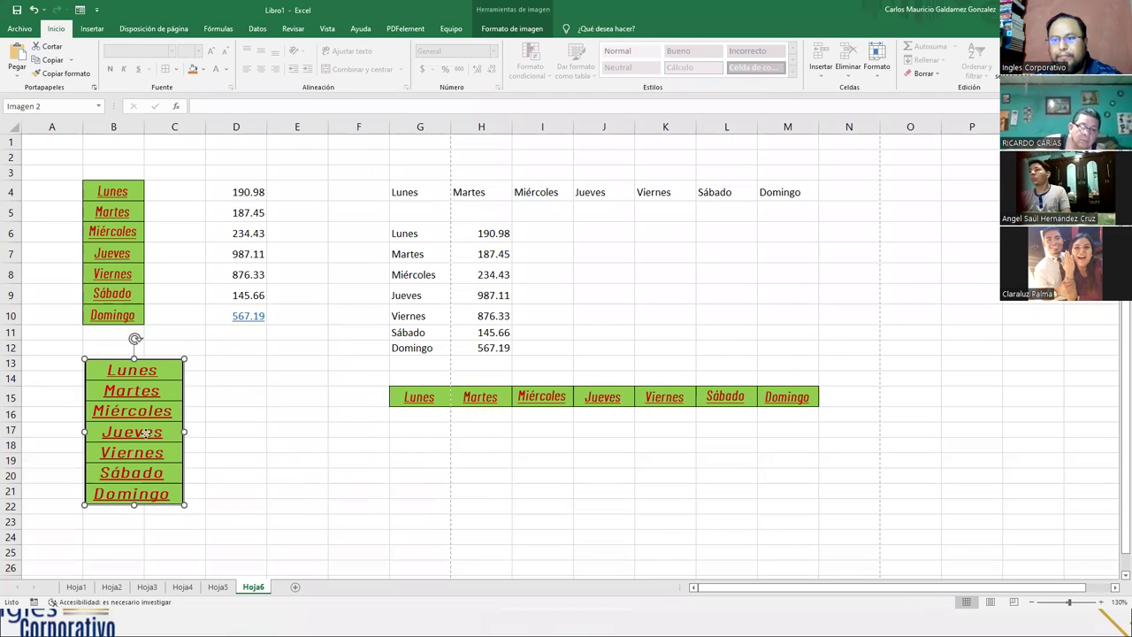
key("Delete")
Step: Copy the range B3:N16 as an on-screen picture and paste it at B18
left_click_drag(109, 181, 828, 414)
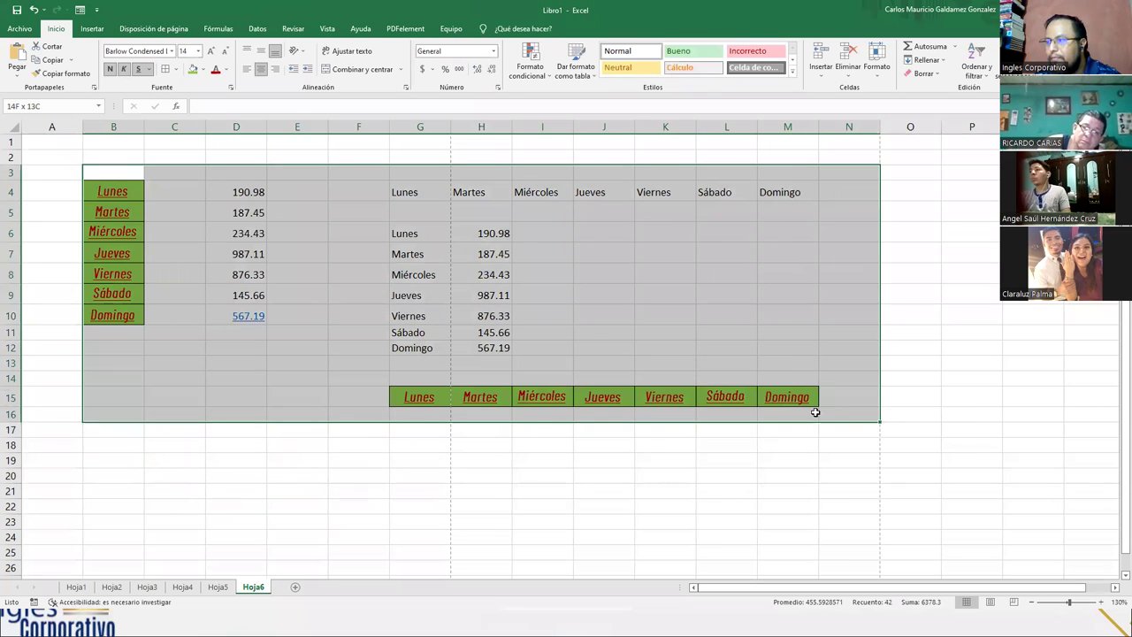
left_click(70, 60)
left_click(71, 88)
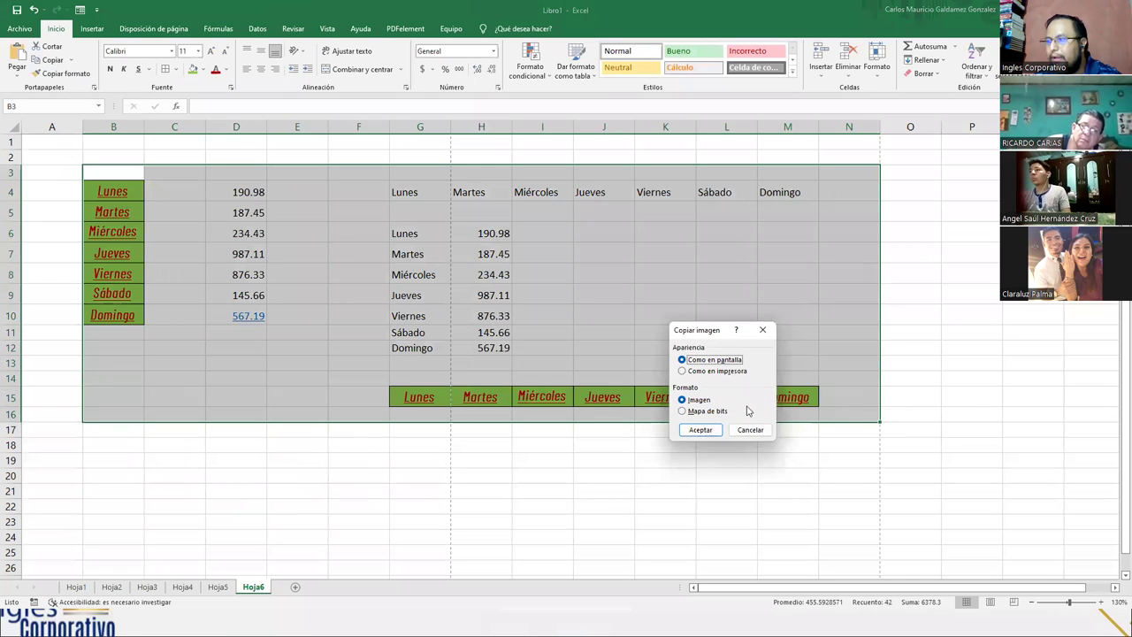
left_click(700, 429)
left_click(145, 447)
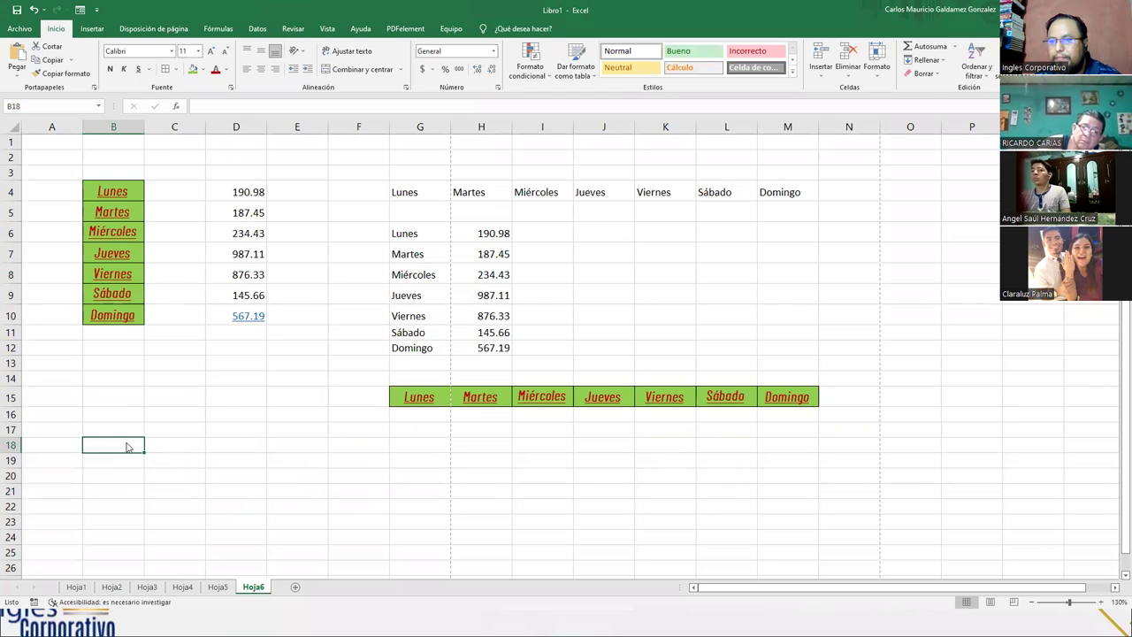
right_click(127, 446)
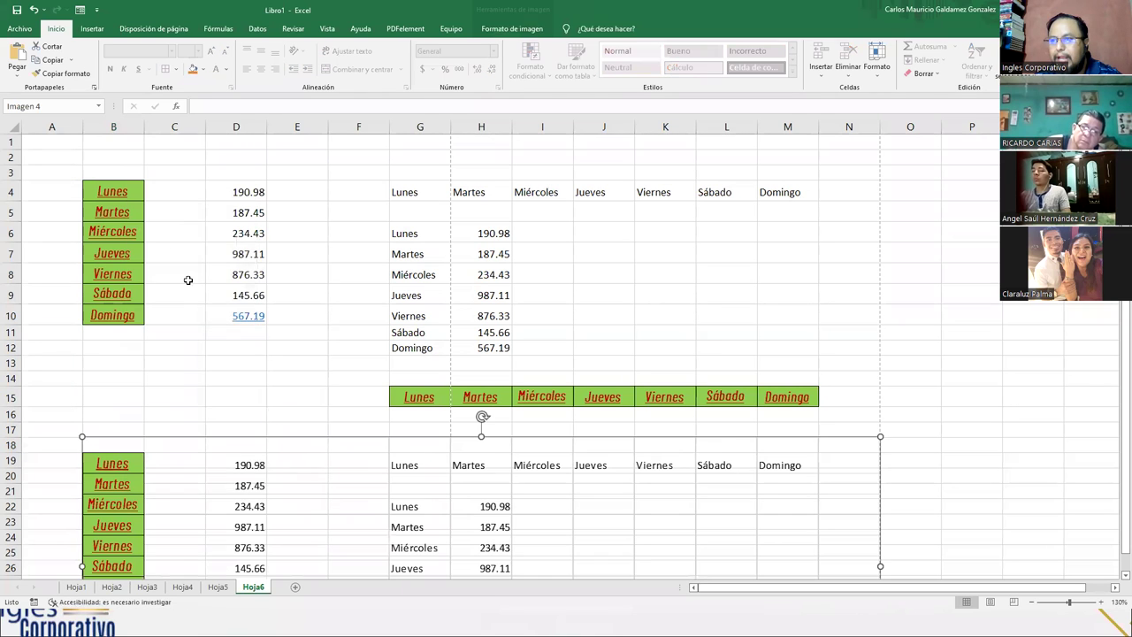
Step: Reposition the large pasted picture slightly below the data and delete it
scroll(422, 423, "down", 5)
mouse_move(249, 258)
left_mouse_down()
mouse_move(283, 308)
mouse_move(404, 280)
mouse_move(260, 263)
mouse_move(164, 235)
mouse_move(227, 248)
mouse_move(244, 280)
left_mouse_up()
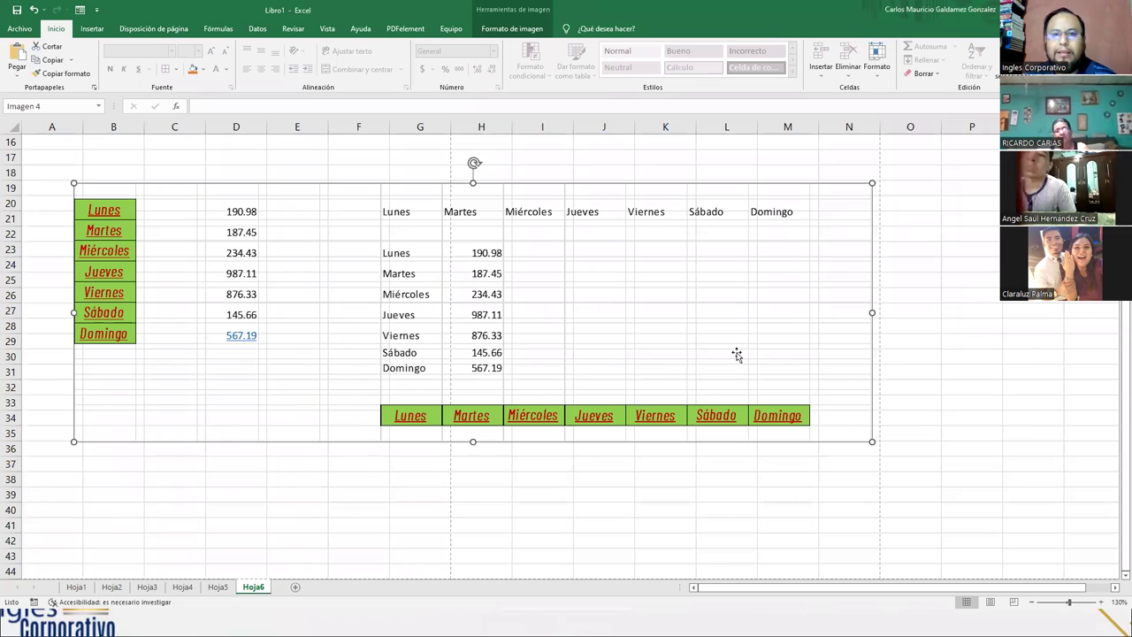
key("Delete")
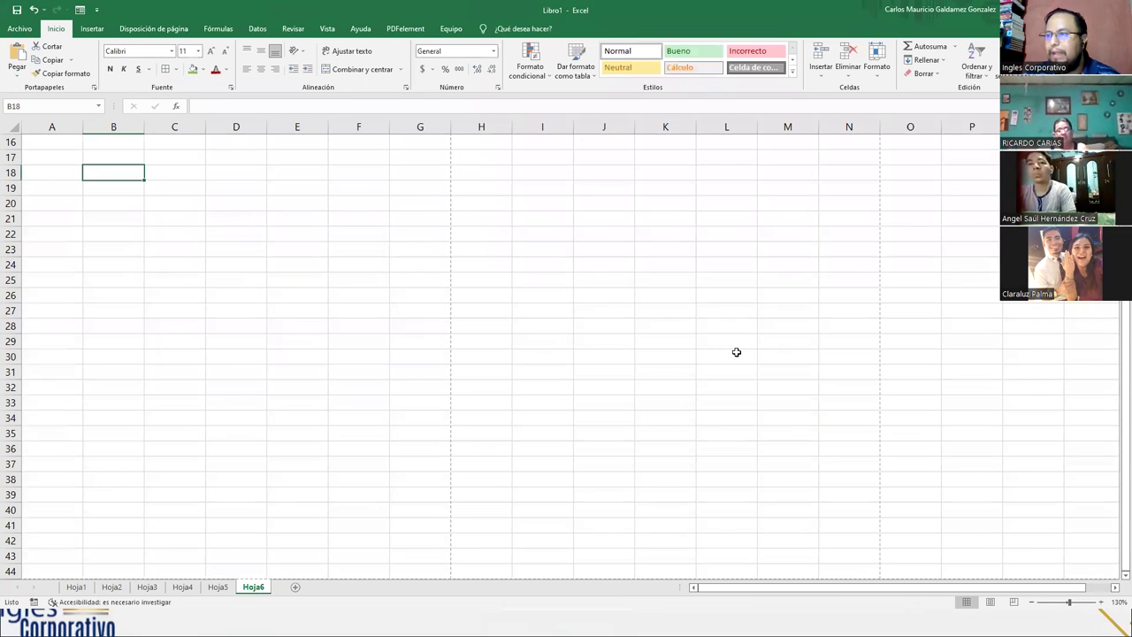
scroll(523, 457, "up", 5)
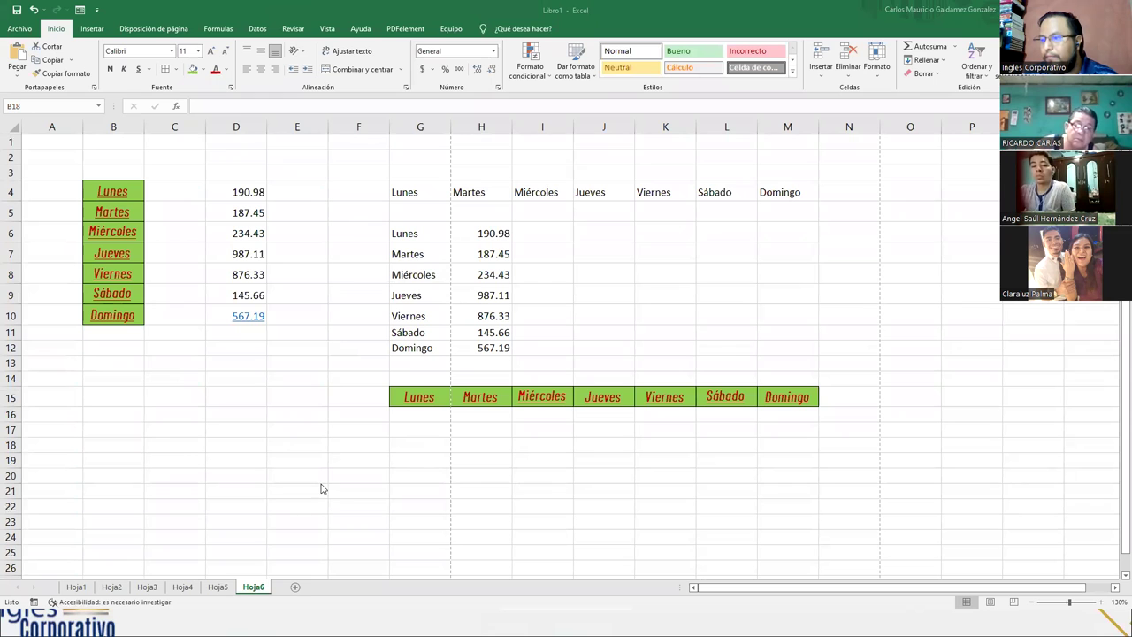
Step: Add a new worksheet after Hoja6 and select cell B2 on it
left_click(296, 587)
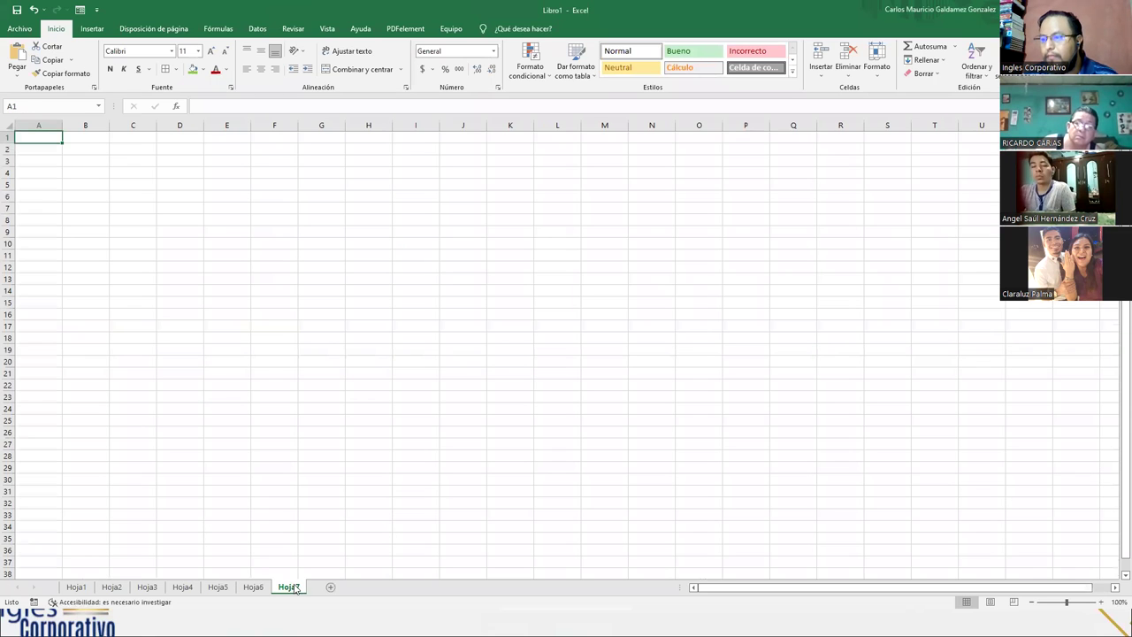
double_click(290, 586)
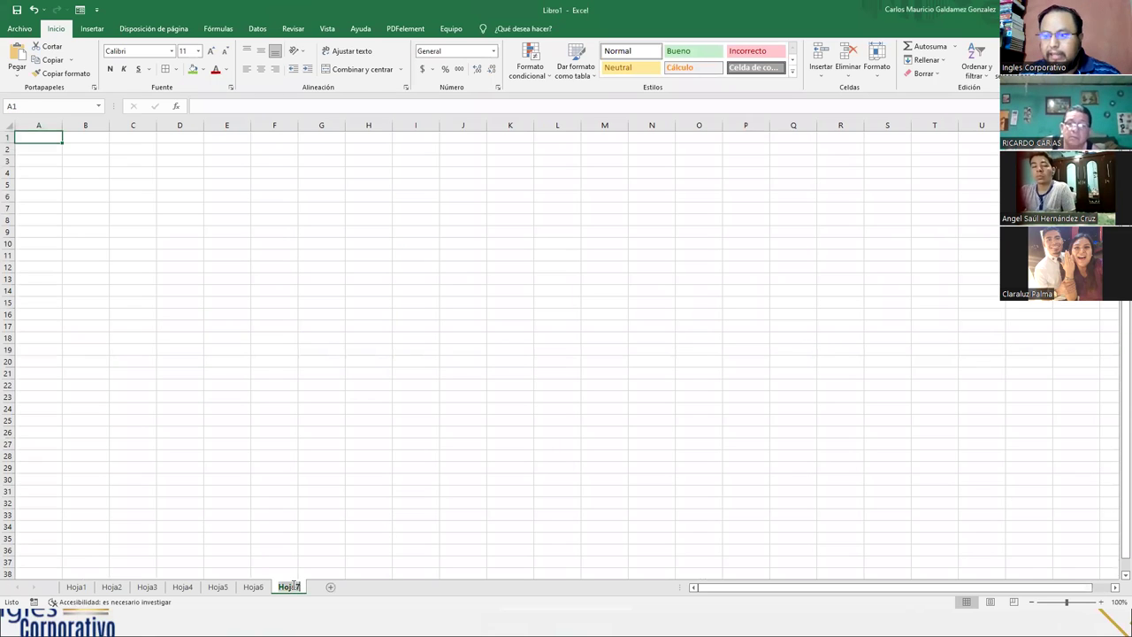
left_click(97, 150)
scroll(174, 221, "up", 5)
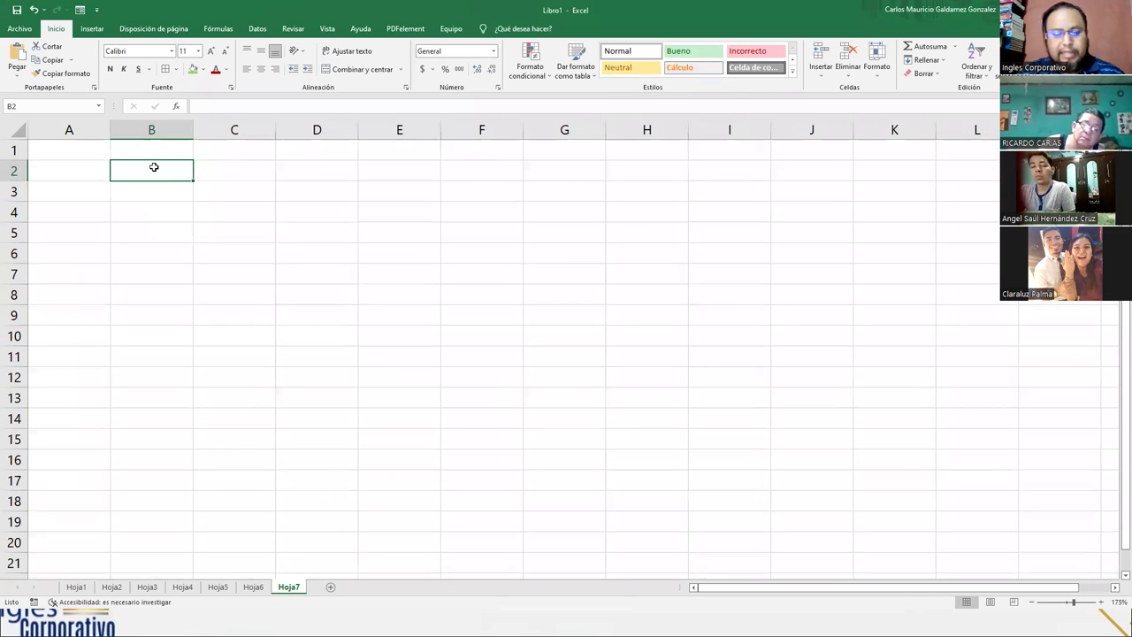
Step: Enter the heading "Tarea de la Sesion 2" in cell B2
type("Tarea de ")
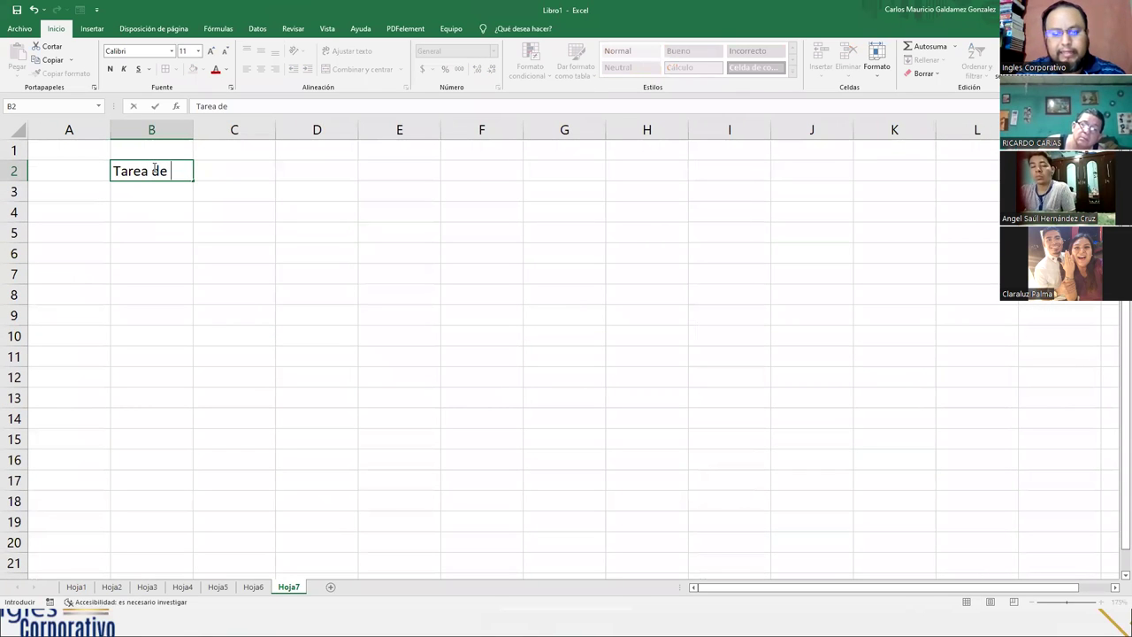
type("la Sesio")
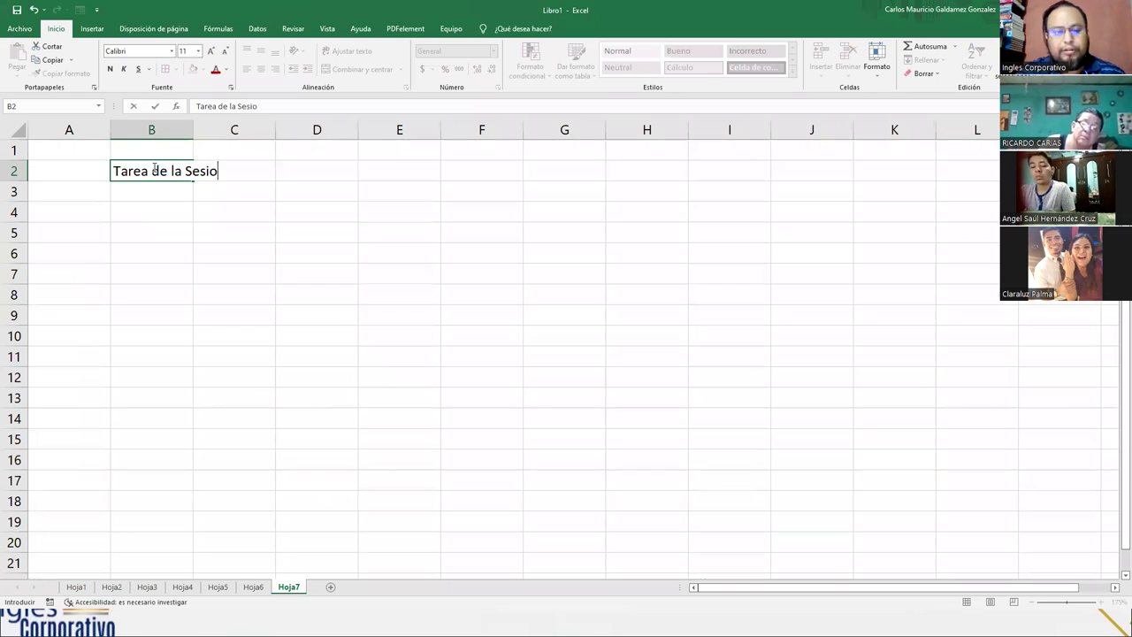
type("n 2")
key("Return")
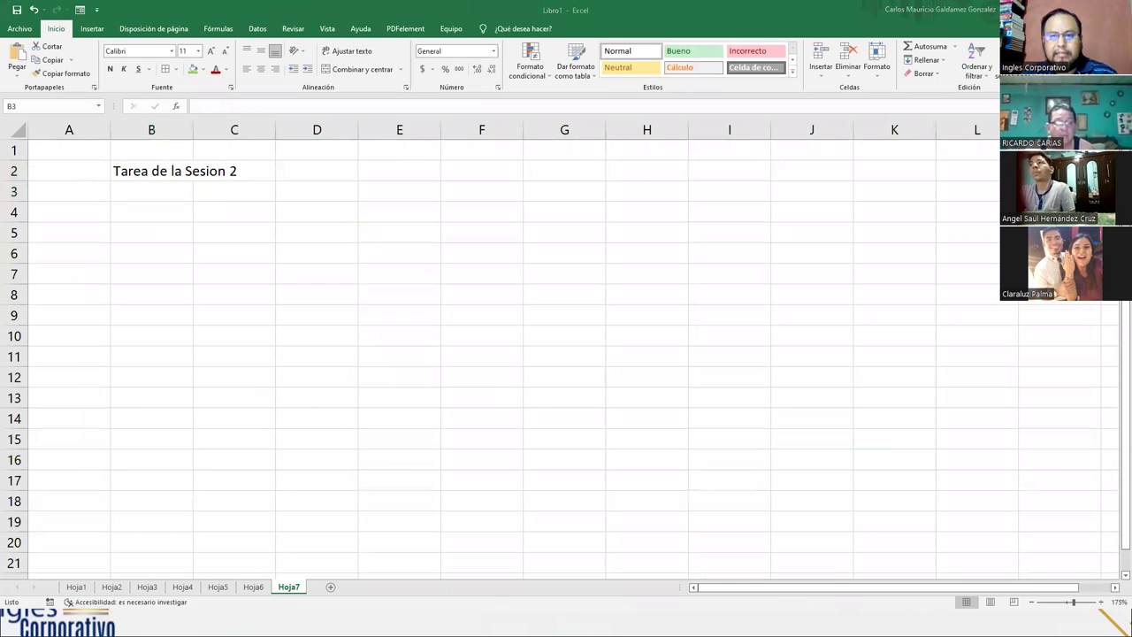
Step: Paste the copied picture of the client invoice table at B3 and shrink it proportionally to end around column I, row 20
left_click(154, 191)
key("ctrl+v")
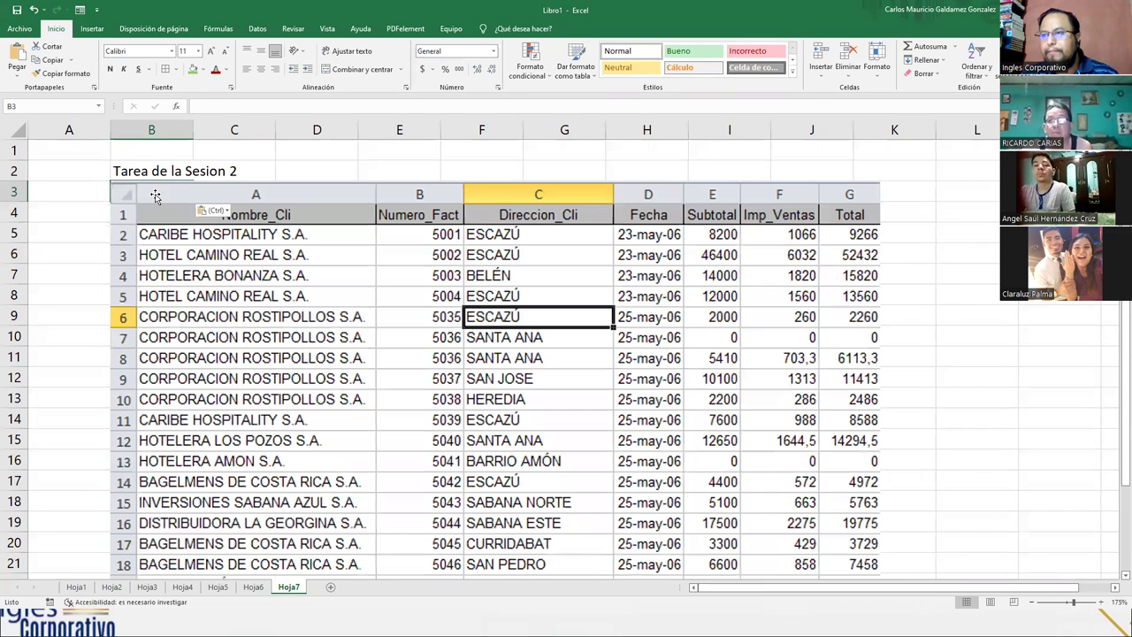
scroll(457, 349, "down", 1)
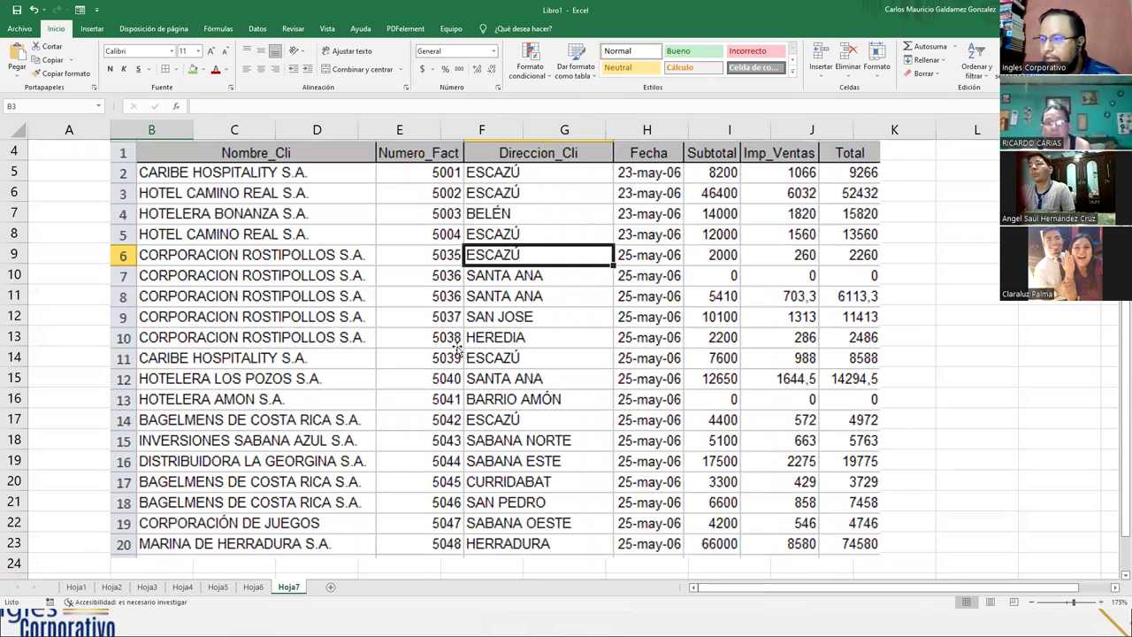
left_click(457, 349)
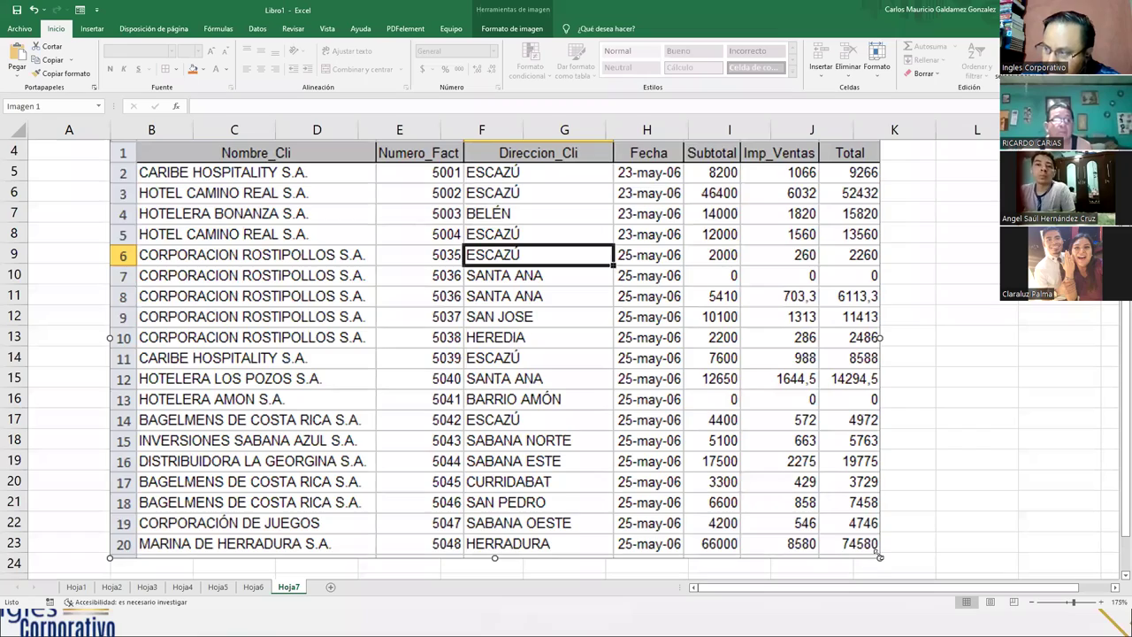
left_click_drag(880, 557, 738, 479)
scroll(379, 345, "up", 1)
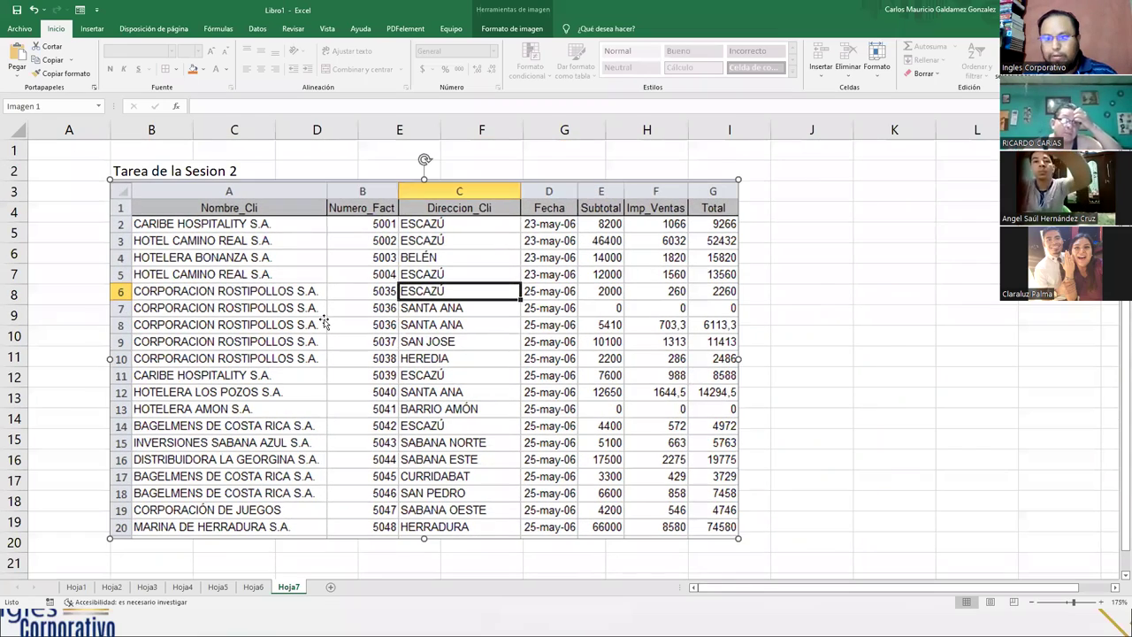
Step: Add another worksheet after Hoja7 and enter the heading "Tarea Sesion 4" in its cell B2
left_click(330, 587)
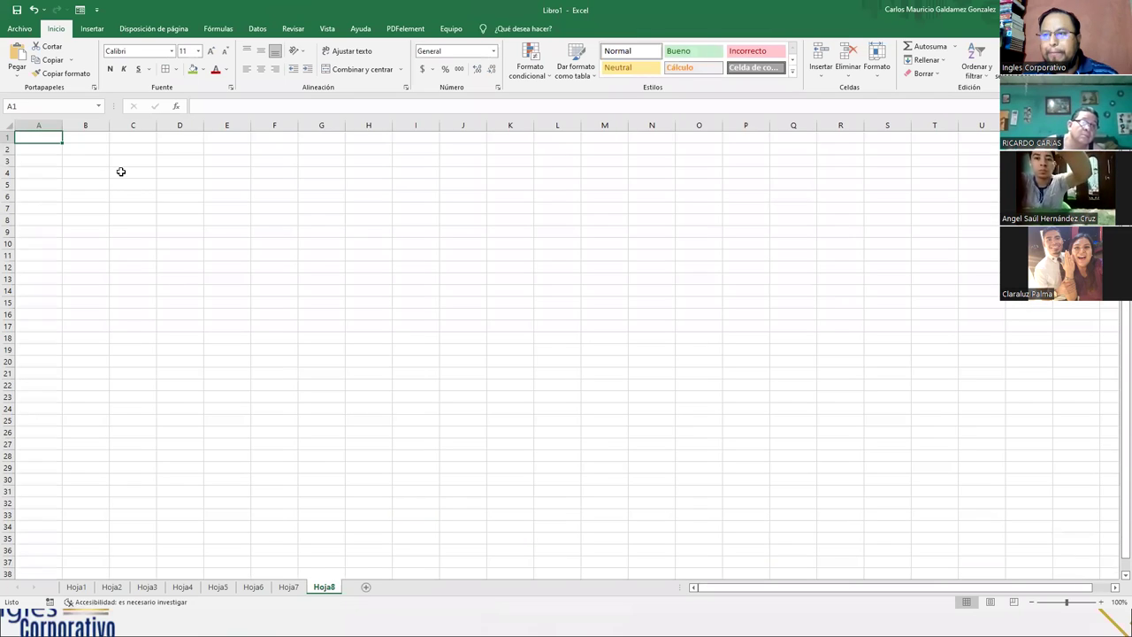
scroll(170, 272, "up", 3, "ctrl")
left_click(106, 161)
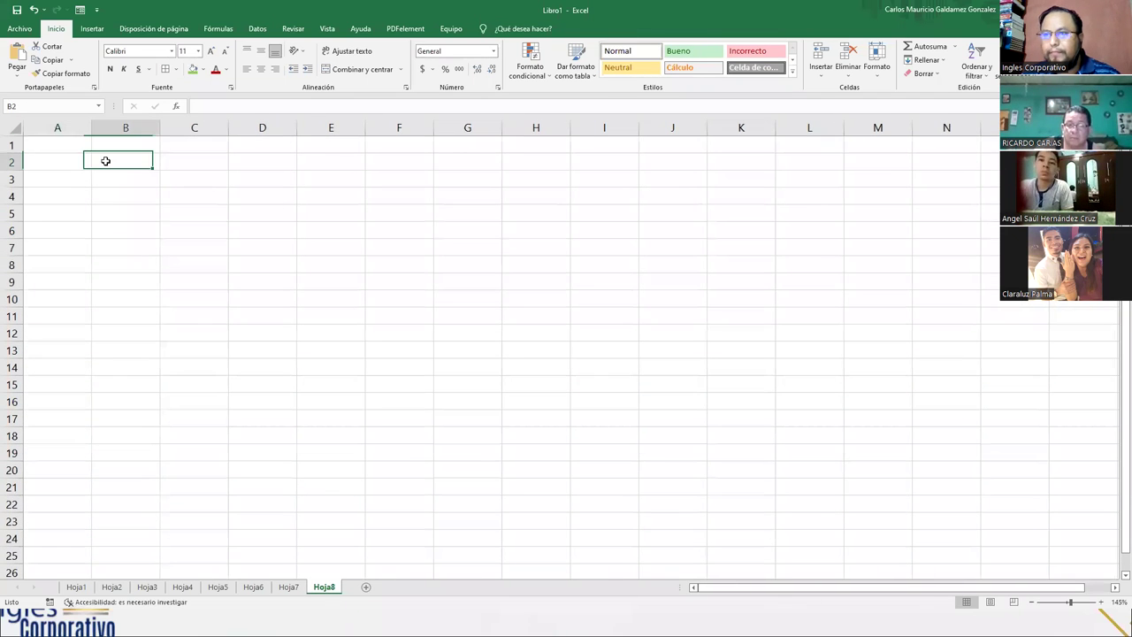
type("Tarea Sesion 4")
key("Return")
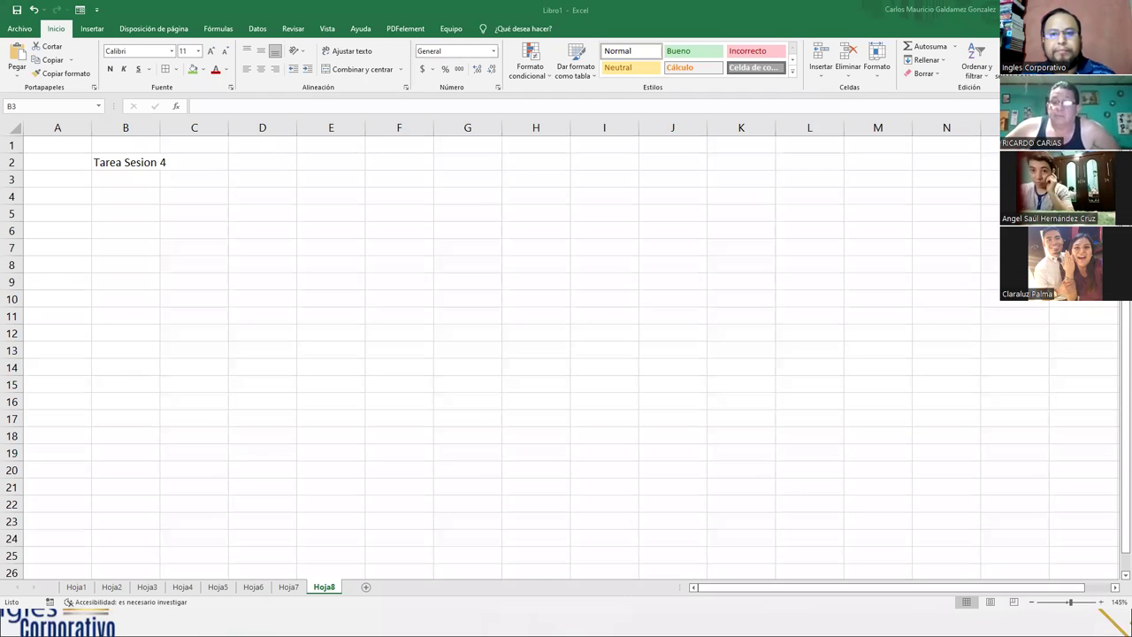
Step: Paste the copied picture of the employee table at B3 and enlarge it to about the end of column H and row 16
left_click(116, 183)
key("ctrl+v")
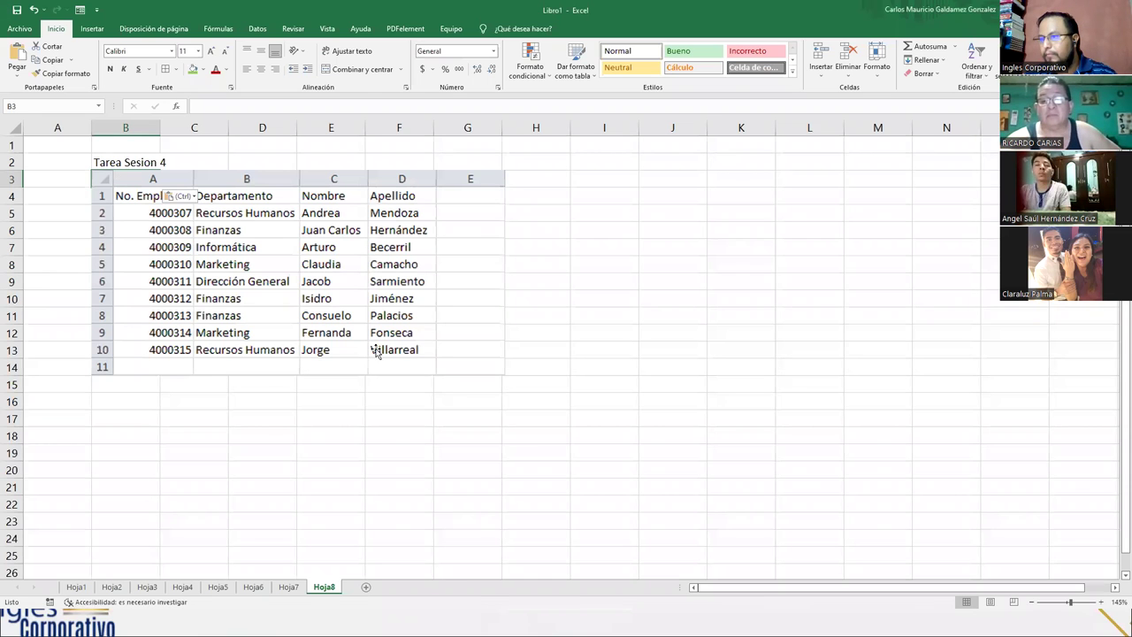
key("Escape")
left_click(485, 367)
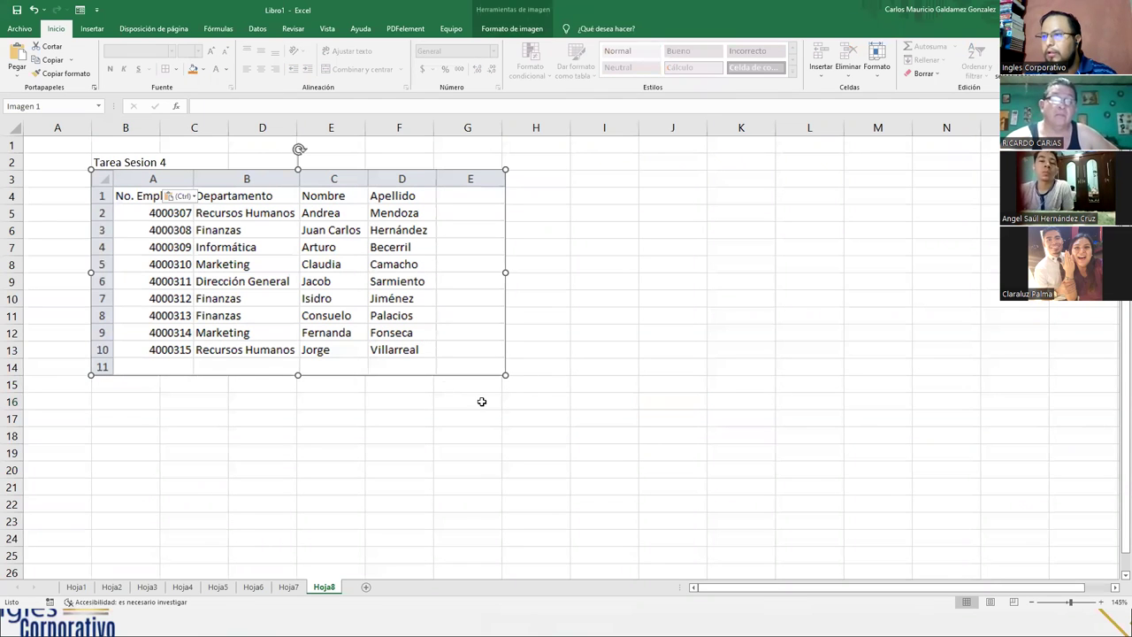
left_click_drag(504, 374, 576, 410)
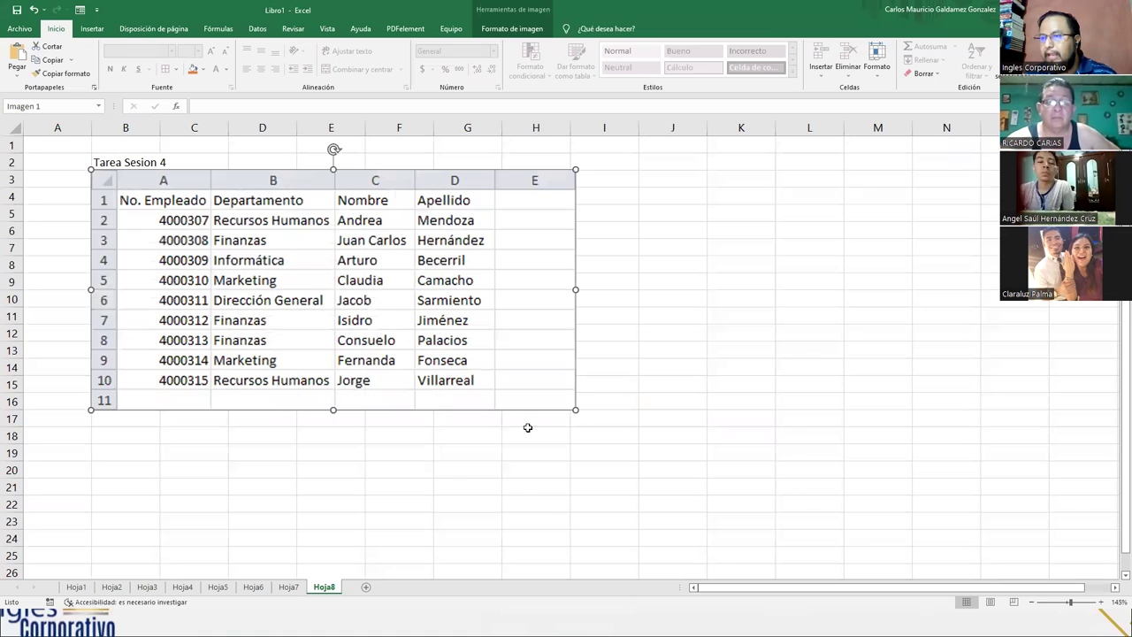
Step: Review the homework tables on Hoja7 and Hoja8, switching between the two sheets to compare what each task requires
left_click(292, 589)
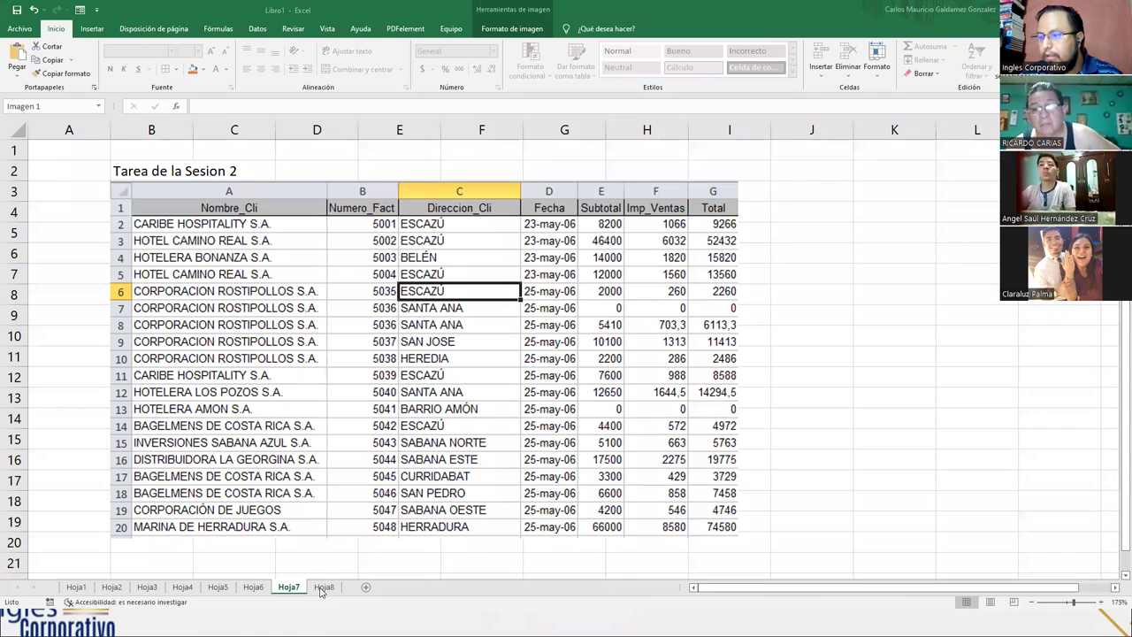
left_click(326, 534)
left_click(324, 587)
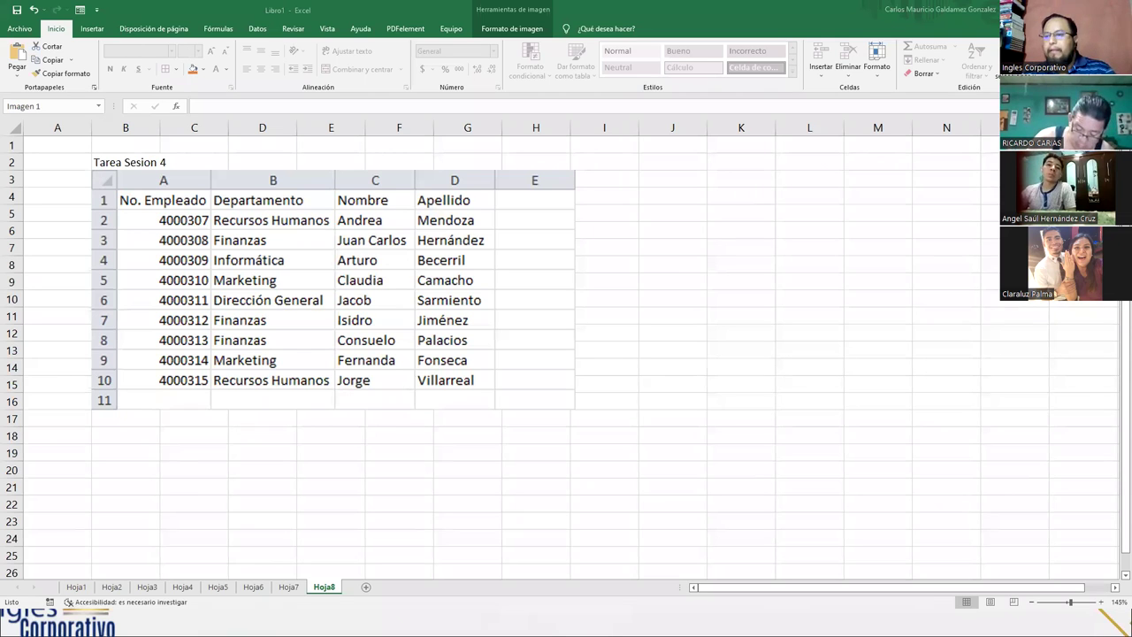
left_click(290, 587)
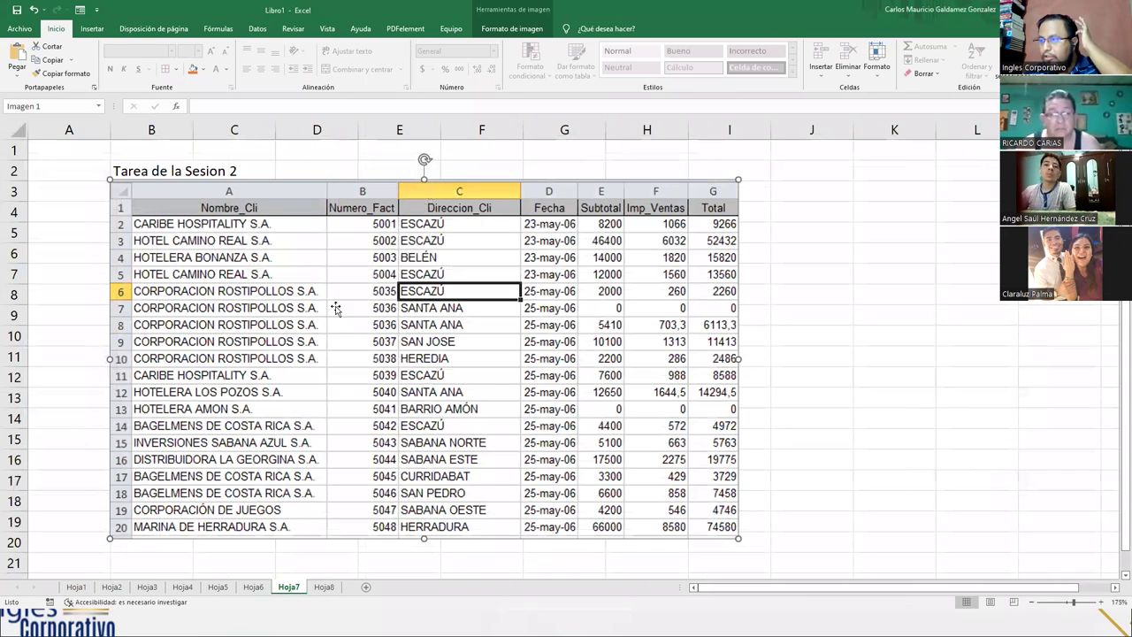
left_click(323, 587)
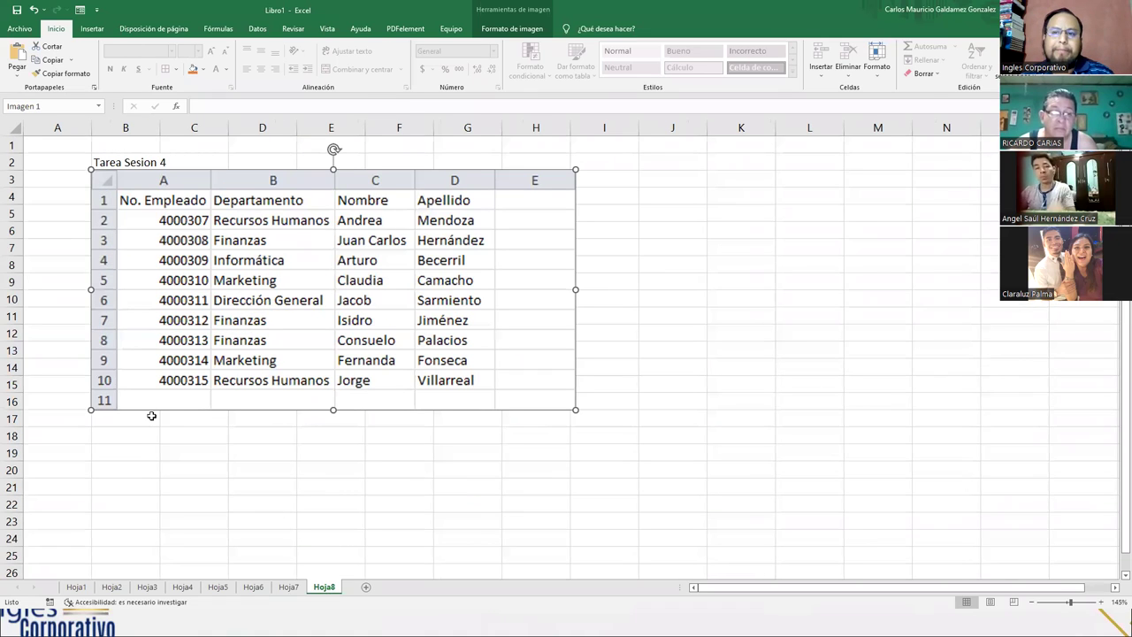
left_click(284, 588)
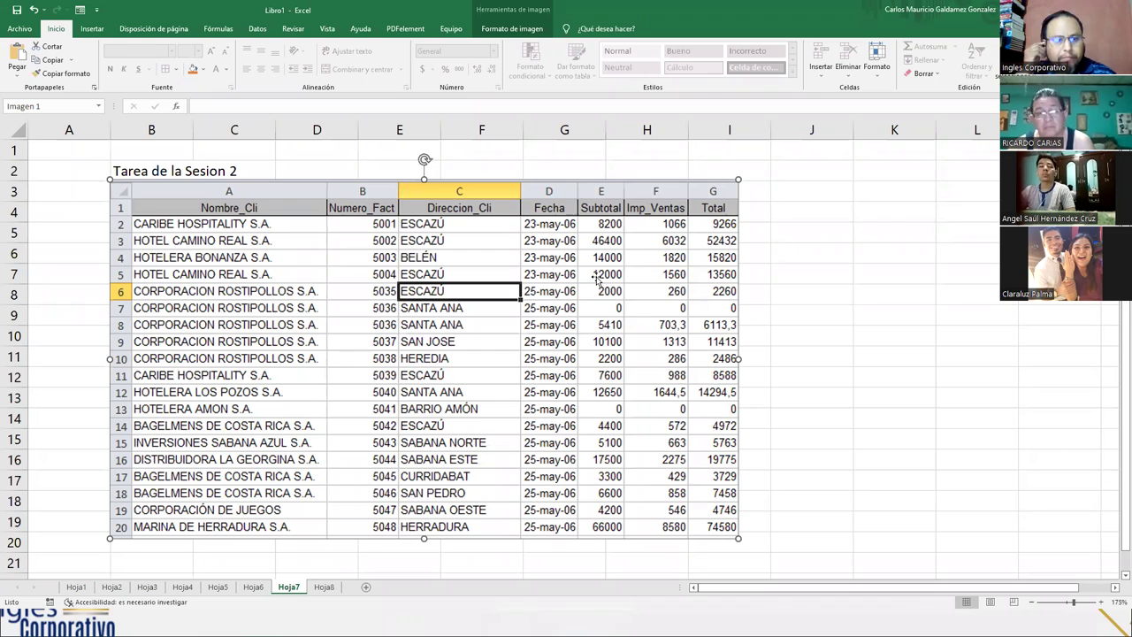
left_click(324, 588)
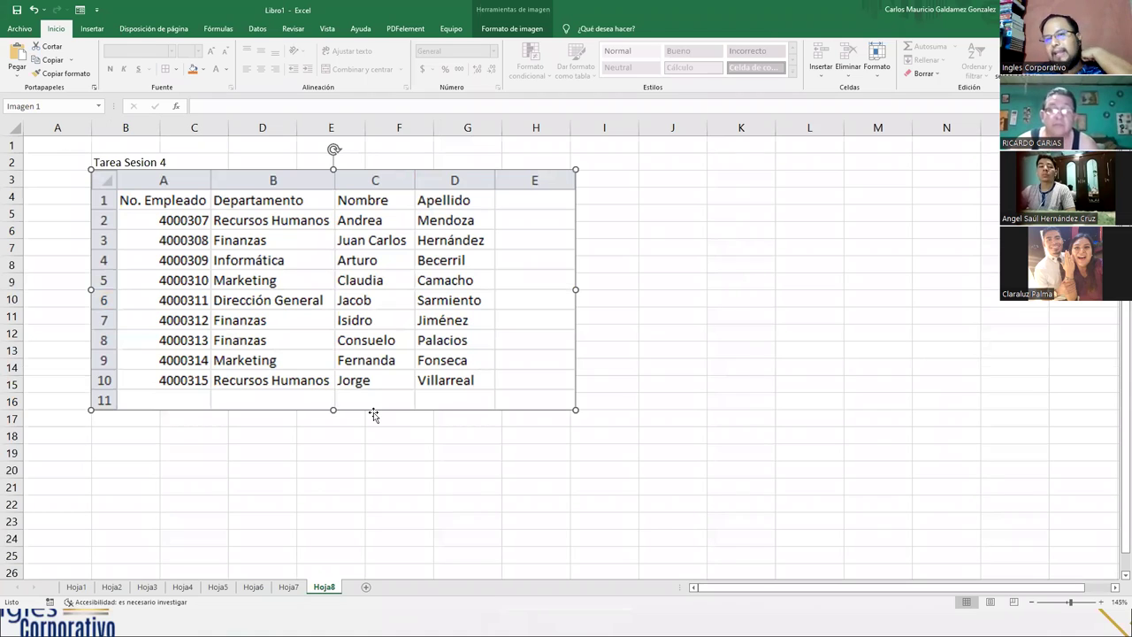
left_click(209, 432)
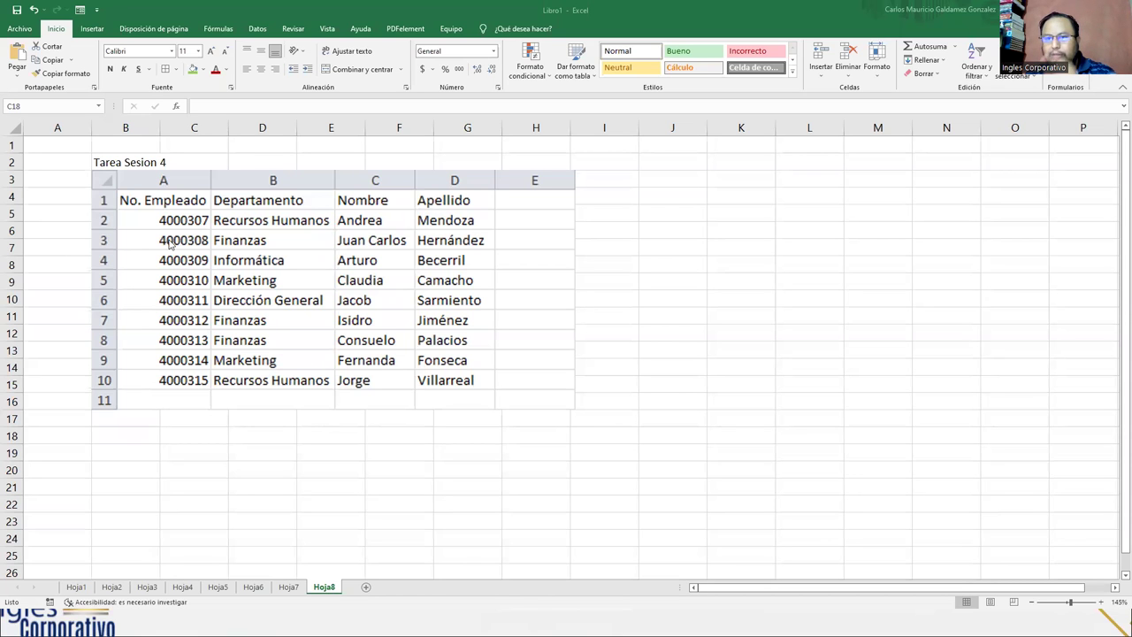
left_click(292, 596)
left_click(290, 587)
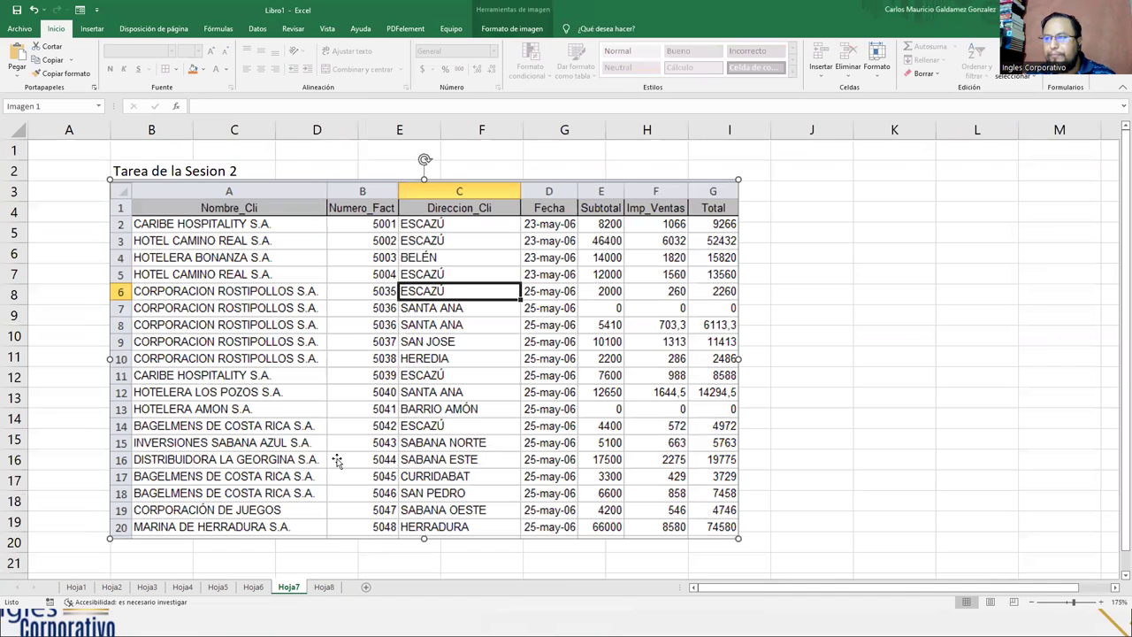
left_click(324, 588)
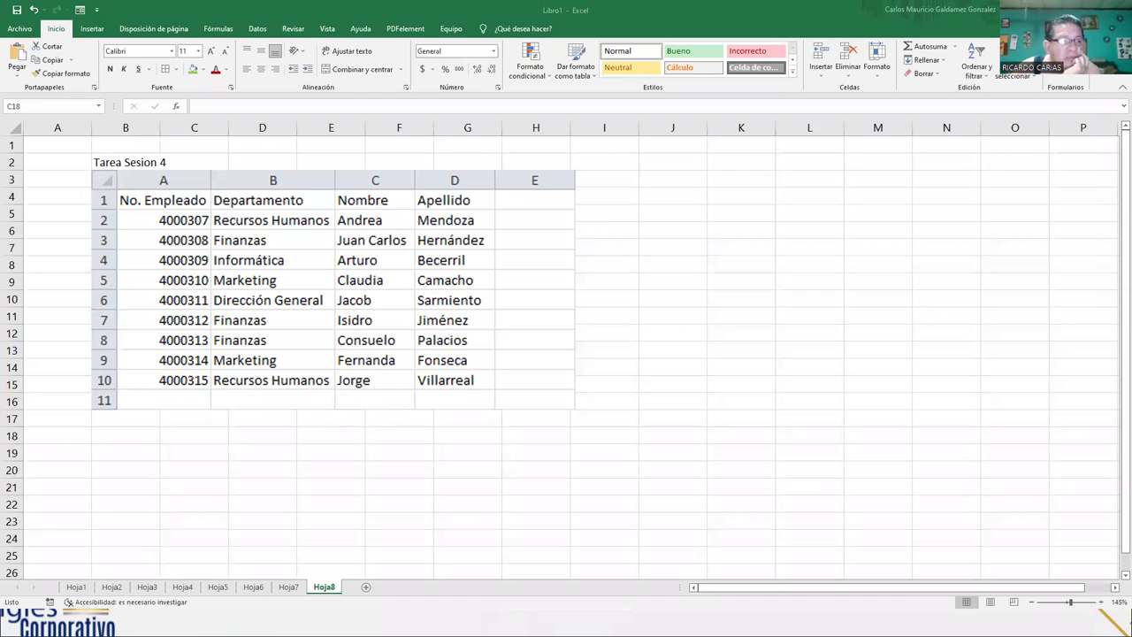
left_click(289, 588)
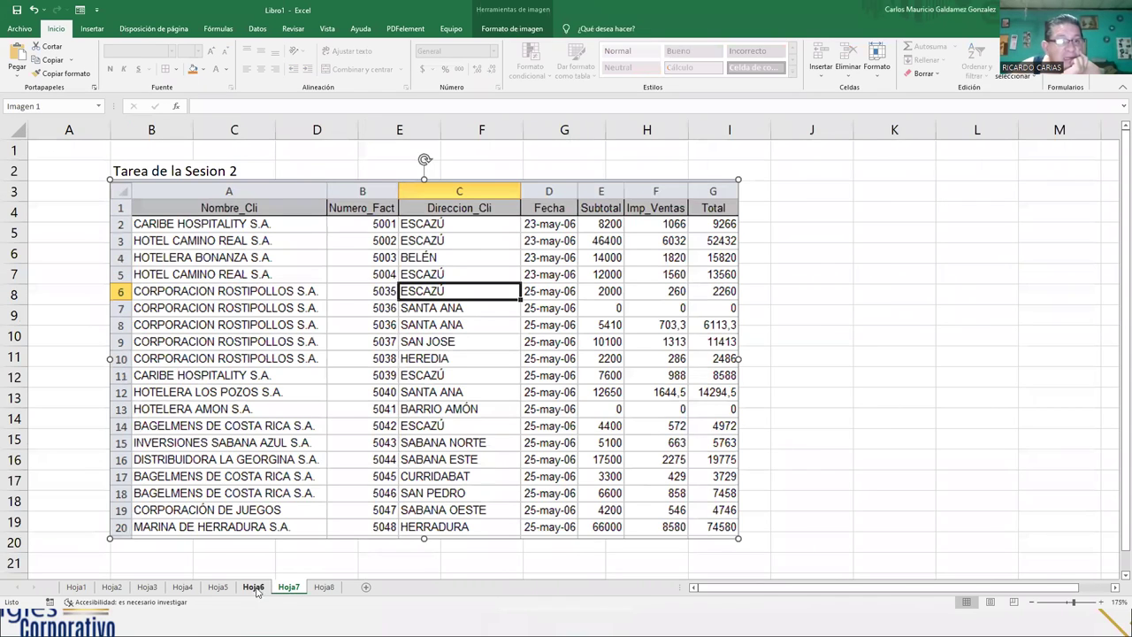
left_click(254, 587)
left_click(288, 587)
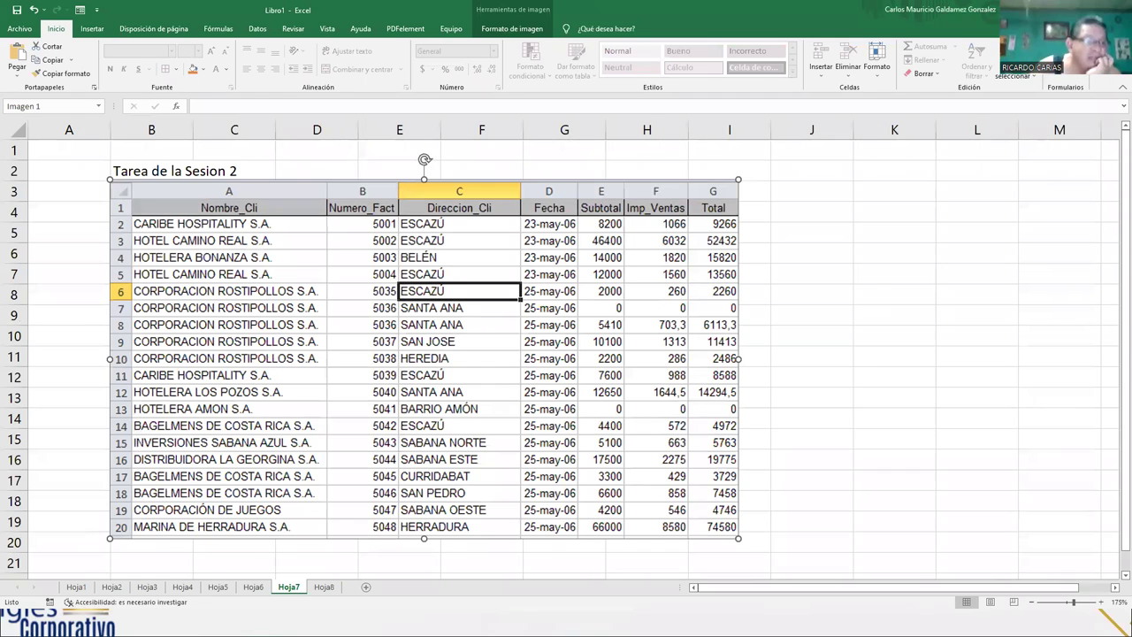
left_click(323, 587)
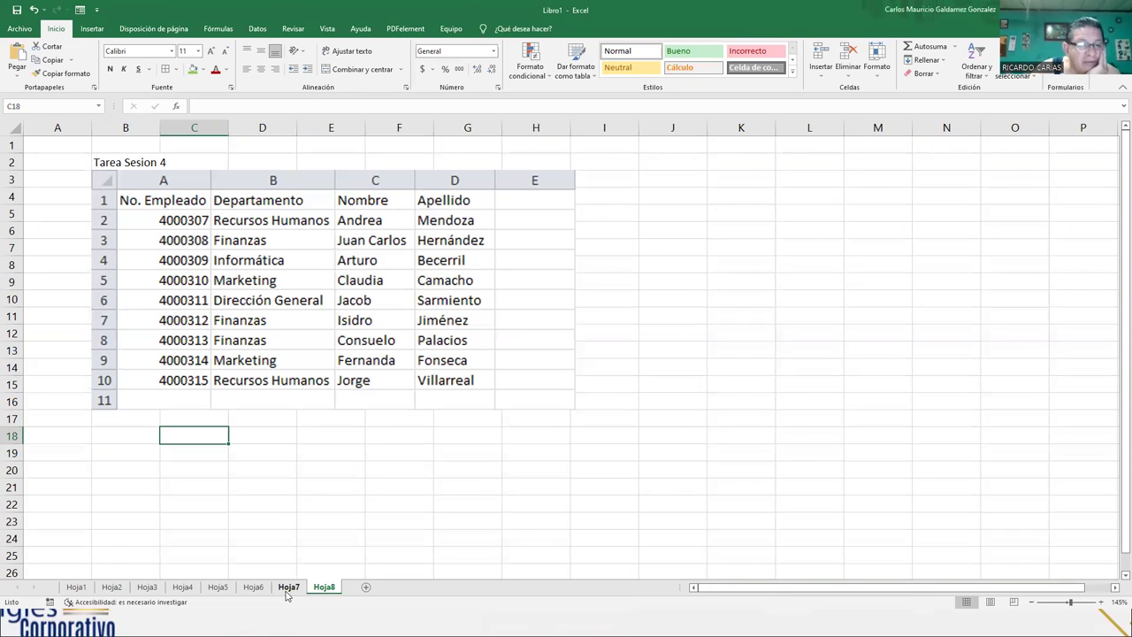
left_click(289, 588)
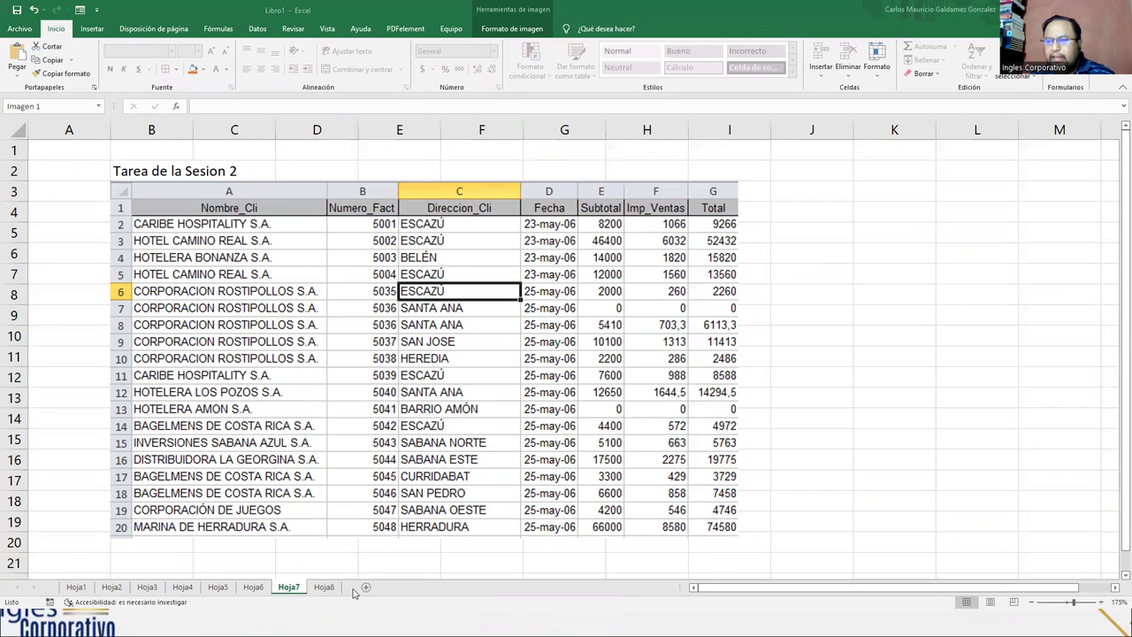
left_click(324, 589)
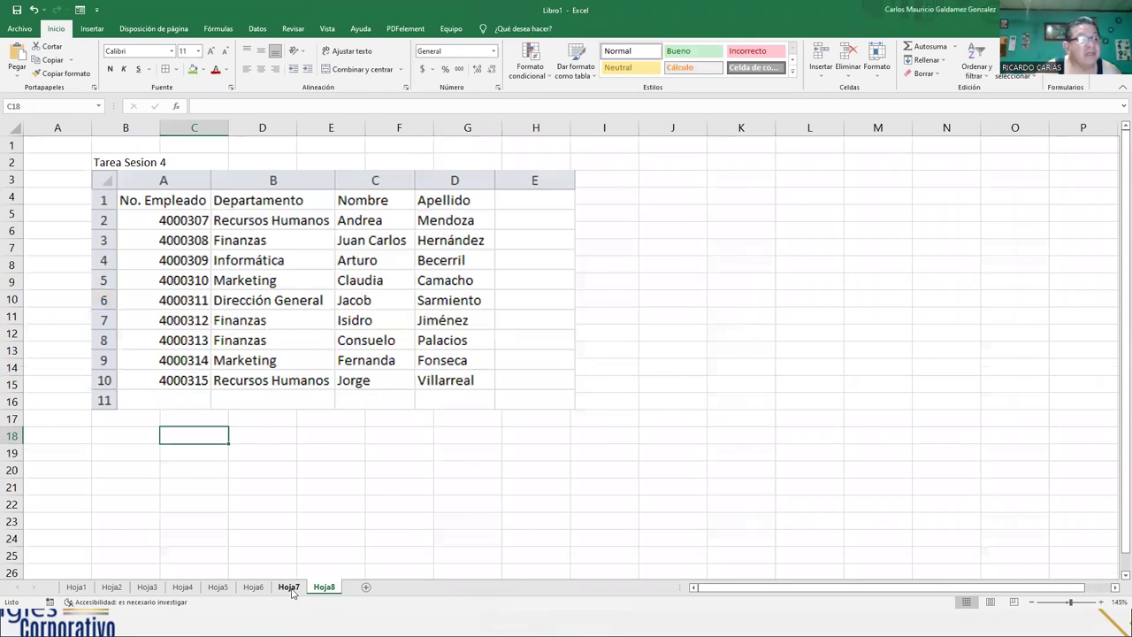
left_click(292, 590)
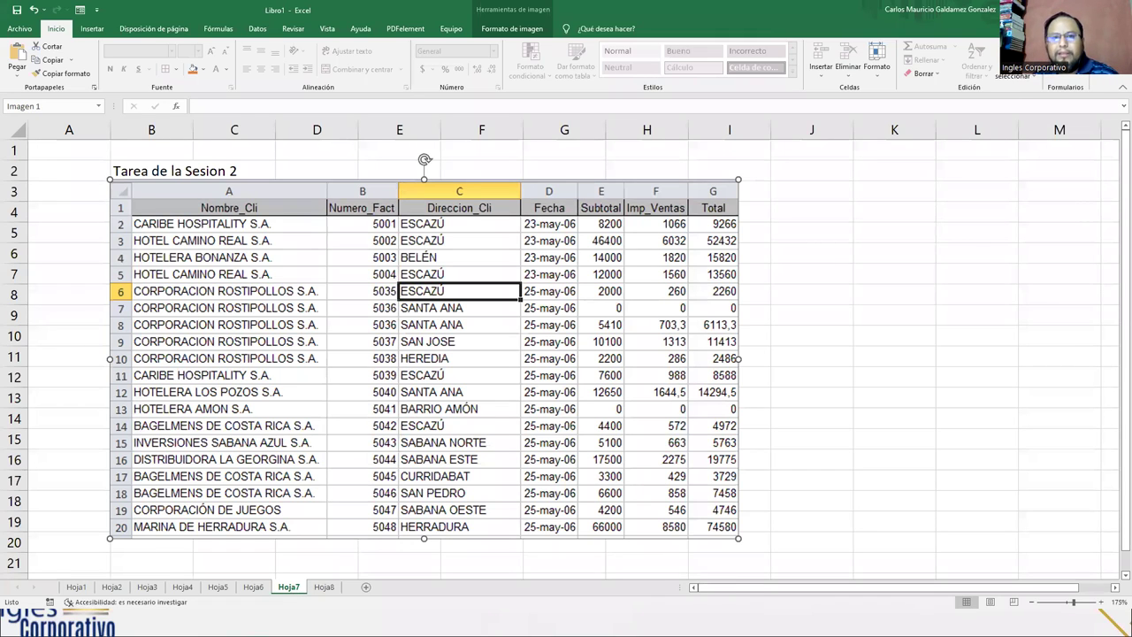
Step: Switch to the PowerPoint slide show and advance past the "VAMOS A PRACTICAR" slide
key("Escape")
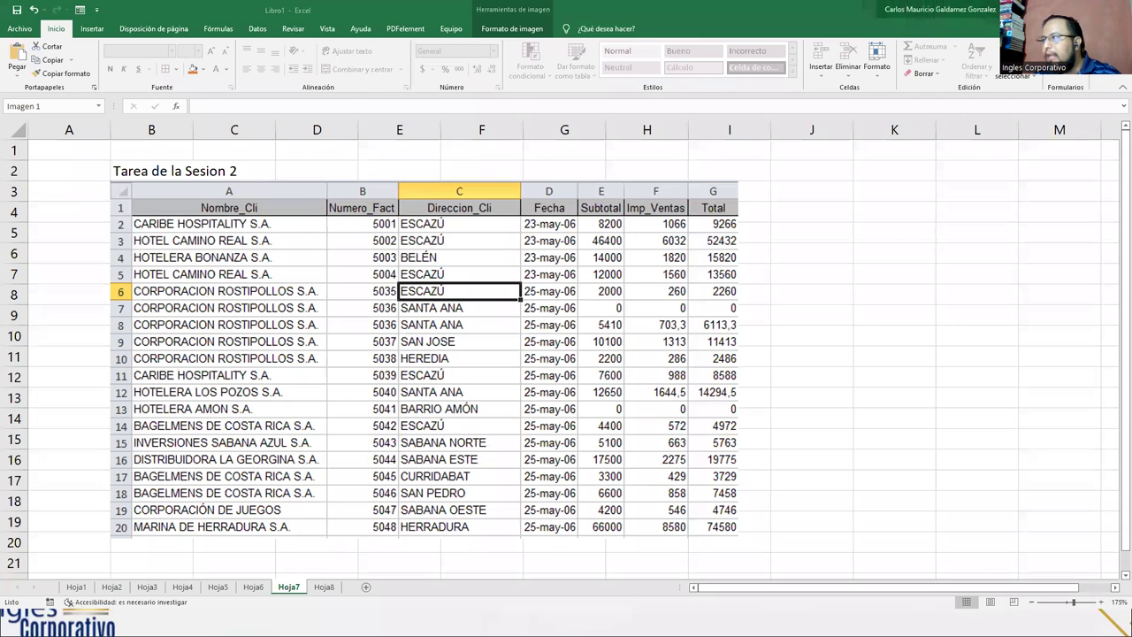
key("alt+Tab")
left_click(897, 317)
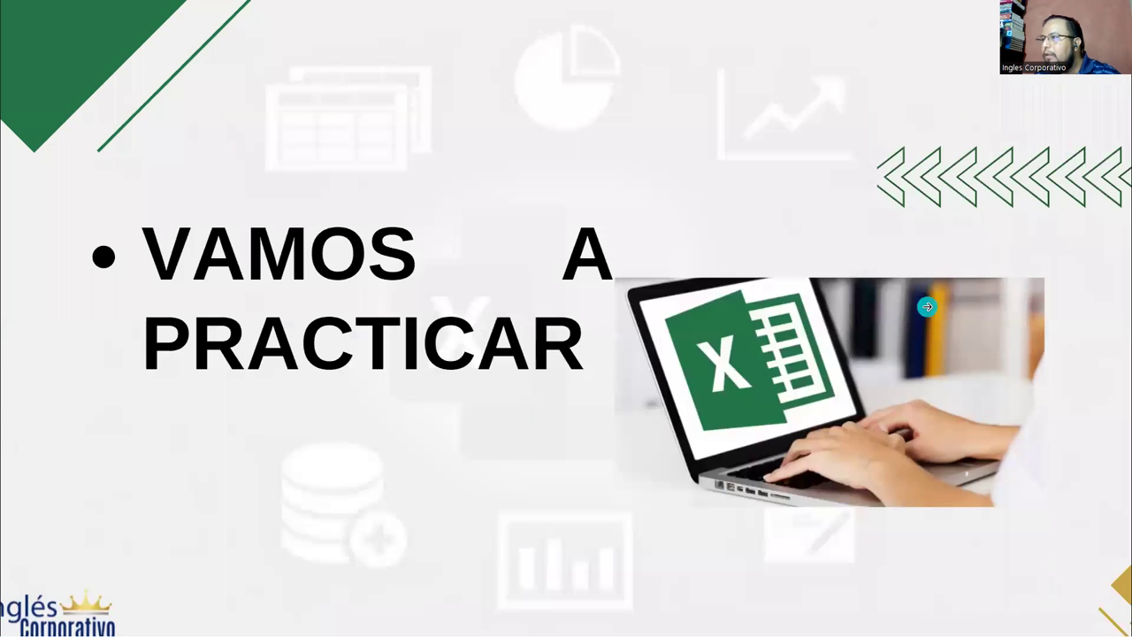
left_click(996, 276)
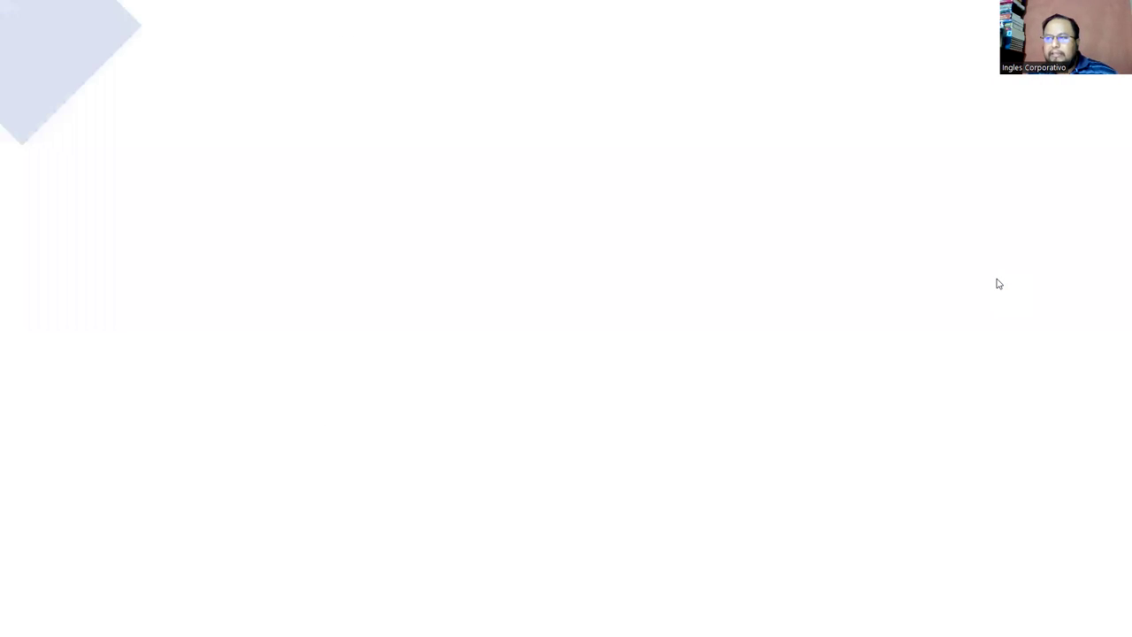